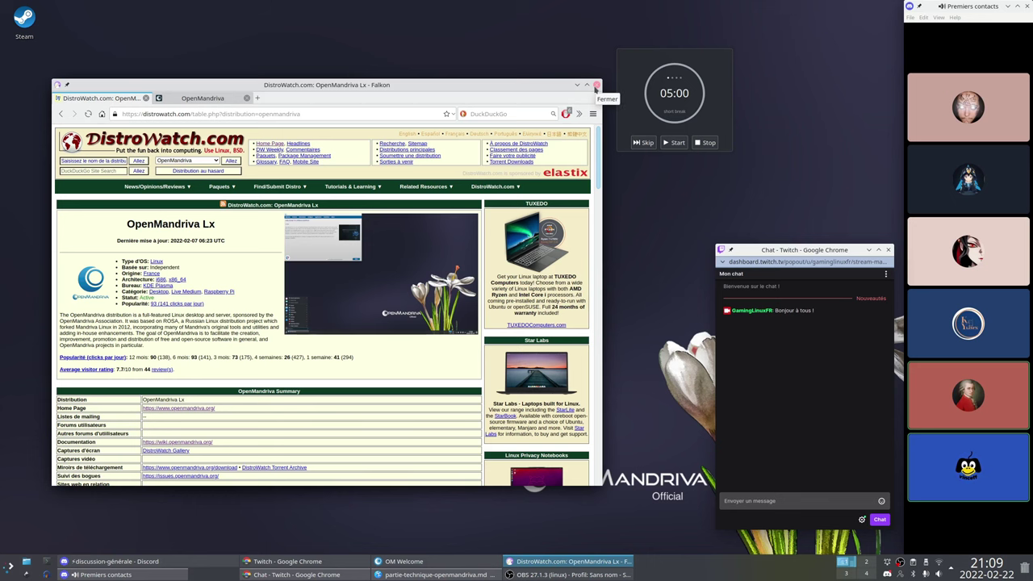
Close the Falkon DistroWatch page and minimize the Kate markdown notes window
left_click(595, 86)
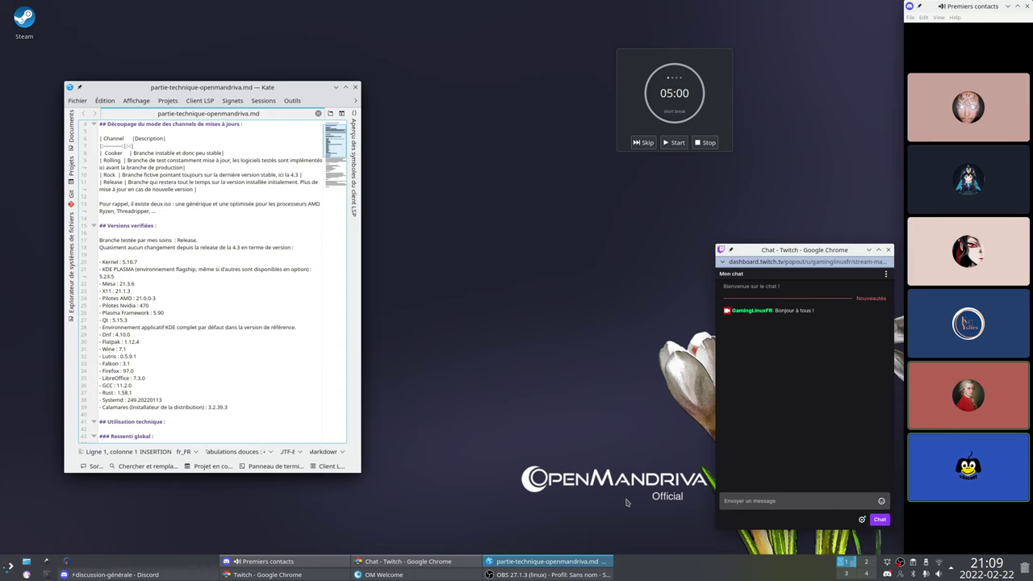
left_click(335, 87)
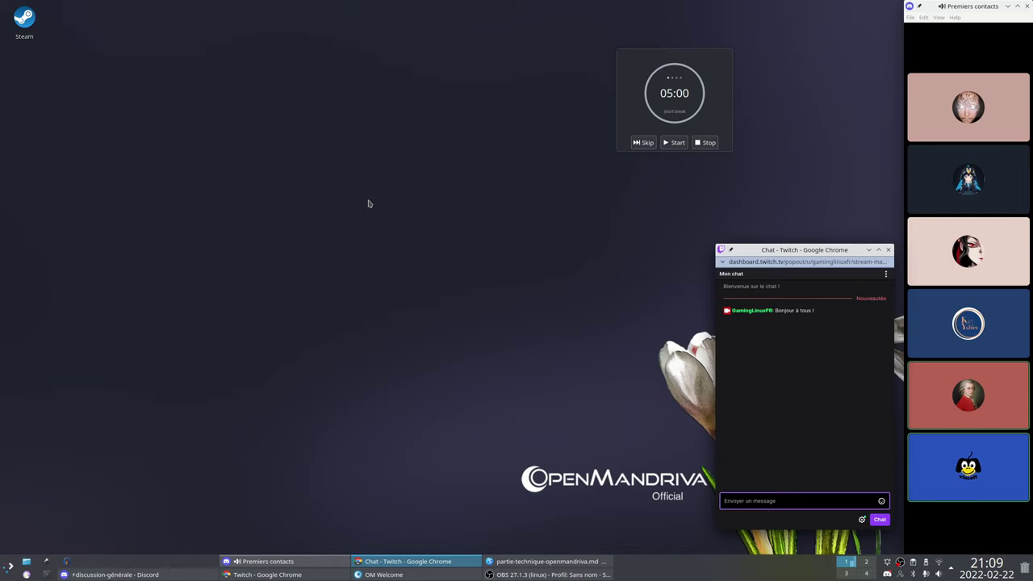
key("super")
mouse_move(89, 432)
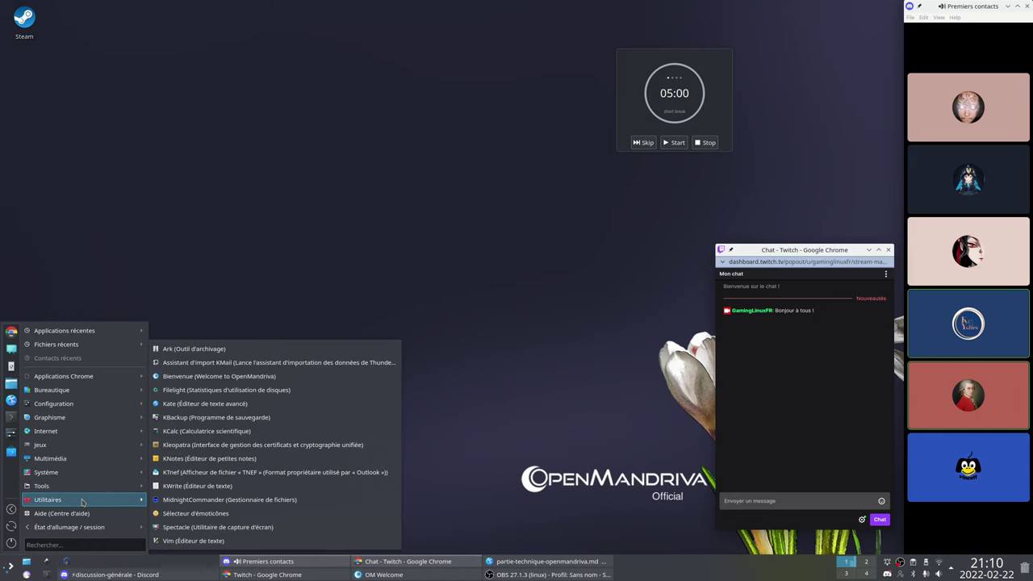
mouse_move(90, 383)
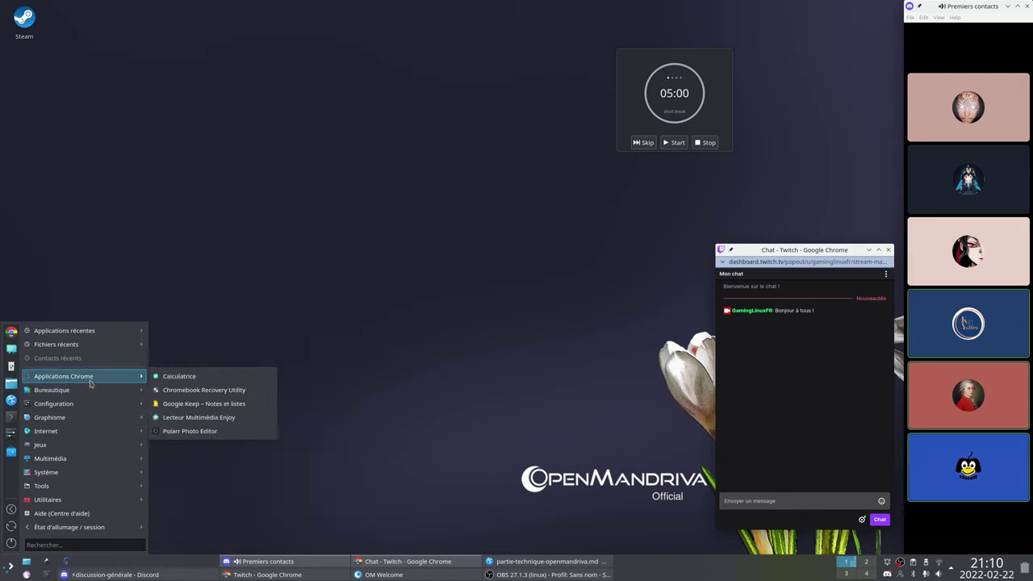
left_click(307, 297)
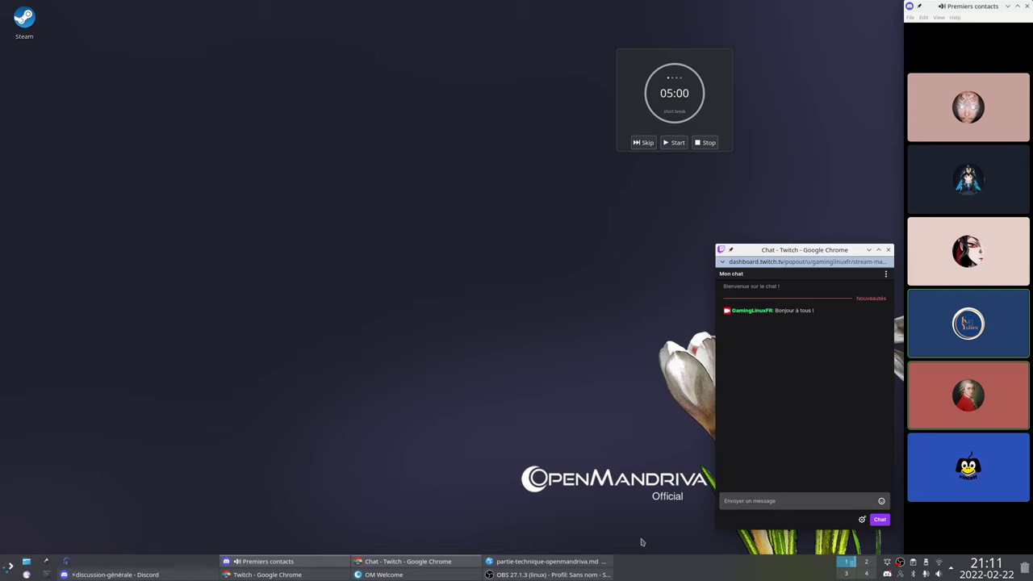
Open the desktop wallpaper settings and apply the Flavor_of_freedom_Mythen wallpaper
right_click(365, 410)
left_click(427, 418)
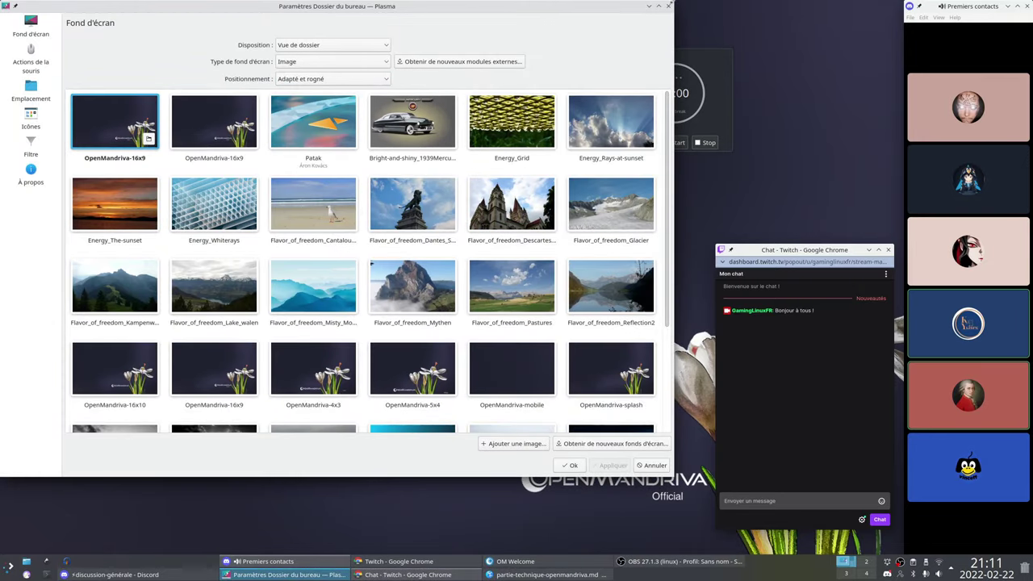
left_click_drag(673, 6, 453, 110)
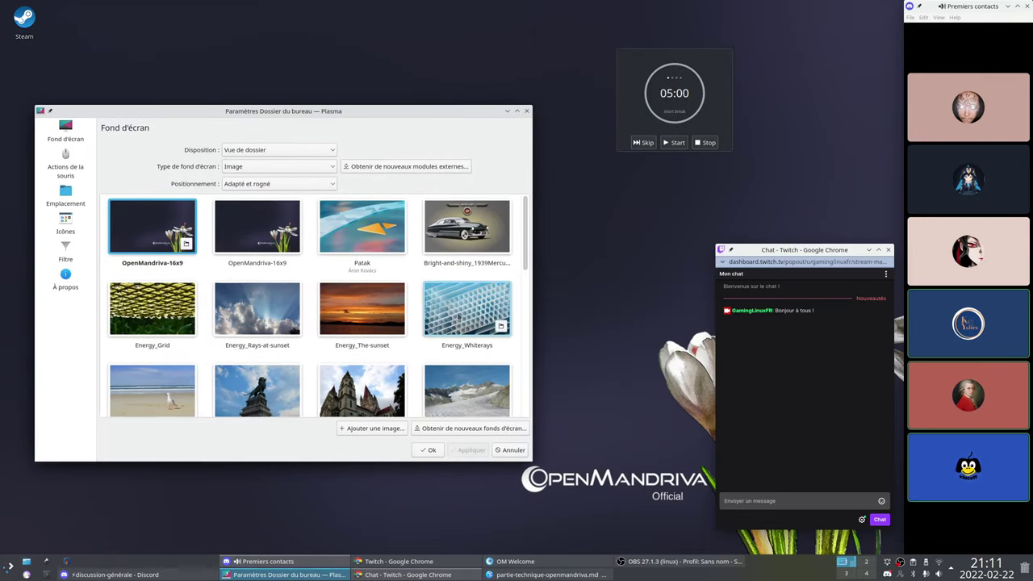
left_click_drag(524, 263, 525, 322)
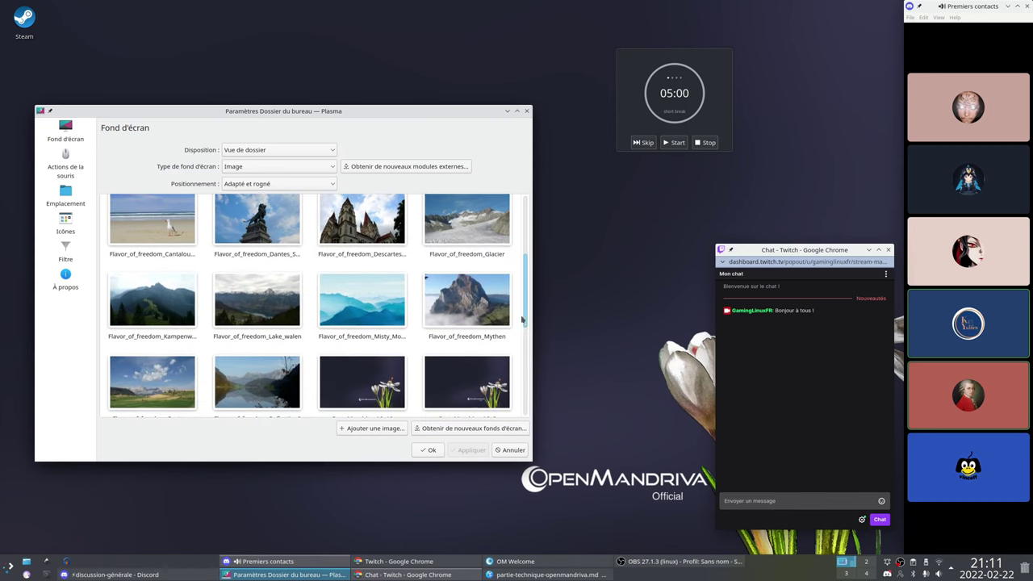
left_click(482, 313)
left_click(486, 453)
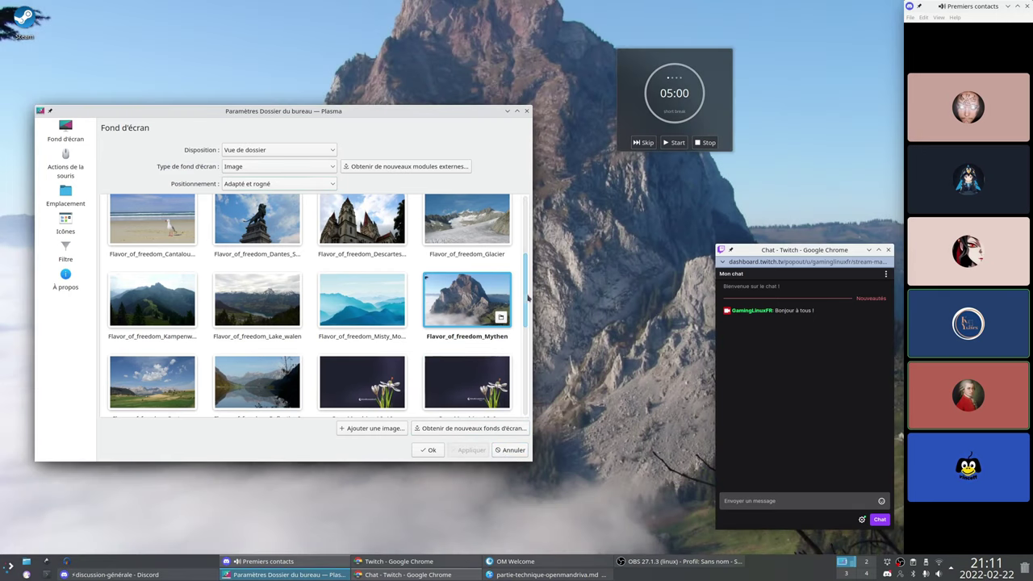
Set wallpaper positioning to Centré and apply the Mercury car wallpaper
left_click_drag(526, 297, 526, 238)
left_click(302, 185)
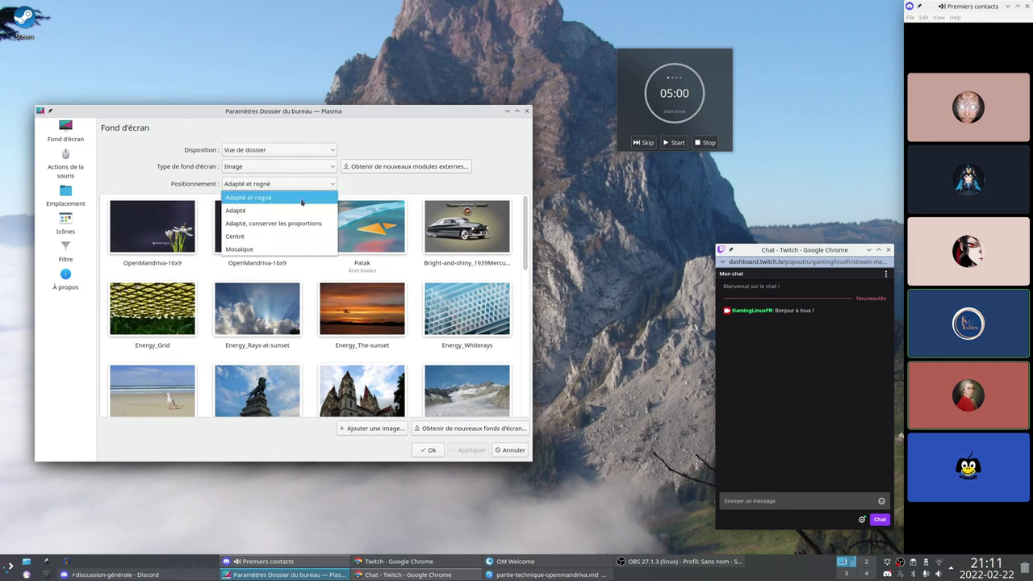
left_click(305, 237)
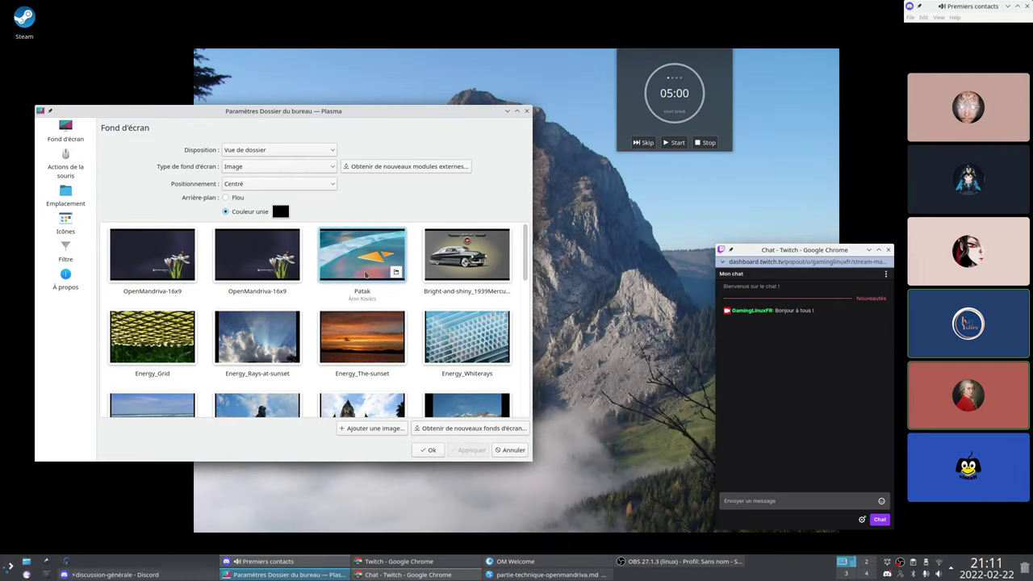
left_click(460, 272)
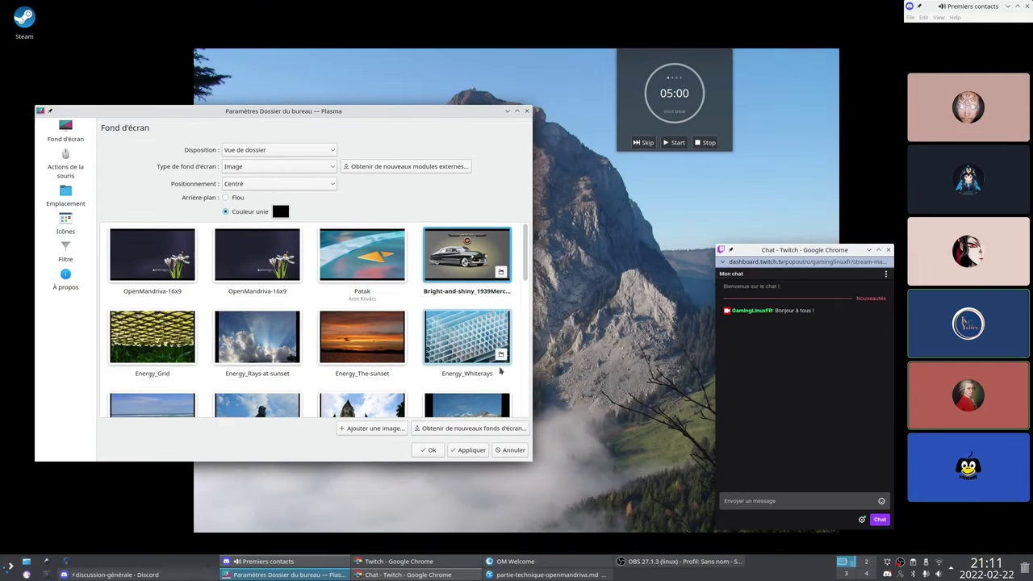
left_click(471, 449)
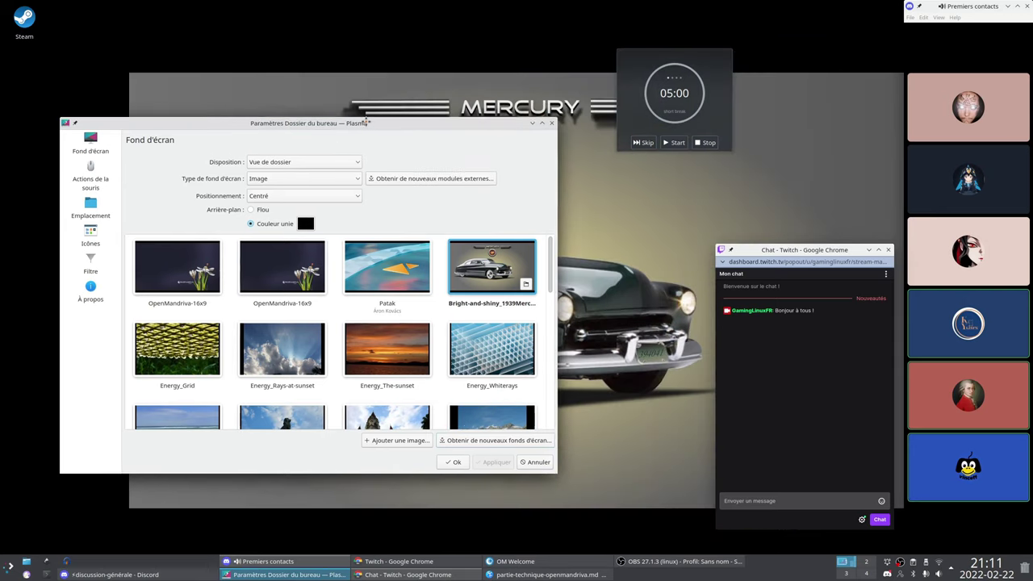
Switch positioning to Adapté et rogné and apply the misty blue mountains wallpaper
left_click(317, 200)
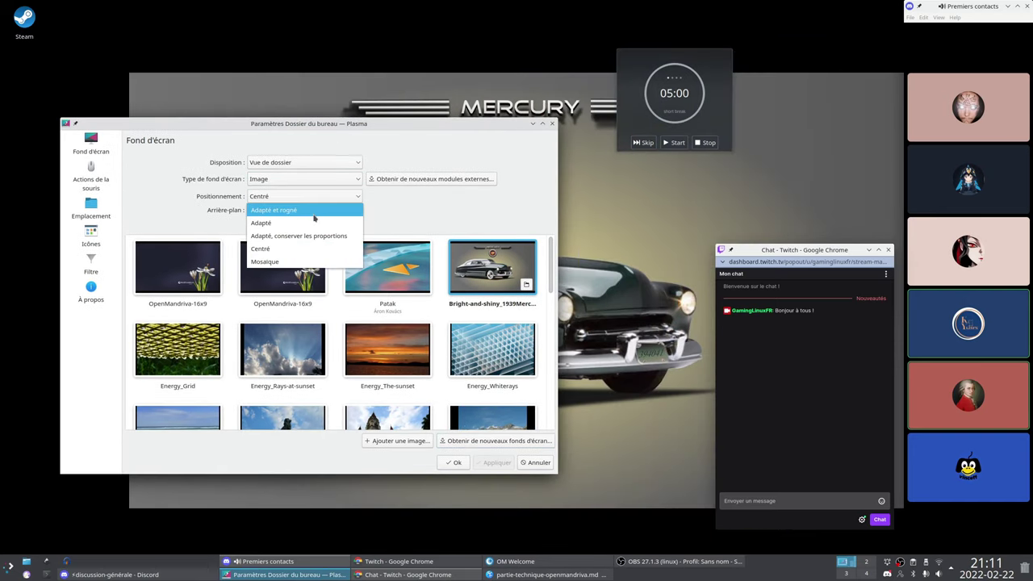
left_click(314, 210)
left_click(494, 463)
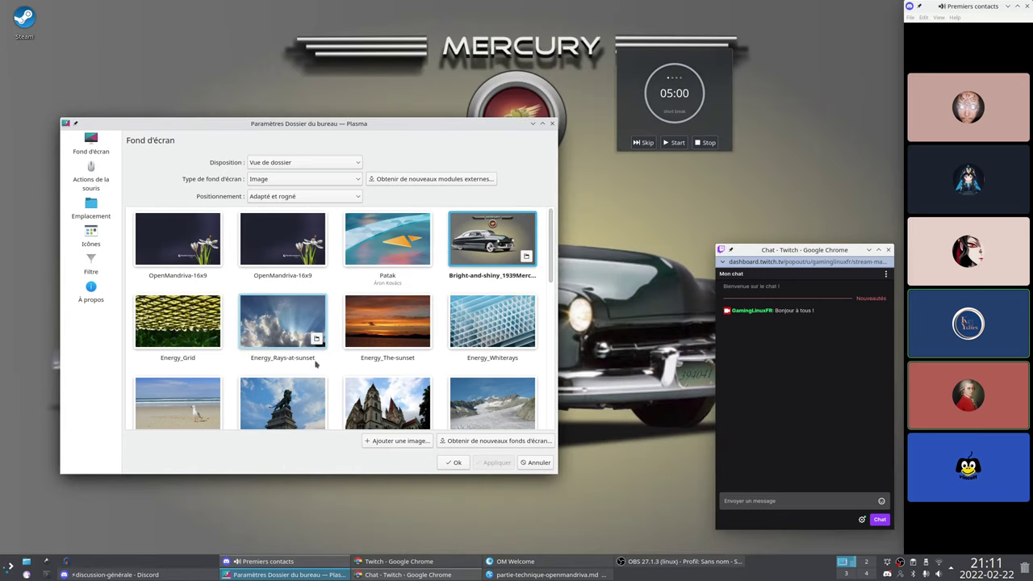
scroll(315, 365, "down", 3)
left_click(387, 364)
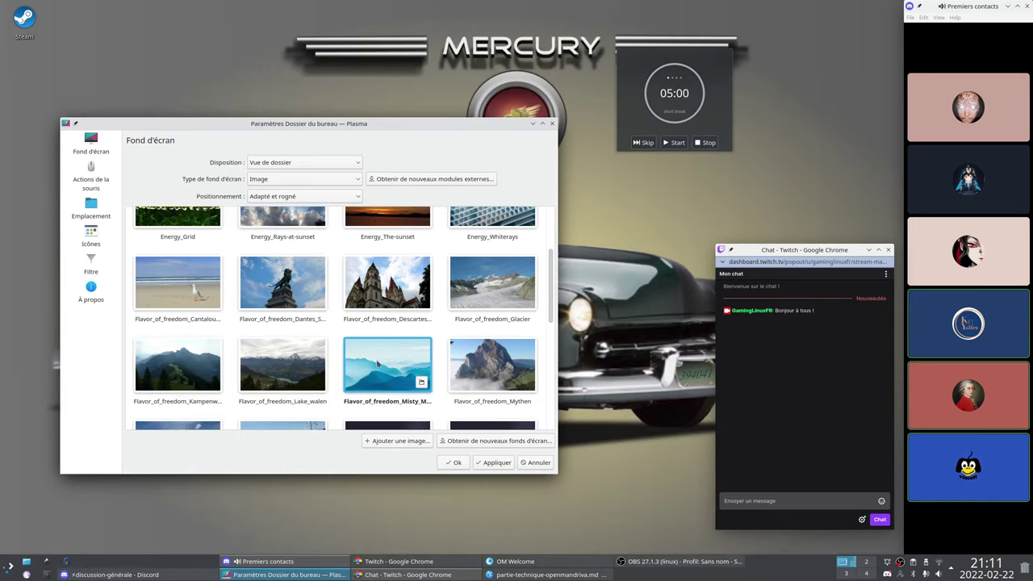
left_click(494, 462)
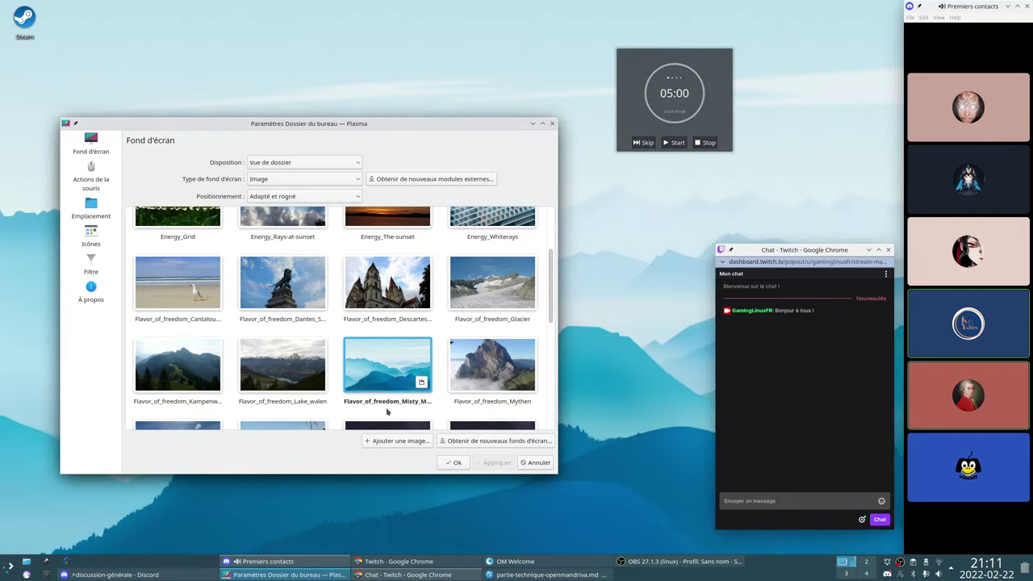
Scroll through the remaining wallpapers, then confirm with OK to close the settings
scroll(339, 399, "down", 2)
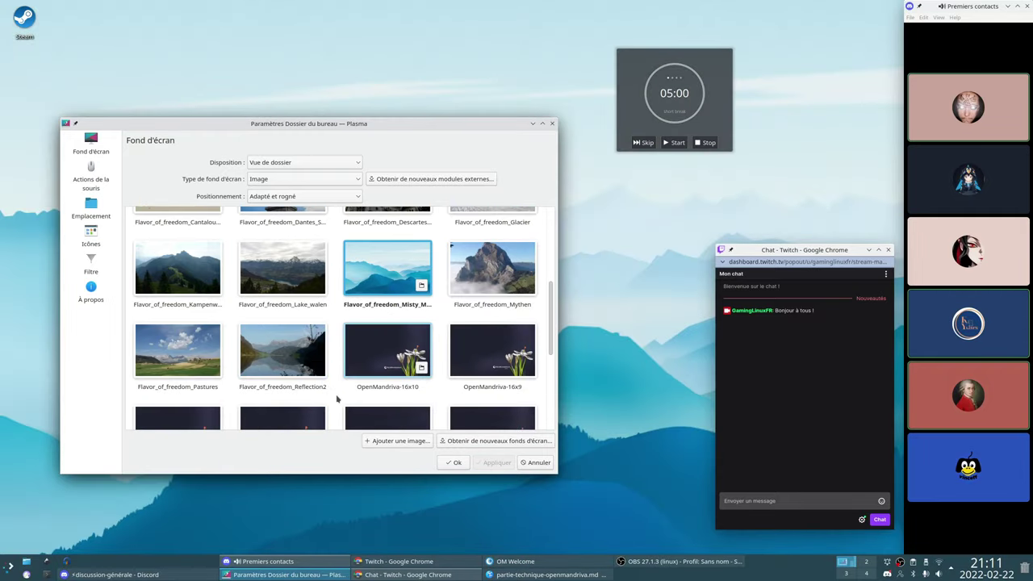
scroll(339, 398, "down", 2)
scroll(347, 395, "down", 2)
scroll(363, 392, "down", 1)
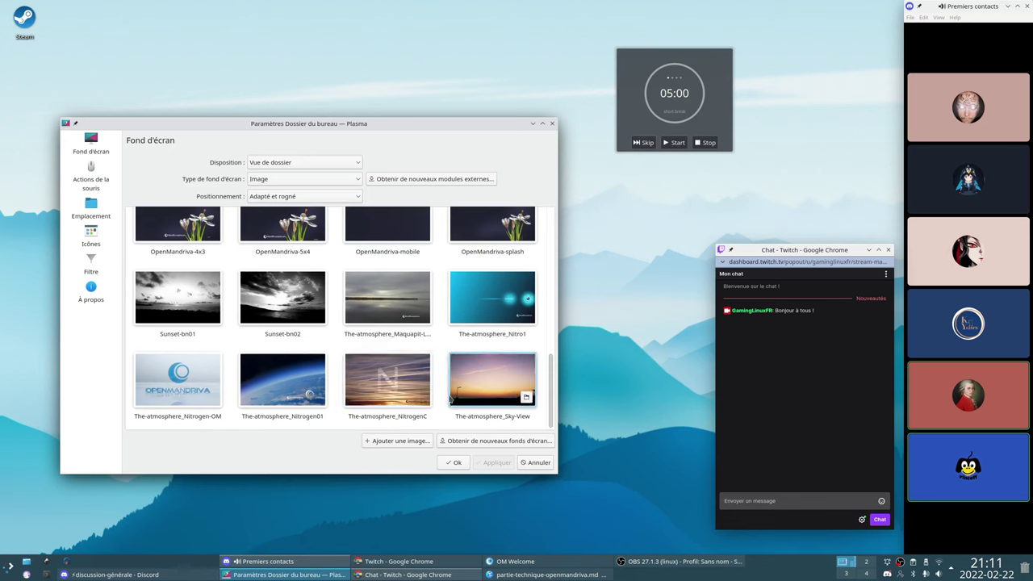
scroll(452, 397, "up", 3)
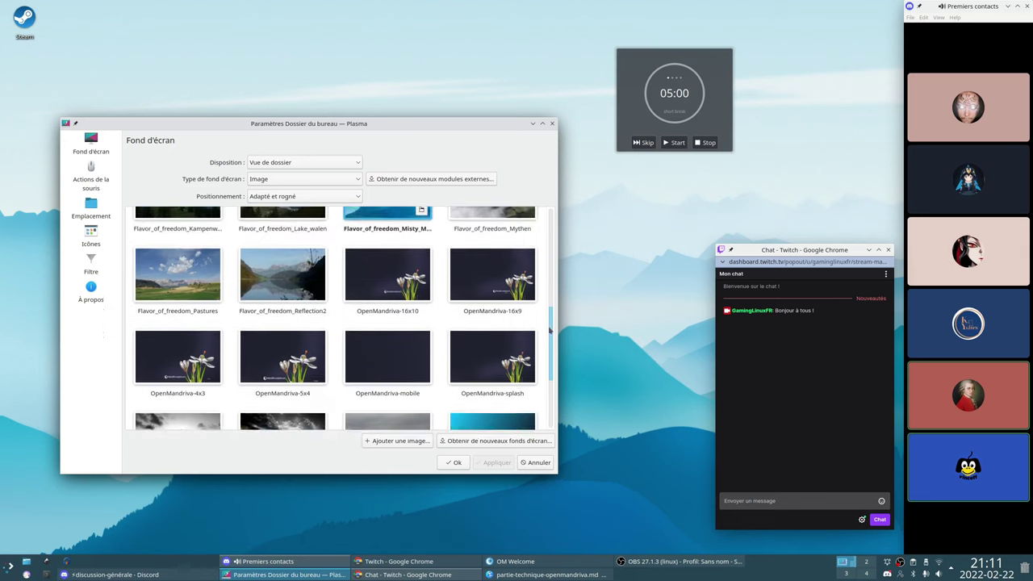
scroll(550, 329, "up", 4)
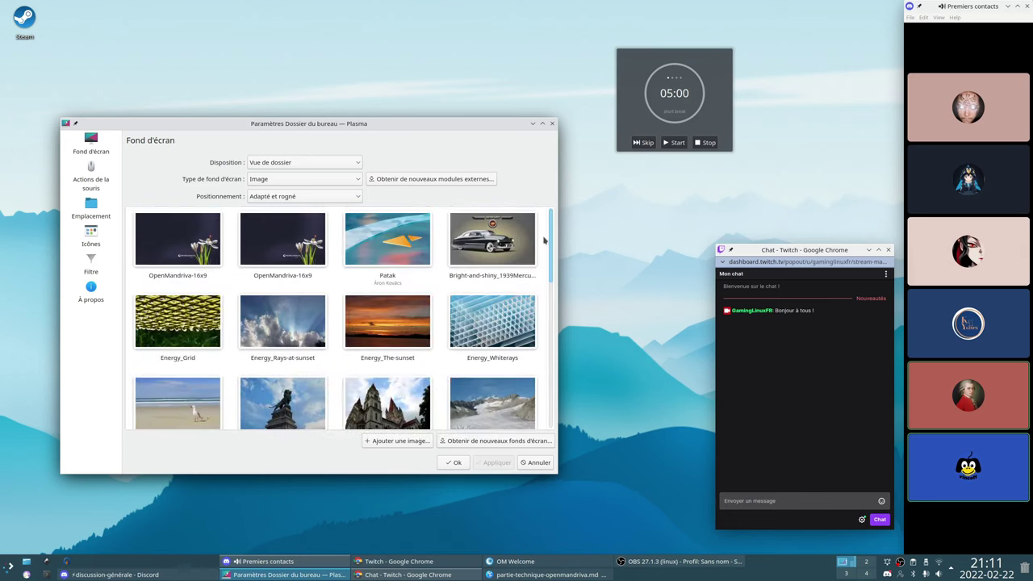
left_click(451, 463)
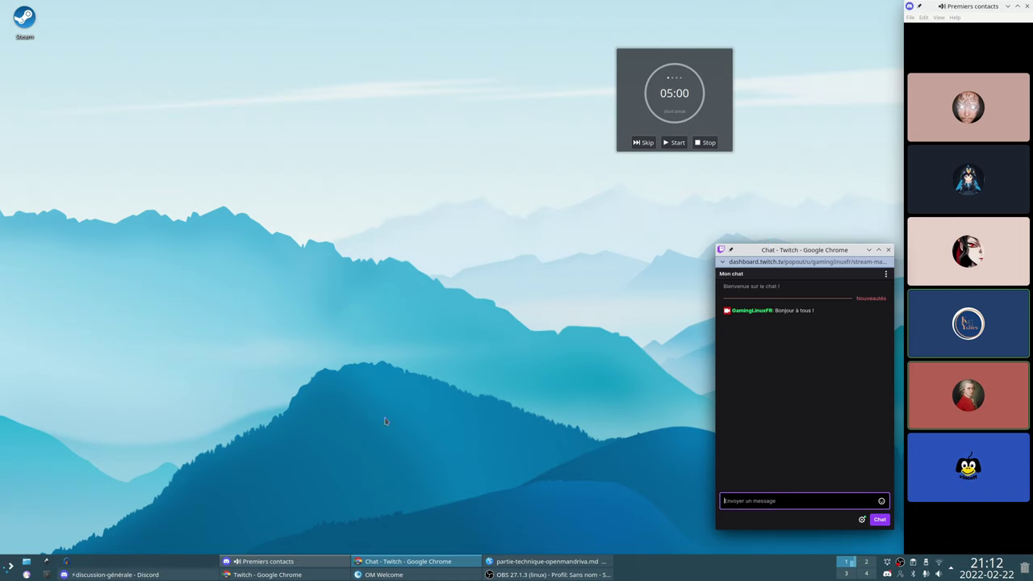
Launch System Settings from the launcher and open the Appearance global theme page
left_click(9, 567)
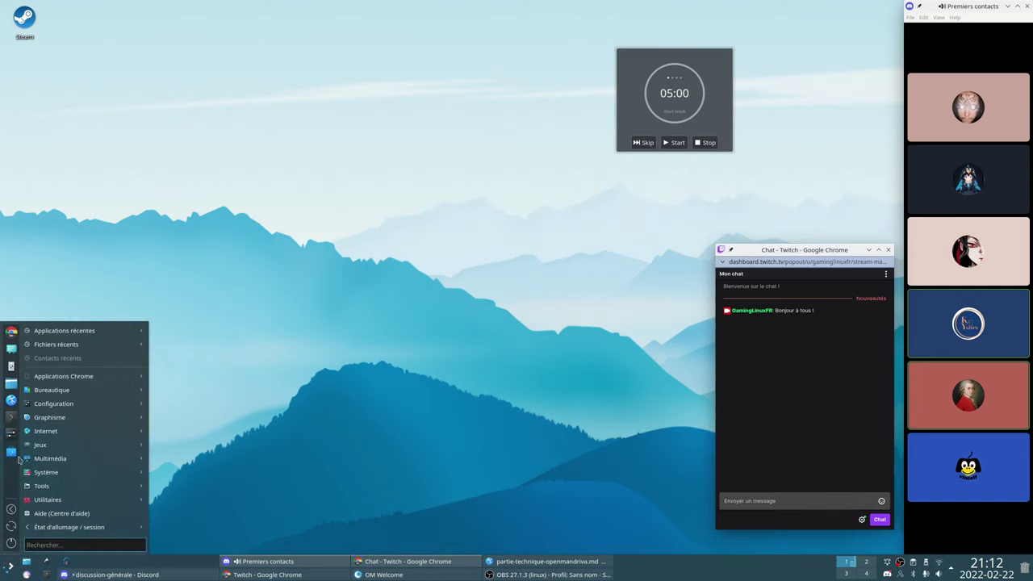
left_click(42, 441)
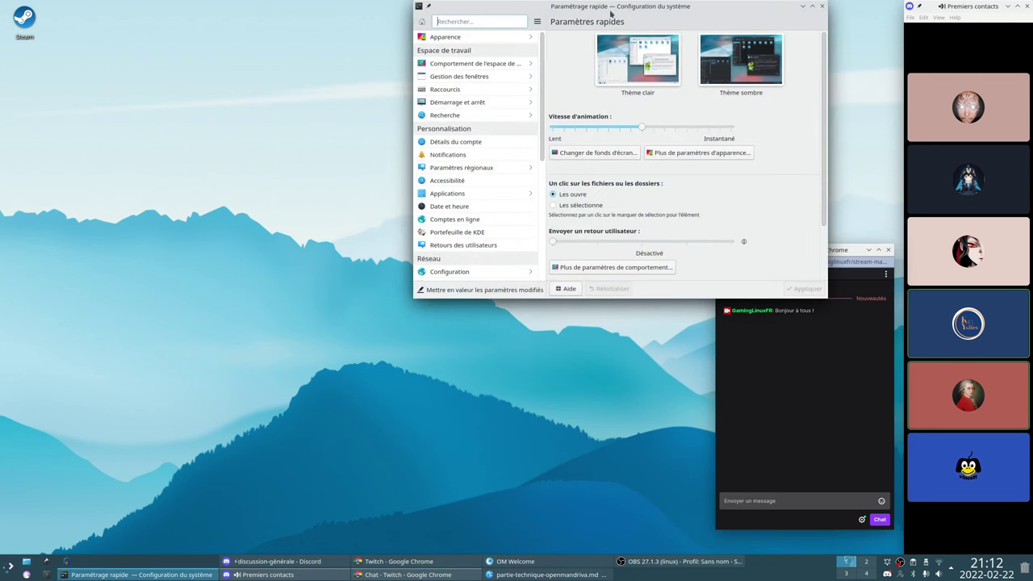
left_click_drag(611, 10, 329, 144)
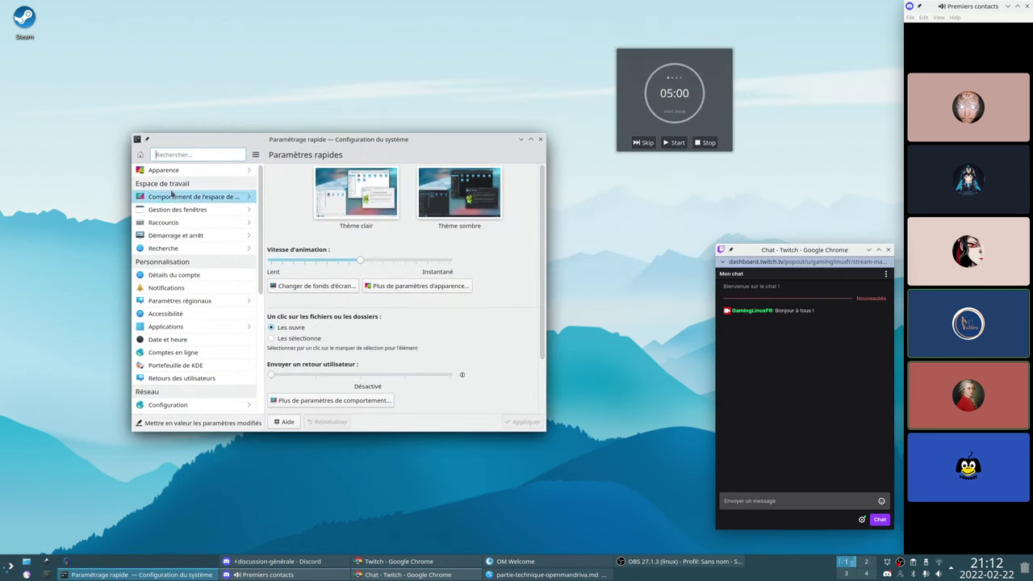
mouse_move(171, 174)
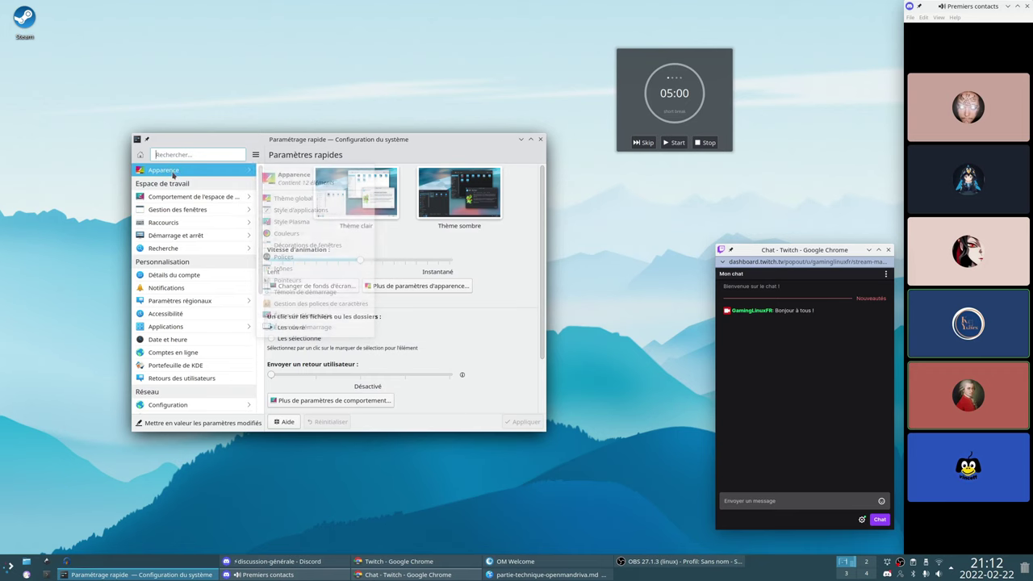
left_click(172, 171)
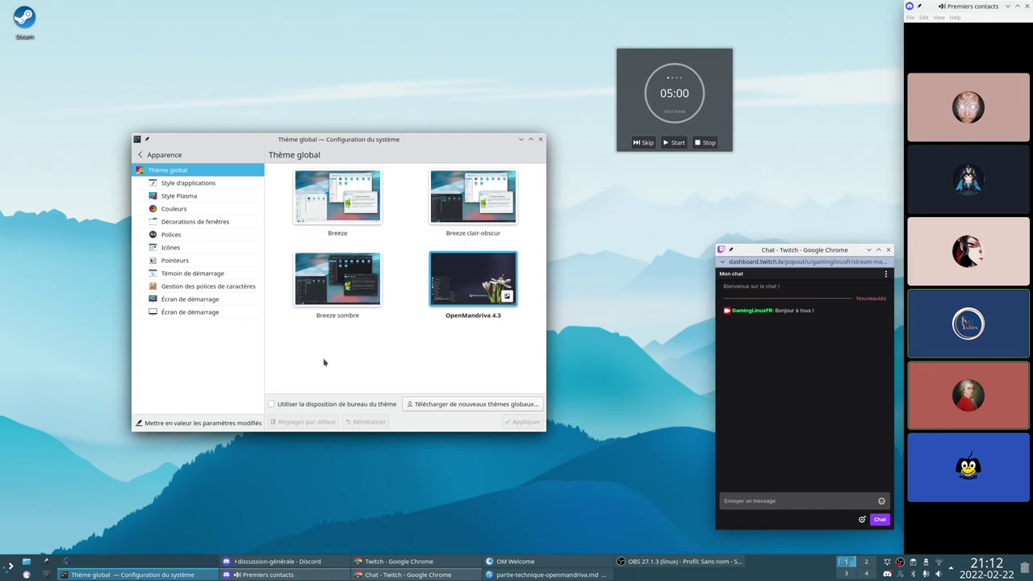
Browse application style, Plasma style, Couleurs and Décorations de fenêtres pages, then close System Settings
left_click(213, 184)
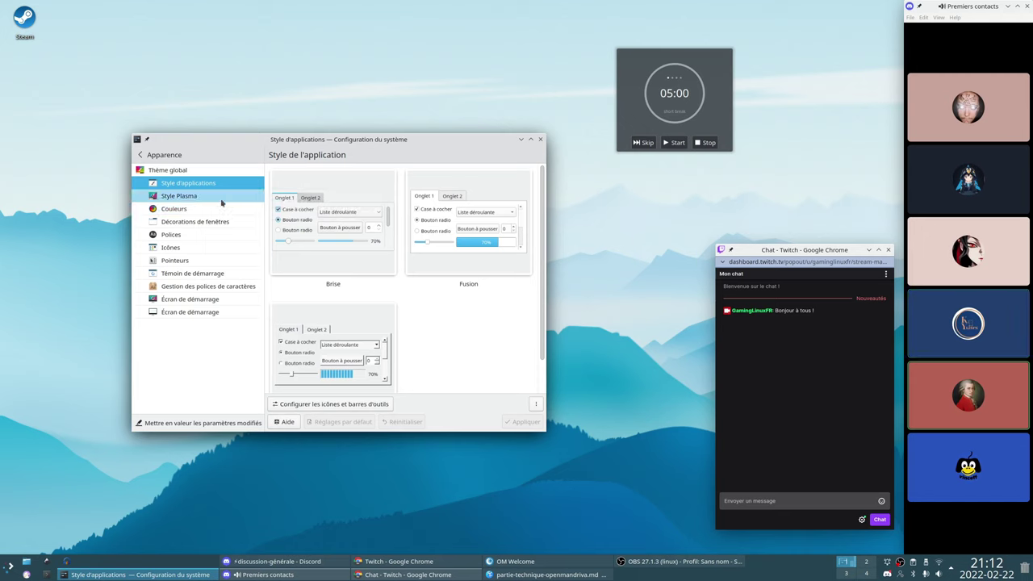
left_click(221, 198)
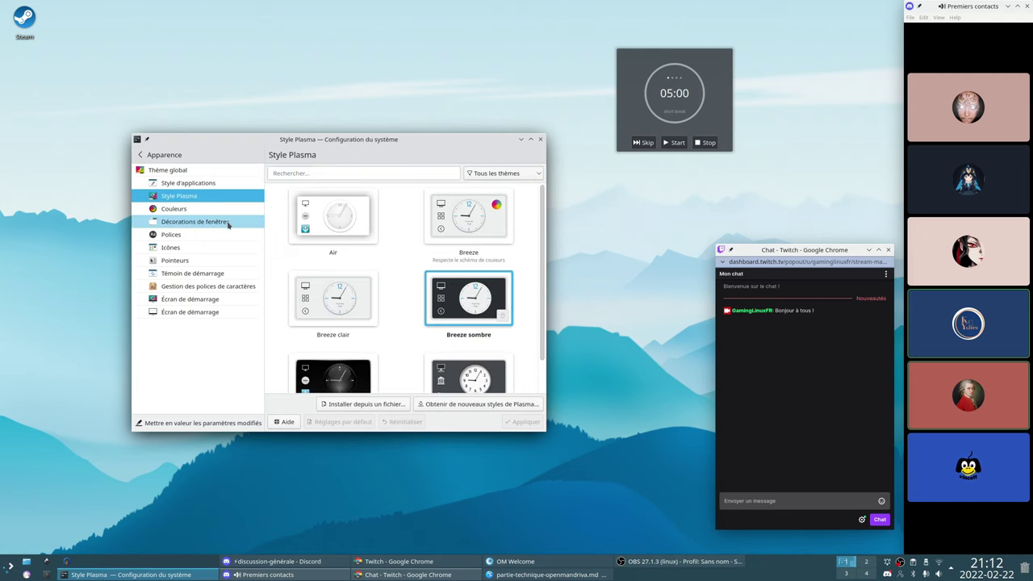
scroll(545, 300, "down", 1)
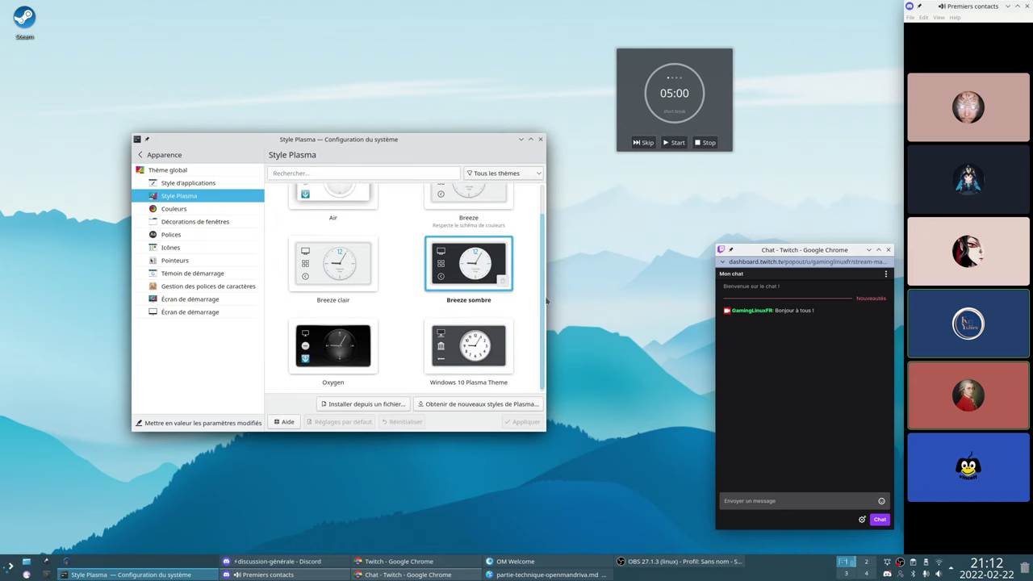
left_click(184, 214)
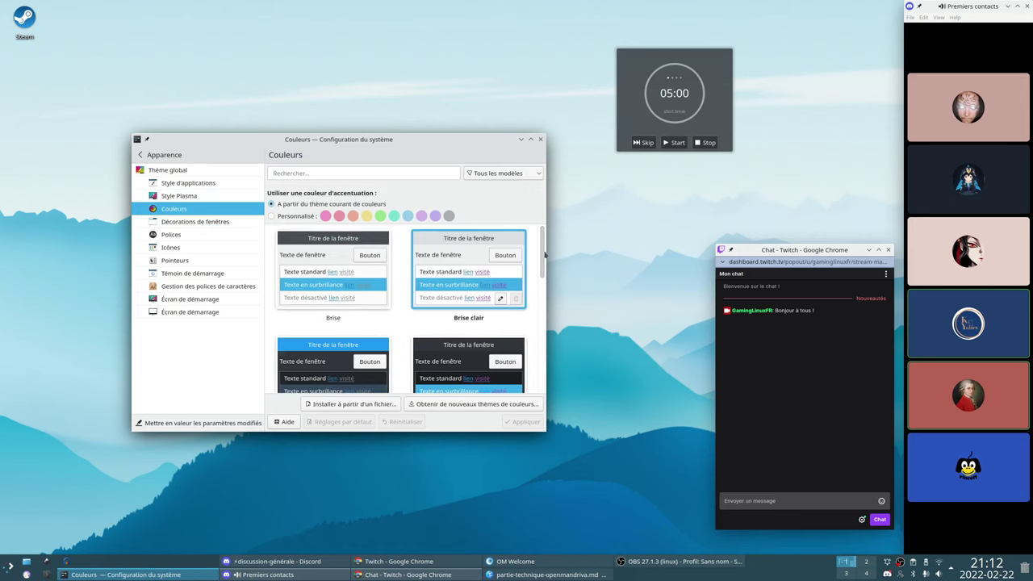
left_click(202, 222)
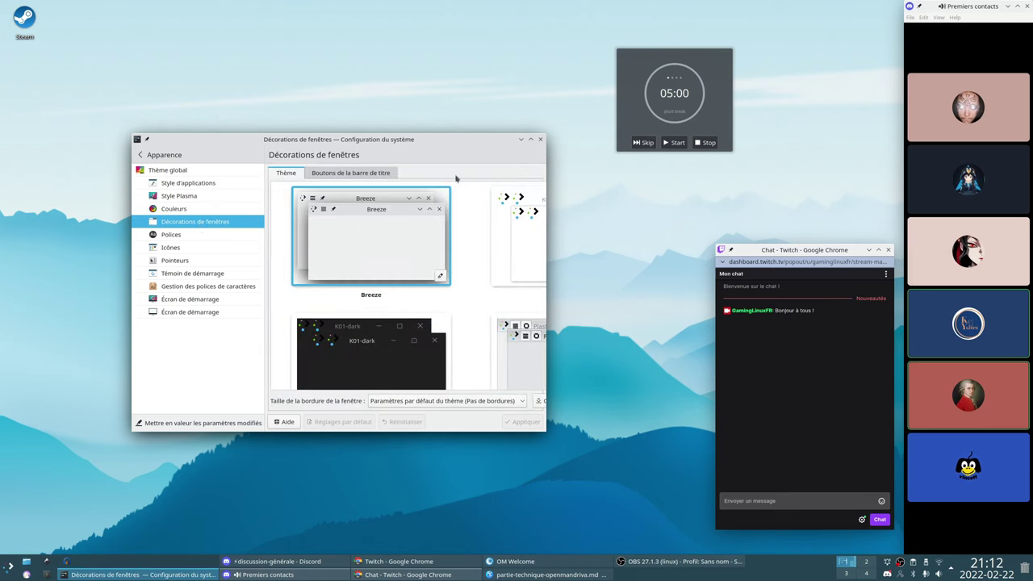
left_click(540, 138)
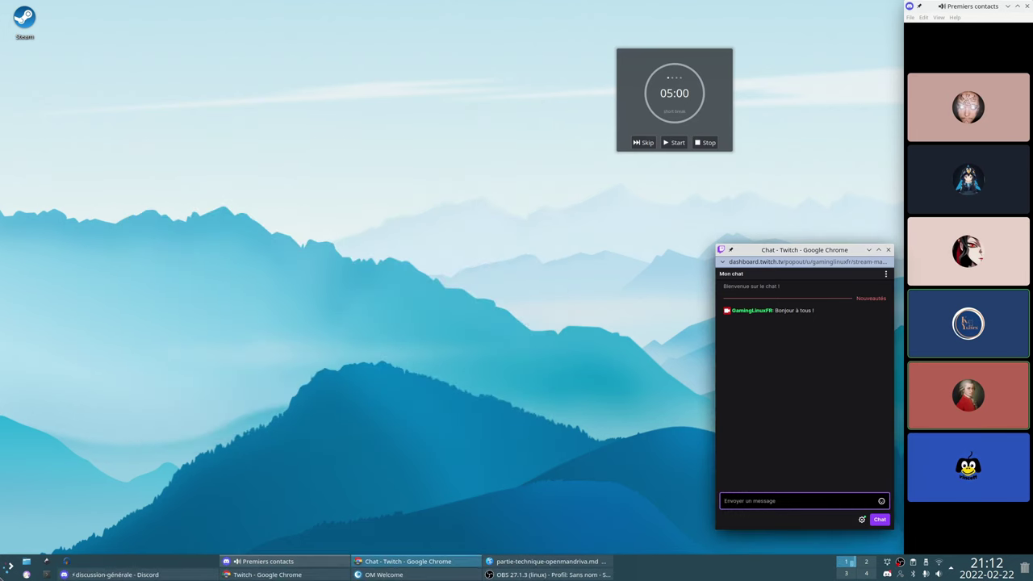
left_click(8, 567)
mouse_move(107, 398)
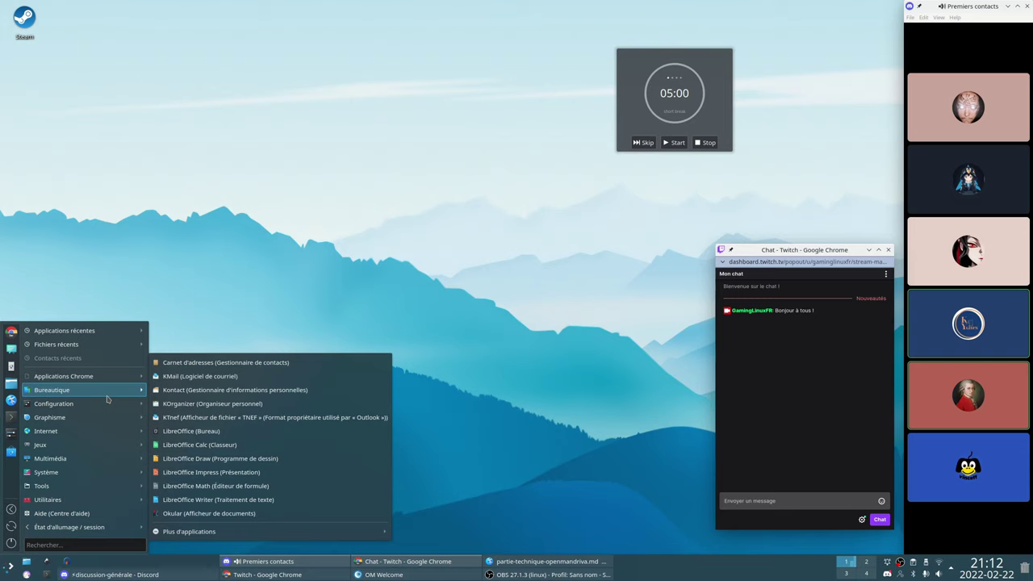
mouse_move(108, 425)
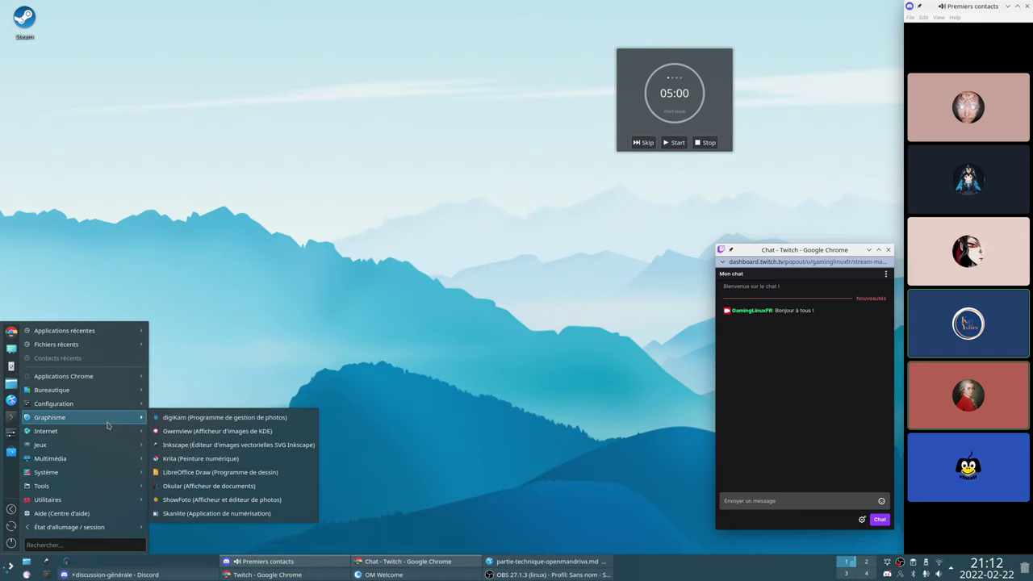
type("om")
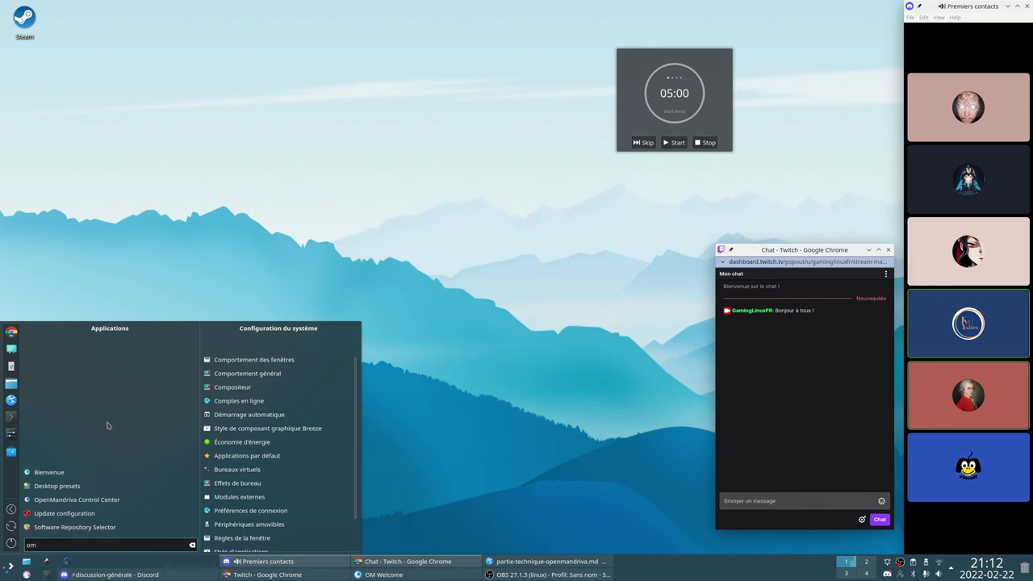
left_click(96, 487)
left_click_drag(528, 114, 326, 177)
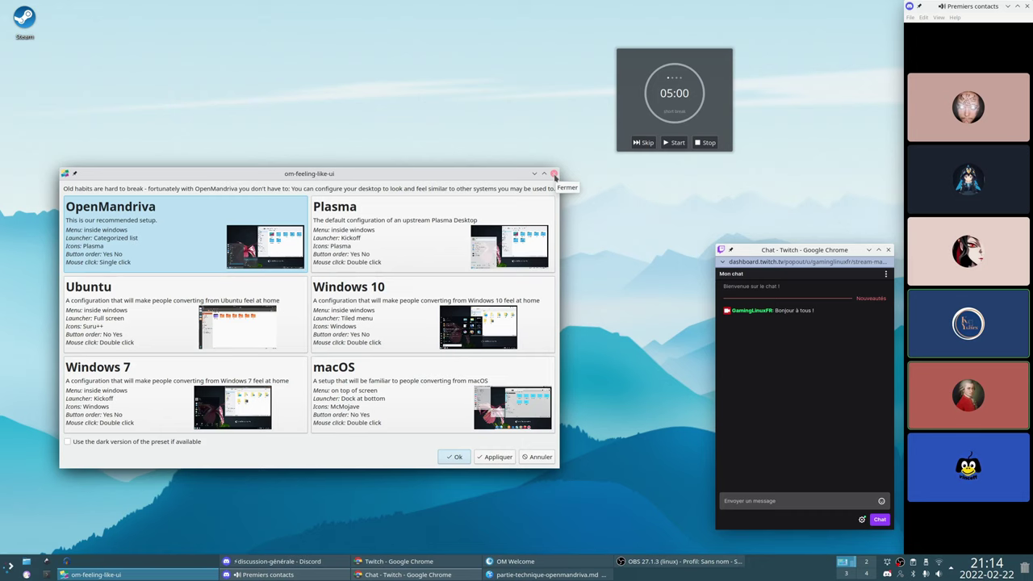
left_click(554, 175)
left_click(4, 563)
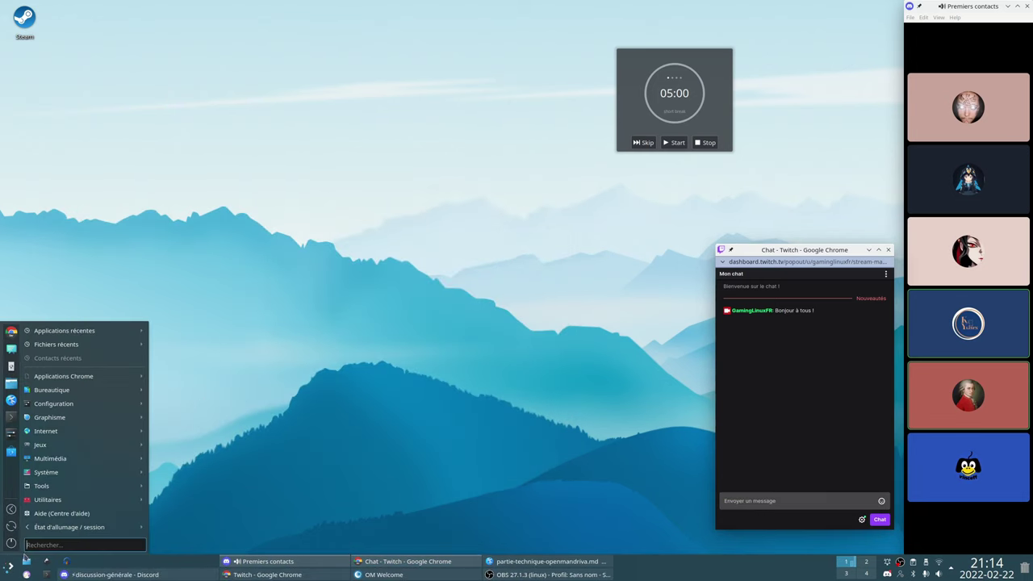
mouse_move(141, 407)
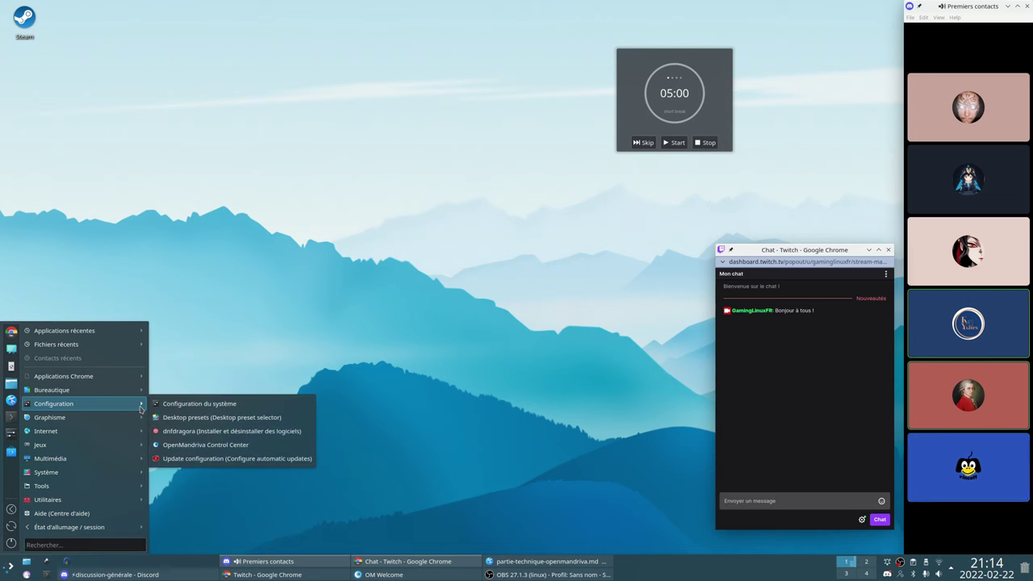
mouse_move(121, 429)
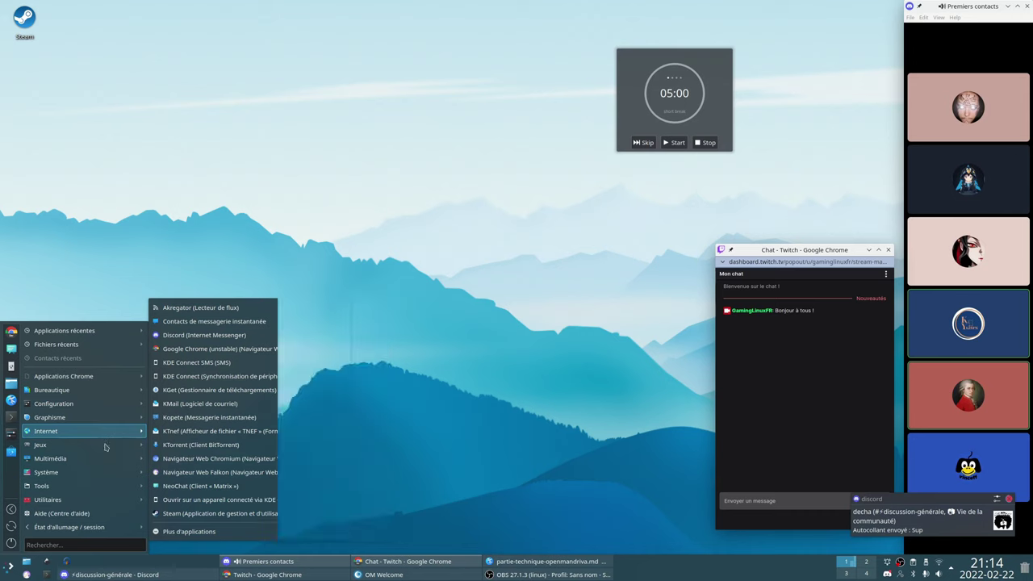
mouse_move(102, 458)
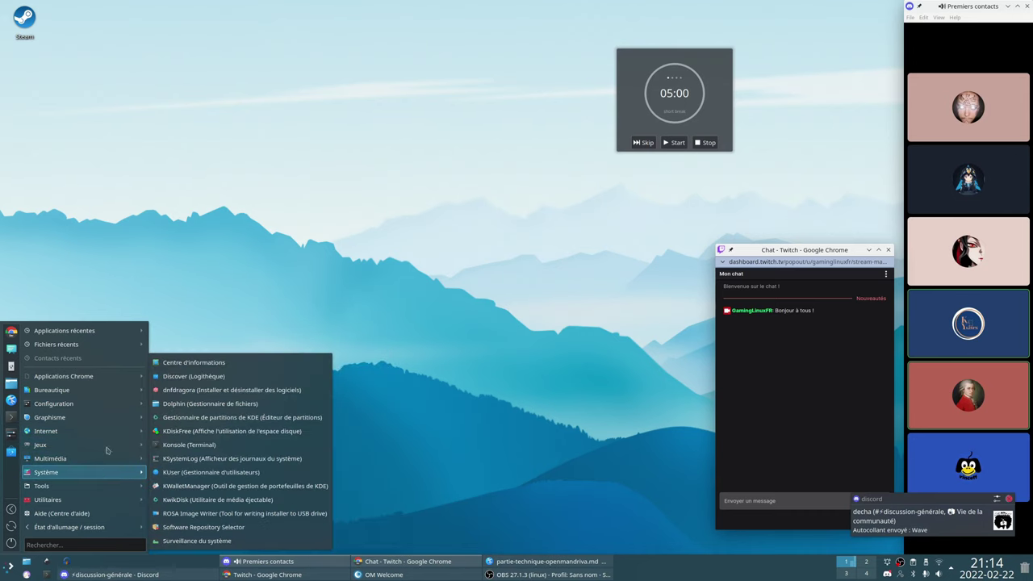
mouse_move(115, 379)
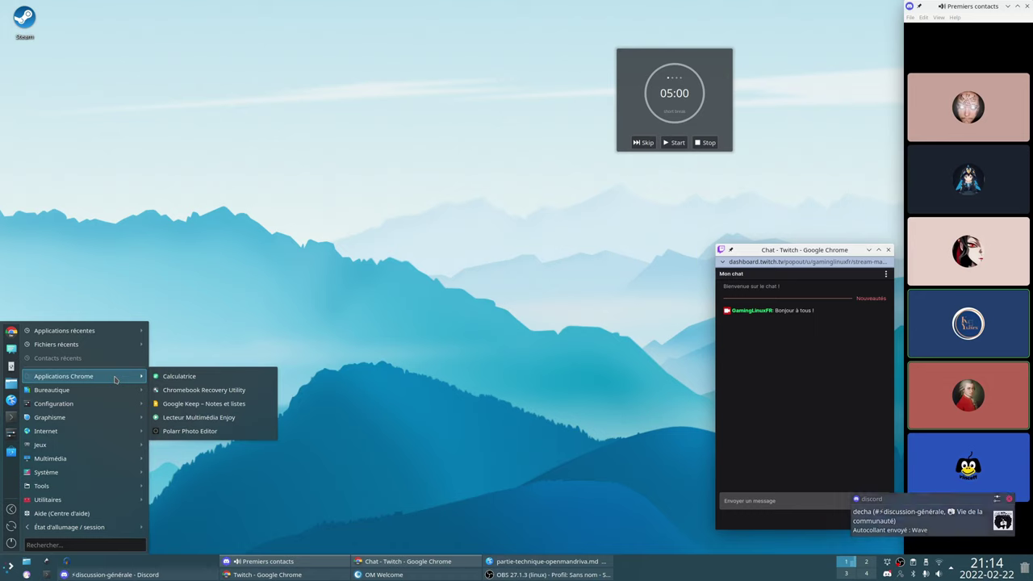
mouse_move(115, 343)
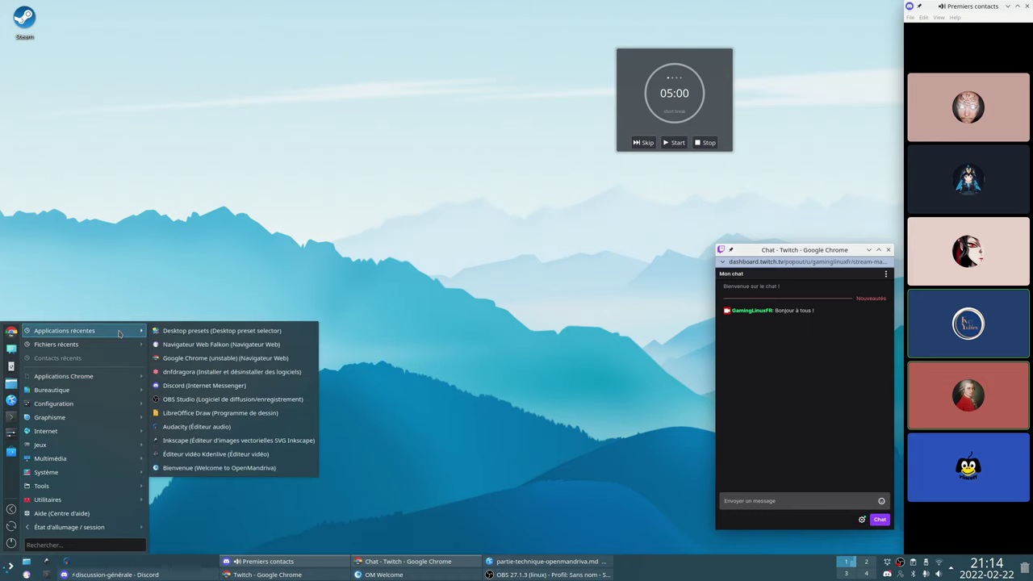
left_click(388, 279)
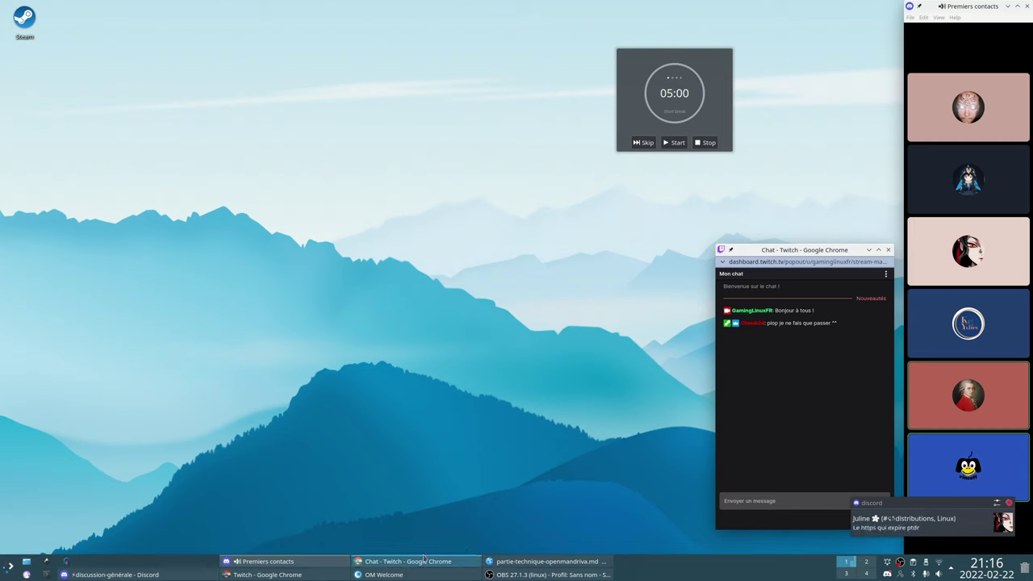
Restore the partie-technique-openmandriva.md notes from the taskbar and enlarge the Kate window
left_click(525, 562)
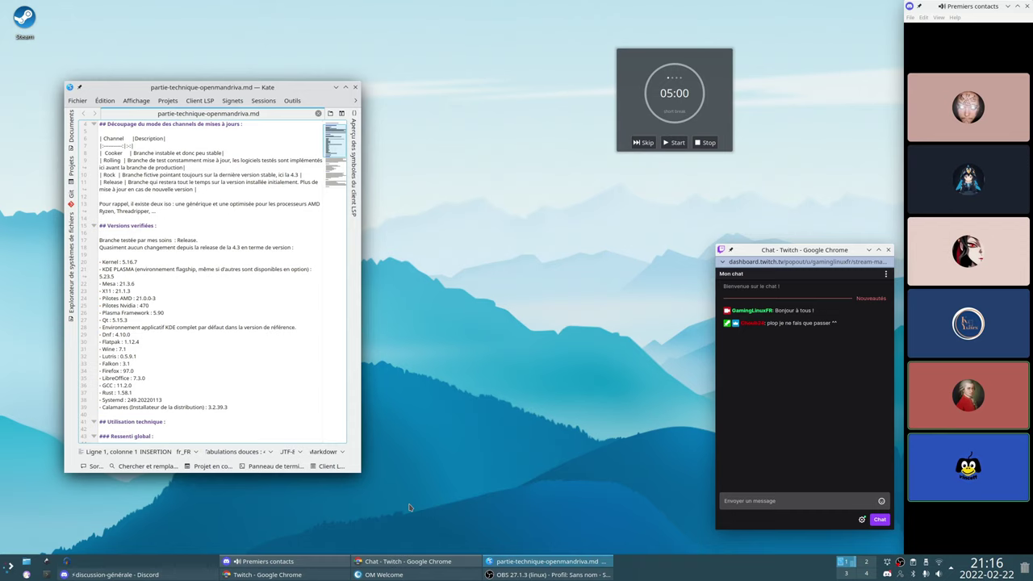
left_click_drag(361, 472, 555, 513)
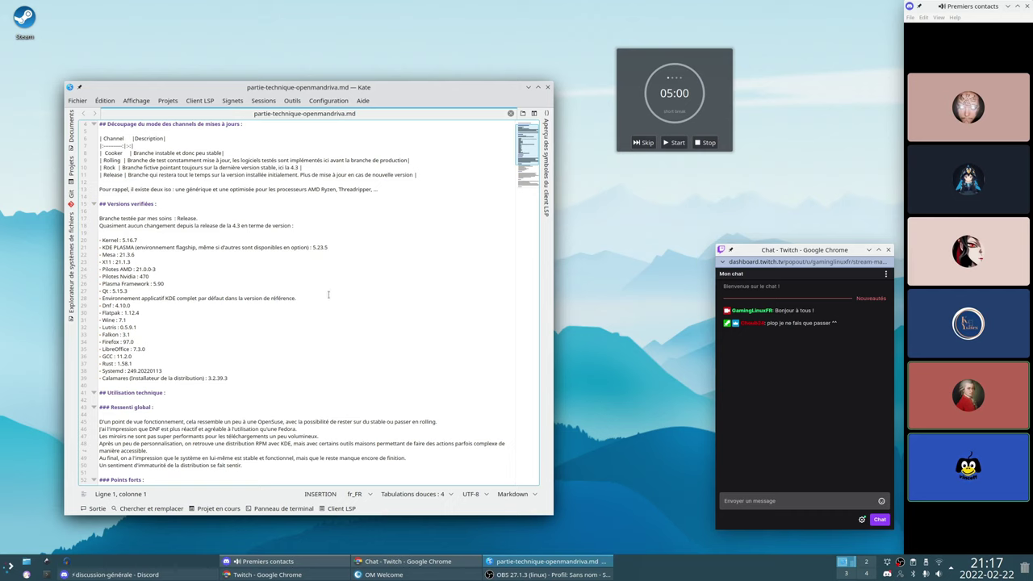
left_click_drag(134, 255, 103, 255)
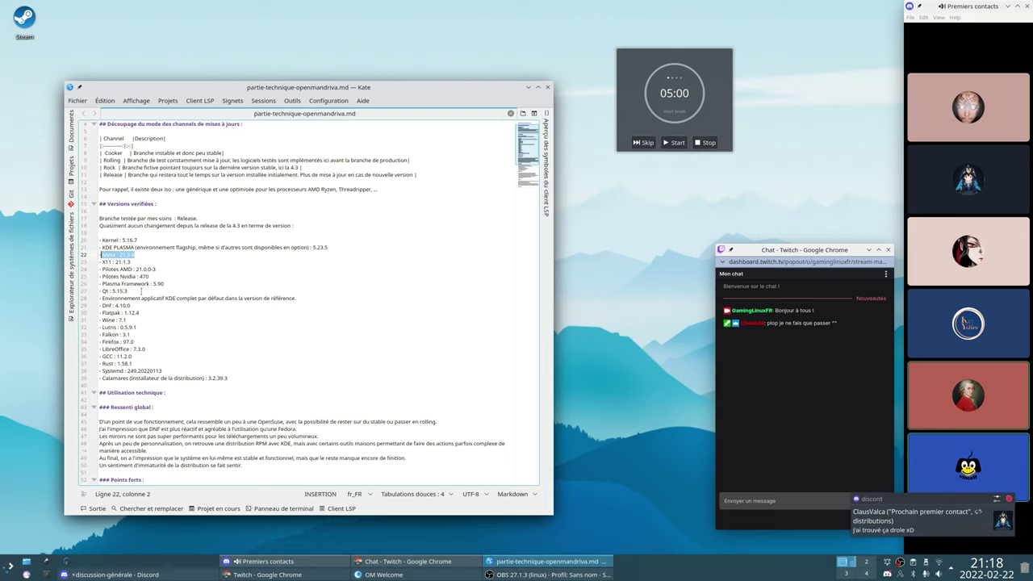
left_click_drag(156, 275, 100, 276)
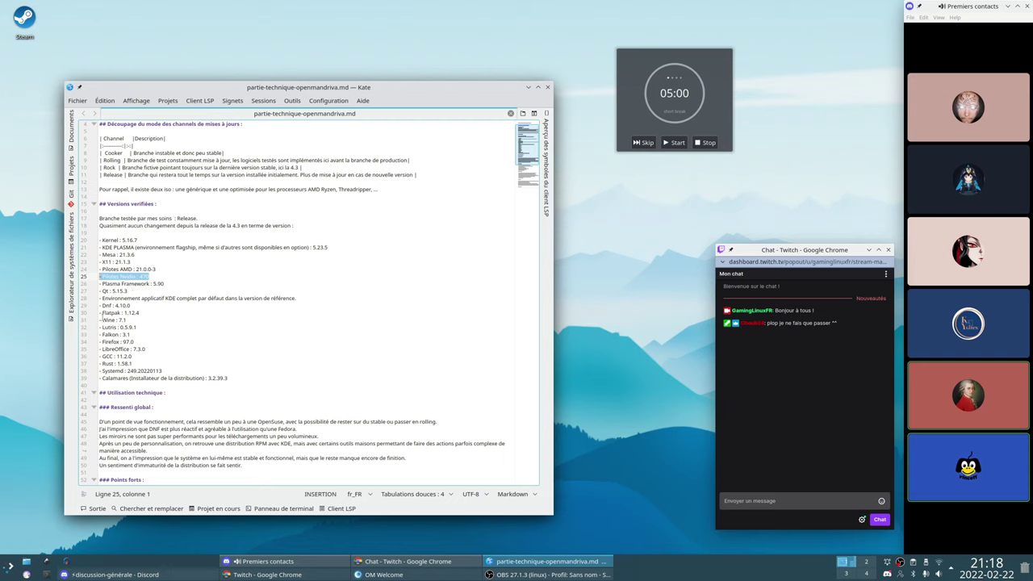
left_click_drag(102, 314, 131, 334)
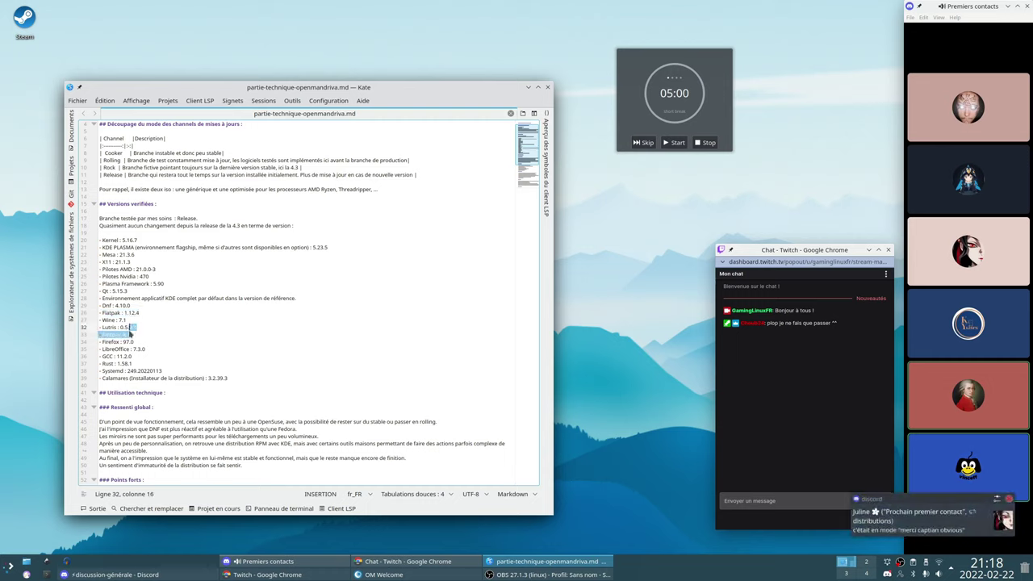
left_click(134, 336)
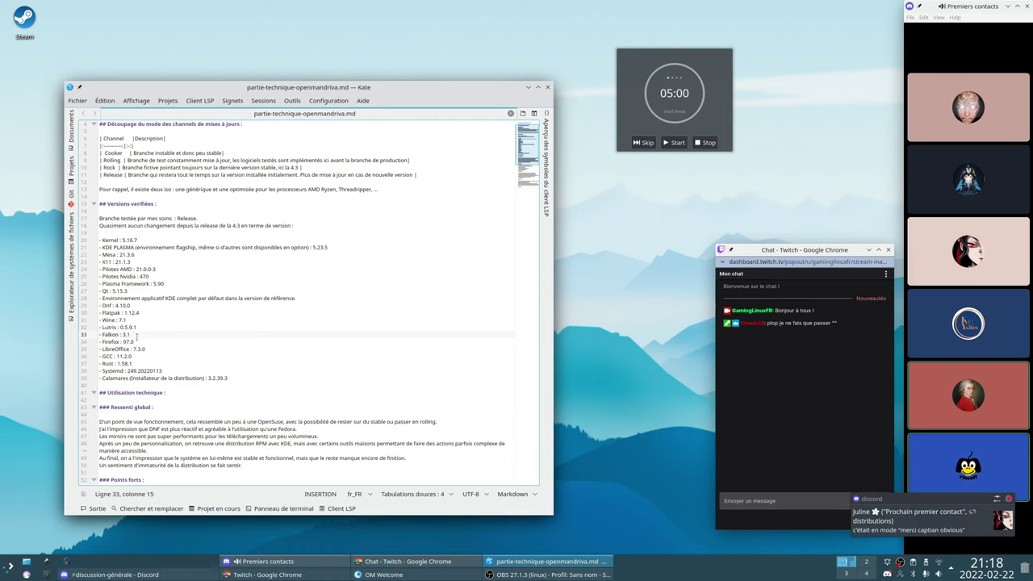
left_click_drag(135, 334, 100, 334)
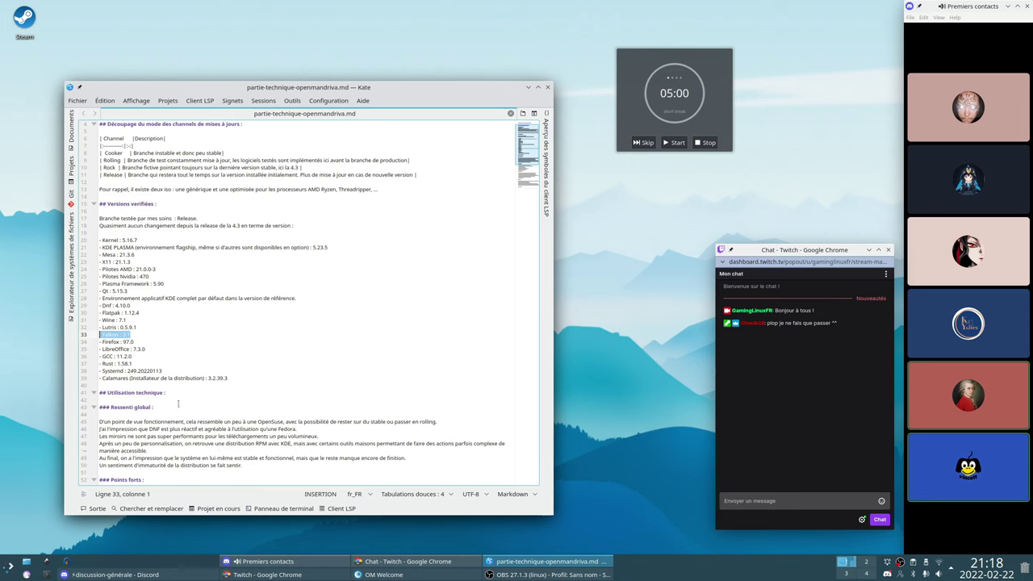
scroll(174, 391, "down", 3)
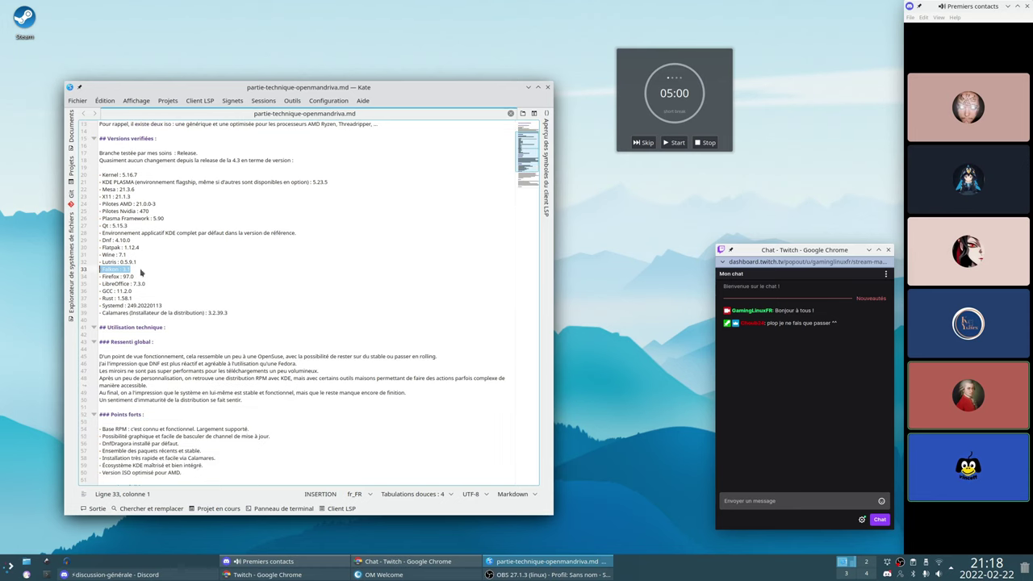
left_click_drag(144, 276, 99, 277)
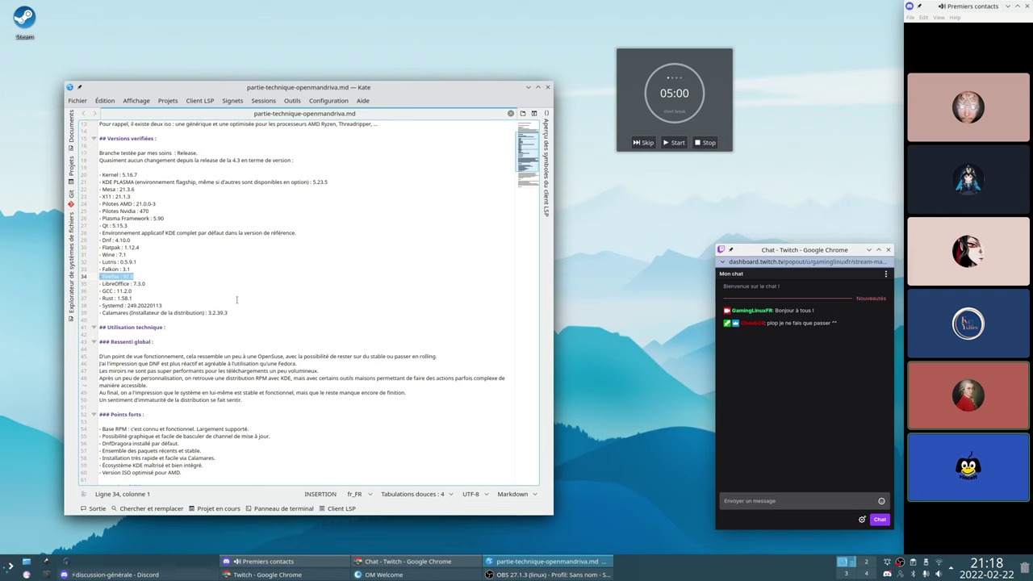
left_click_drag(158, 285, 105, 284)
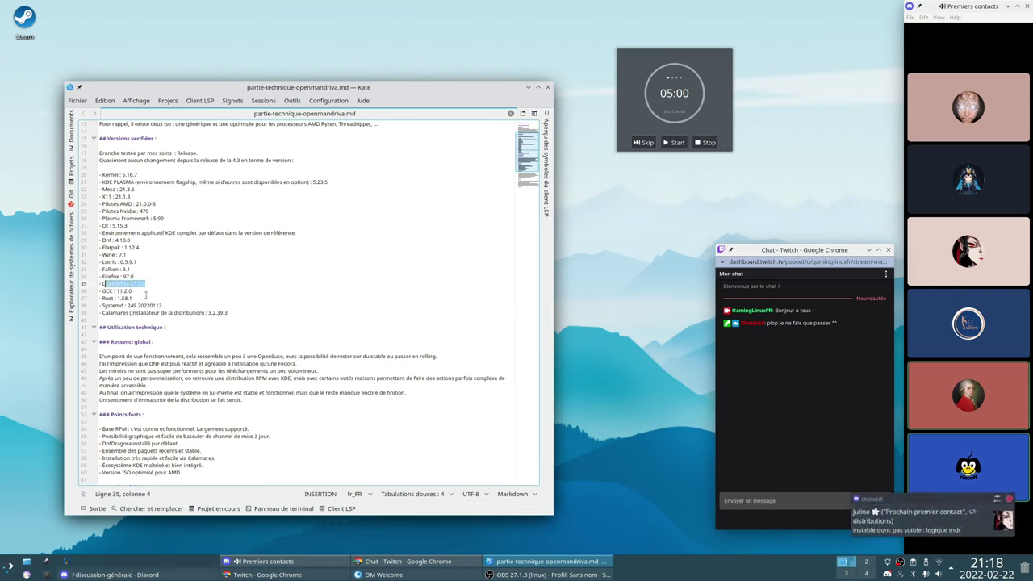
scroll(146, 295, "down", 3)
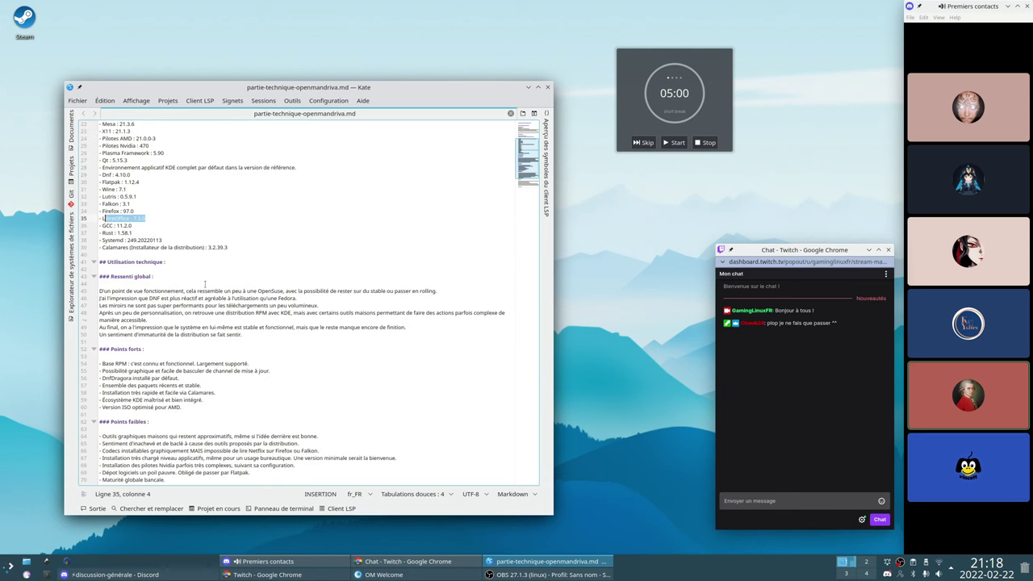
scroll(143, 256, "down", 2)
scroll(164, 275, "down", 2)
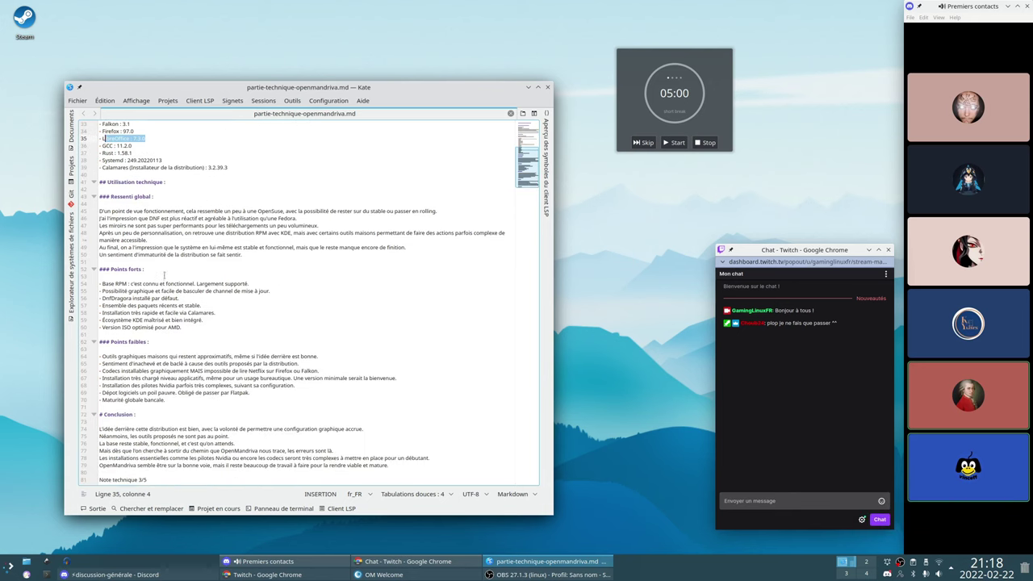
left_click(363, 298)
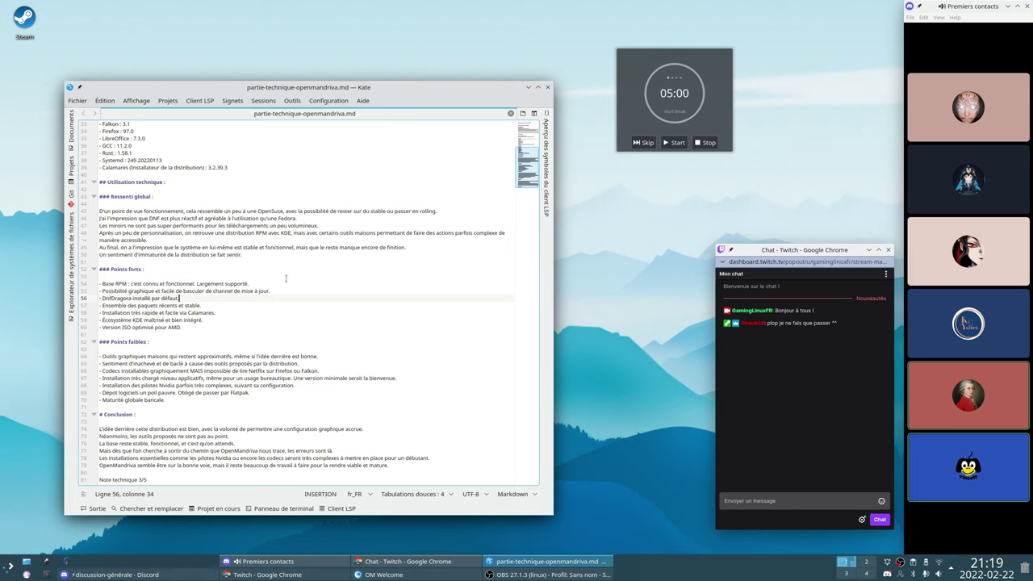
left_click(290, 334)
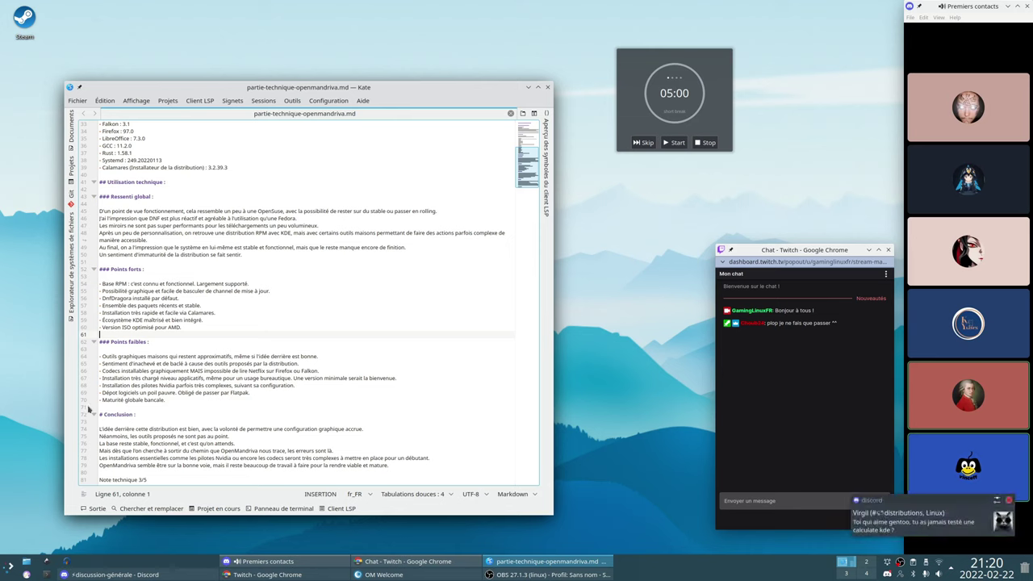
left_click_drag(102, 377, 254, 384)
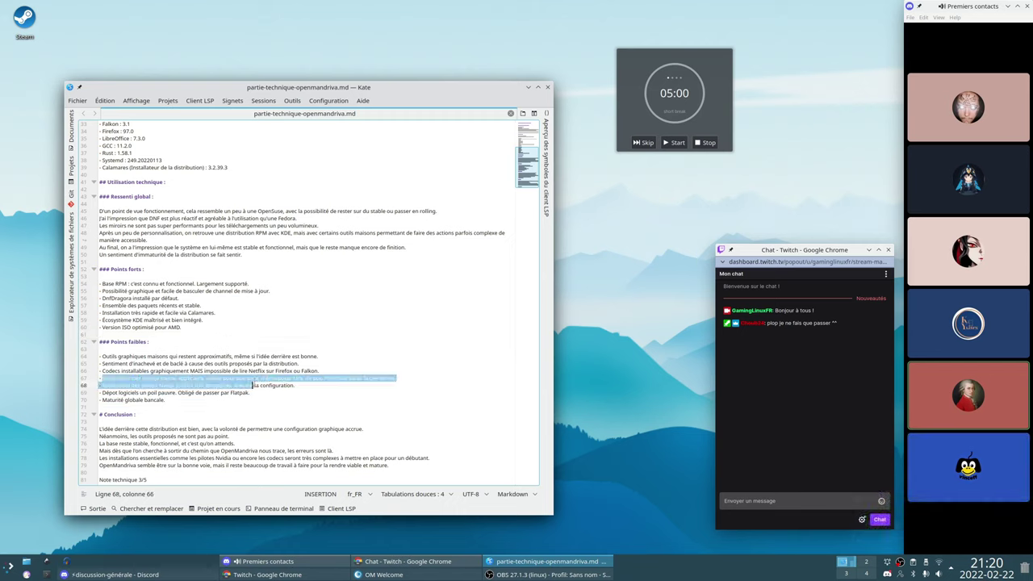
left_click(255, 385)
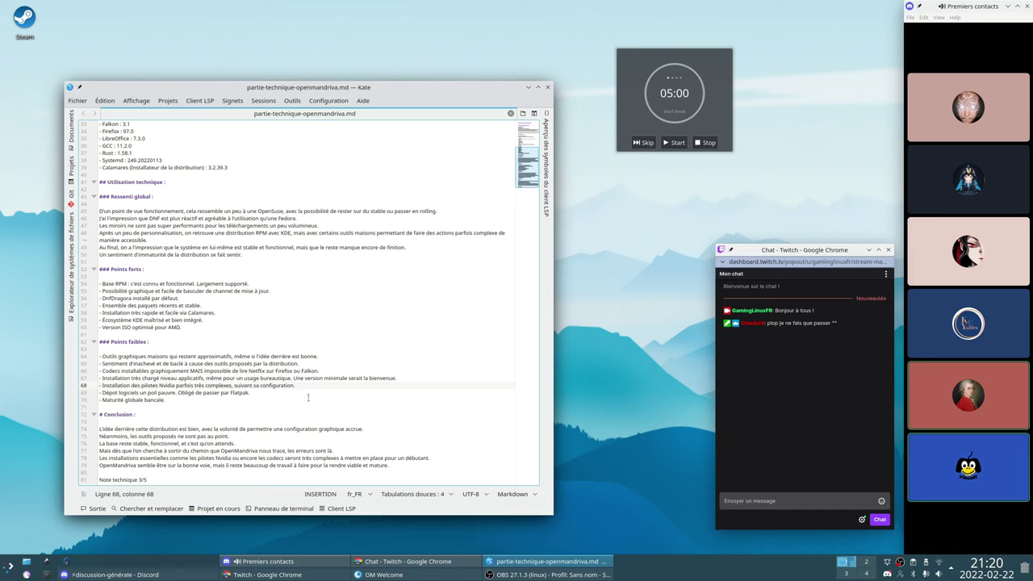
left_click(307, 393)
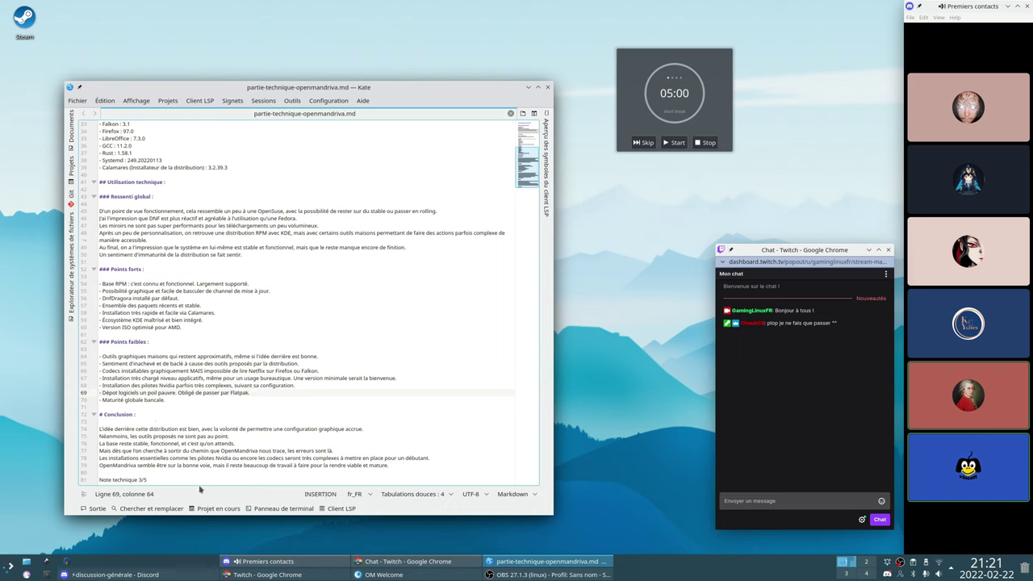
left_click_drag(148, 480, 100, 479)
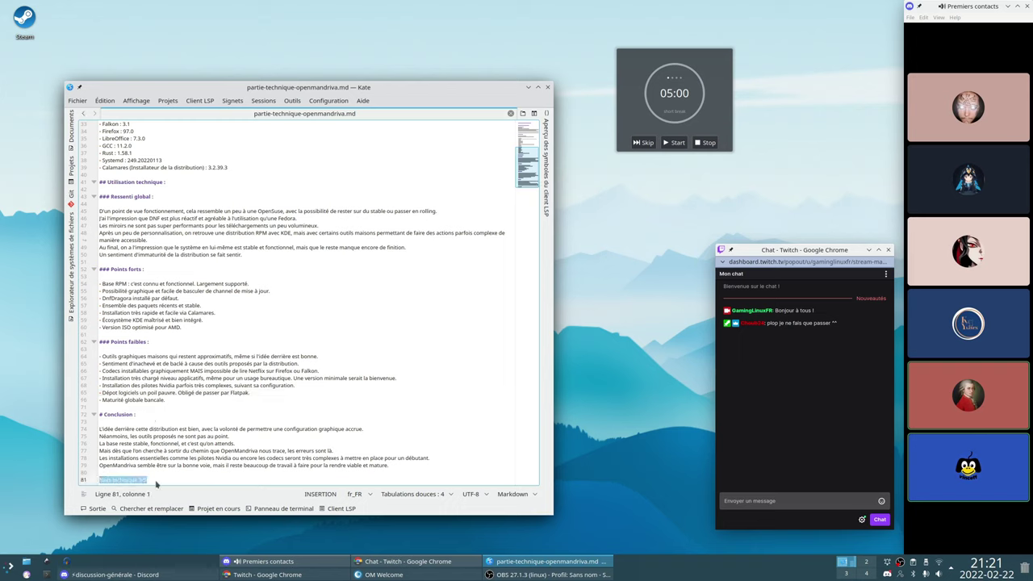
left_click(187, 480)
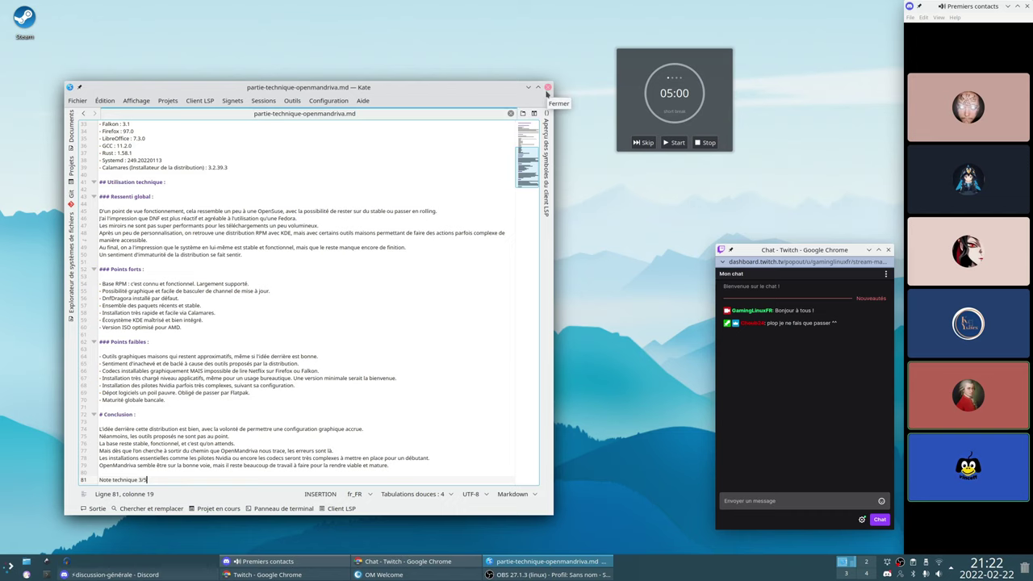
Close the Kate window holding the review notes
left_click(547, 87)
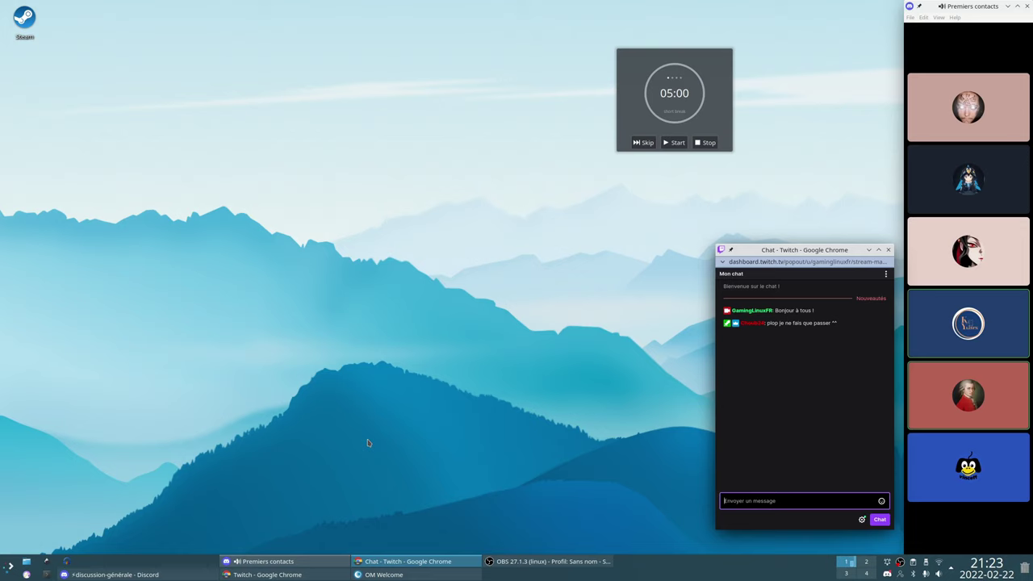
Open the application launcher and browse categories like Système, Internet, Graphisme and Configuration
left_click(5, 568)
mouse_move(54, 474)
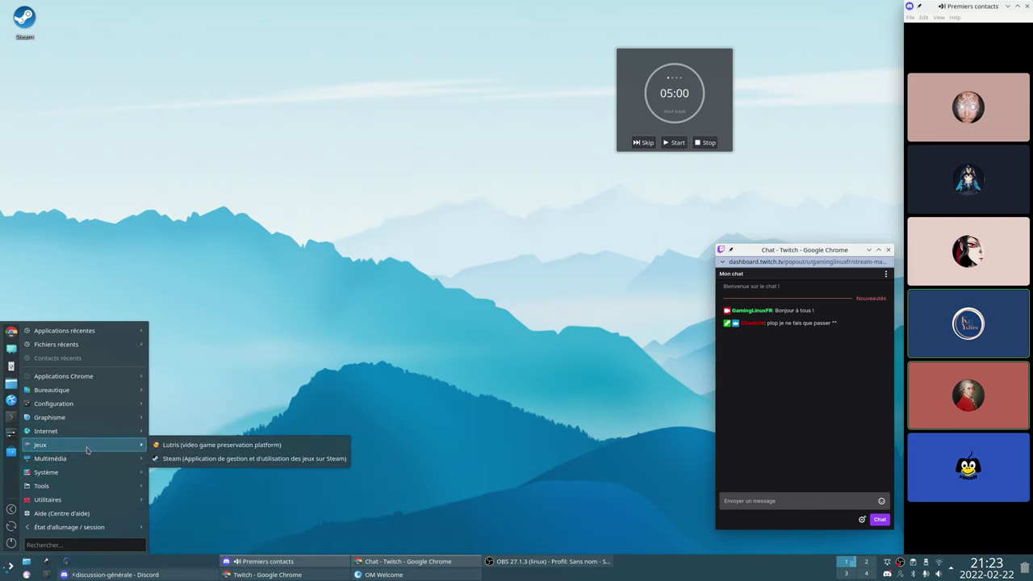
mouse_move(91, 438)
mouse_move(188, 533)
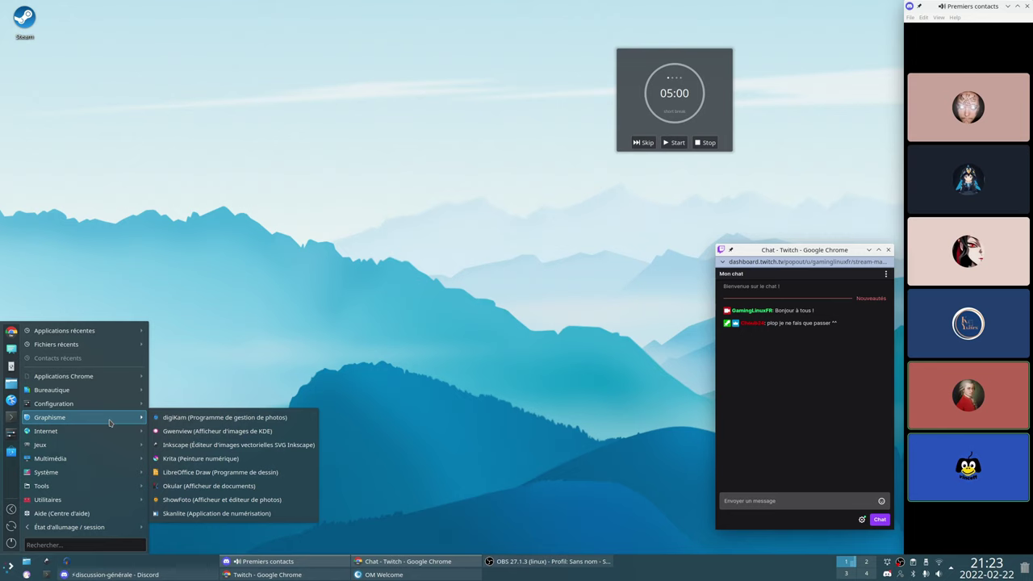
mouse_move(124, 406)
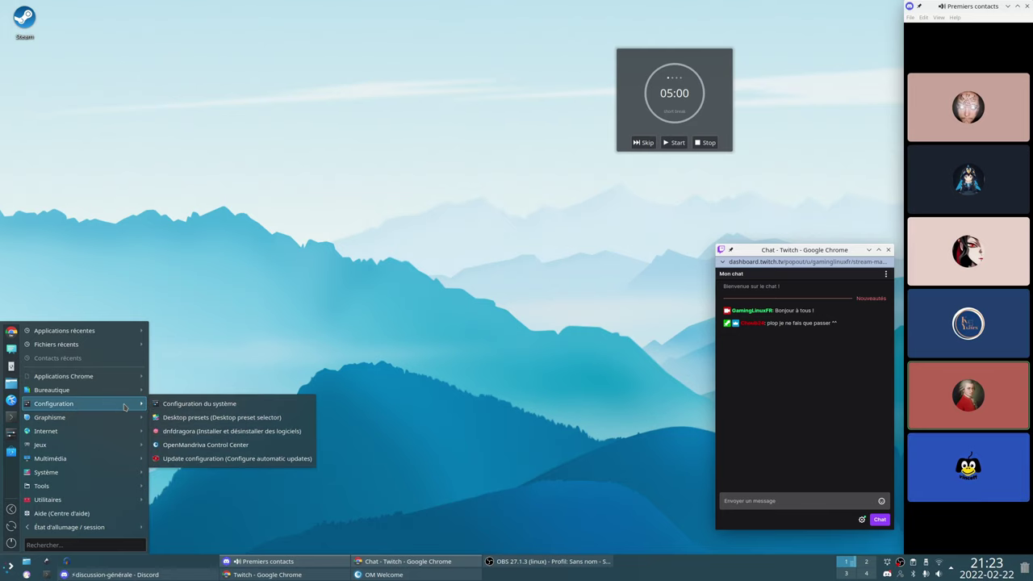
Dismiss the launcher and remove the Fokus timer widget via Supprimer Fokus
left_click(488, 396)
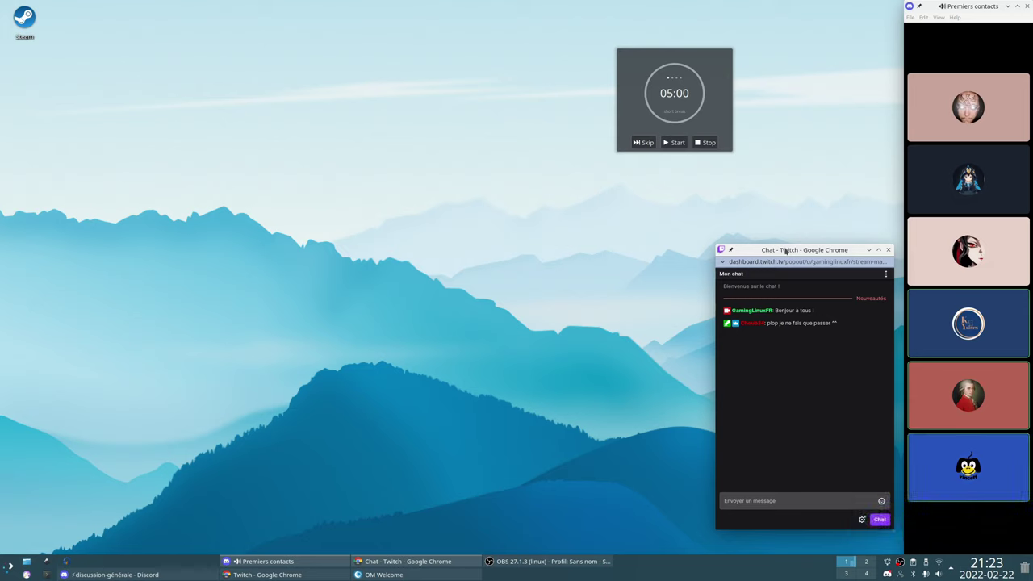
right_click(704, 98)
left_click(737, 117)
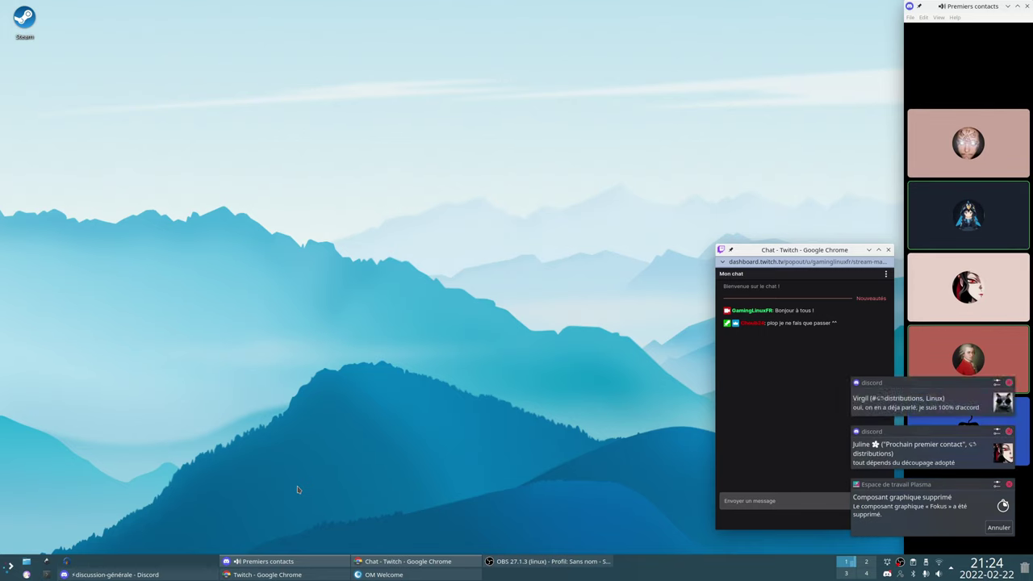
Bring OM Welcome forward, move it left, and show its OM Features page
left_click(373, 573)
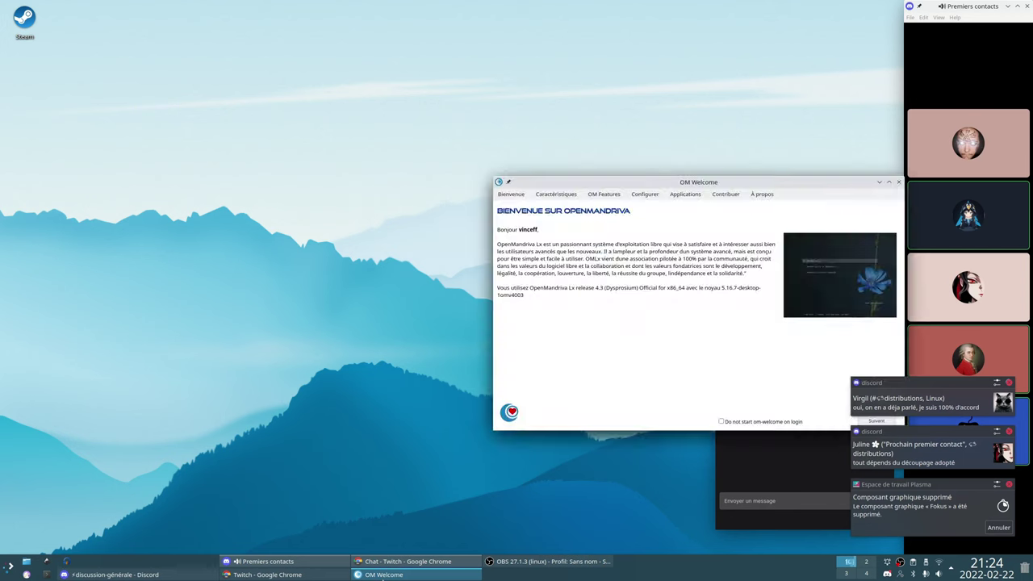
left_click_drag(702, 182, 305, 152)
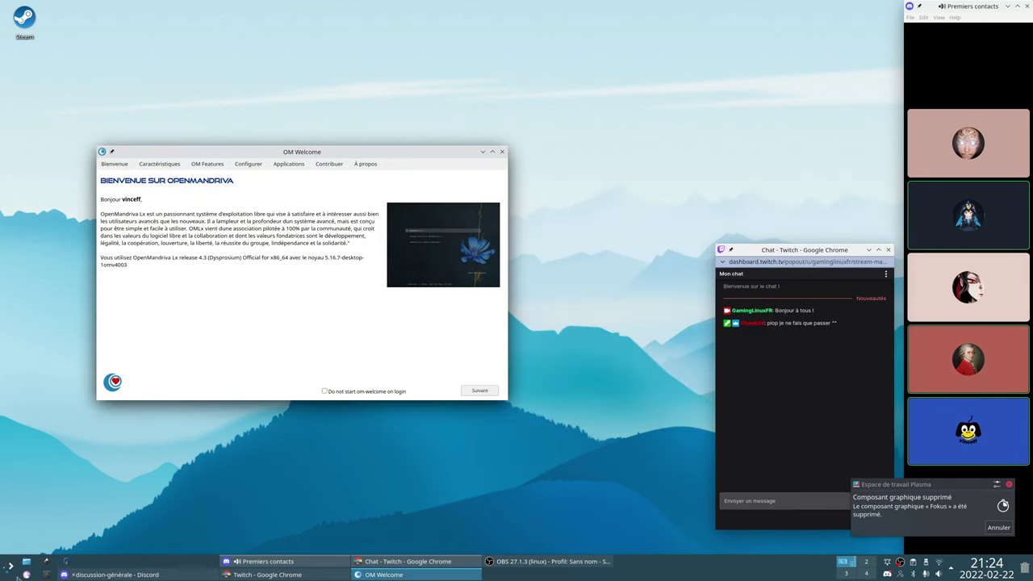
key("super")
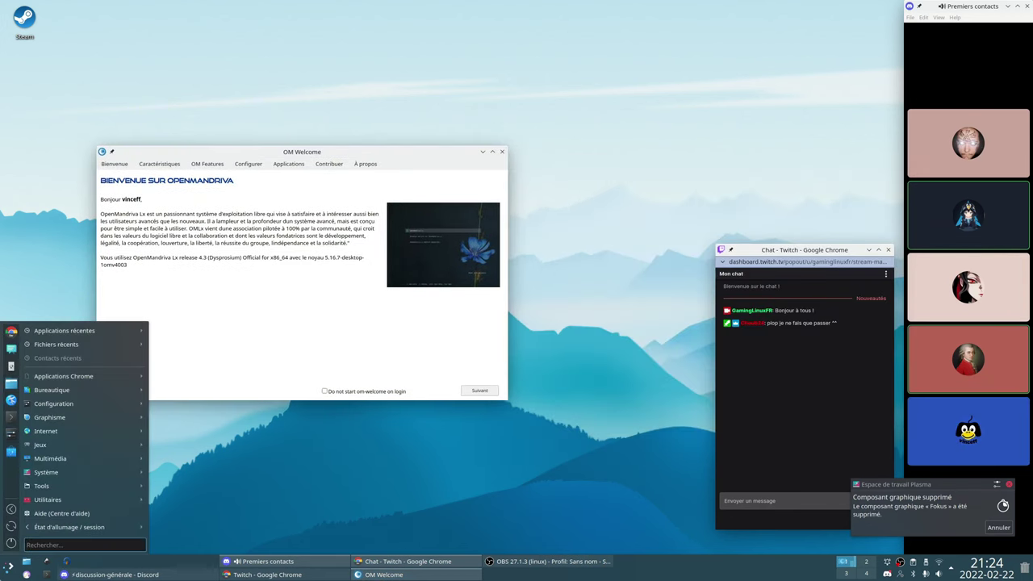
left_click(194, 157)
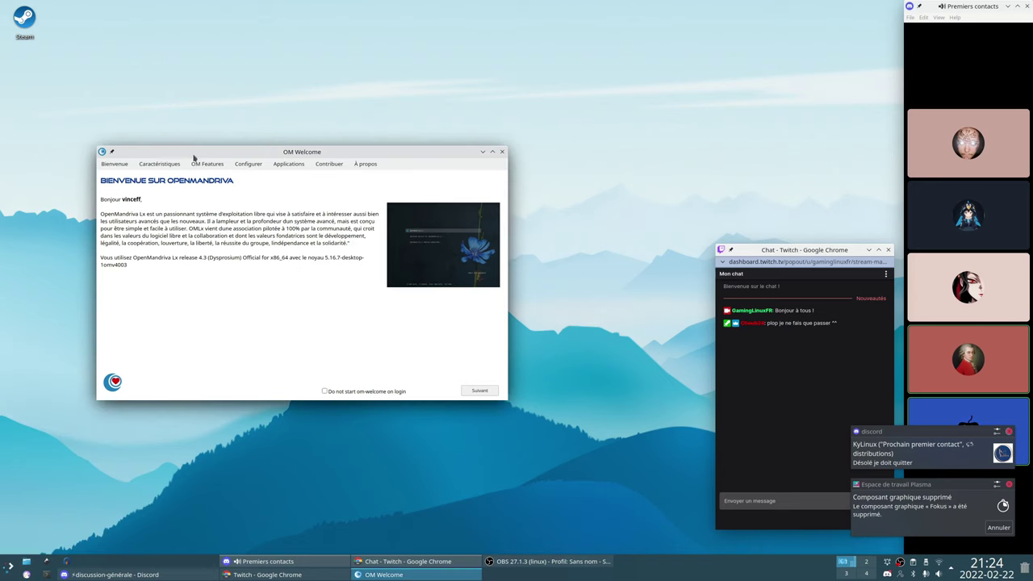
left_click_drag(193, 158, 191, 160)
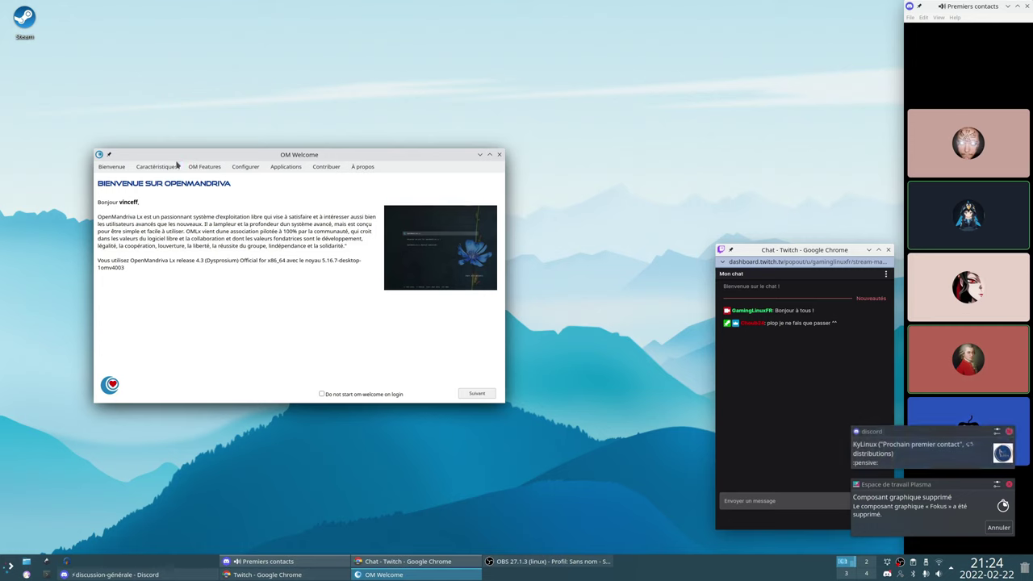
left_click(218, 167)
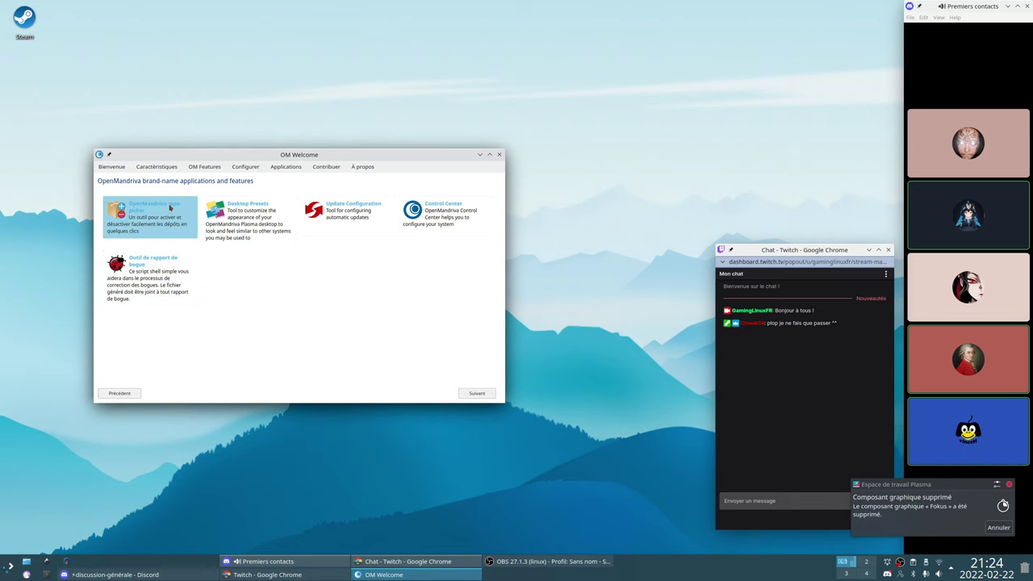
Launch the repo-picker, close its duplicate window, and review update channels keeping Rock selected
left_click(173, 227)
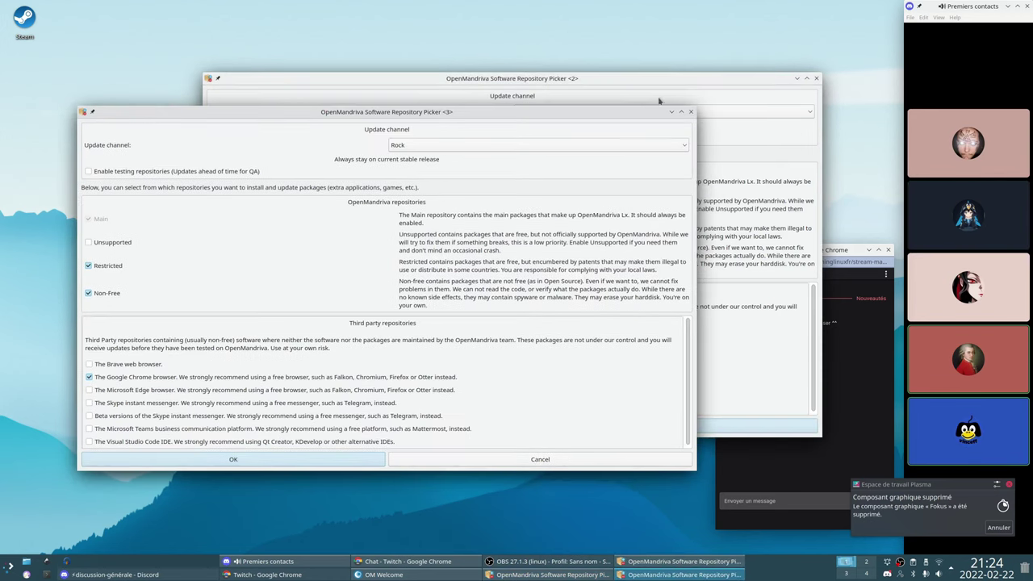
left_click(815, 79)
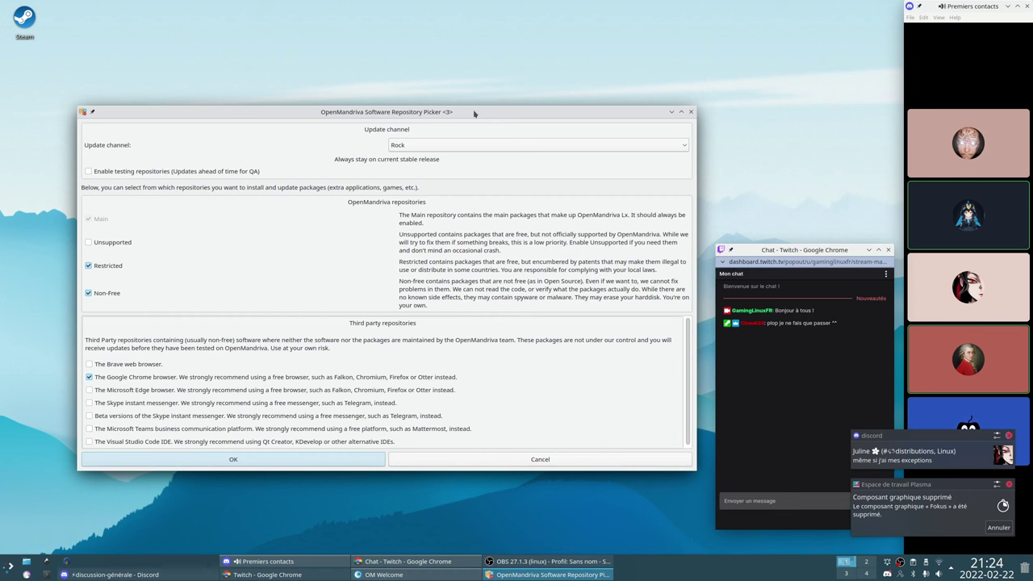
left_click_drag(477, 114, 450, 115)
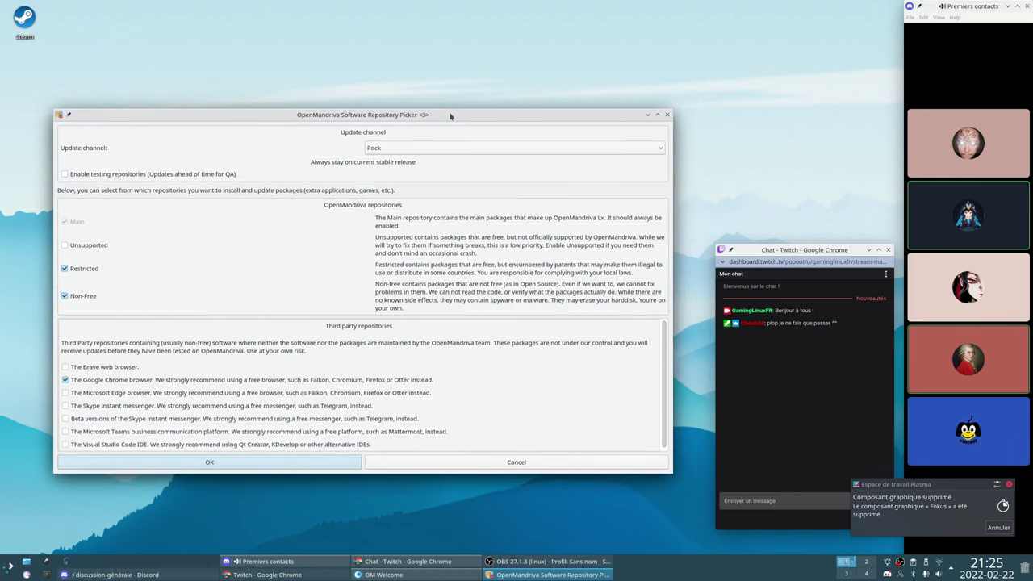
left_click(425, 151)
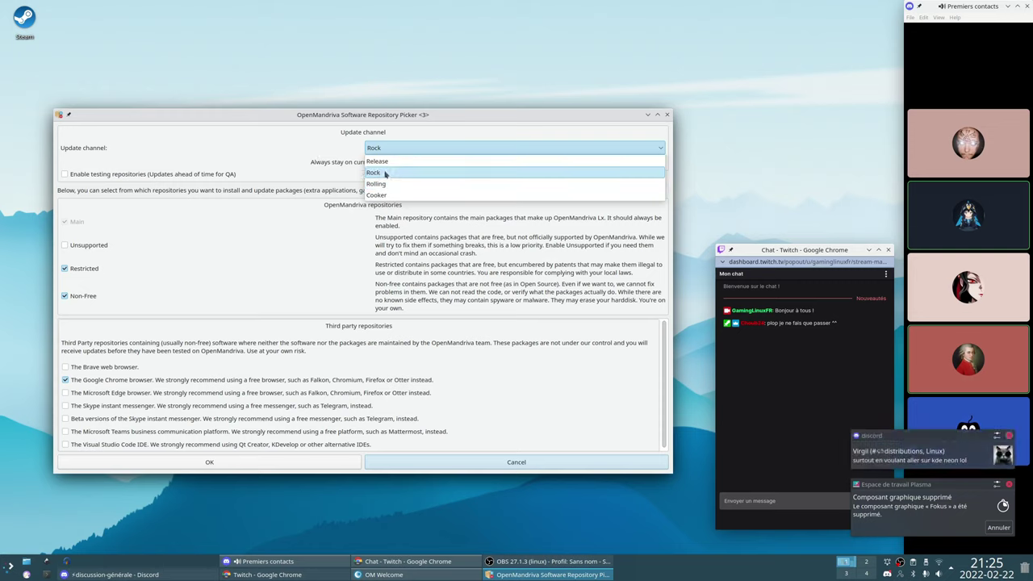
left_click(326, 149)
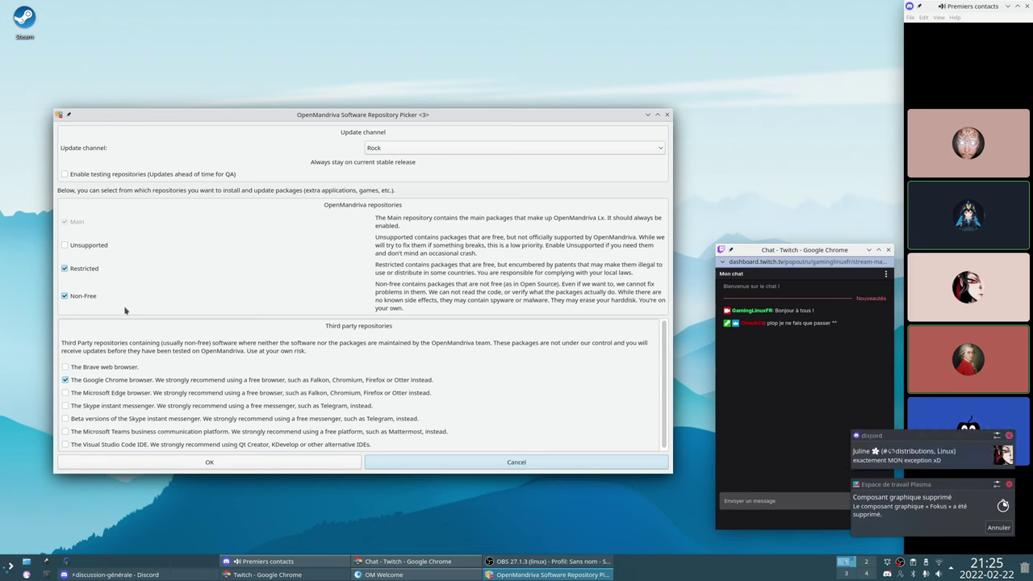
left_click(66, 380)
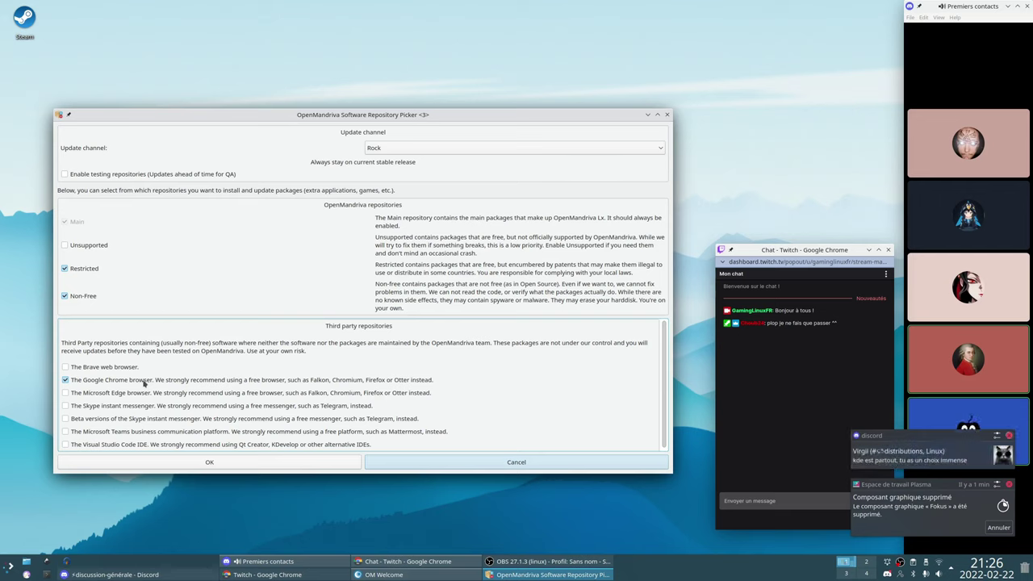
Cancel the Repository Picker without applying changes and open the application launcher
left_click(463, 462)
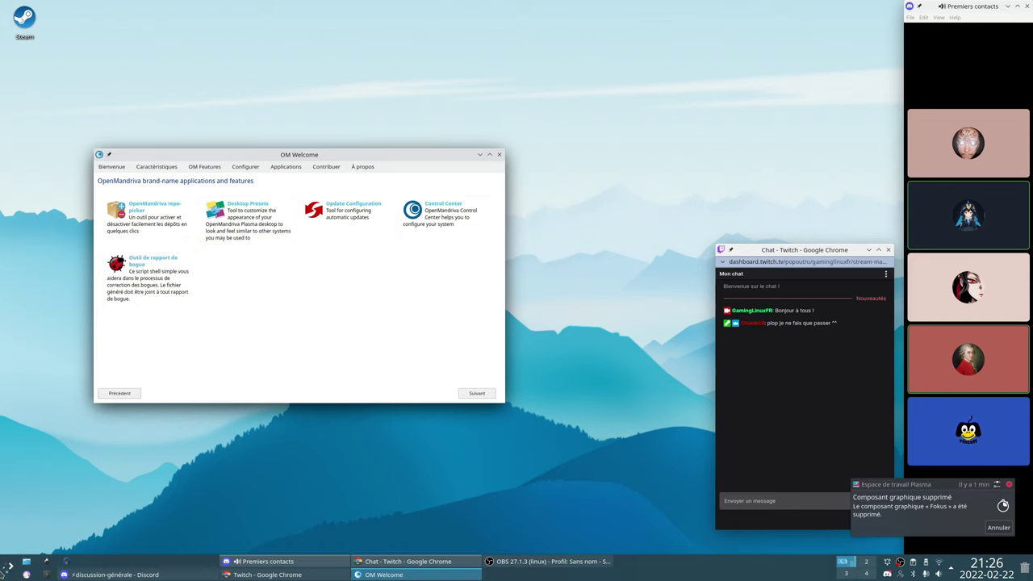
left_click(7, 567)
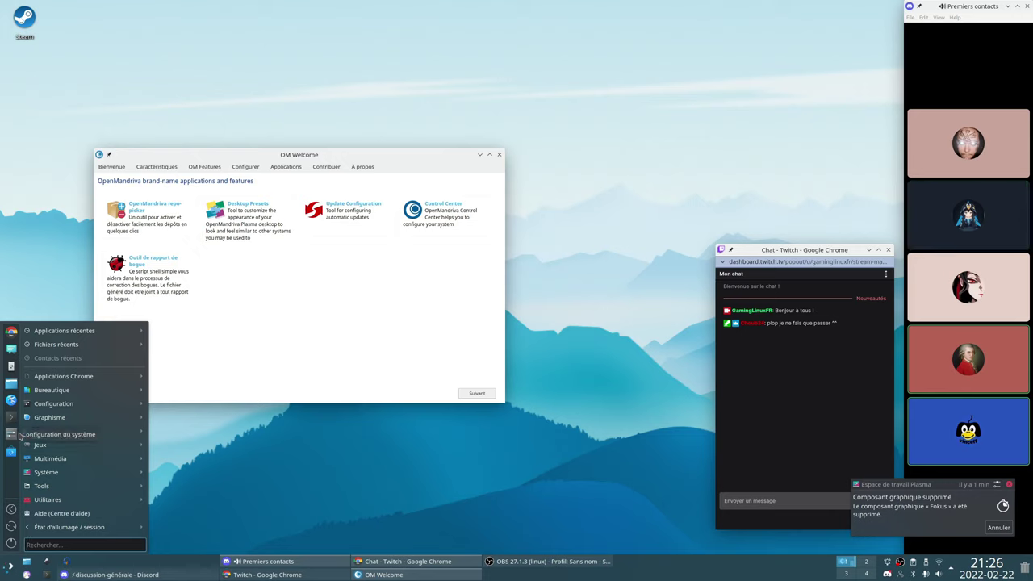
Launch Discover from a 'disc' search, cancel its update, and show its Configuration page
type("disc")
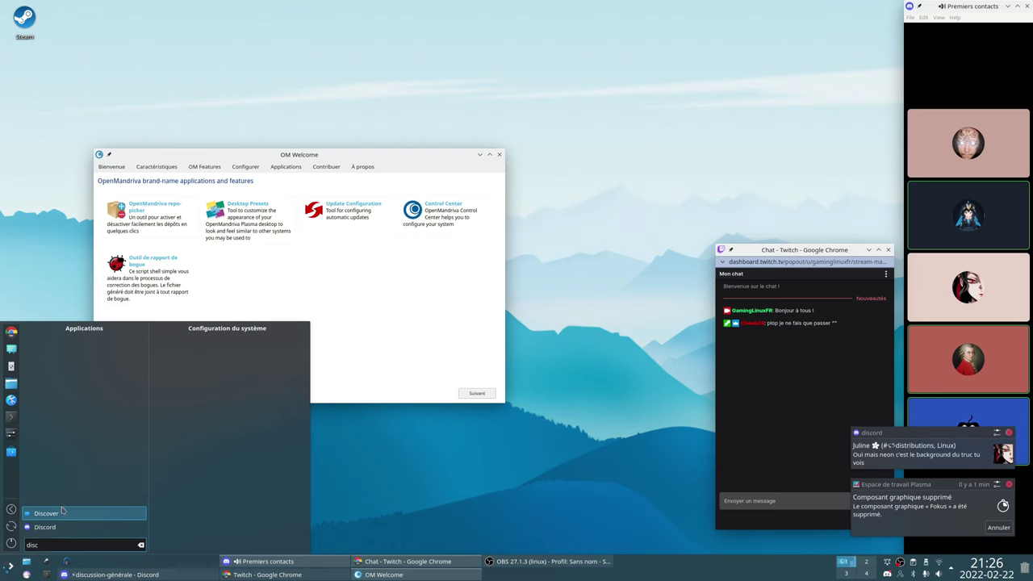
left_click(63, 511)
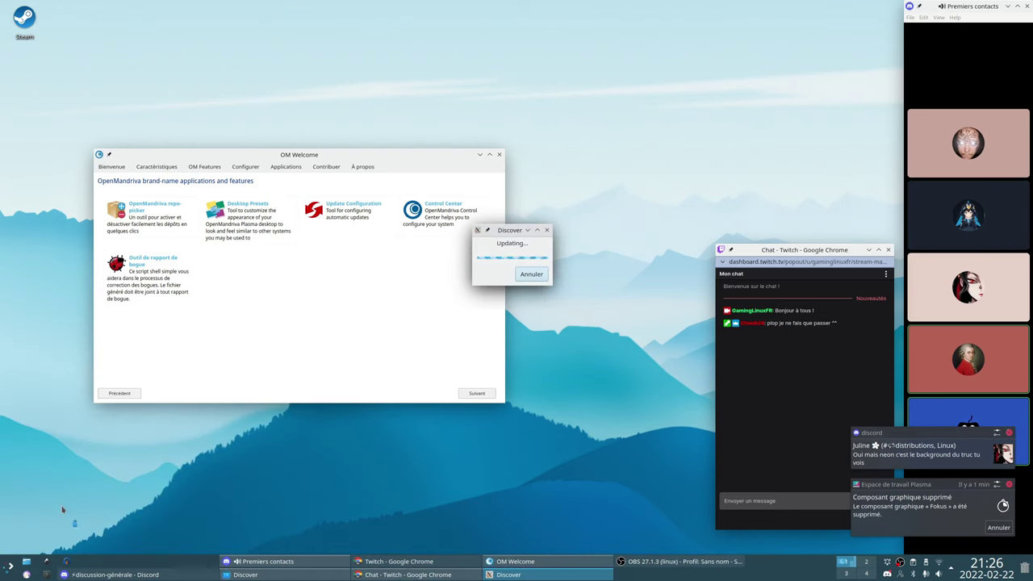
left_click_drag(392, 164, 328, 162)
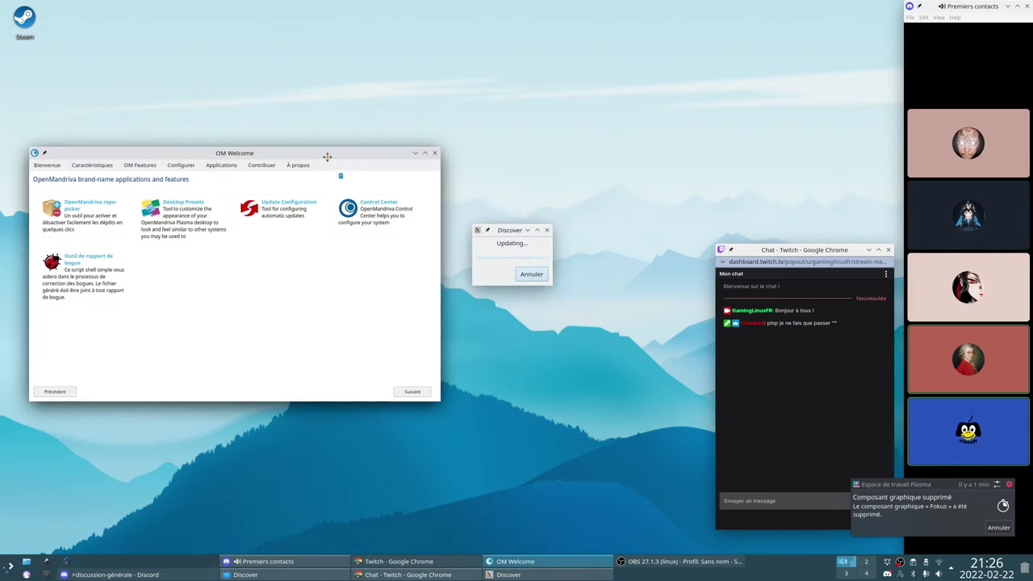
left_click_drag(504, 232, 526, 253)
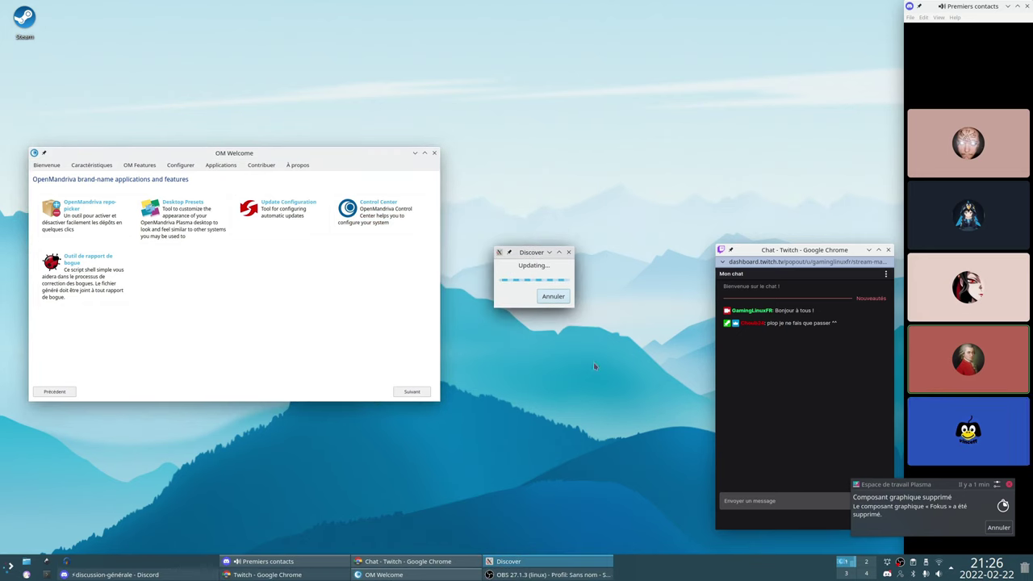
left_click(561, 298)
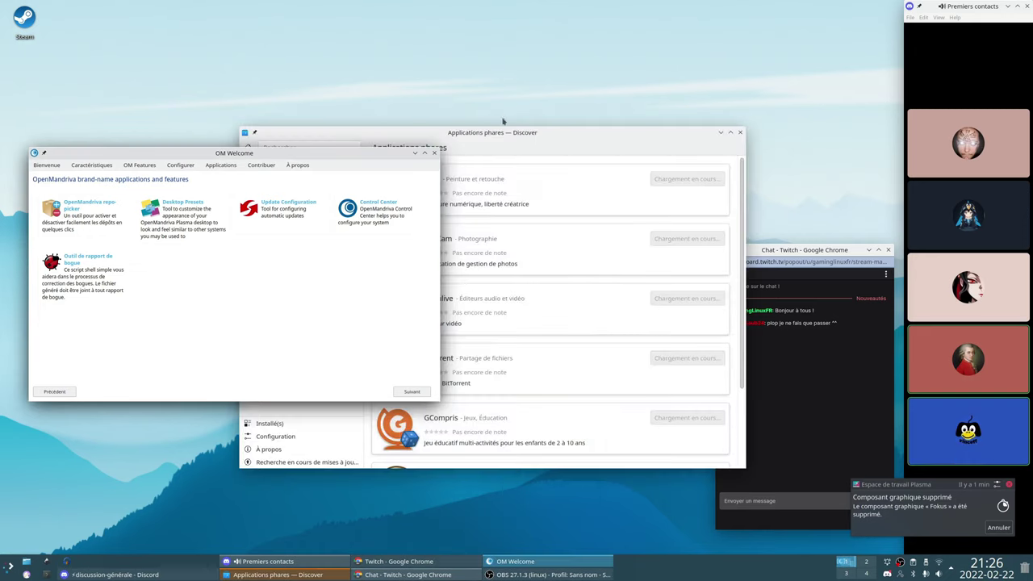
left_click_drag(496, 136, 438, 138)
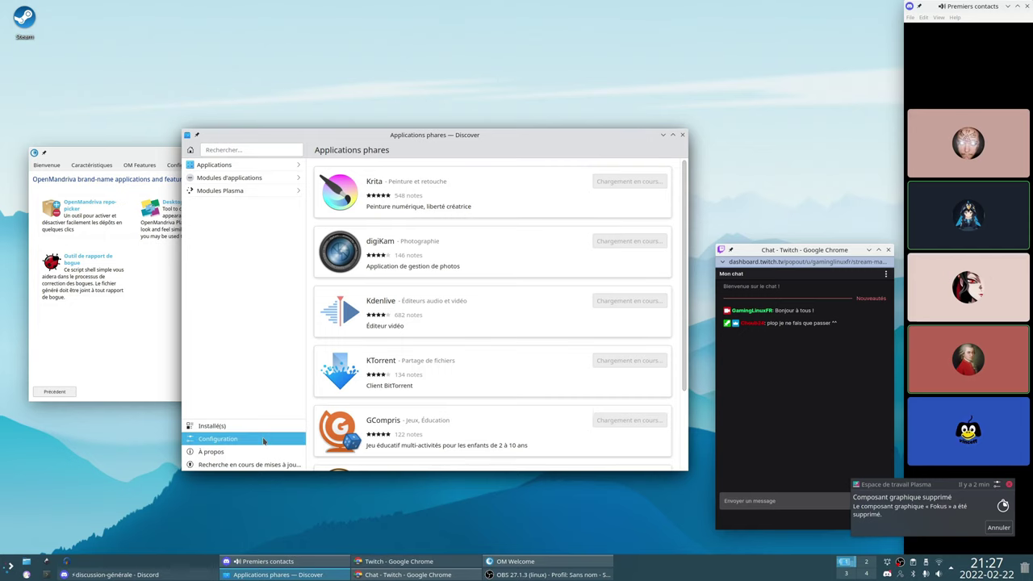
left_click(234, 438)
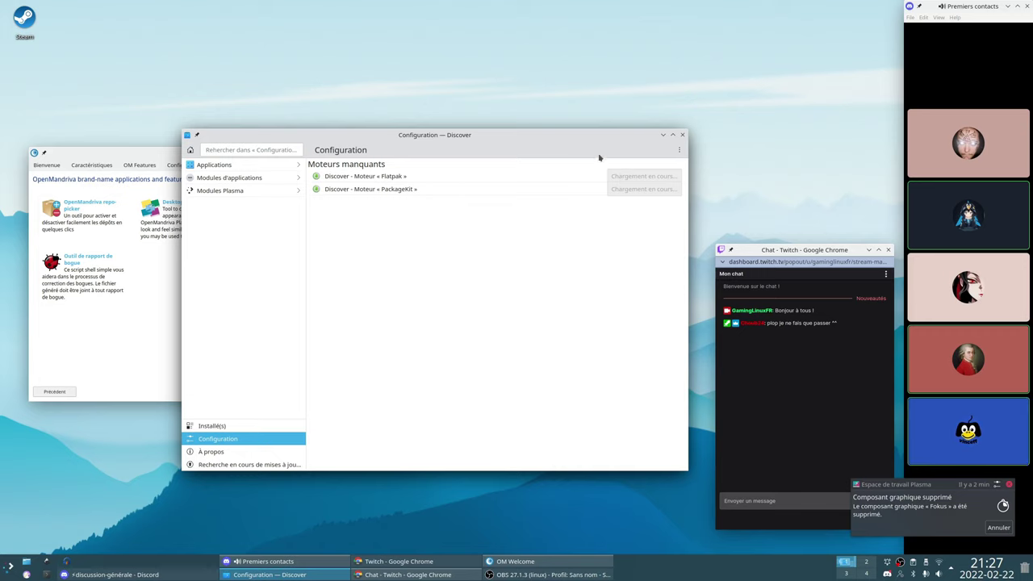
Dismiss the widget-removed notification and close Discover
left_click(1009, 485)
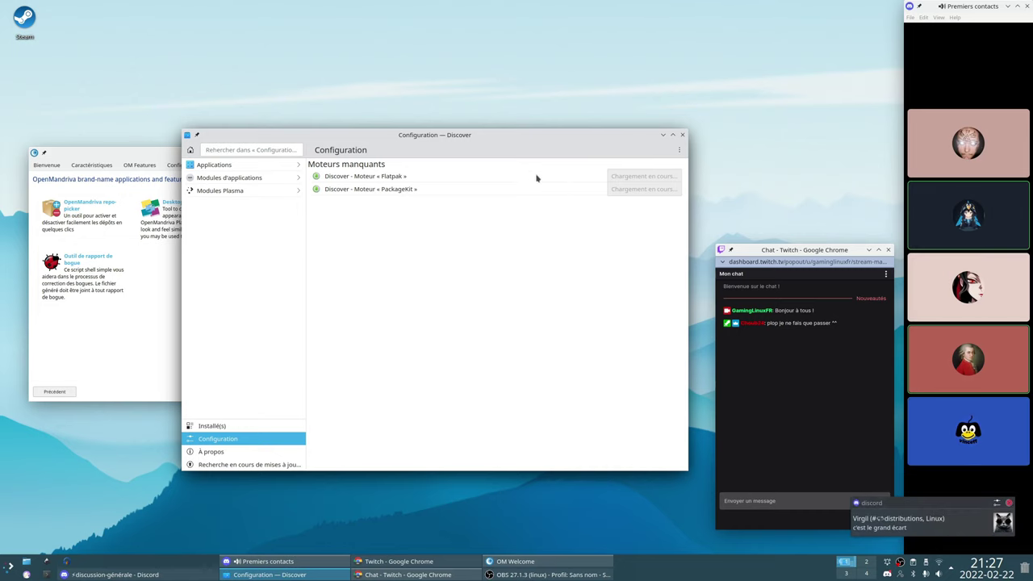
left_click(682, 135)
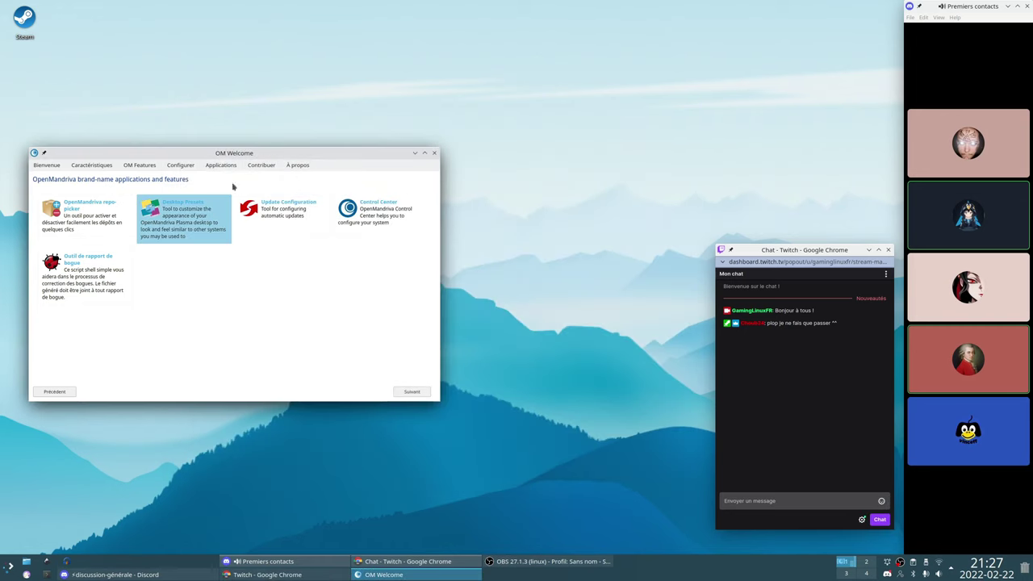
Launch dnfdragora from a 'dnf' launcher search, position its window, and open the Fichier menu
key("super")
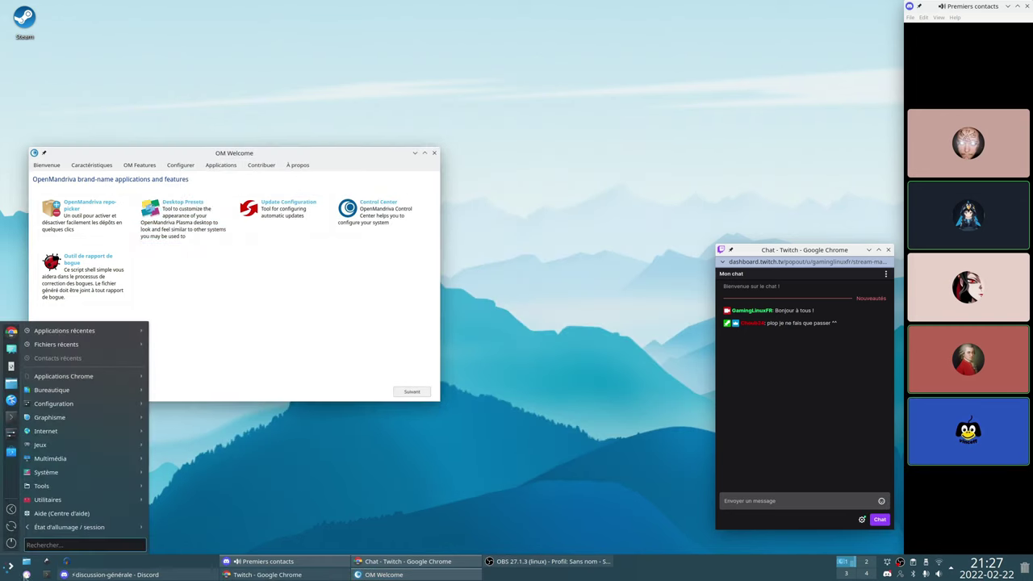
type("dnf")
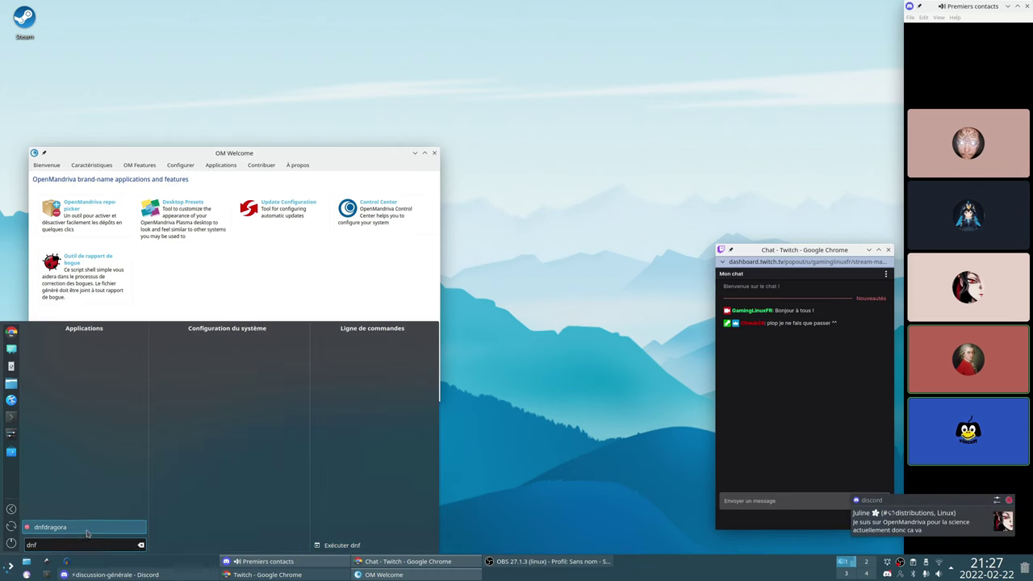
key("Return")
left_click_drag(475, 13, 346, 76)
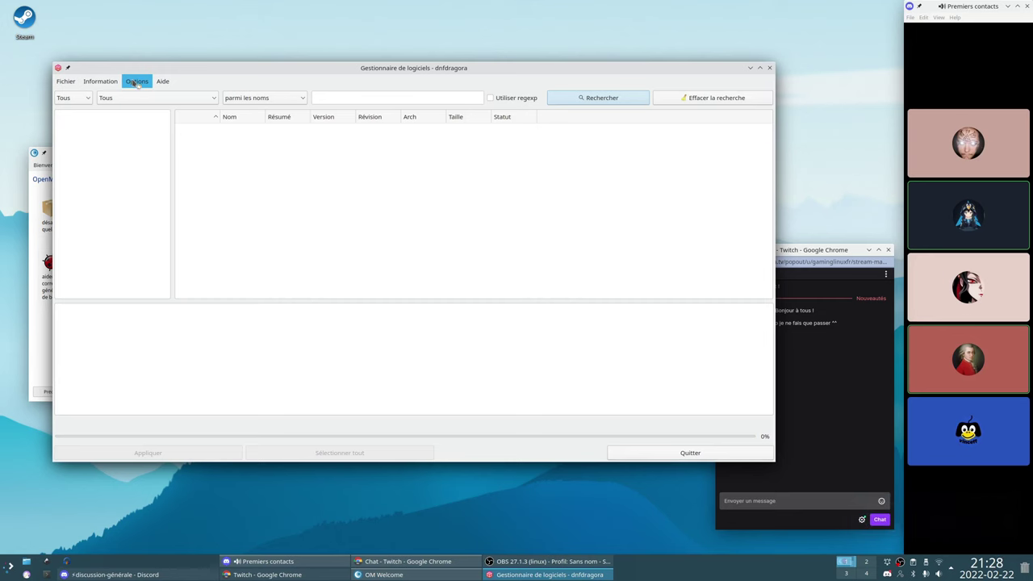
left_click(70, 84)
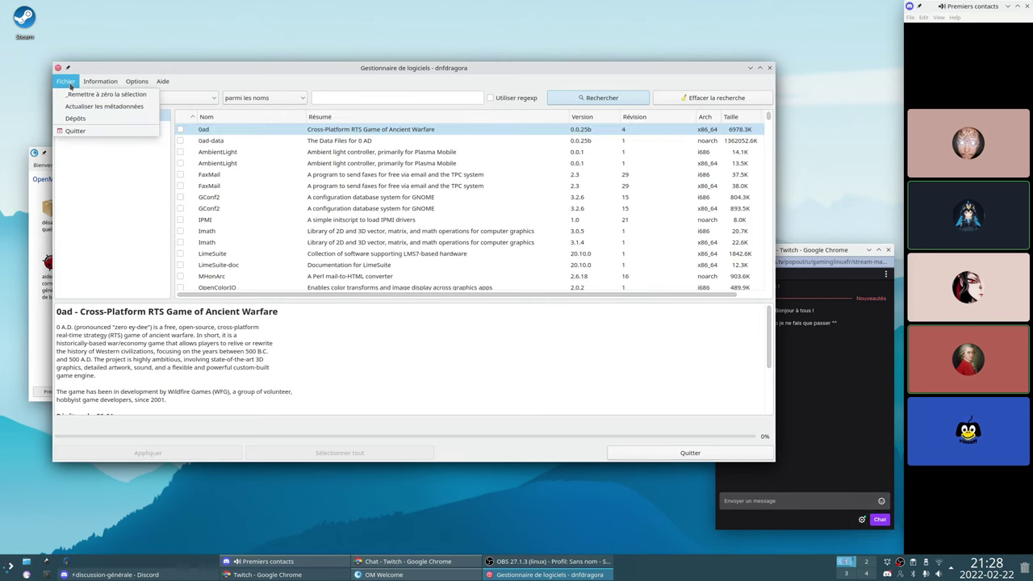
left_click(75, 118)
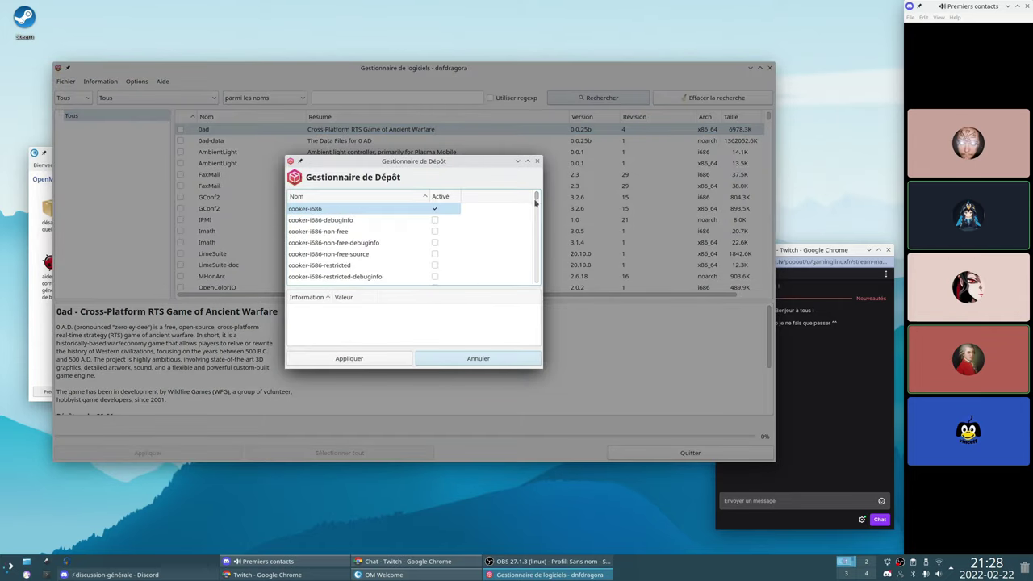
scroll(517, 226, "down", 6)
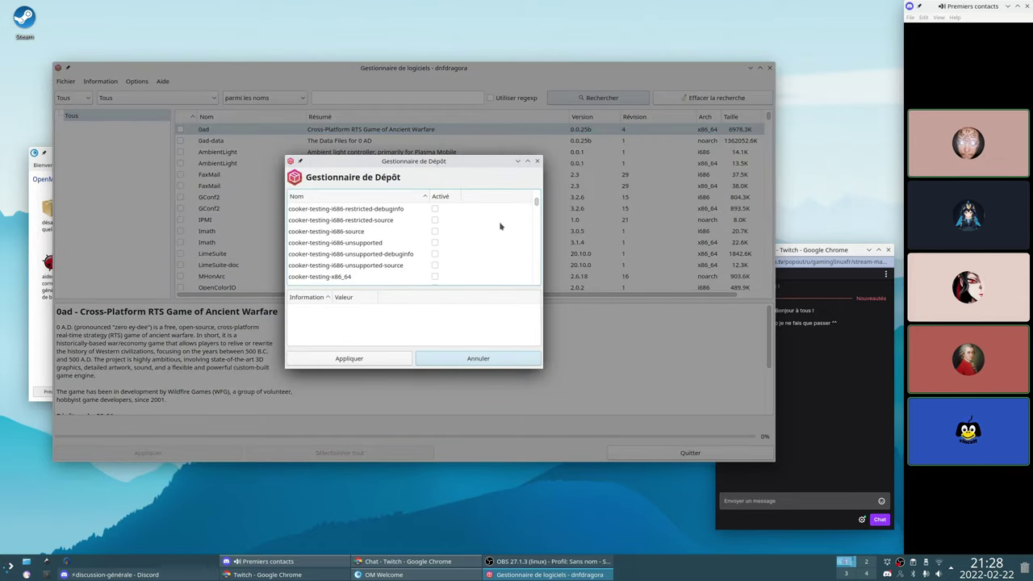
scroll(500, 226, "down", 7)
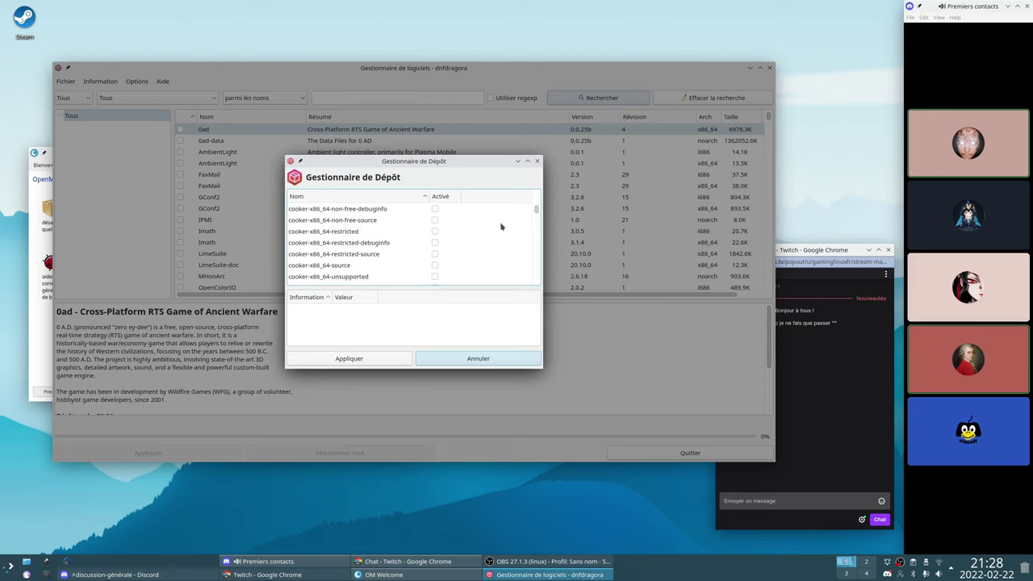
scroll(500, 226, "down", 5)
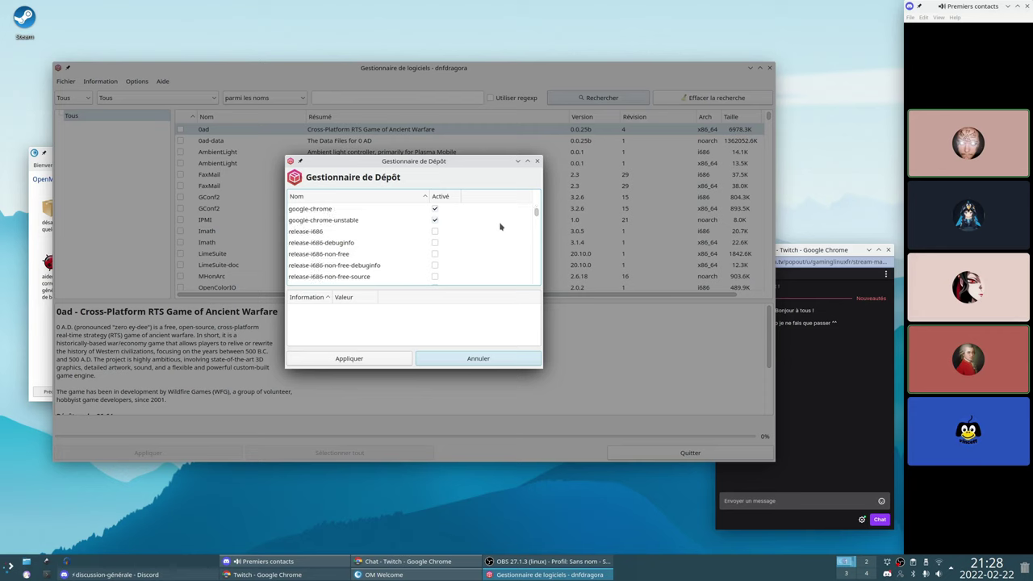
scroll(500, 226, "down", 6)
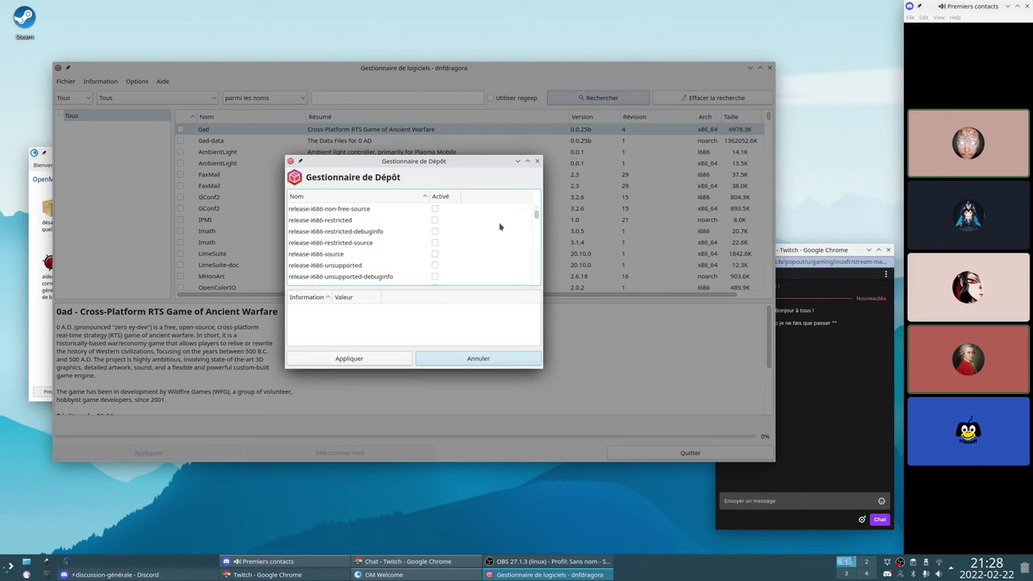
scroll(499, 227, "down", 6)
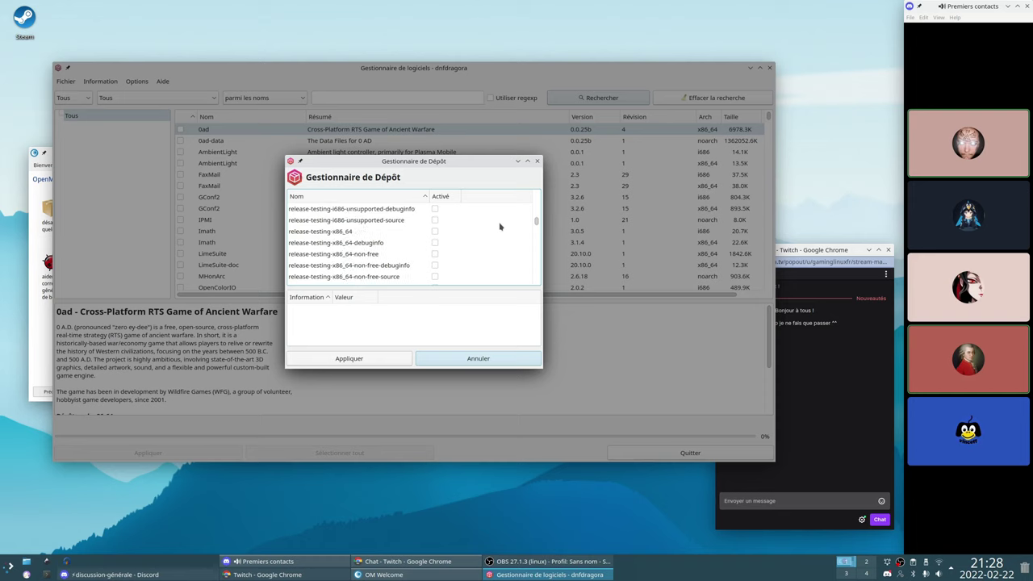
scroll(500, 227, "down", 6)
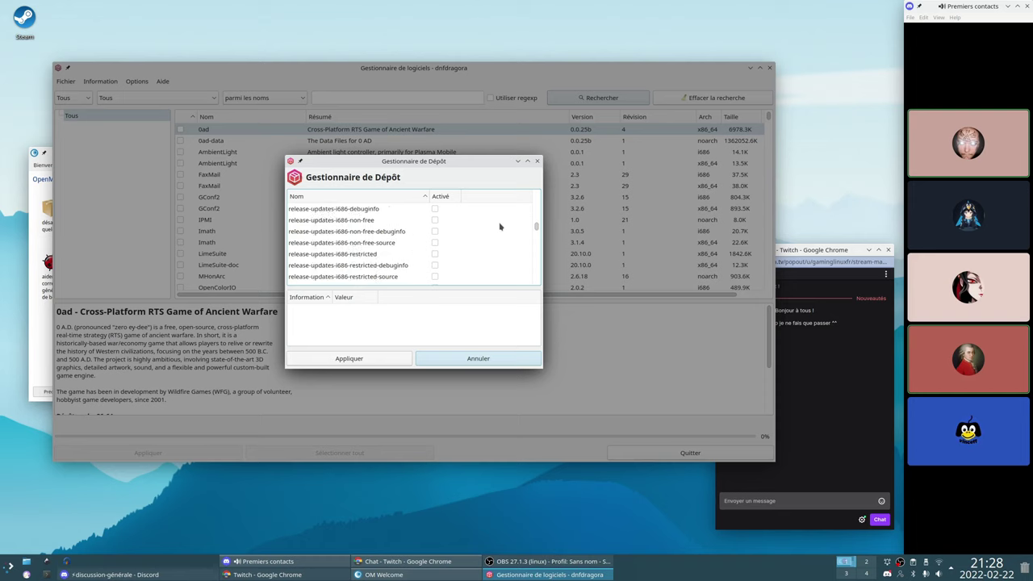
scroll(499, 227, "down", 6)
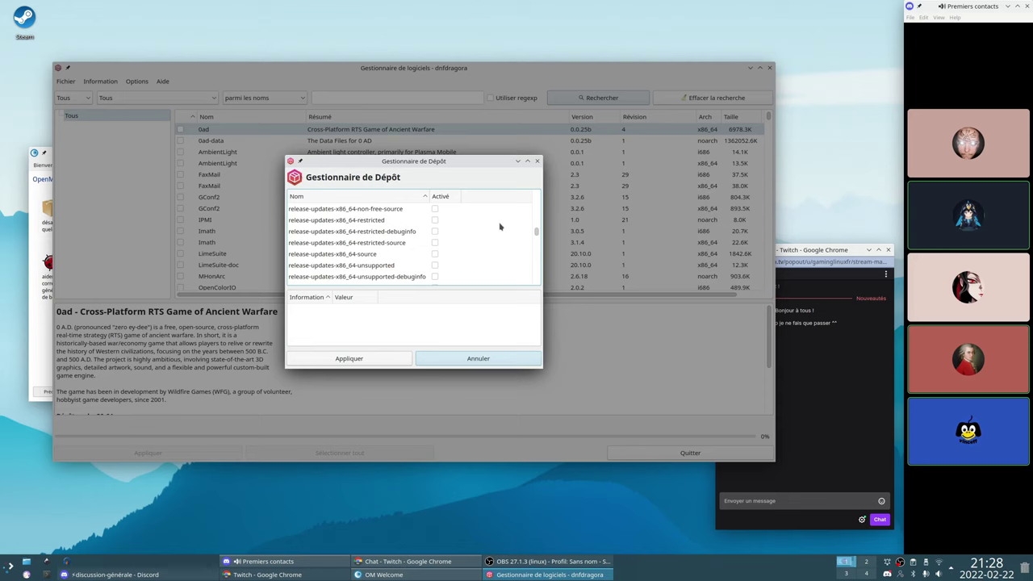
scroll(499, 229, "down", 2)
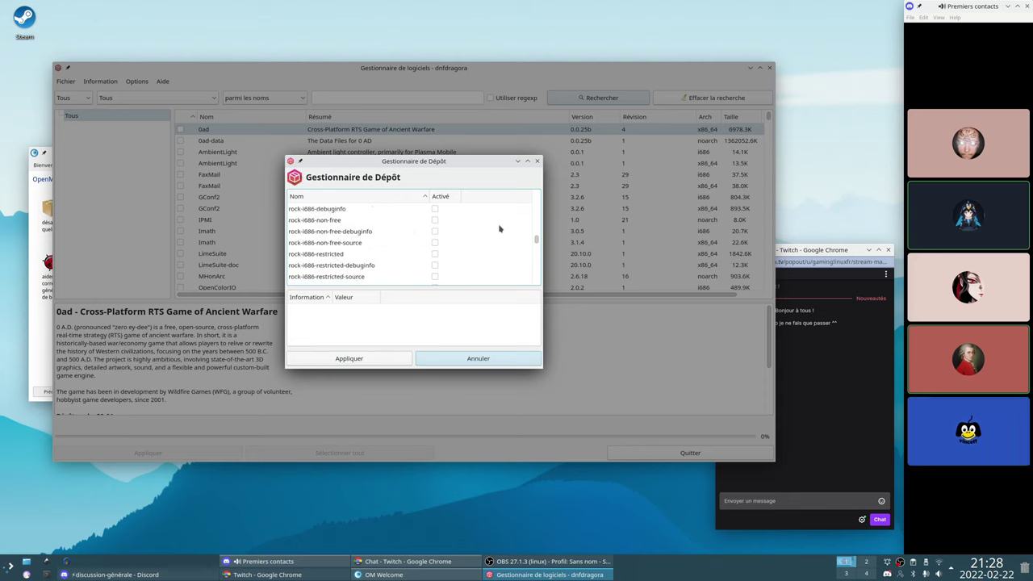
scroll(500, 253, "down", 4)
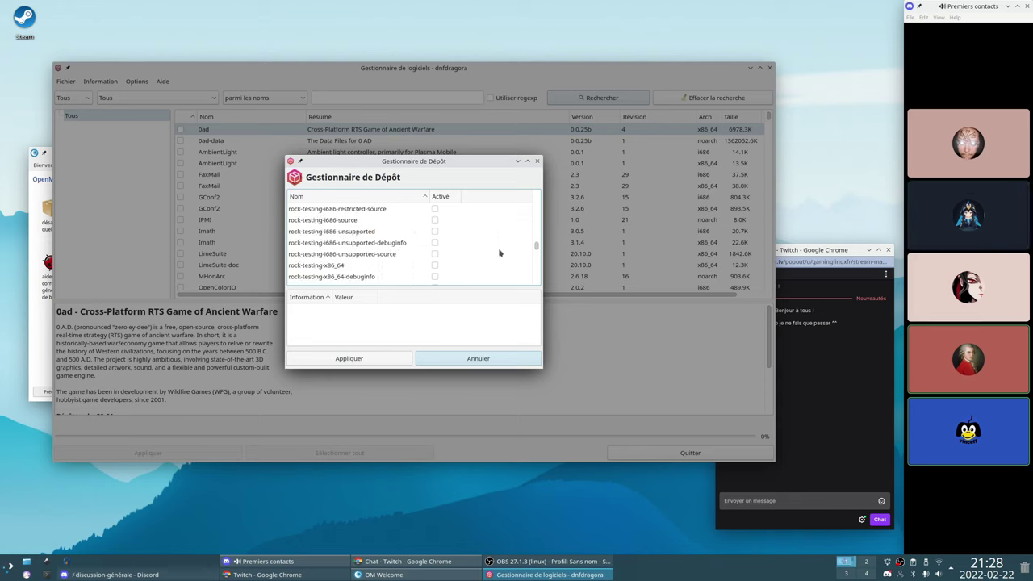
scroll(500, 253, "down", 5)
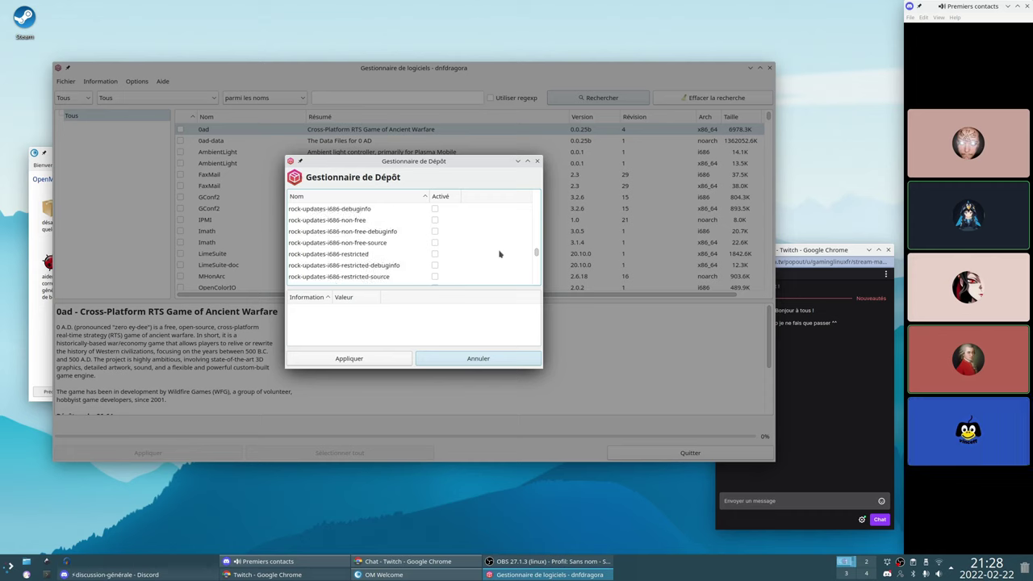
scroll(499, 253, "down", 6)
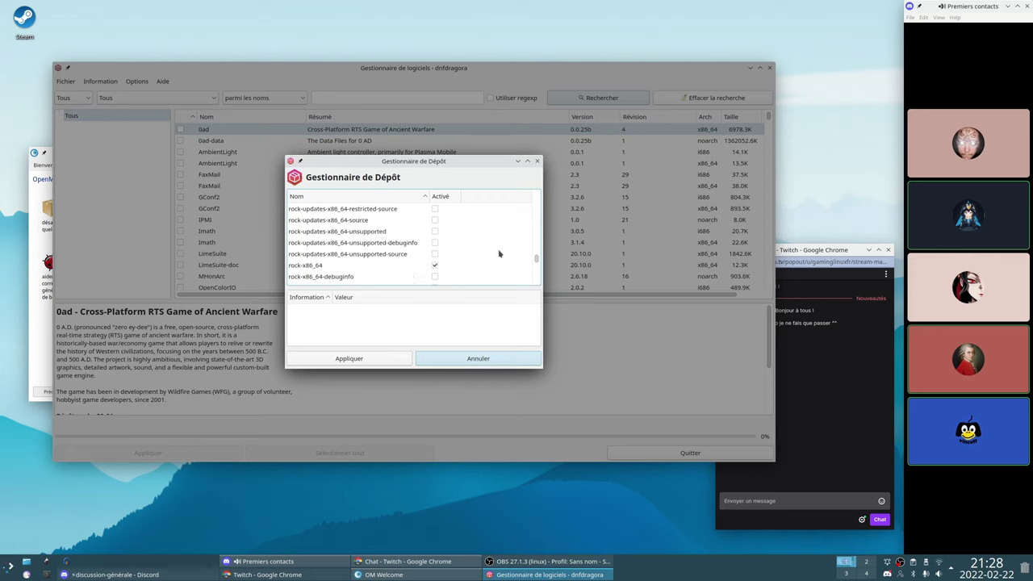
scroll(498, 253, "down", 6)
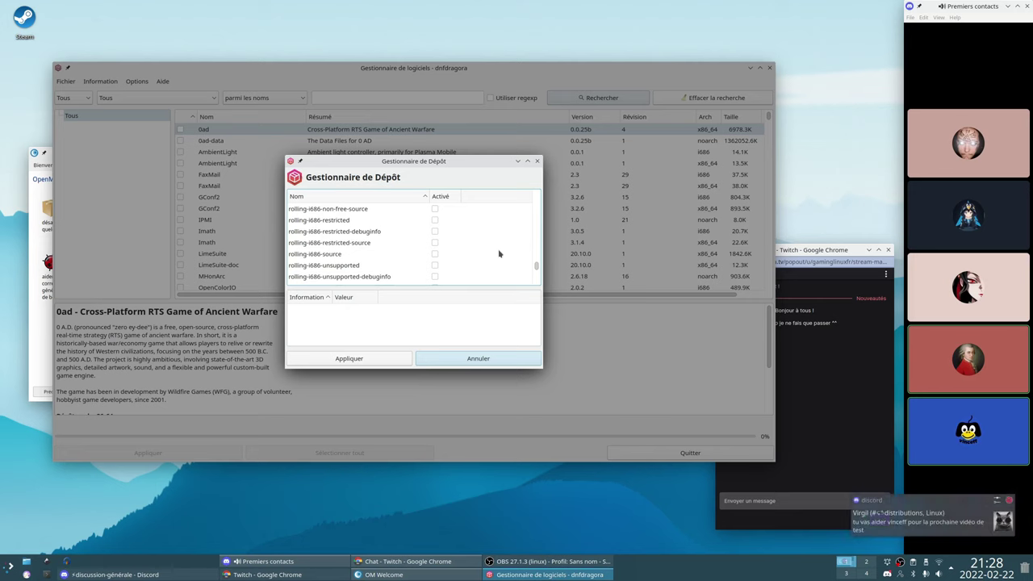
scroll(498, 254, "down", 2)
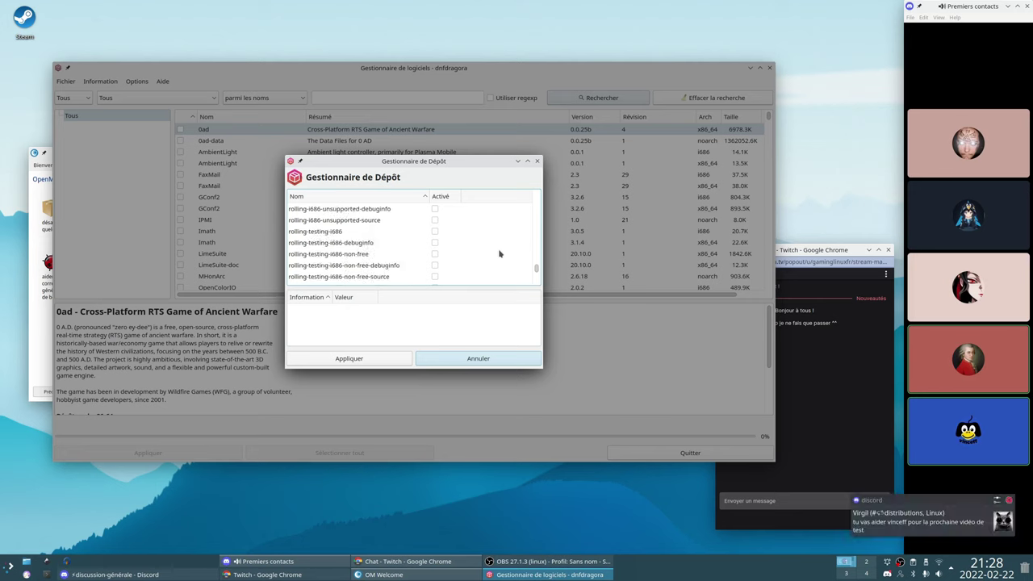
scroll(498, 253, "down", 5)
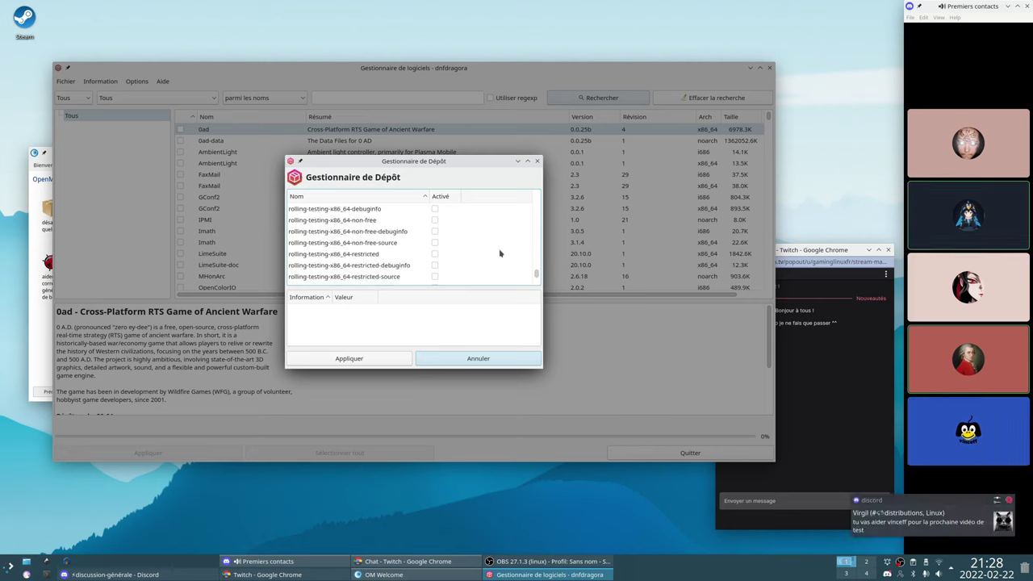
scroll(499, 253, "down", 4)
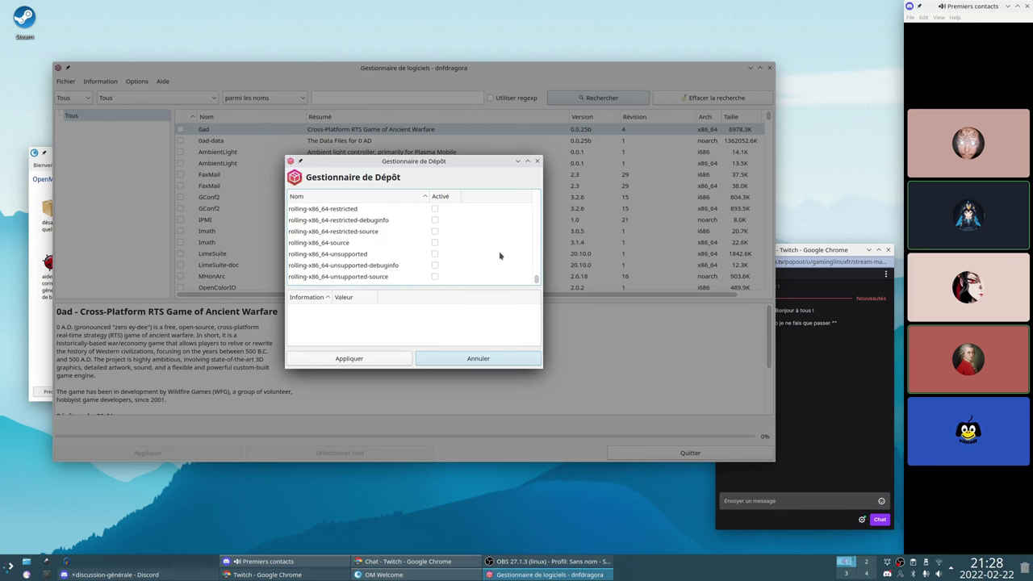
left_click(479, 358)
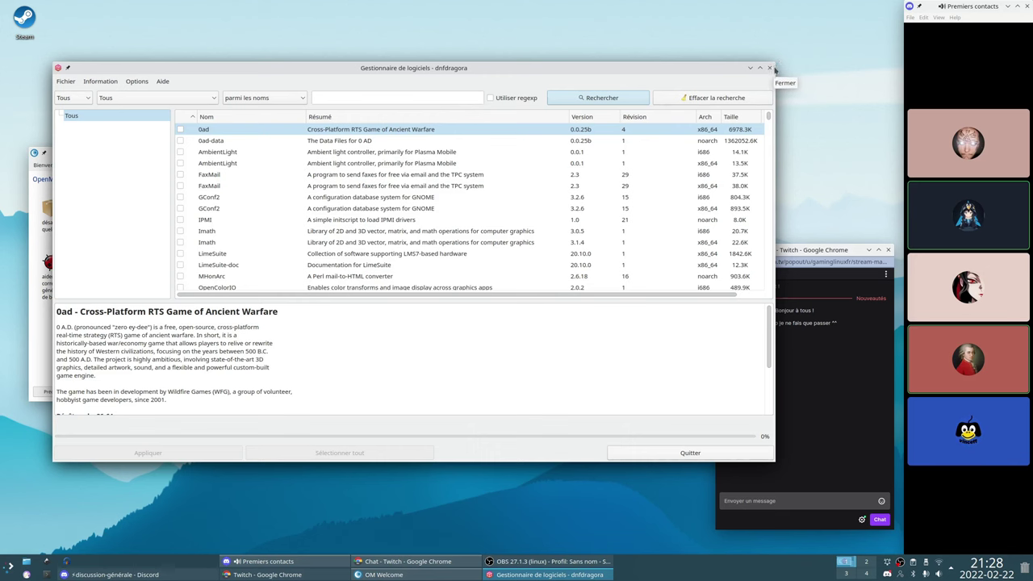
Shrink the dnfdragora window, focus its search field, and show the launcher's Système category
left_click_drag(774, 63, 633, 98)
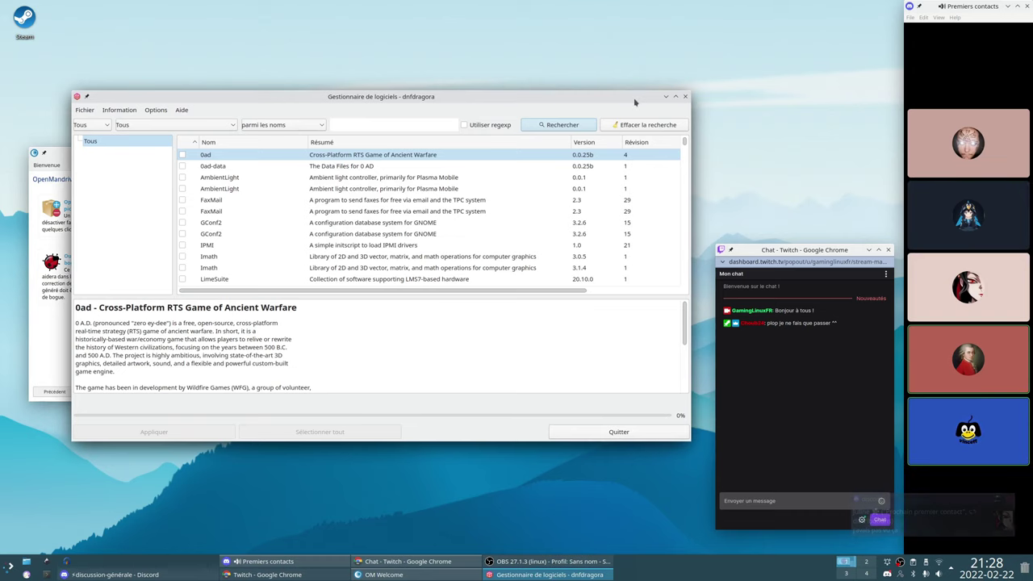
left_click(363, 127)
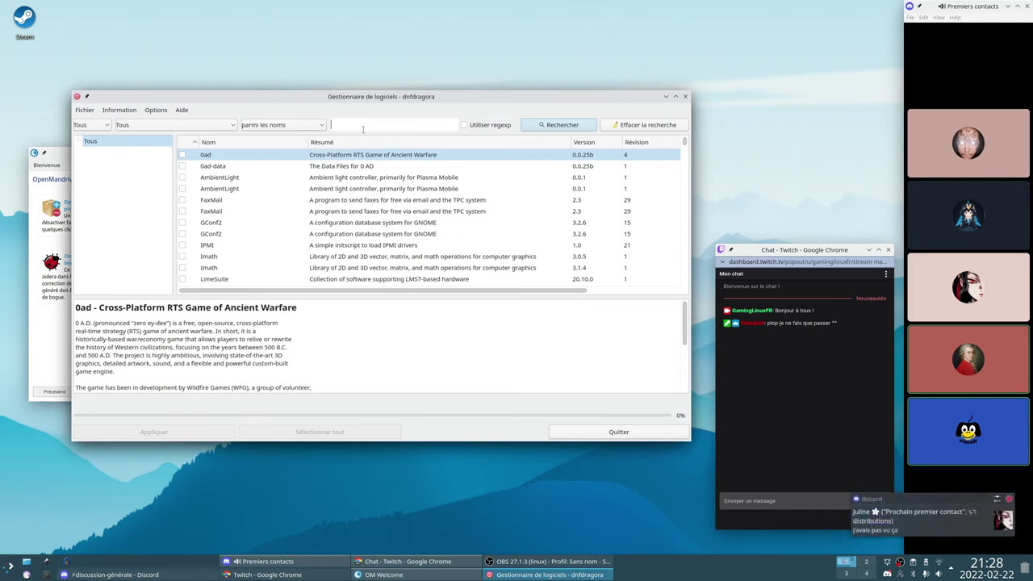
key("super")
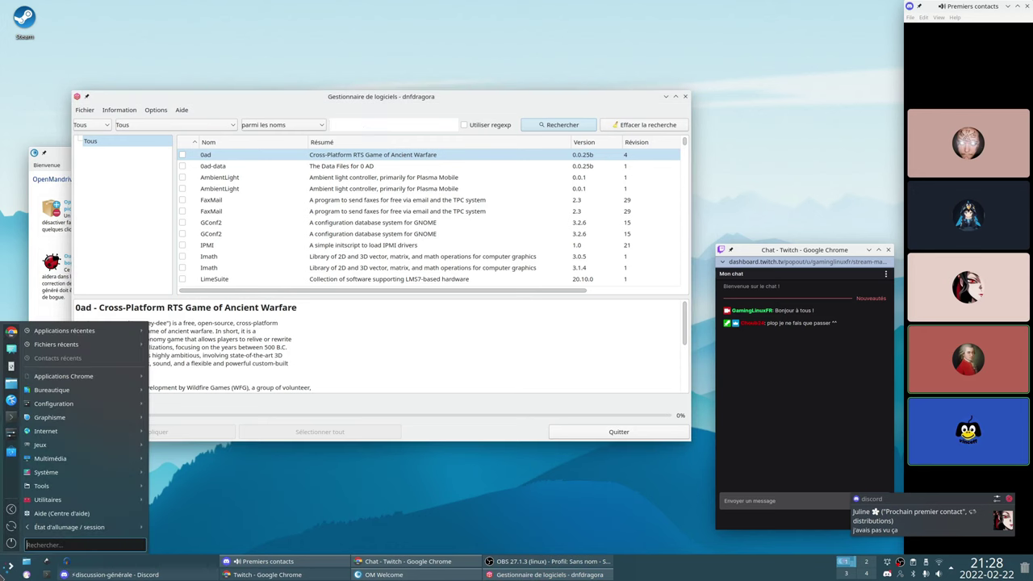
mouse_move(86, 475)
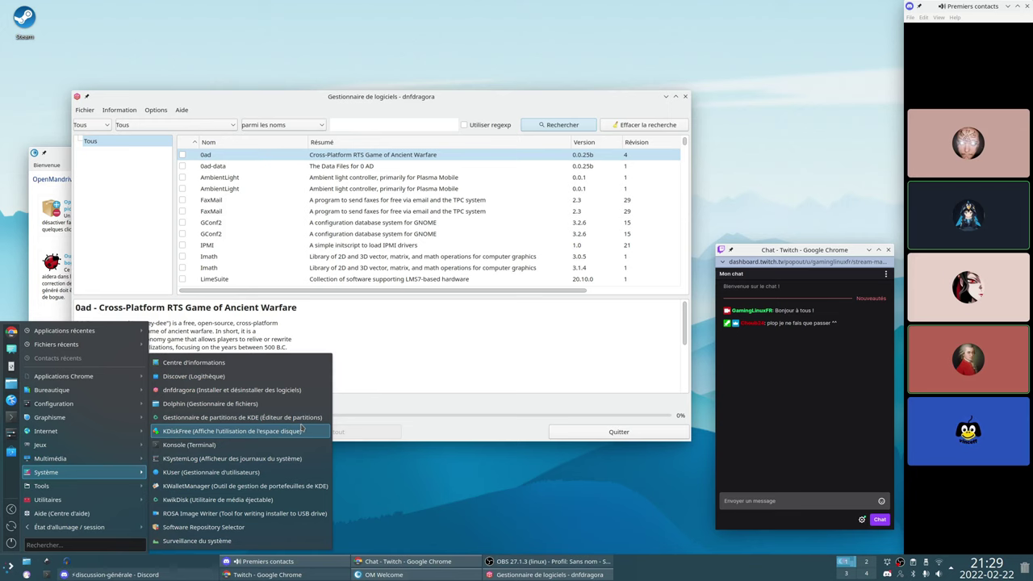
Bring OM Welcome forward and step through its feature pages to the Configurer page
left_click(440, 410)
left_click(55, 336)
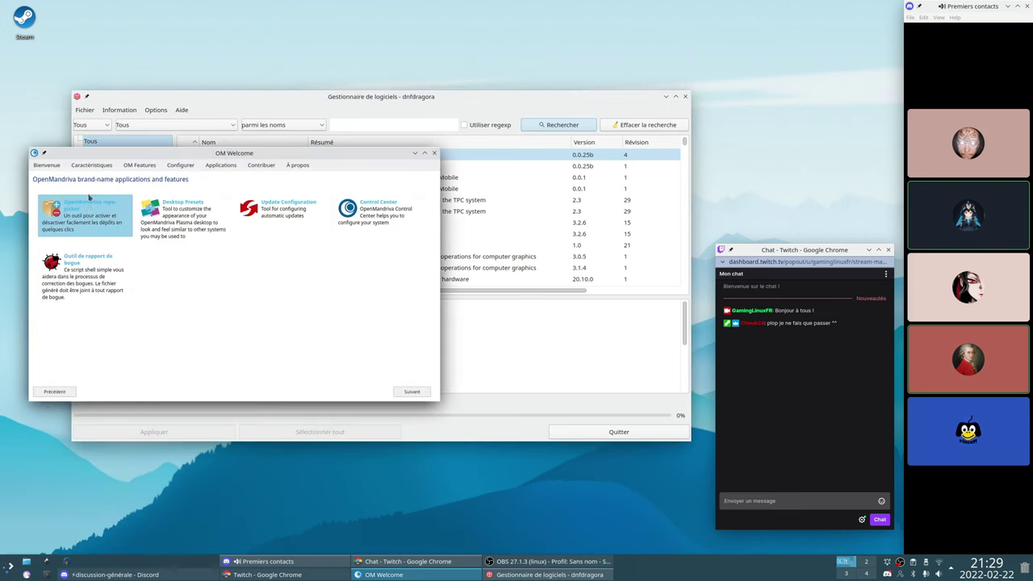
left_click(92, 166)
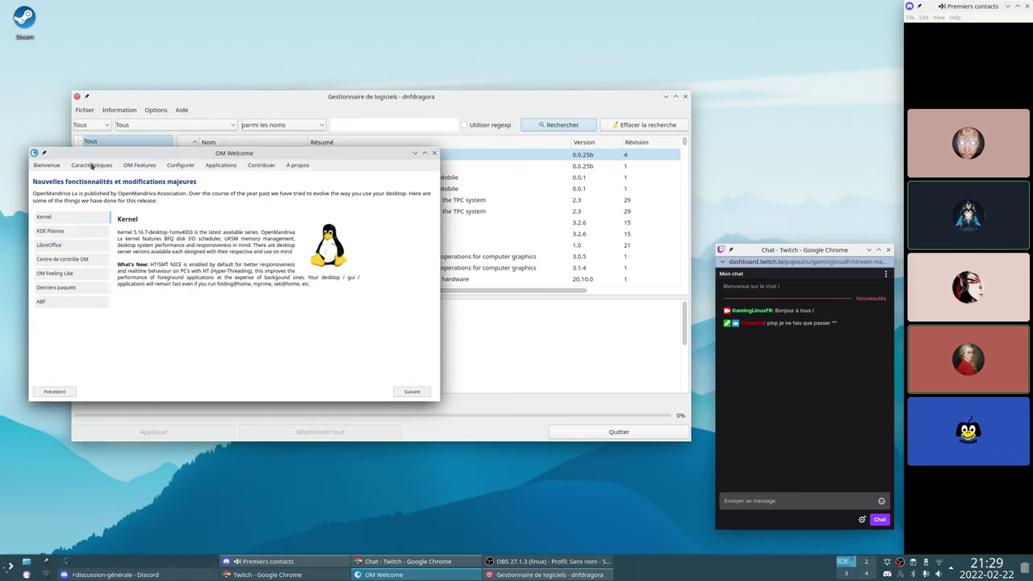
left_click(130, 166)
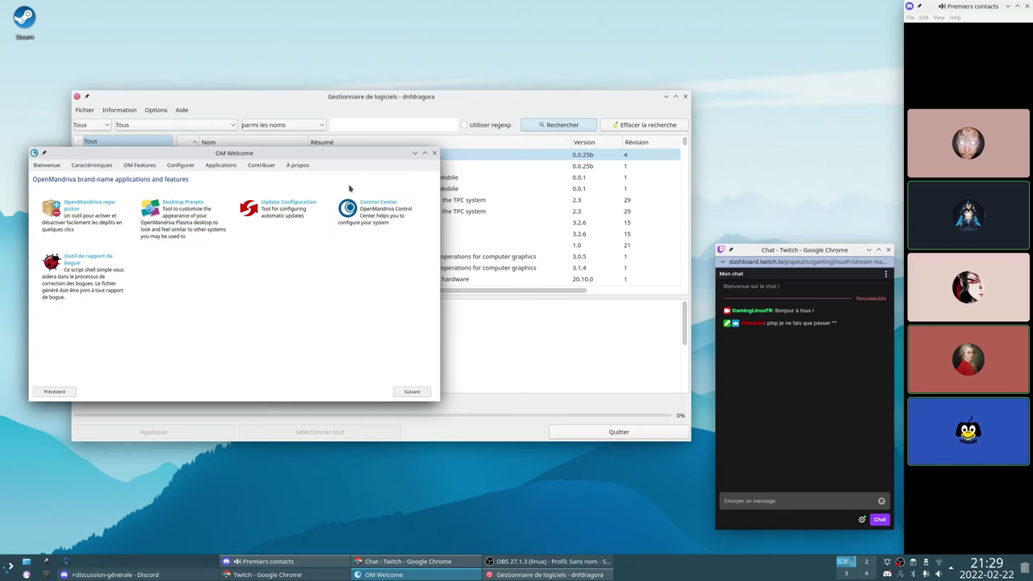
left_click(181, 164)
Minimize OM Welcome and dnfdragora, then restore OM Welcome from the taskbar
left_click(416, 154)
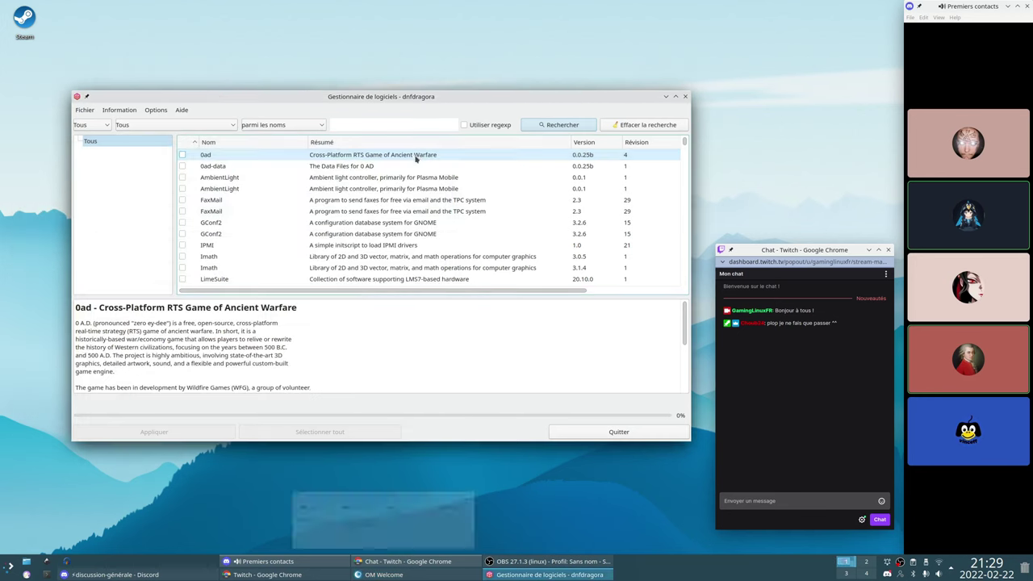
left_click(665, 96)
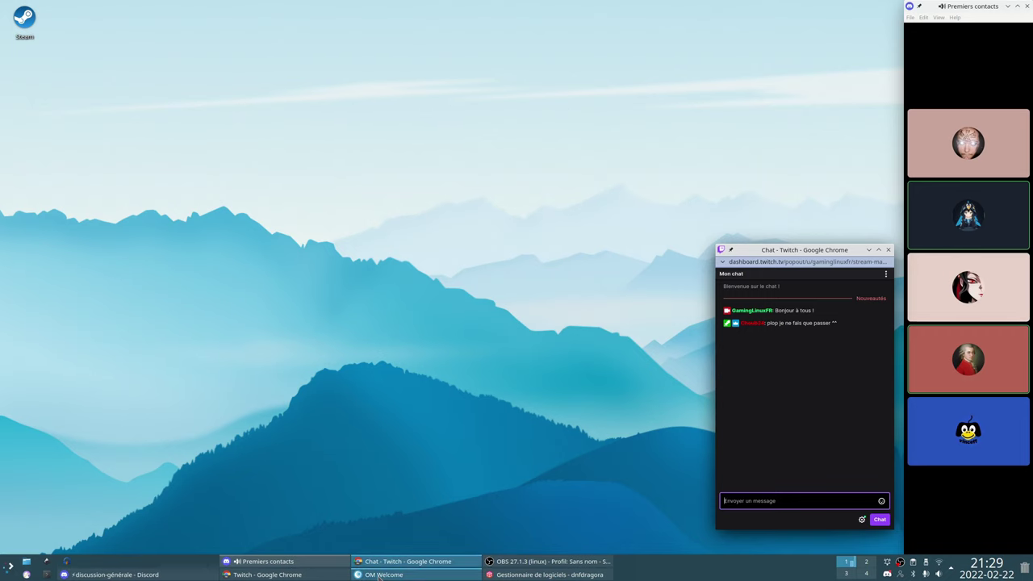
left_click(378, 575)
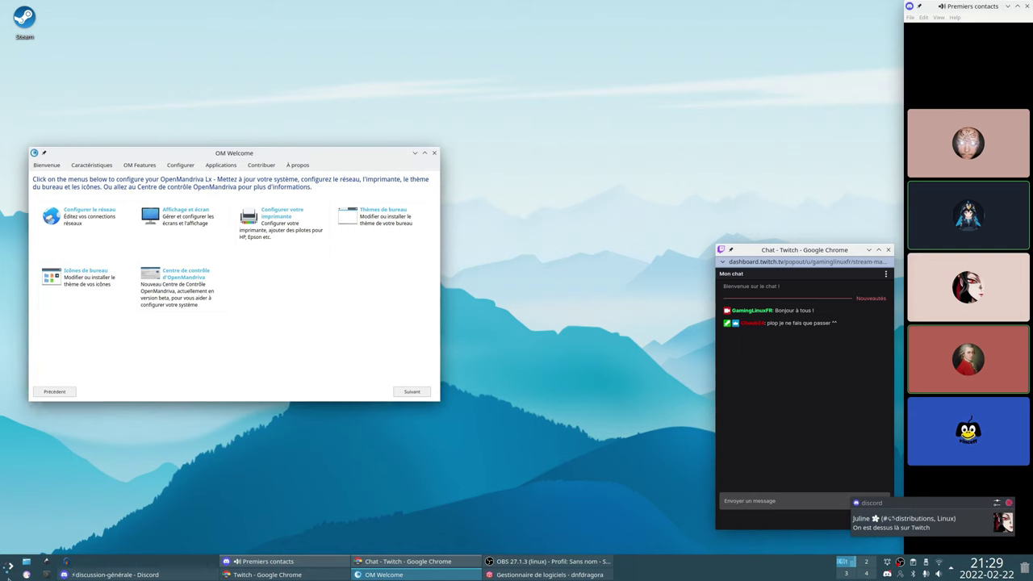
left_click(10, 566)
Launch ROSA Image Writer from a 'rosa' search, enter the root password, and reposition its window
type("rosa")
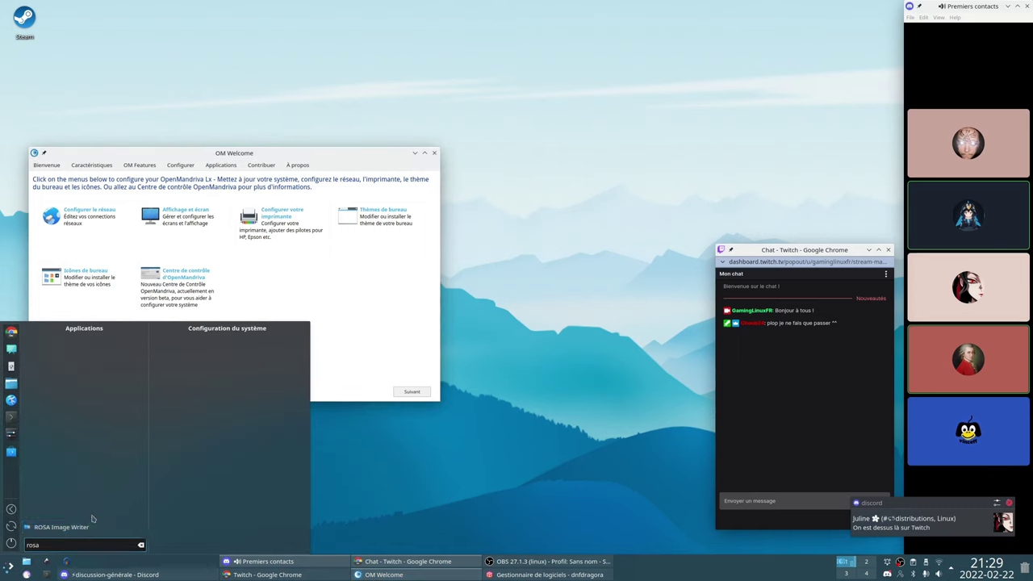
left_click(91, 526)
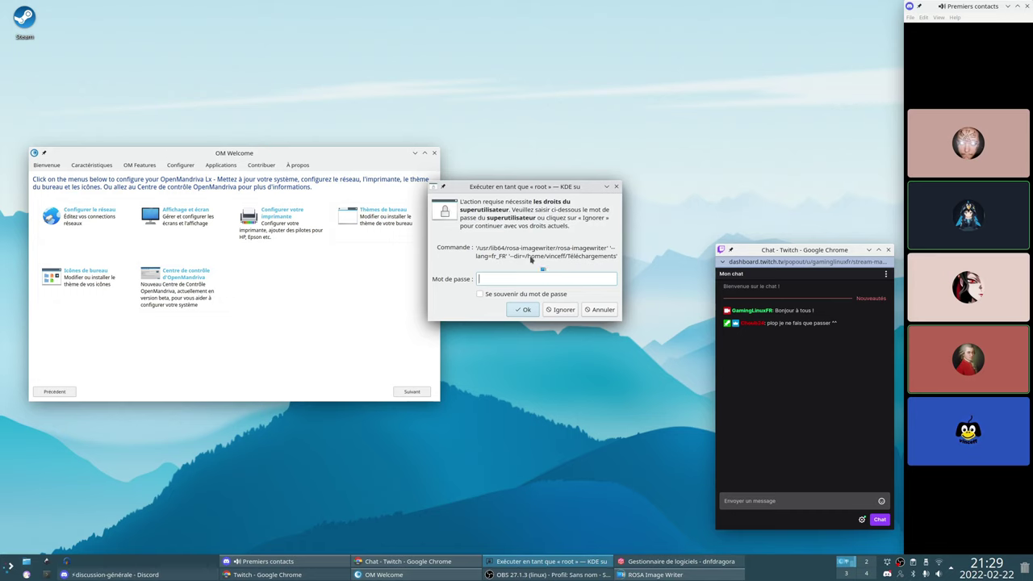
type("a********")
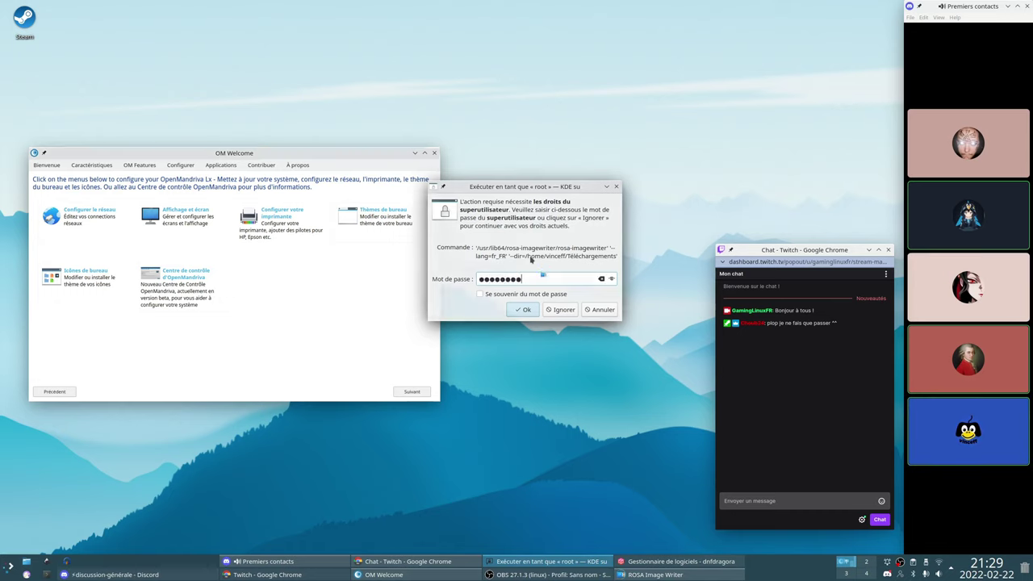
key("Return")
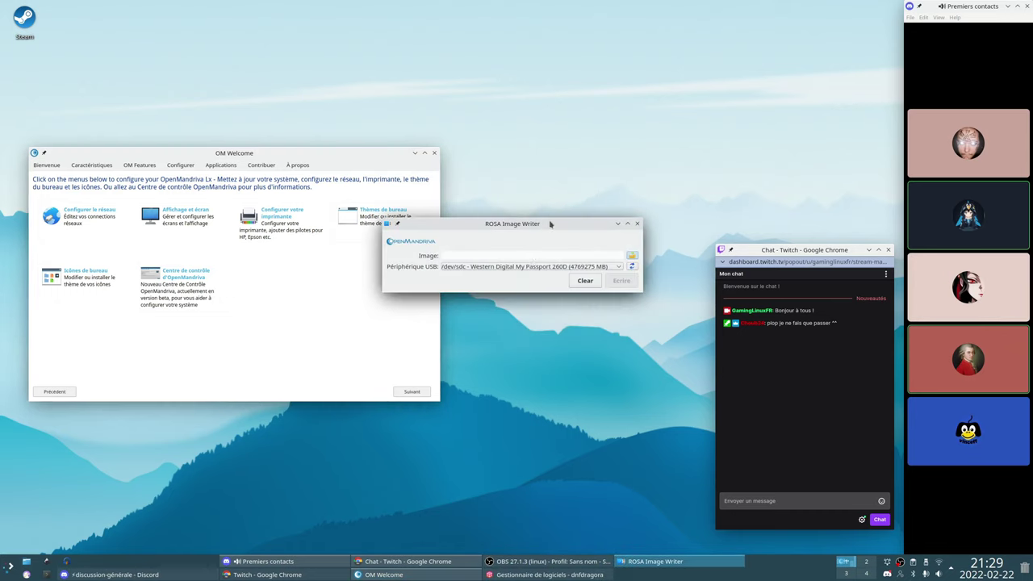
left_click_drag(550, 223, 446, 299)
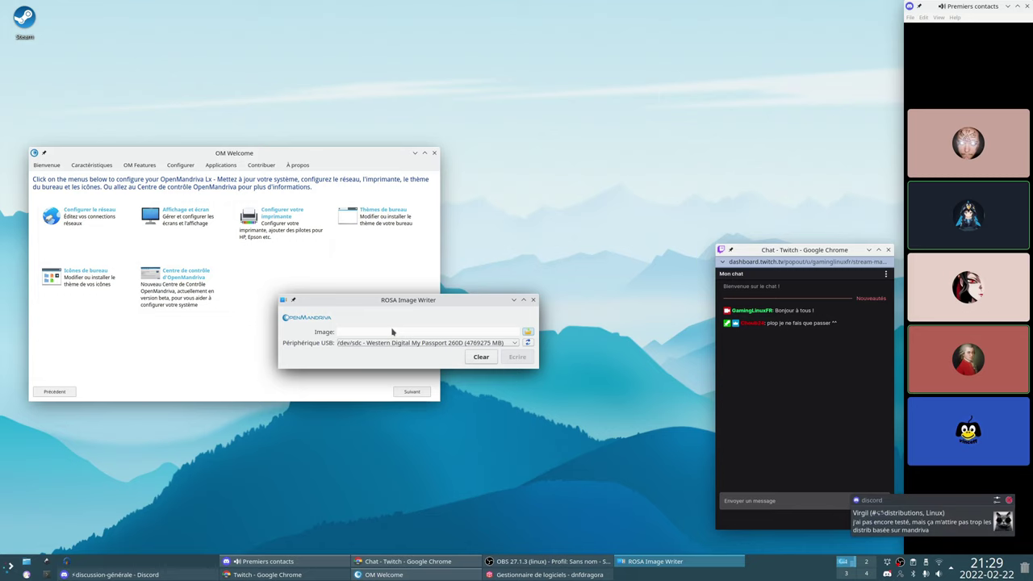
left_click_drag(434, 300, 492, 421)
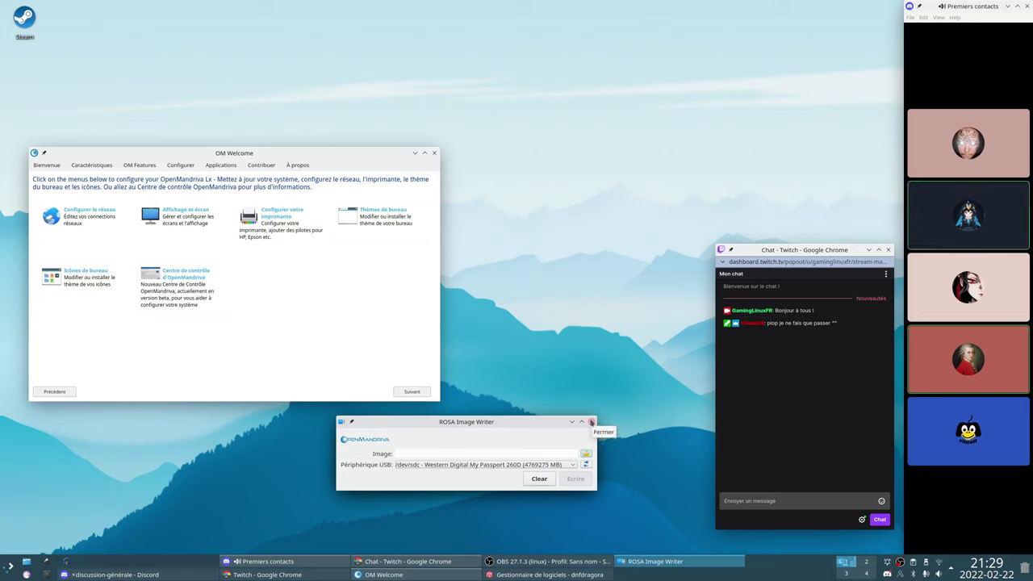
Close ROSA Image Writer, then move OM Welcome right and enlarge it
left_click(591, 422)
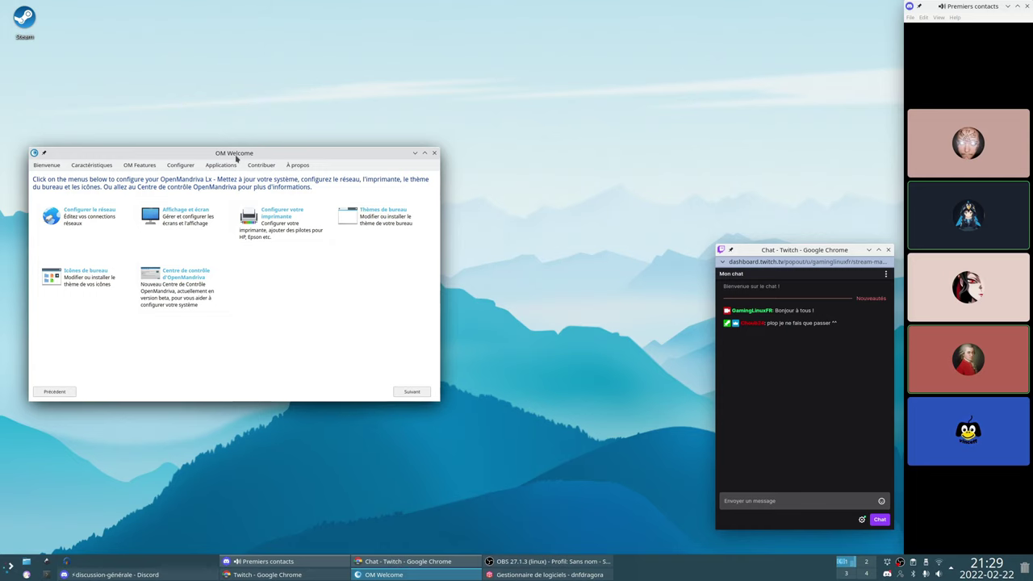
left_click_drag(236, 158, 312, 155)
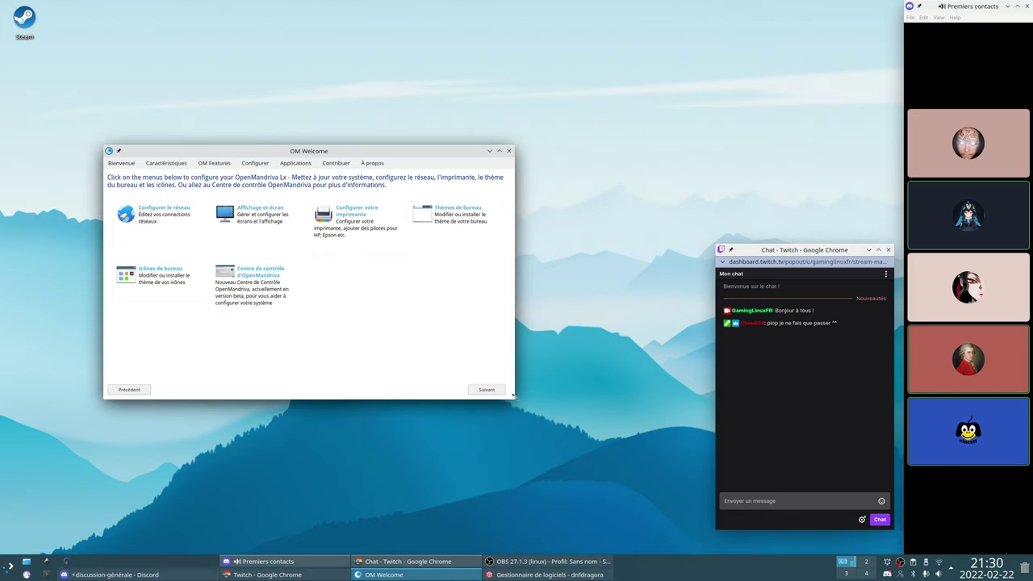
left_click_drag(514, 398, 582, 449)
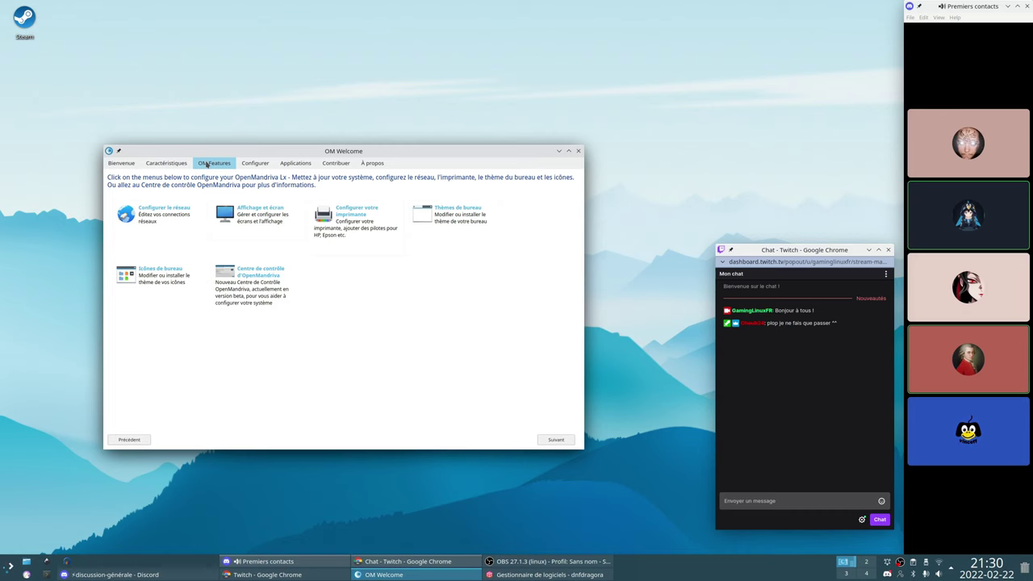
Open OM Control Center, enlarge it, and go to the Software and media management page
left_click(258, 275)
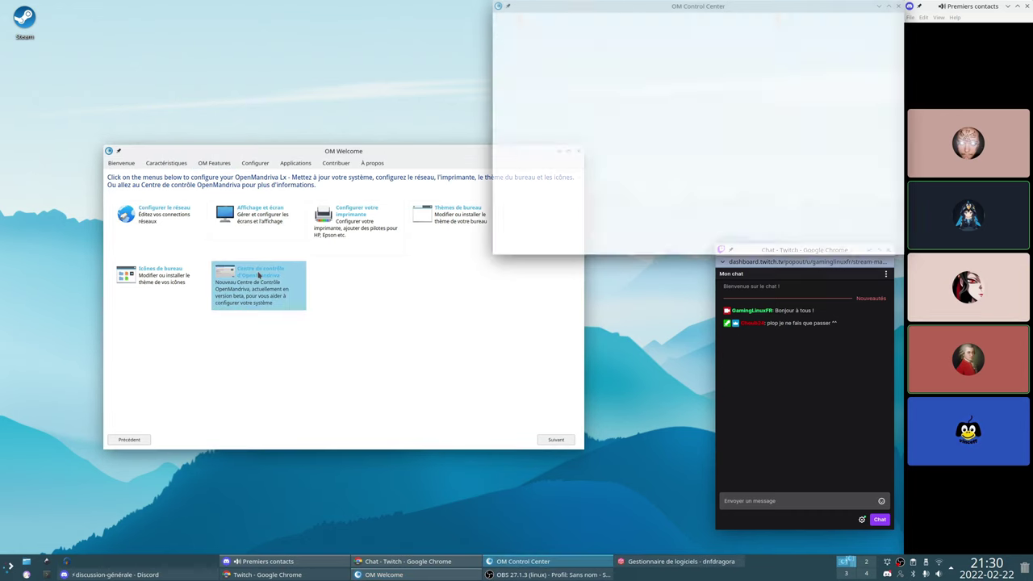
left_click_drag(605, 10, 203, 120)
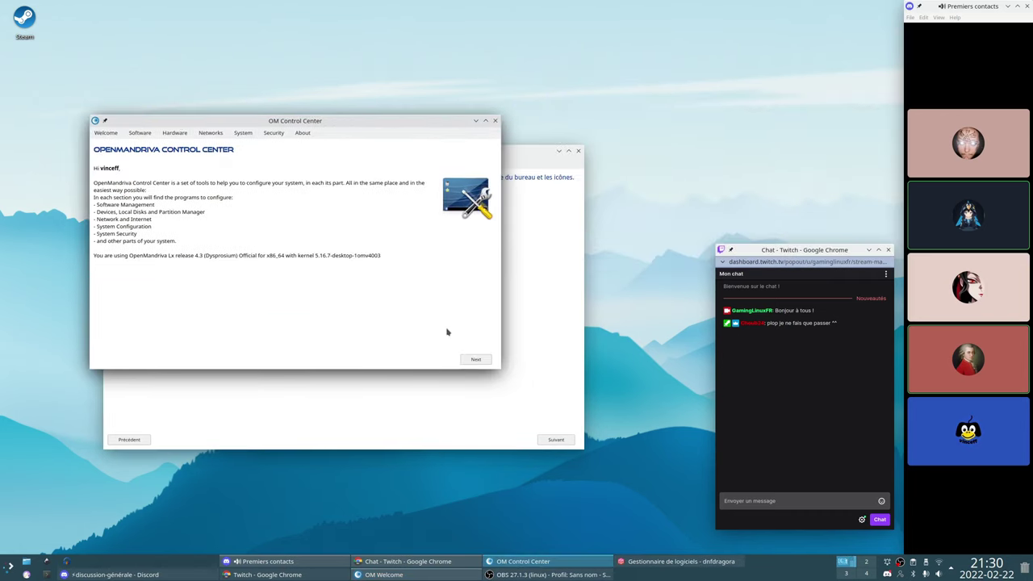
left_click_drag(500, 371, 602, 472)
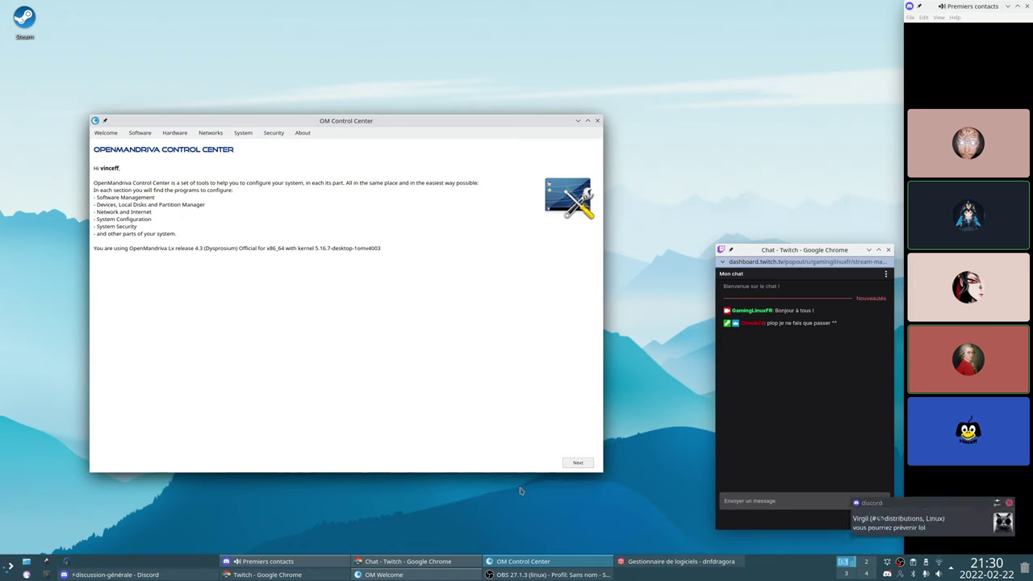
left_click(577, 464)
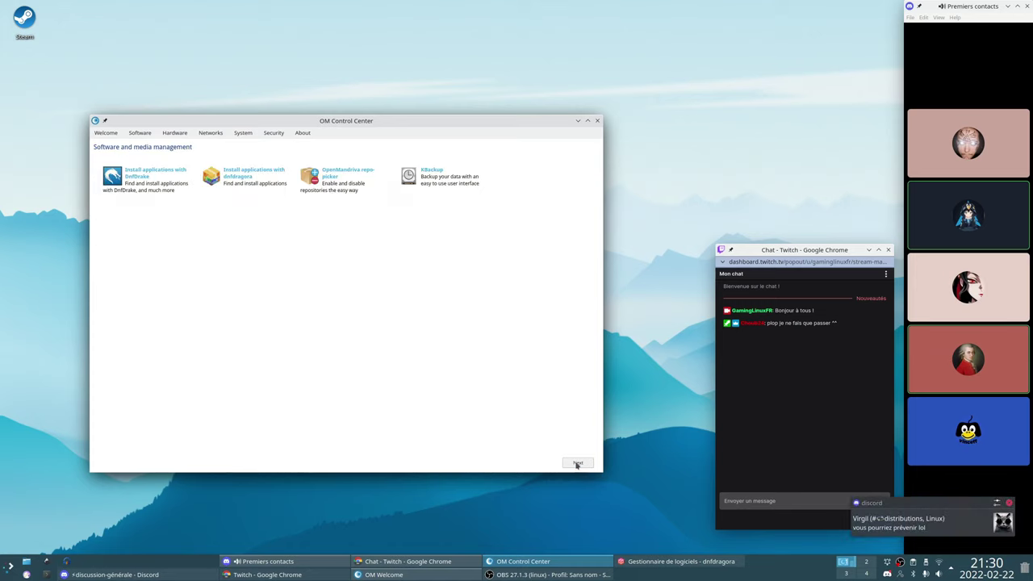
Try launching DnfDrake and dismiss the message saying it is not installed
left_click(139, 185)
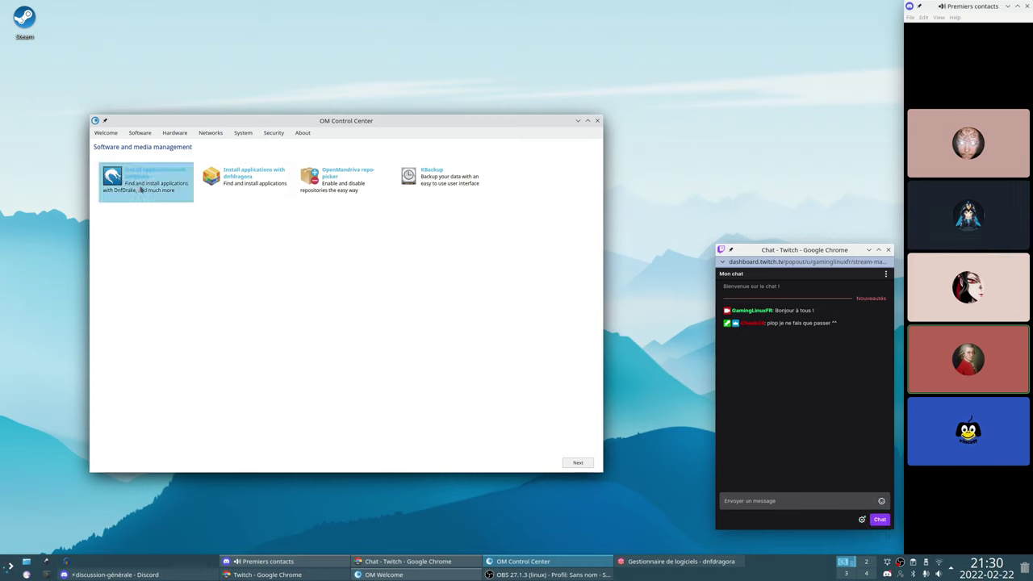
left_click(255, 187)
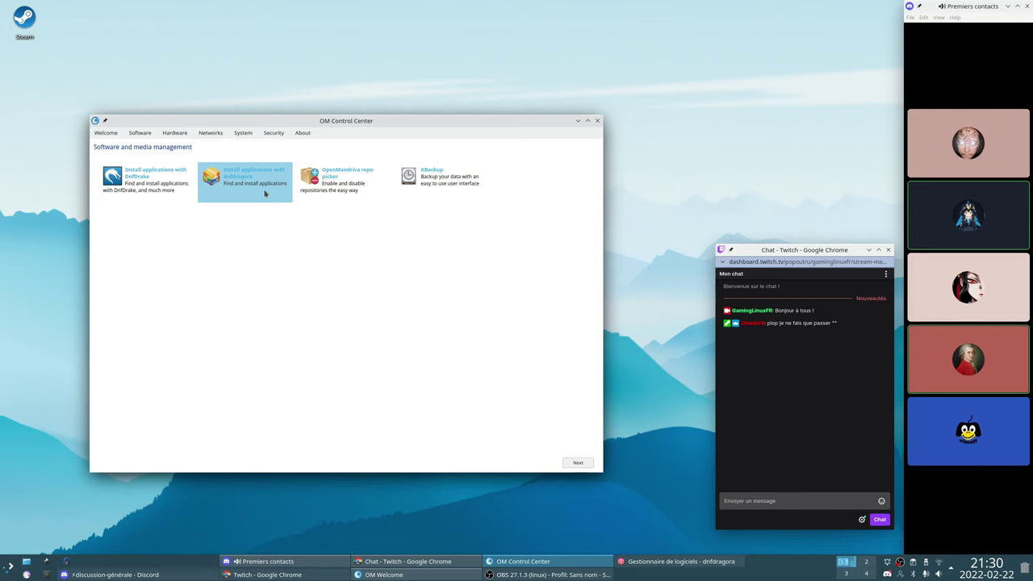
left_click(173, 175)
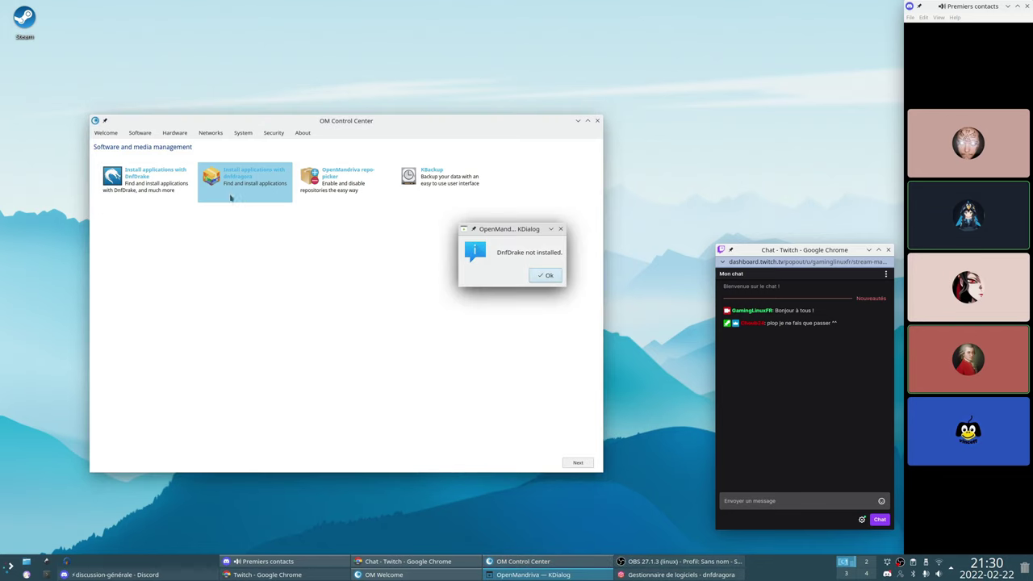
left_click_drag(500, 229, 357, 263)
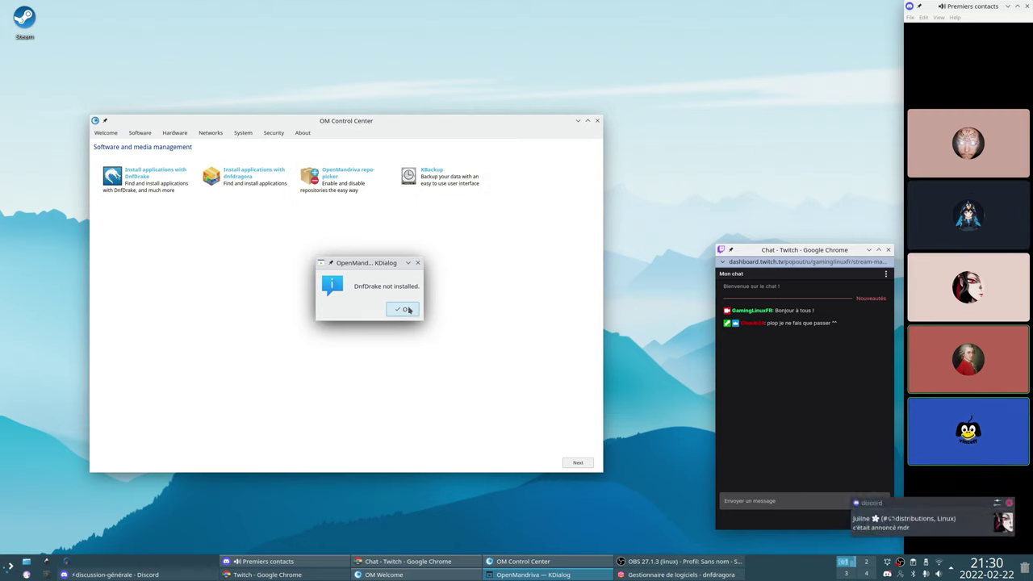
left_click(409, 309)
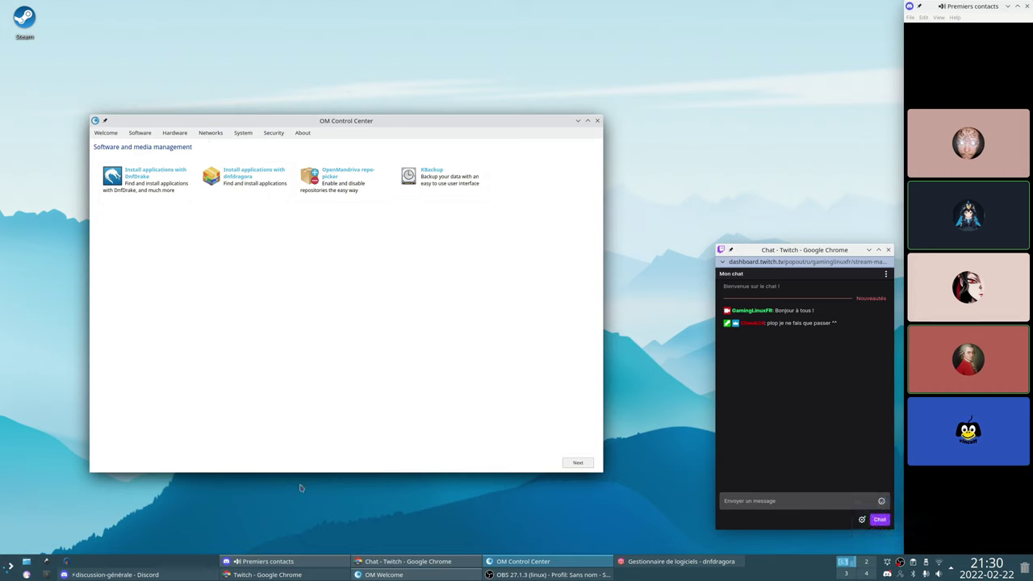
Open a terminal and run 'sudo dnf install pnfDrake', entering the sudo password
left_click(46, 573)
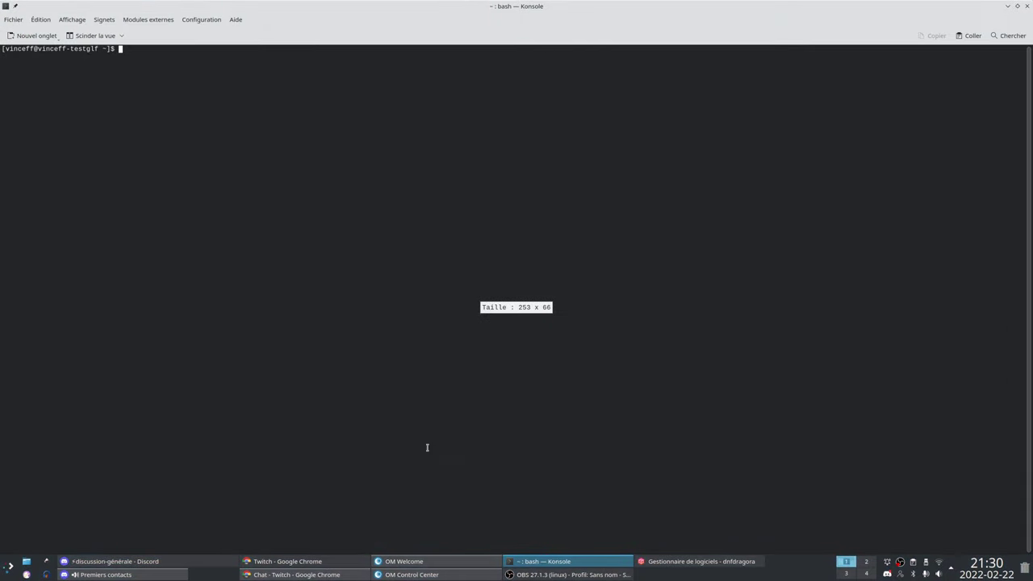
left_click_drag(569, 6, 538, 138)
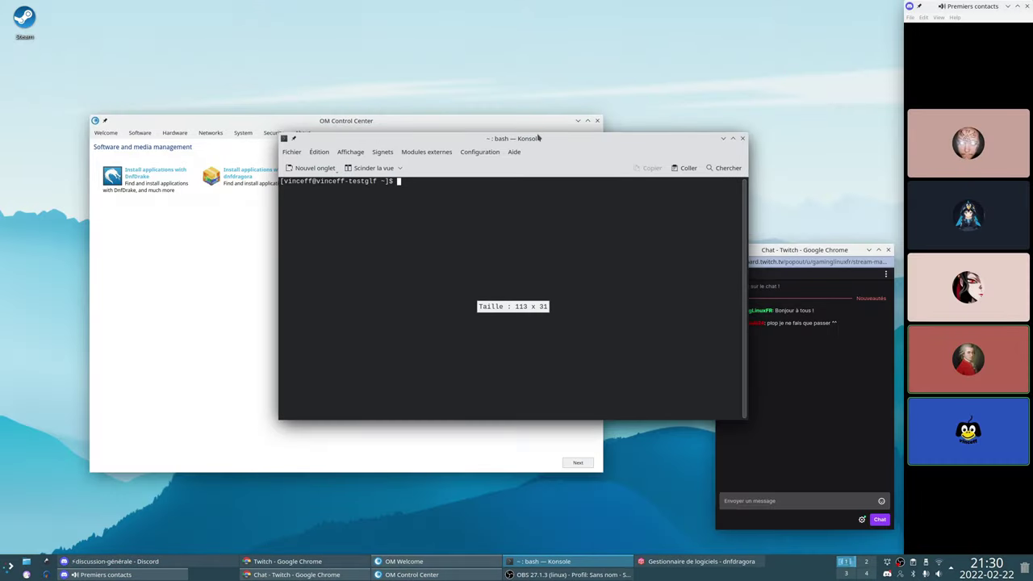
type("sudo dnf ins")
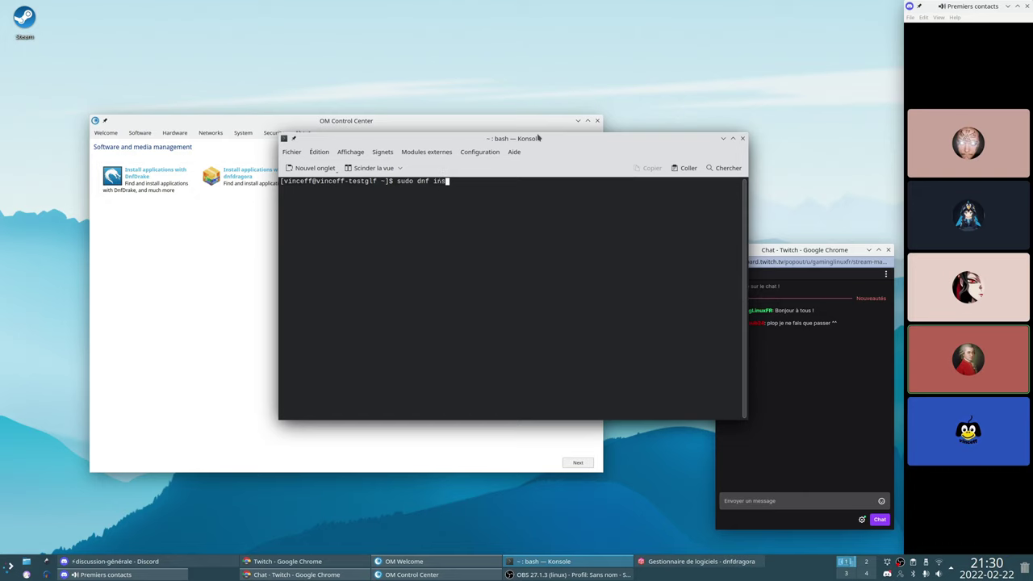
type("tall pnfDrake")
key("Return")
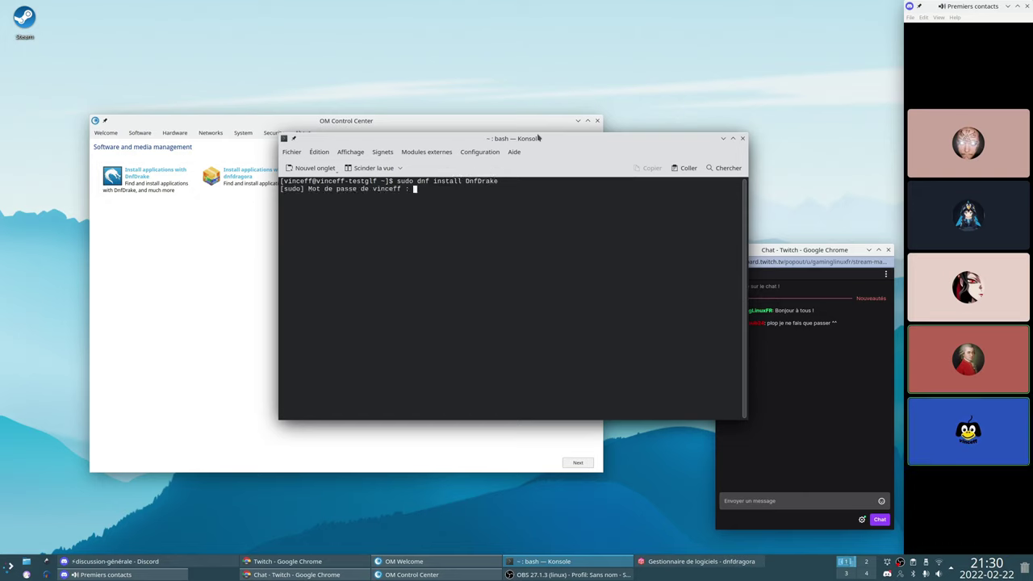
key("Return")
Run urpmi, decline installing dnf-URPM with 'n', and close the terminal
type("urpmi")
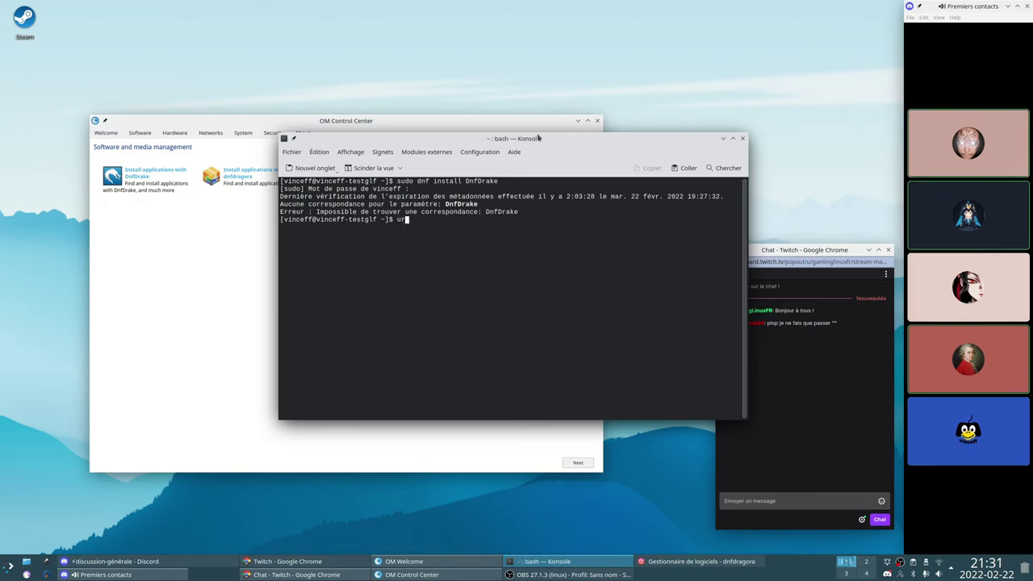
key("Return")
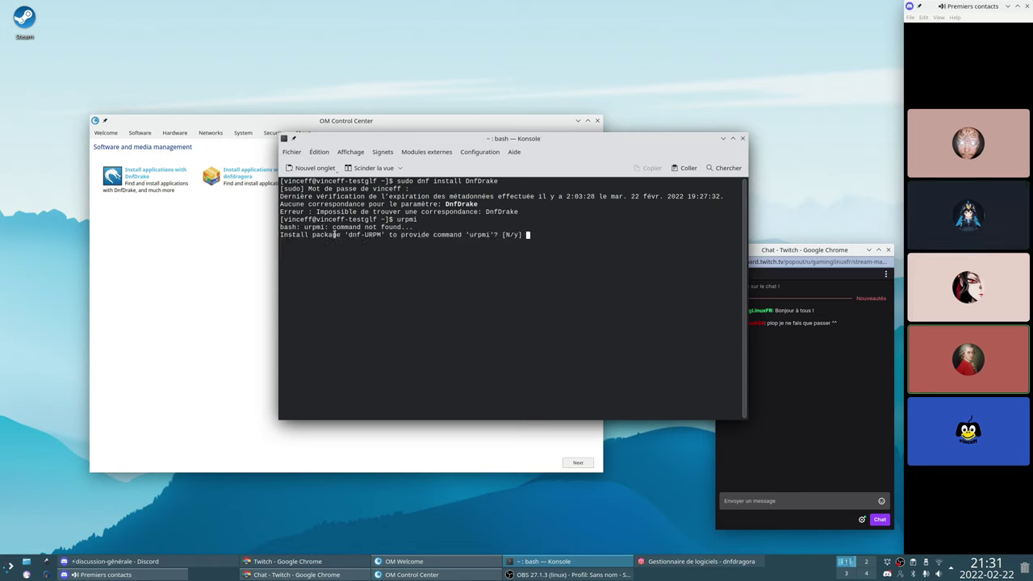
left_click_drag(334, 234, 550, 233)
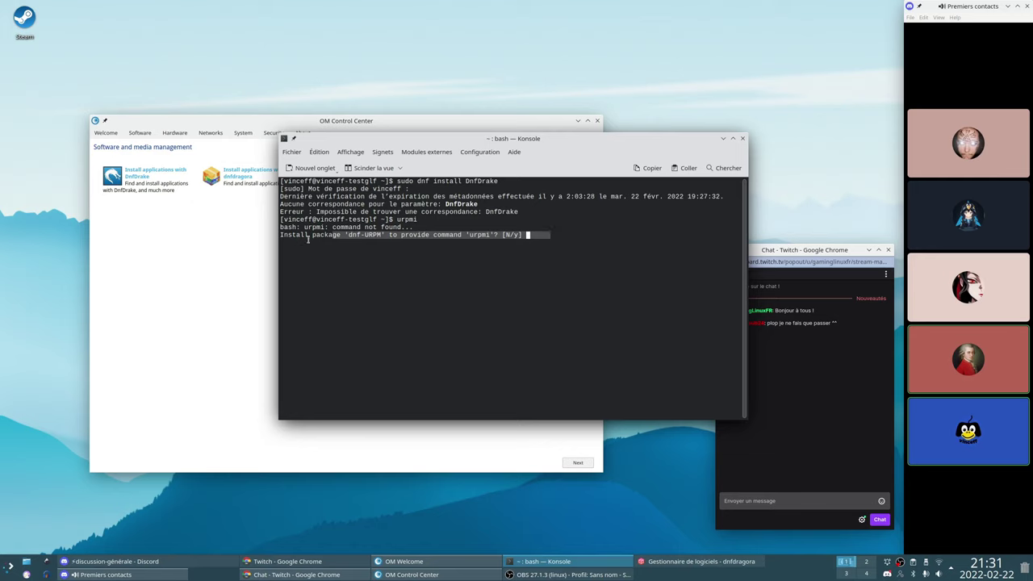
left_click(302, 236)
left_click_drag(320, 234, 449, 234)
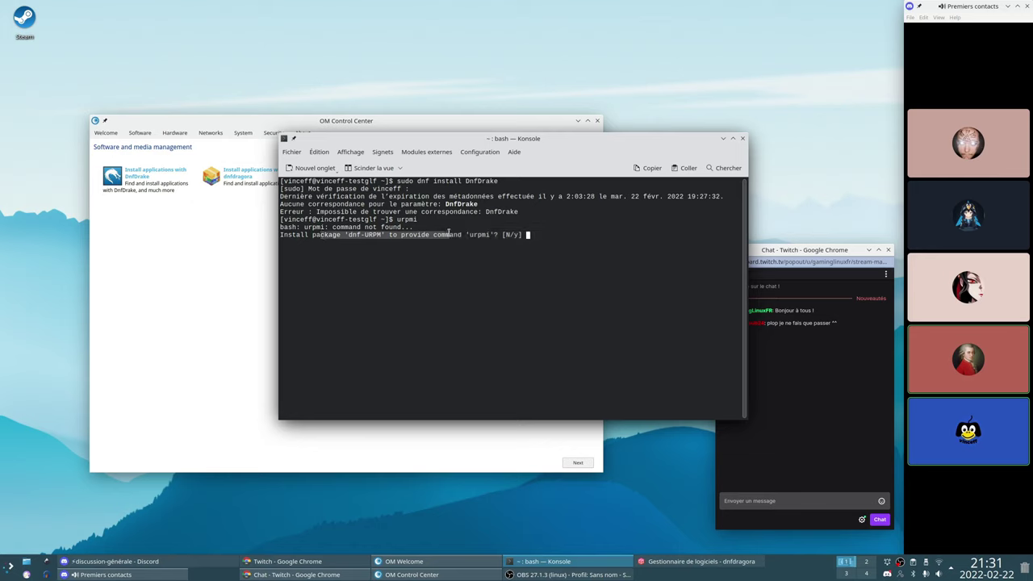
left_click(531, 237)
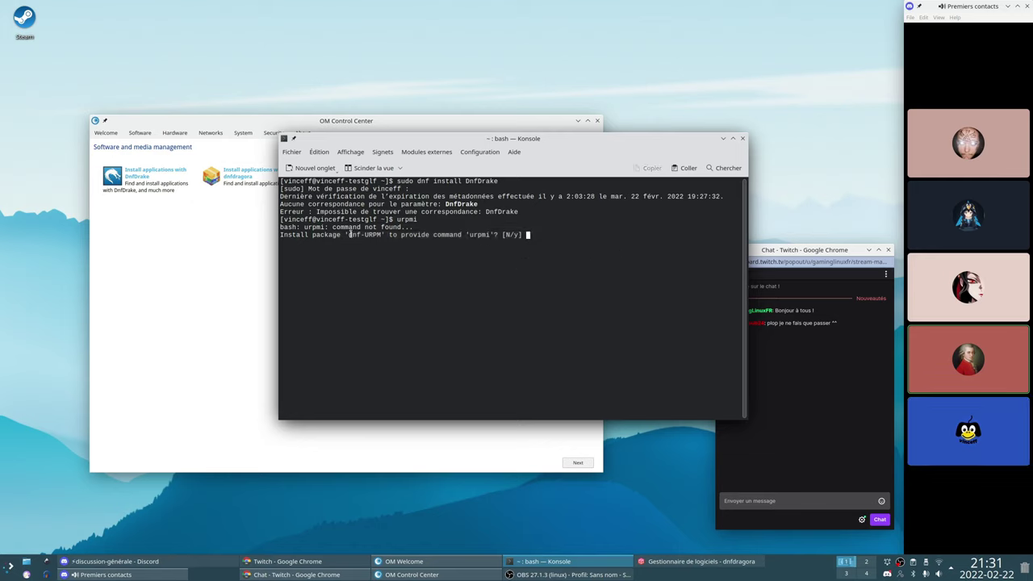
left_click_drag(349, 234, 381, 234)
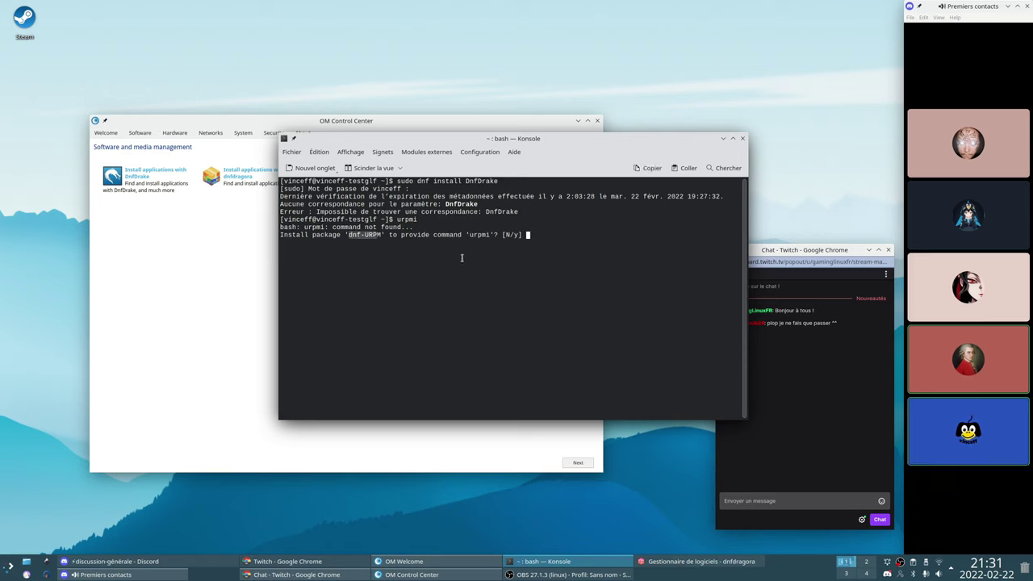
type("n")
key("Return")
left_click(743, 138)
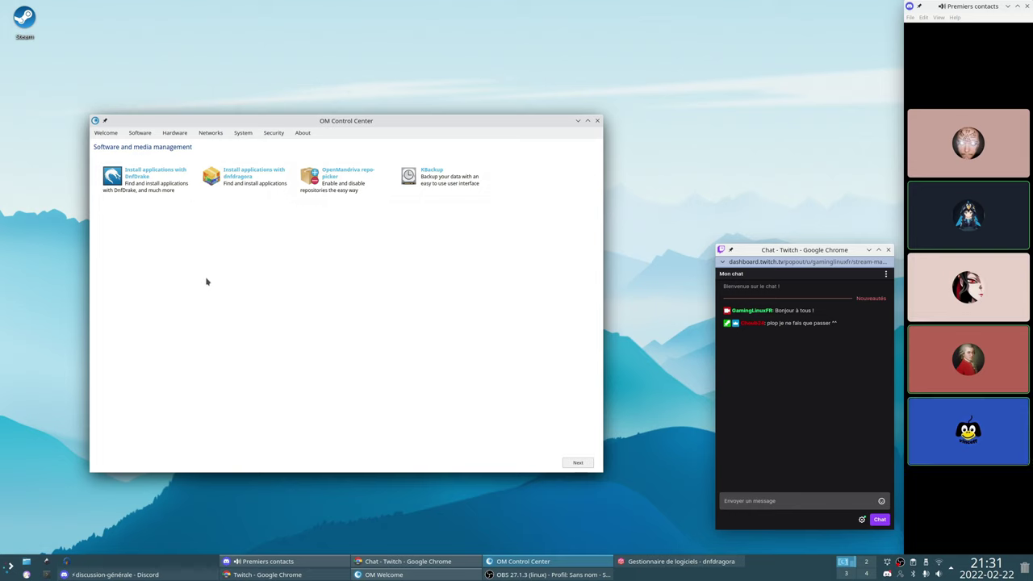
Browse the System page's desktop customization options, including Cutefish and MauiShell
left_click(254, 133)
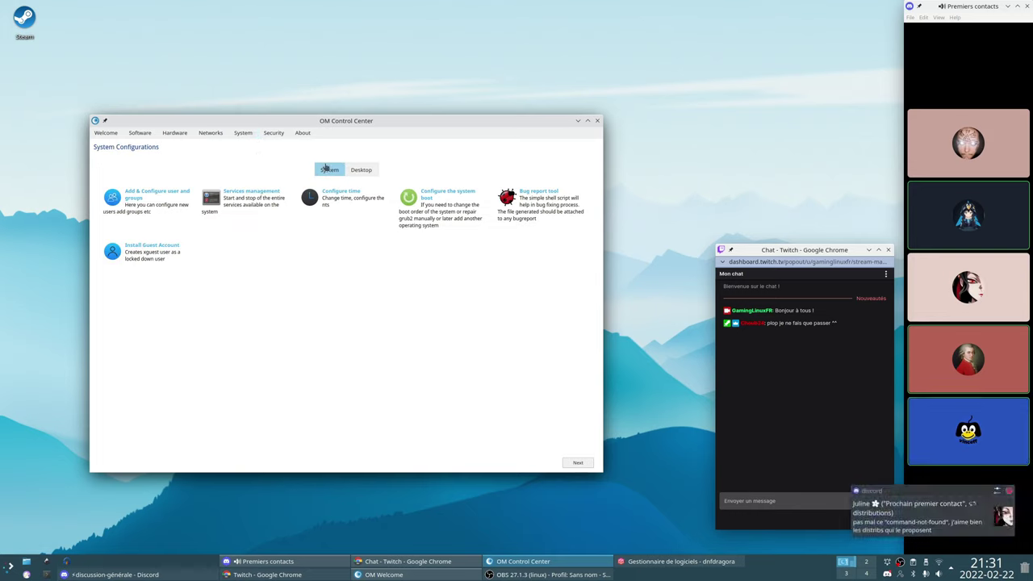
left_click(361, 170)
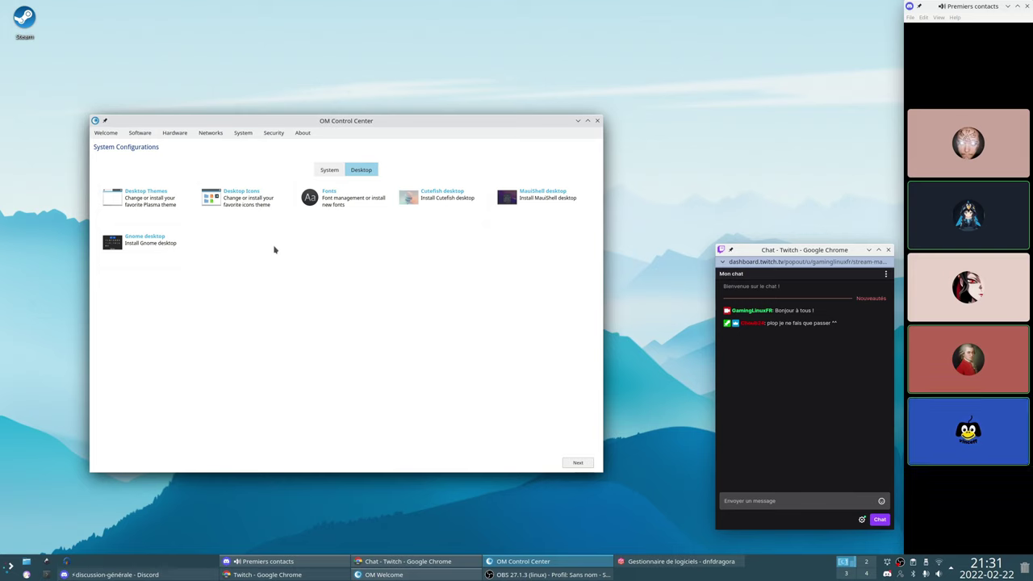
left_click(431, 211)
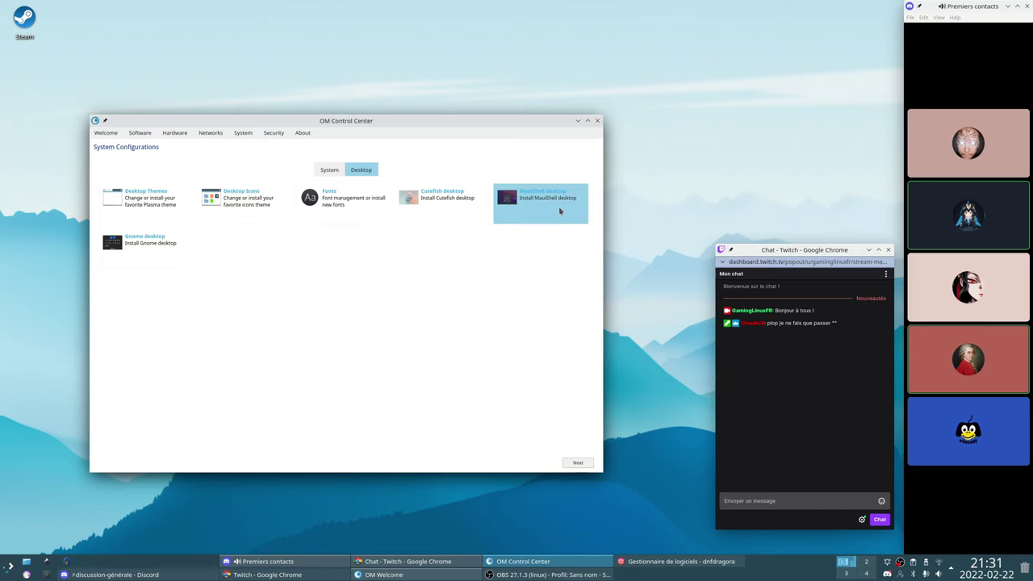
left_click(531, 205)
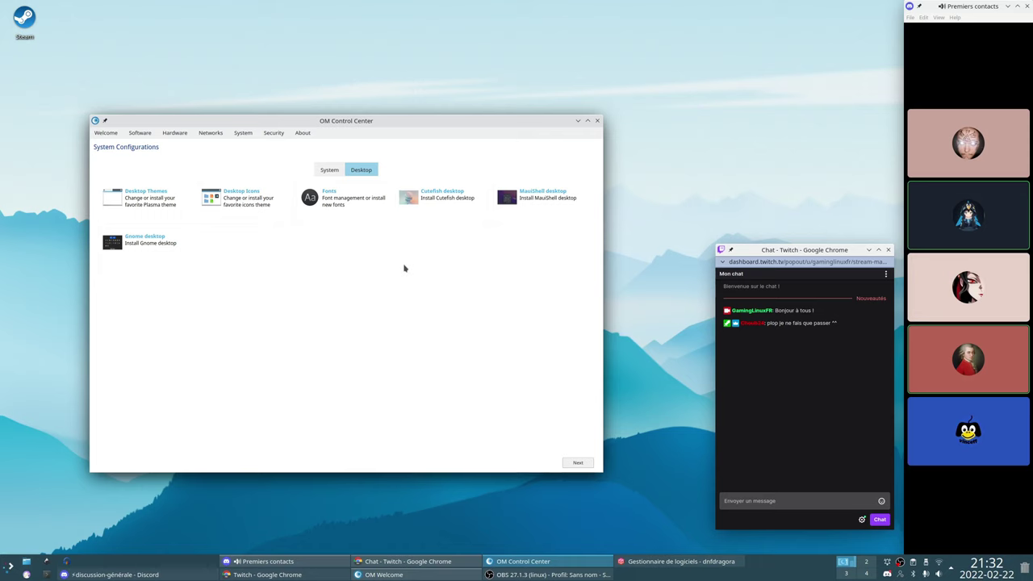
left_click(329, 169)
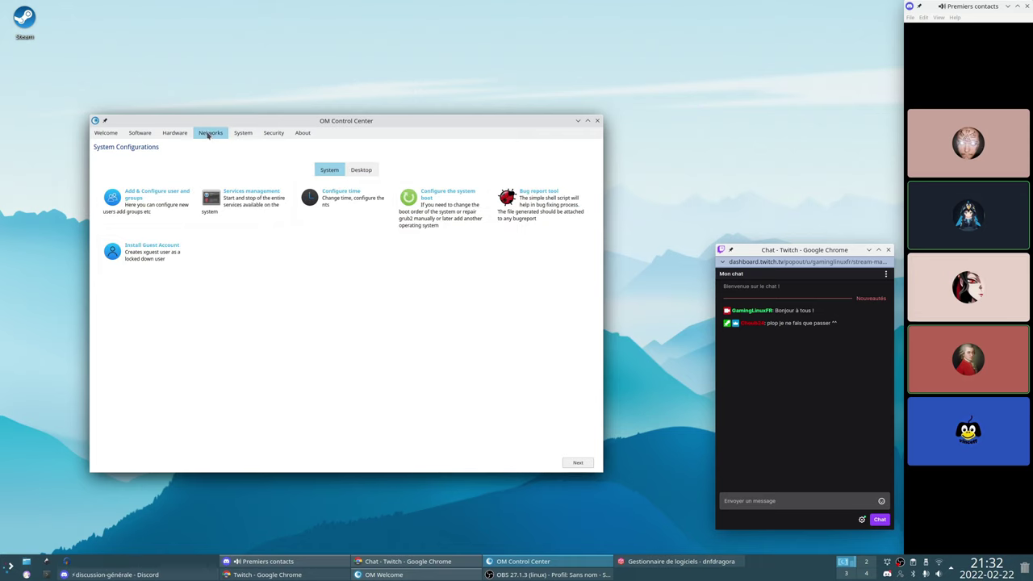
Look through the Hardware, local disk and Security pages, then launch Services management
left_click(174, 133)
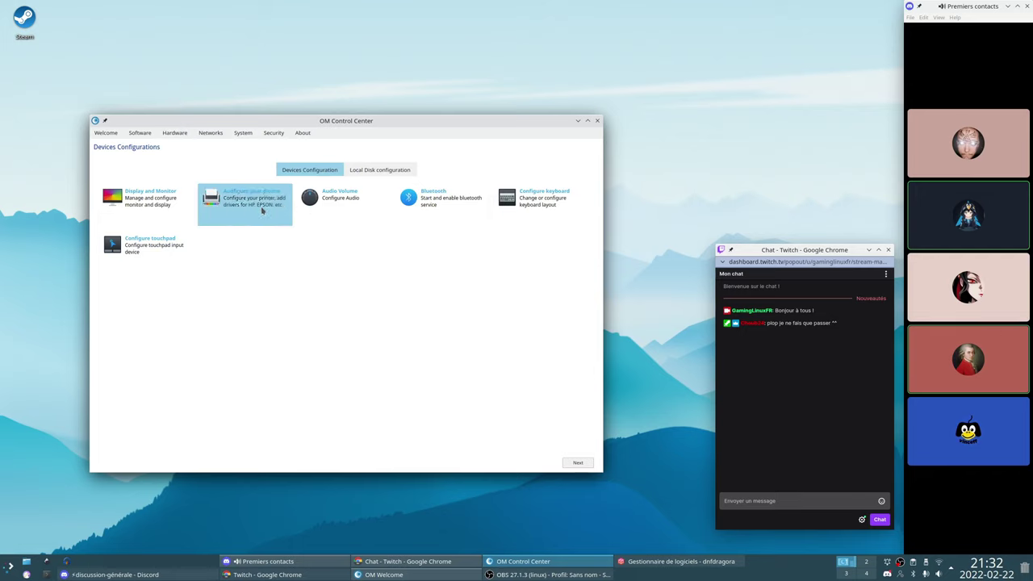
left_click(353, 171)
left_click(326, 172)
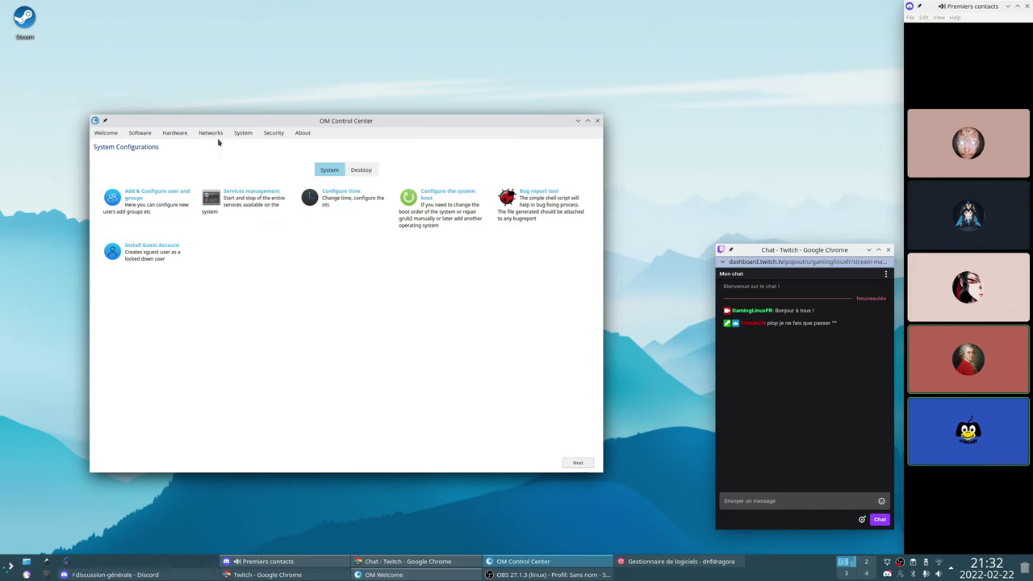
left_click(358, 170)
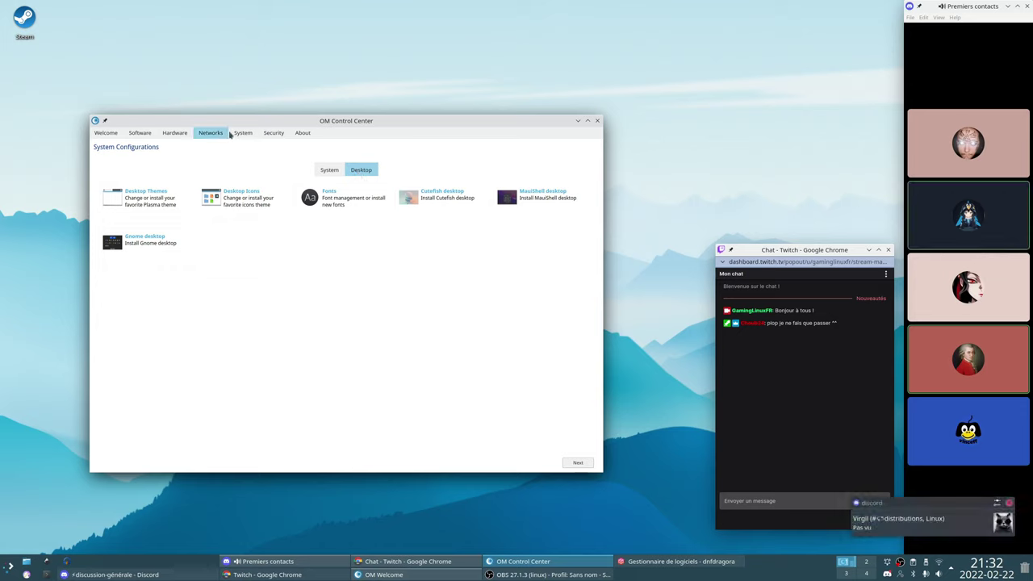
left_click(268, 133)
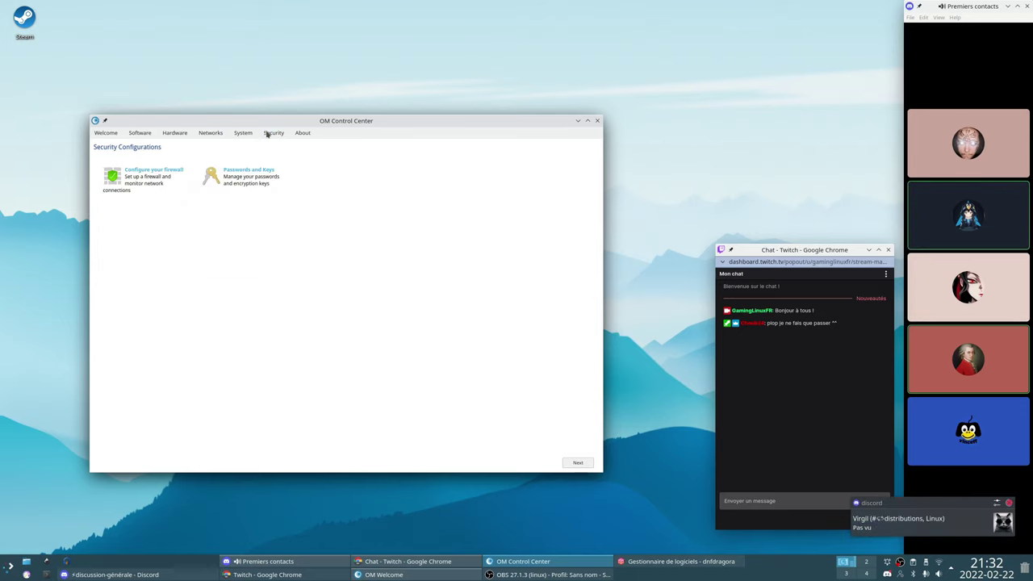
left_click(178, 134)
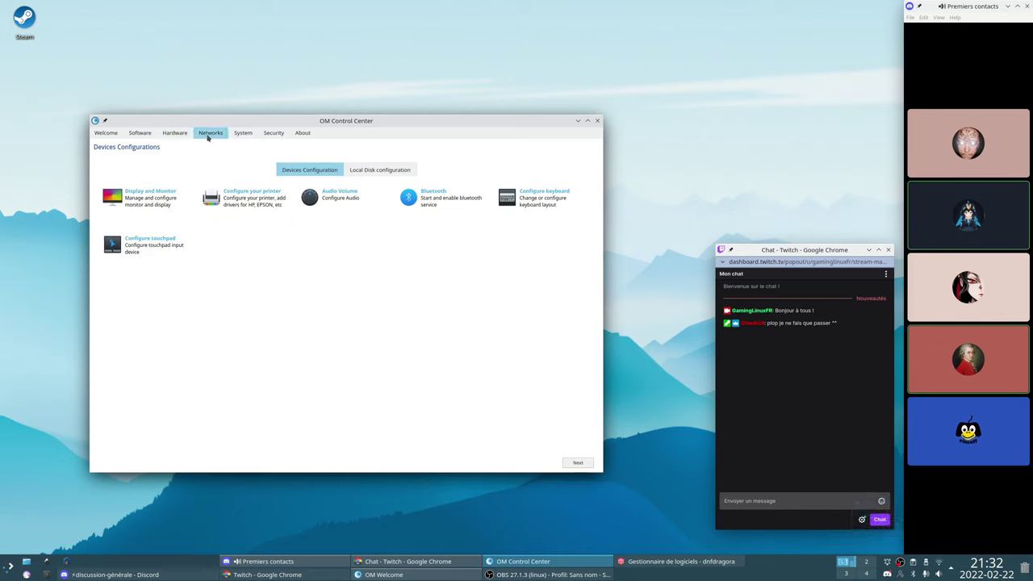
left_click(243, 133)
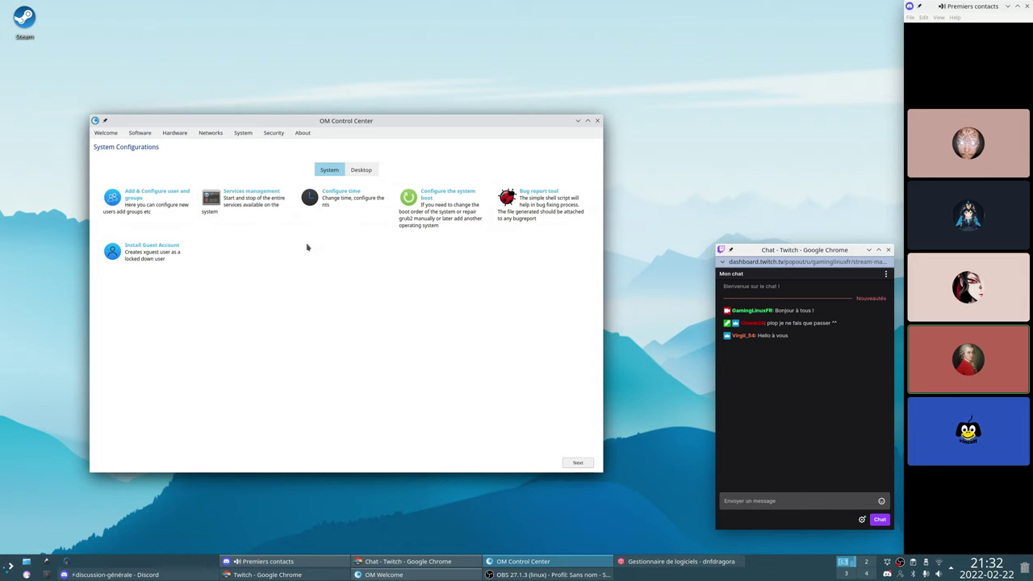
left_click(244, 204)
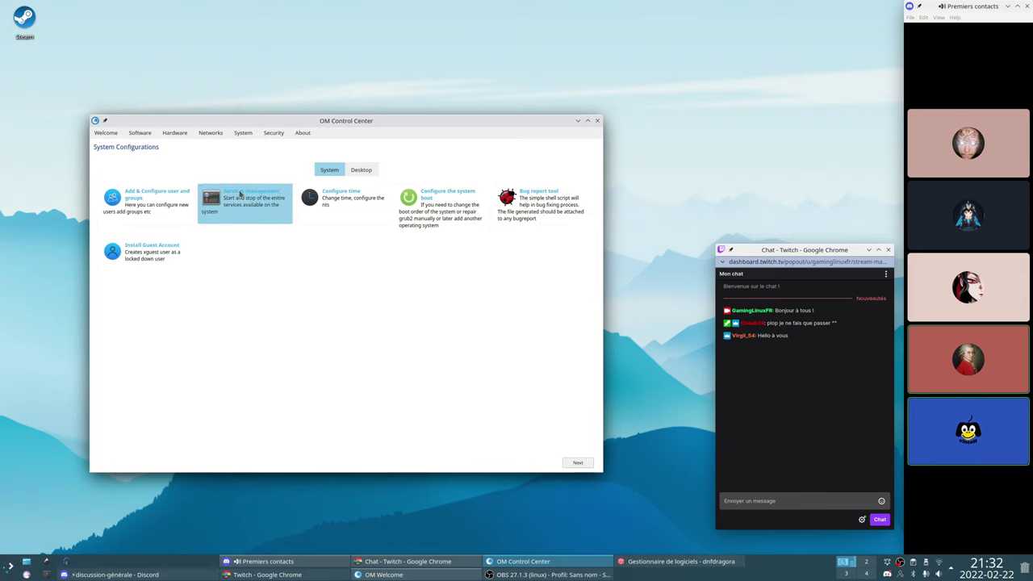
Review the system.conf, Sessions and Timers tabs, then return to the Units list
left_click_drag(520, 152, 339, 243)
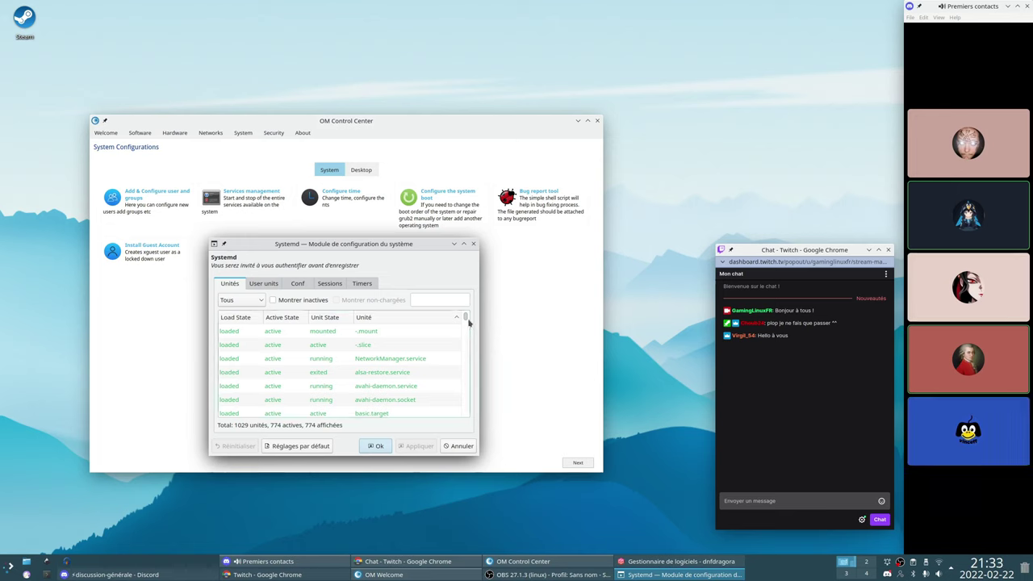
scroll(468, 325, "down", 3)
left_click_drag(468, 325, 469, 299)
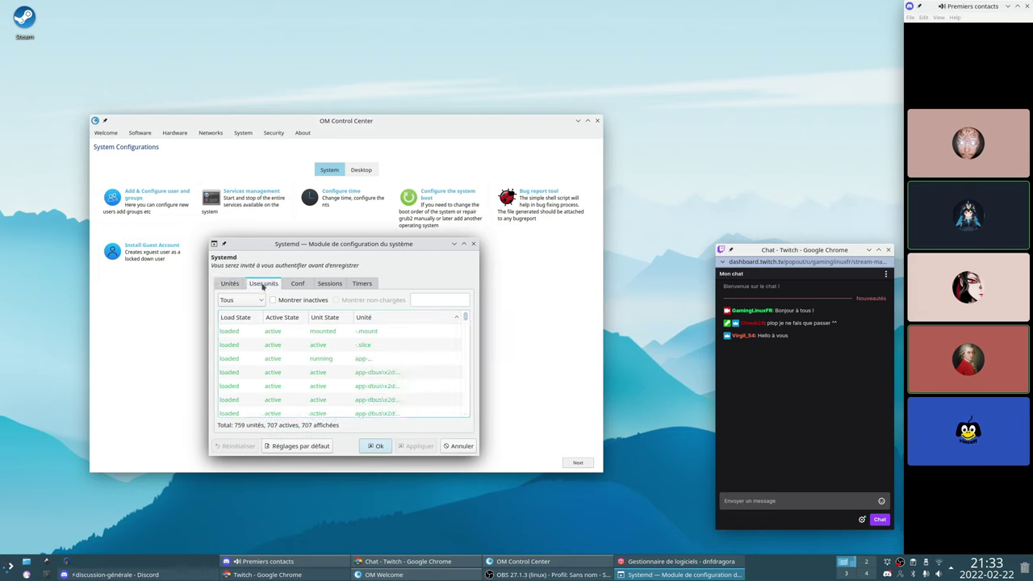
left_click(286, 284)
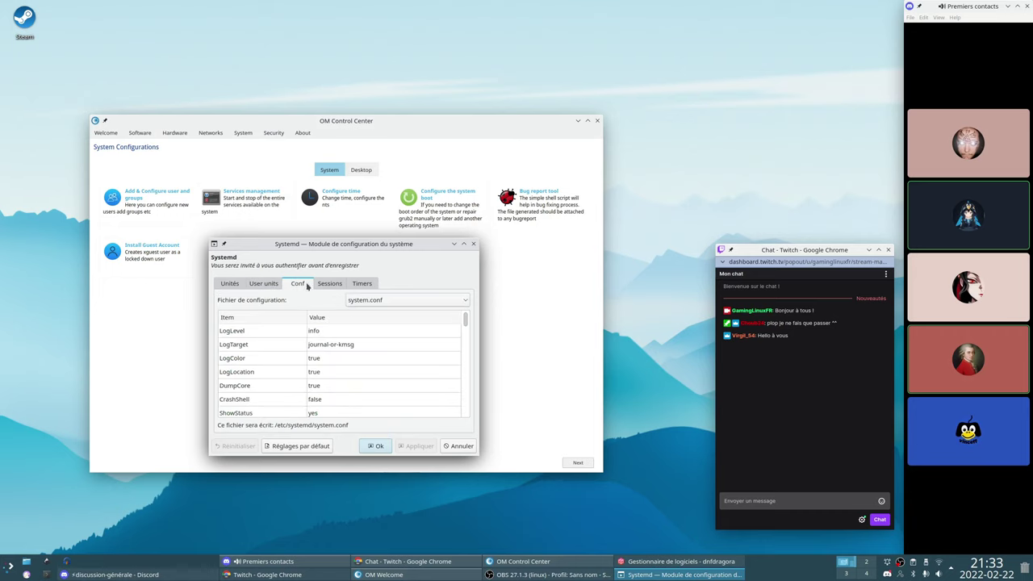
left_click(320, 286)
left_click(355, 285)
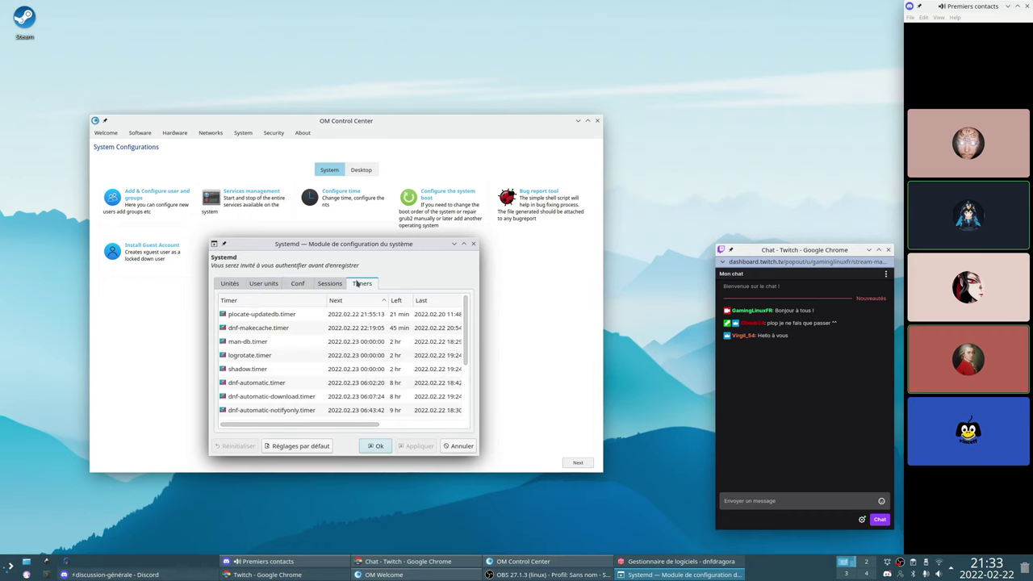
scroll(465, 392, "down", 2)
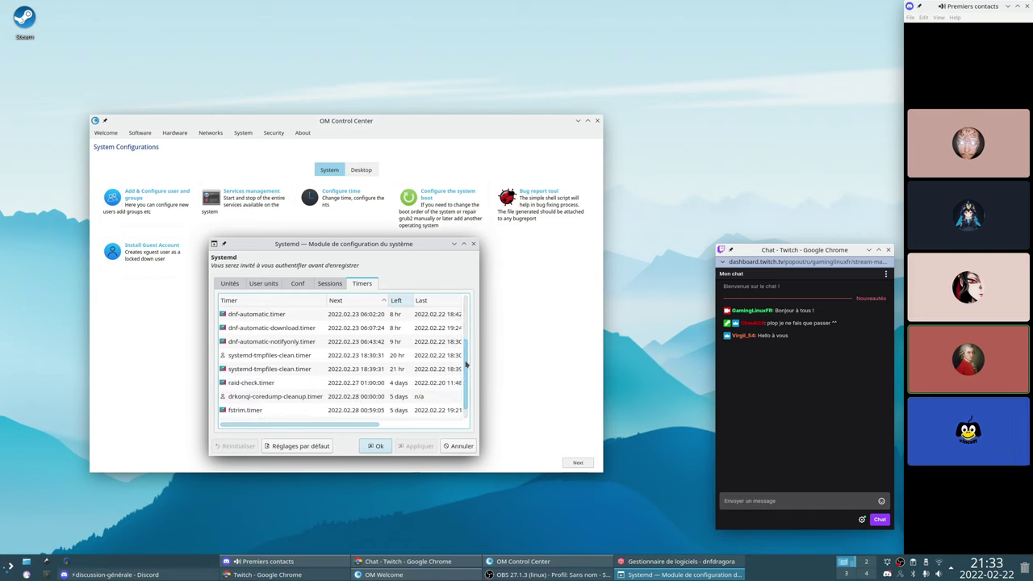
scroll(465, 392, "up", 2)
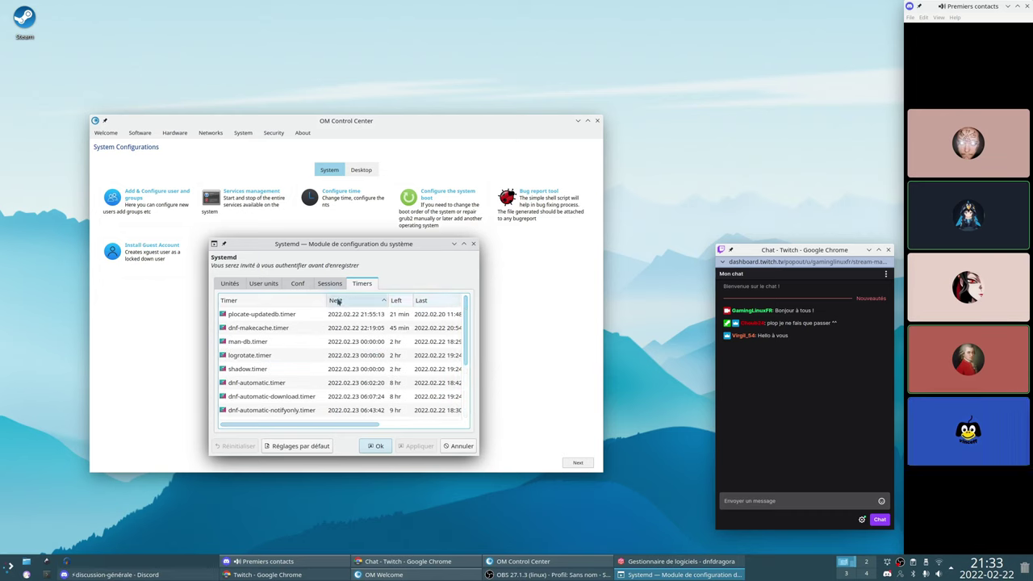
left_click(230, 284)
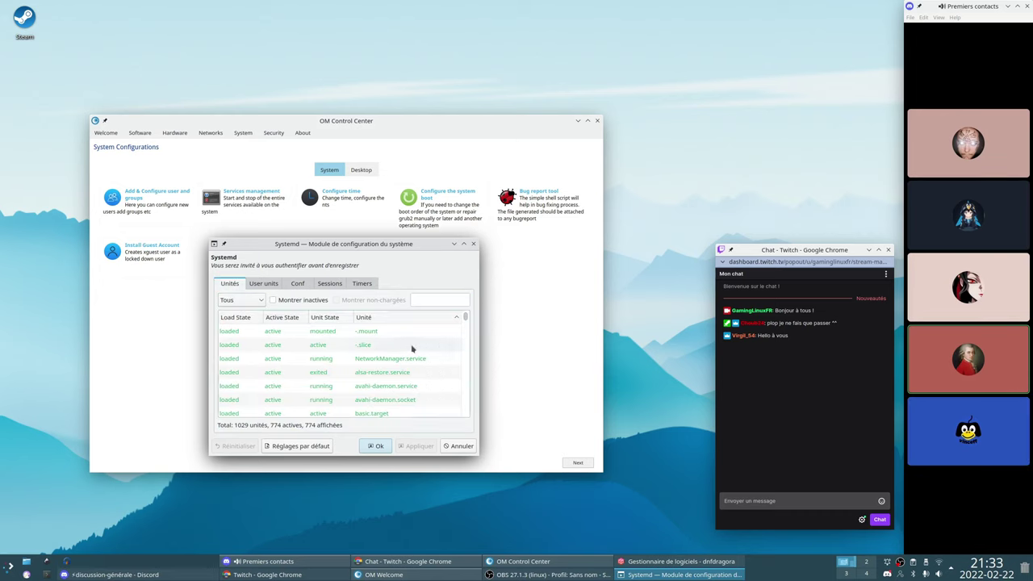
Filter the unit list to Devices and enlarge the dialog to show full unit names
left_click(231, 300)
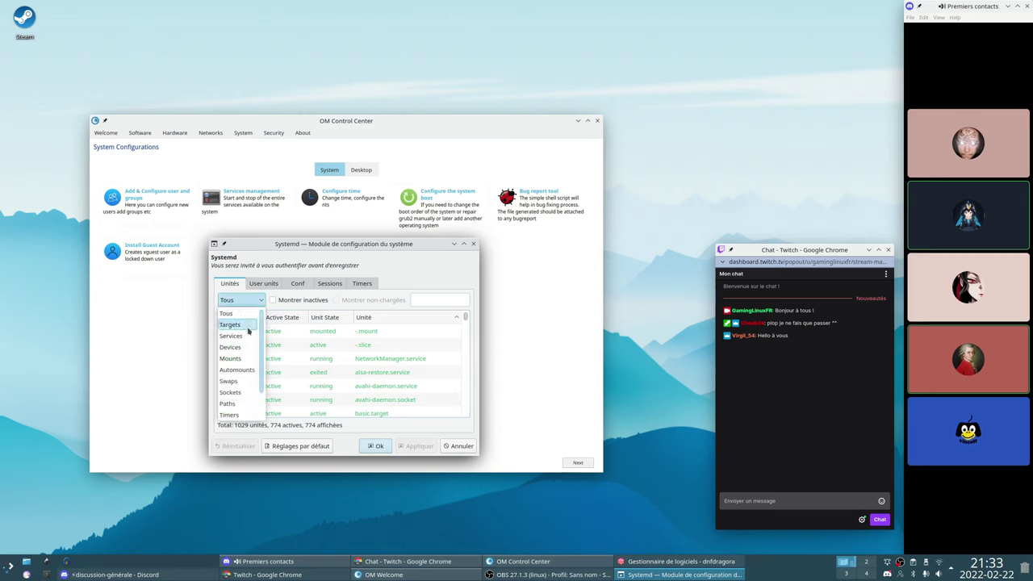
scroll(250, 346, "down", 2)
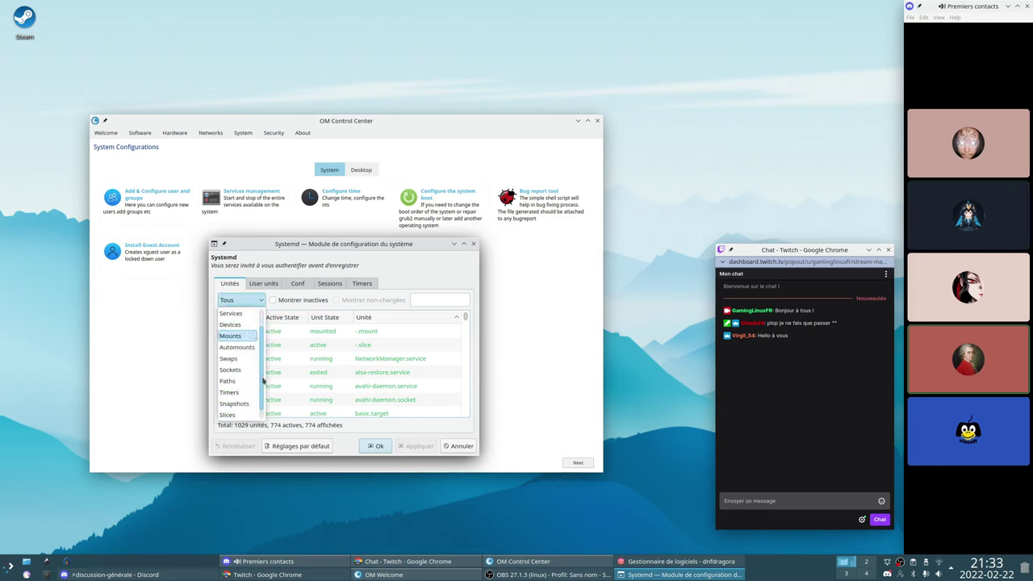
left_click(247, 325)
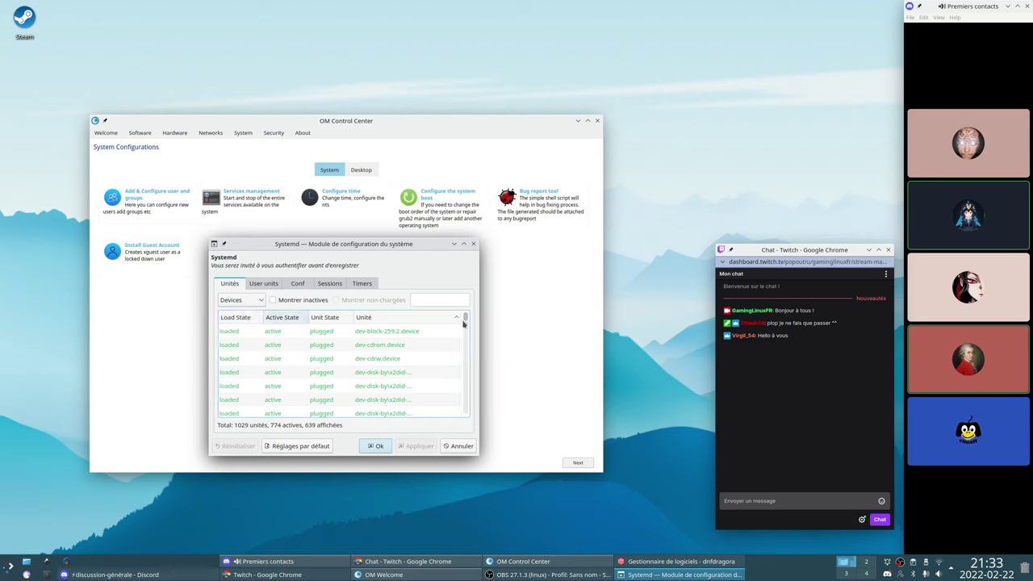
mouse_move(465, 320)
left_mouse_down()
mouse_move(464, 337)
mouse_move(464, 319)
left_mouse_up()
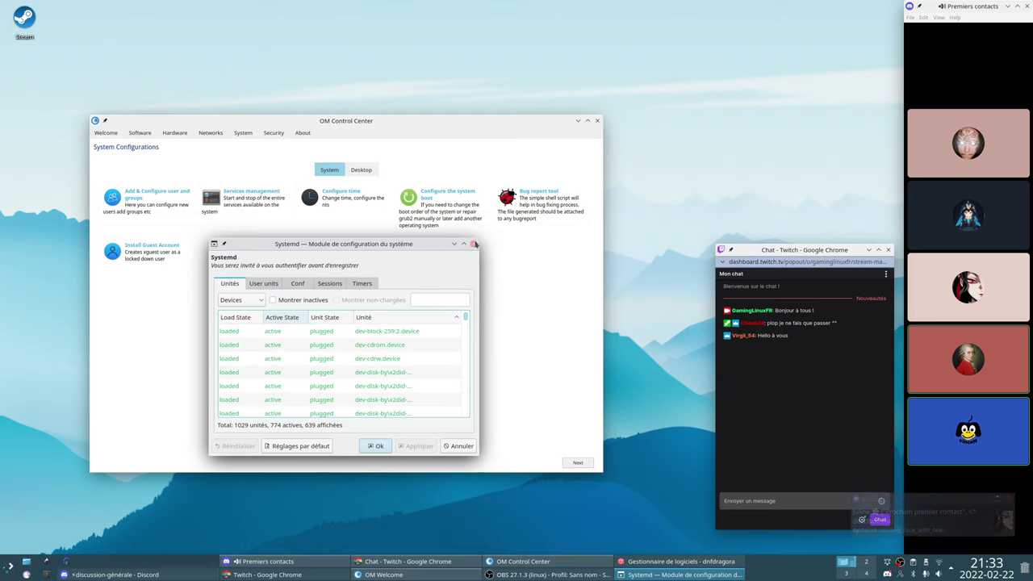
left_click_drag(476, 240, 658, 165)
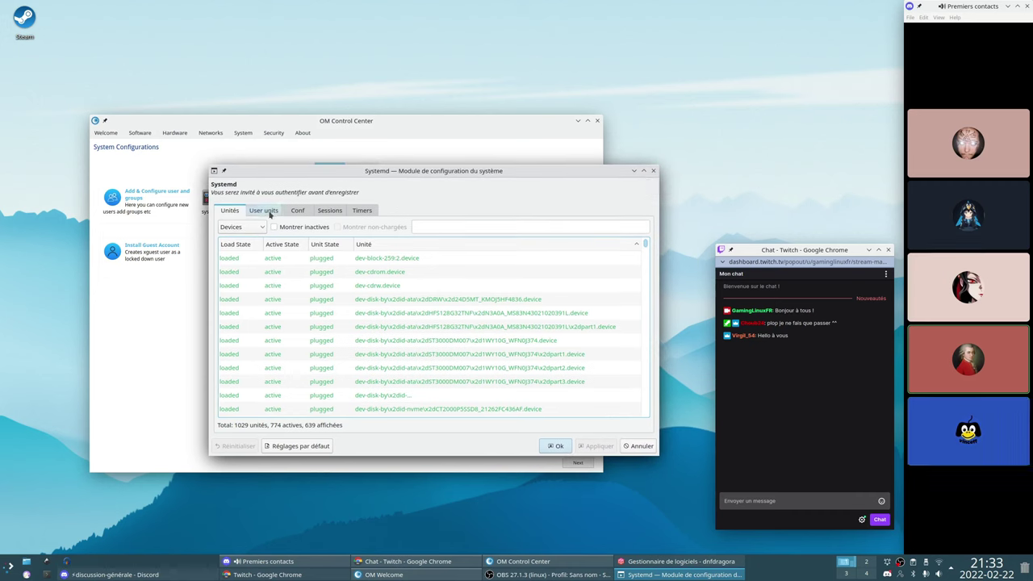
Filter the unit list to Swaps only
left_click(242, 227)
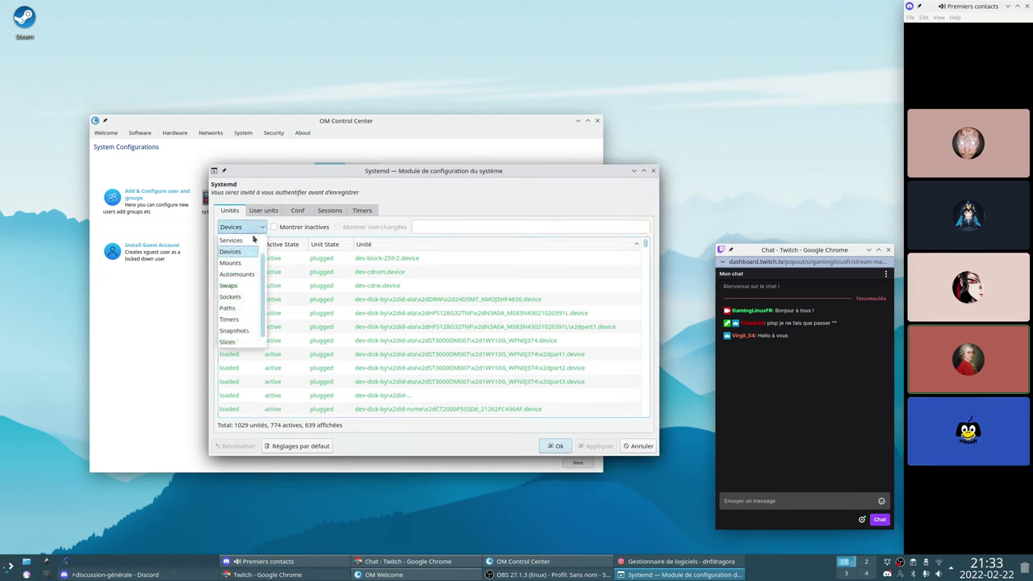
left_click(229, 284)
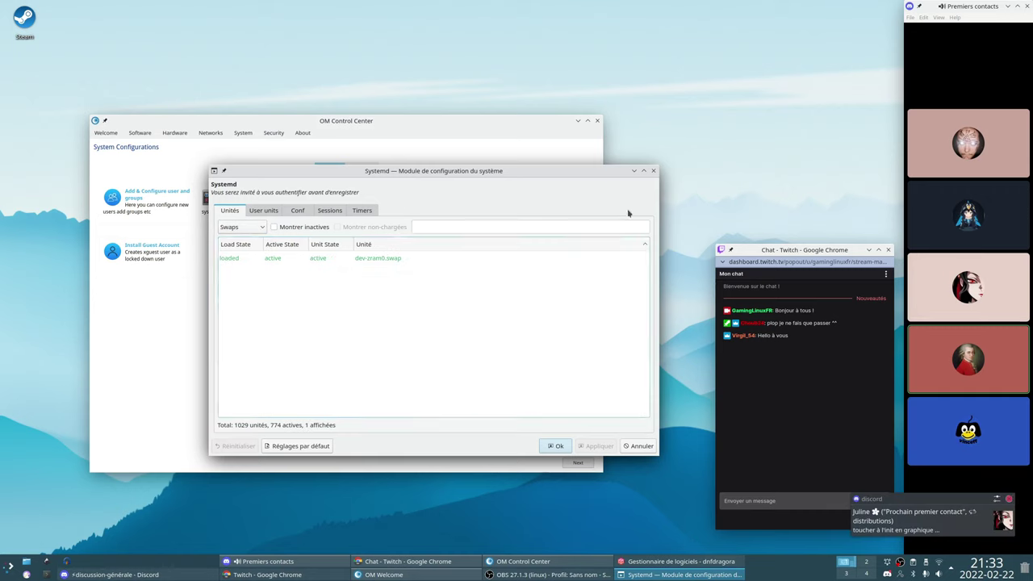
left_click(257, 226)
scroll(229, 286, "up", 1)
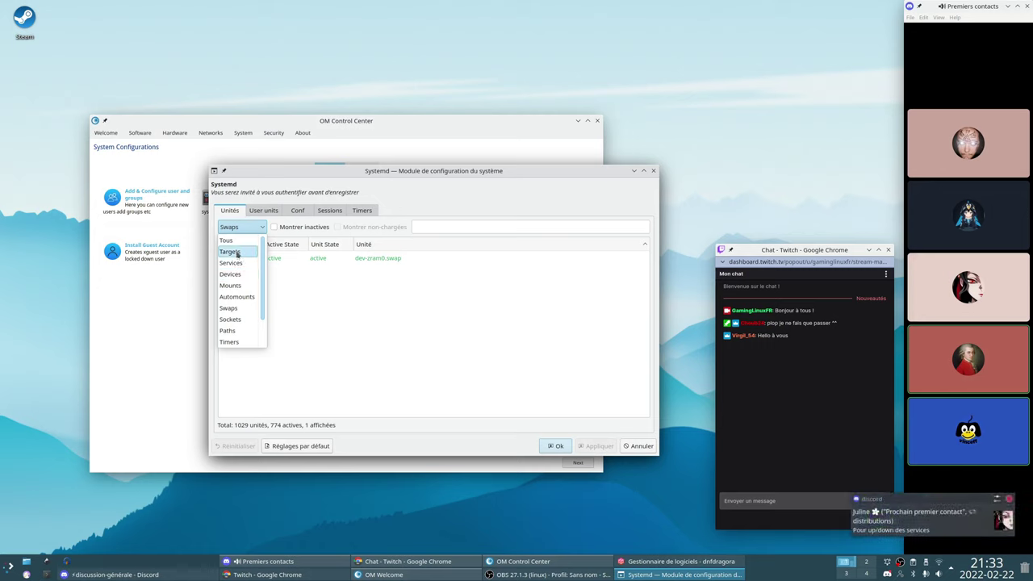
Show only target units, then close the Systemd module with Ok
left_click(296, 299)
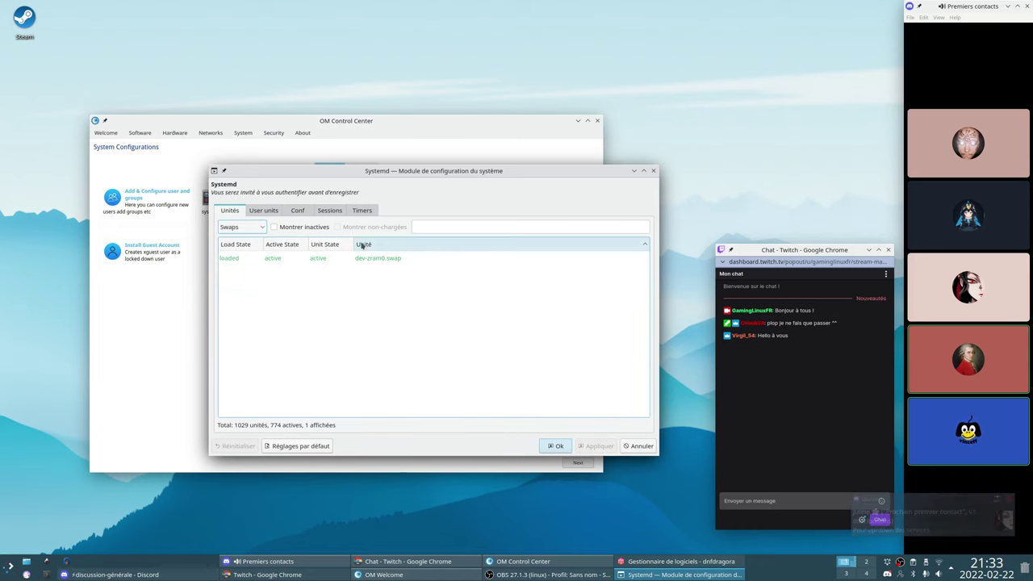
left_click(241, 226)
left_click(240, 252)
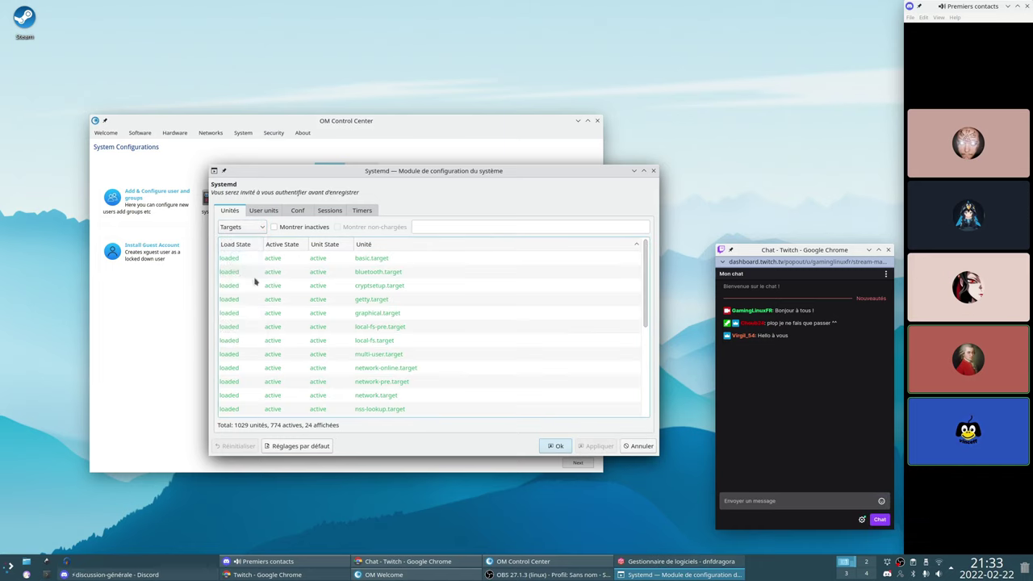
scroll(614, 298, "down", 4)
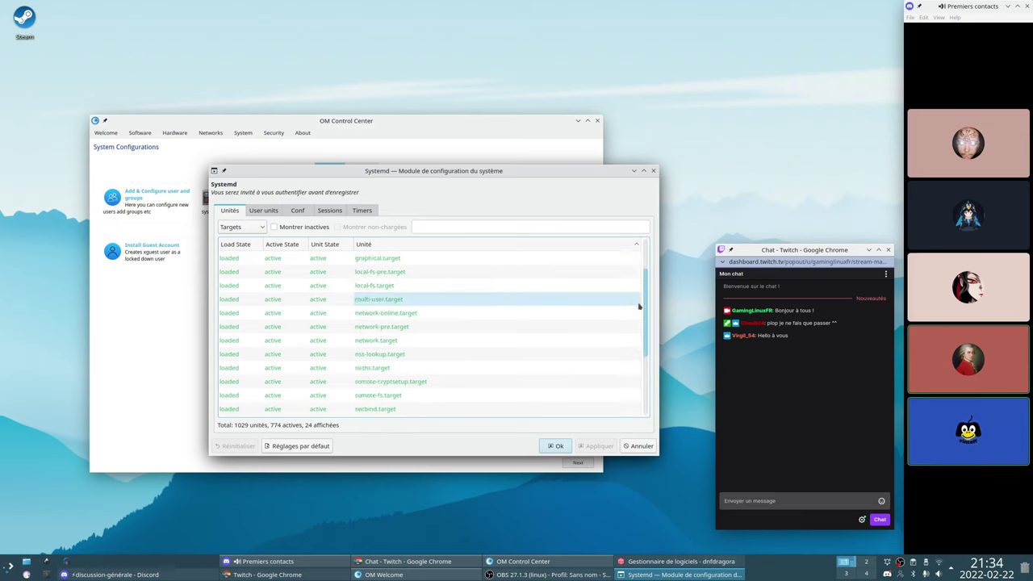
left_click(653, 171)
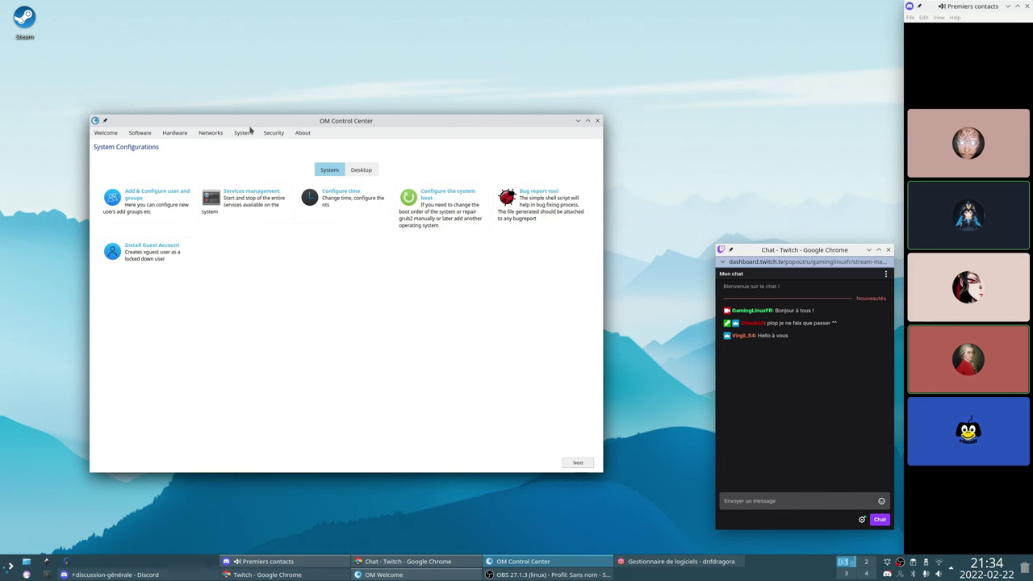
Open the system boot configuration with the administrator password and enlarge its window
left_click(436, 196)
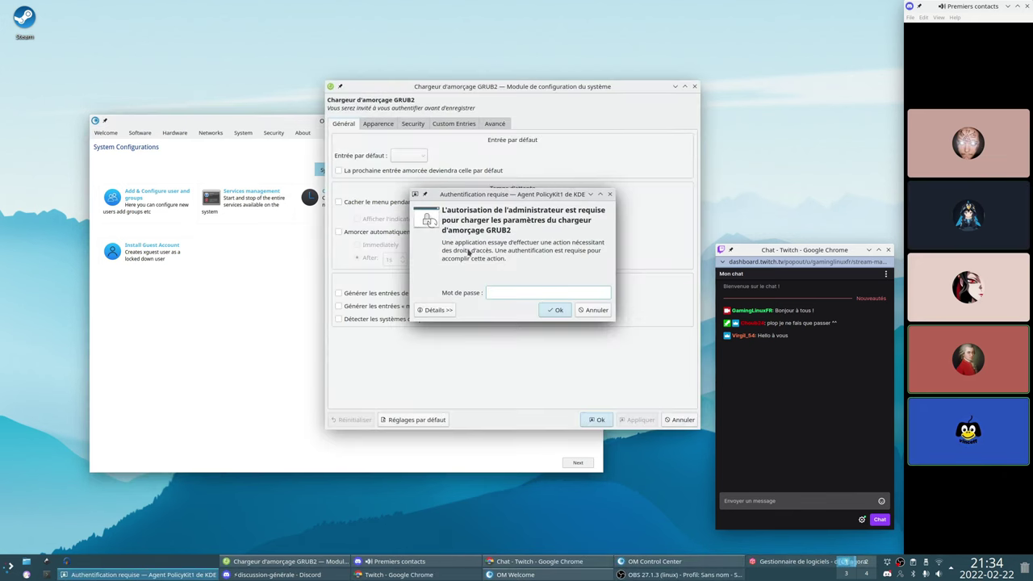
type("•••••")
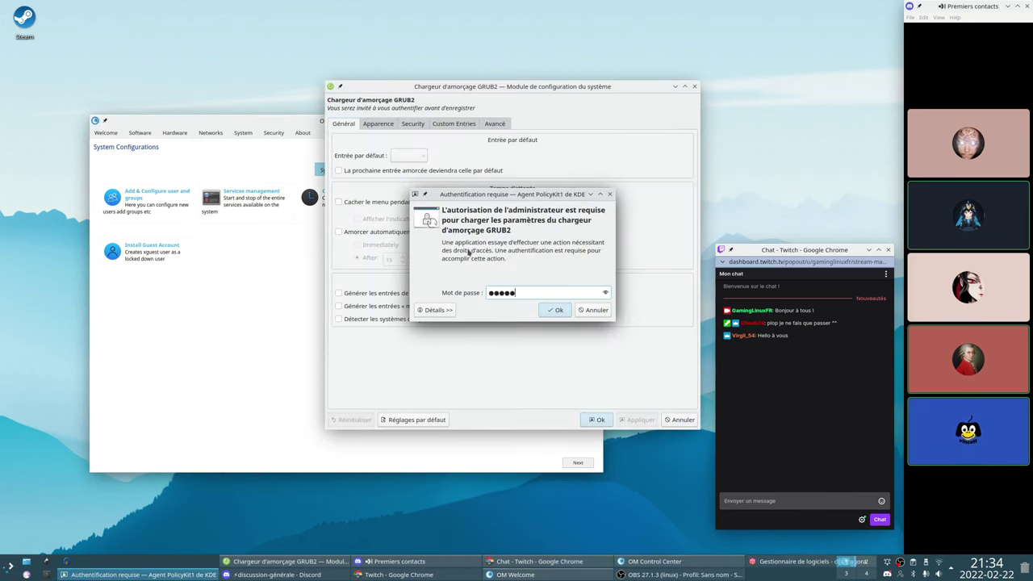
type("•••")
key("Return")
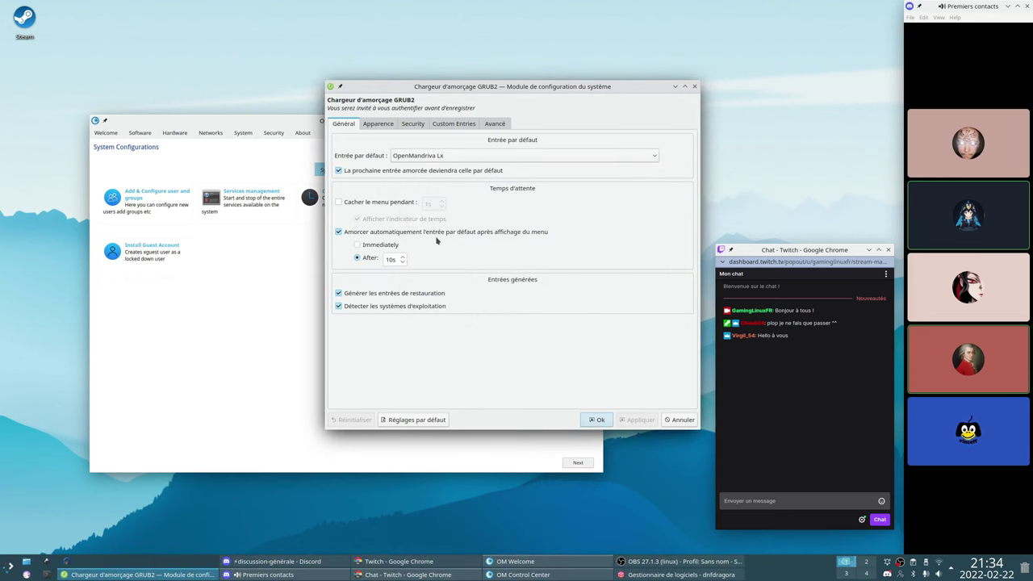
left_click_drag(471, 95, 373, 124)
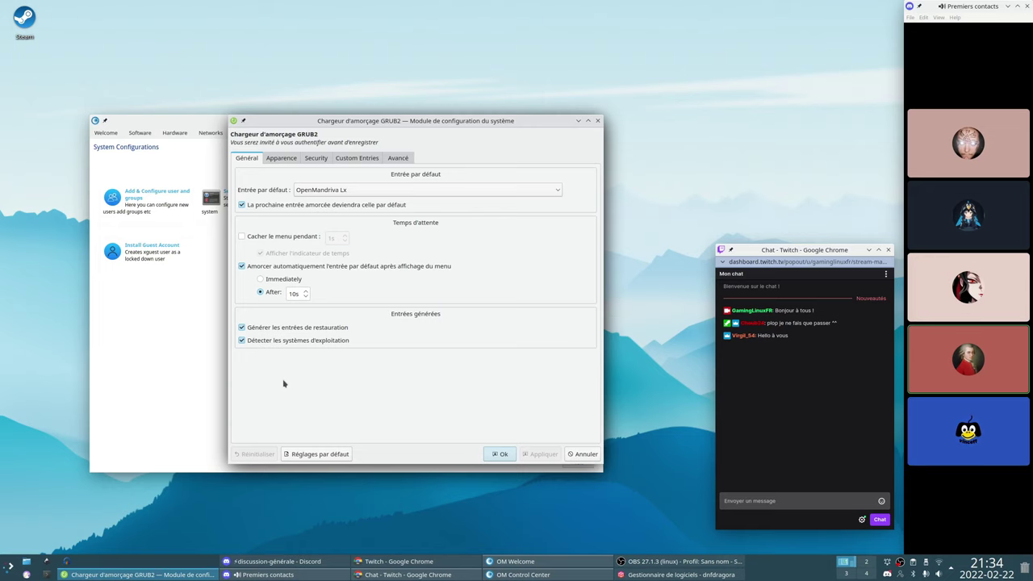
left_click_drag(230, 466, 192, 504)
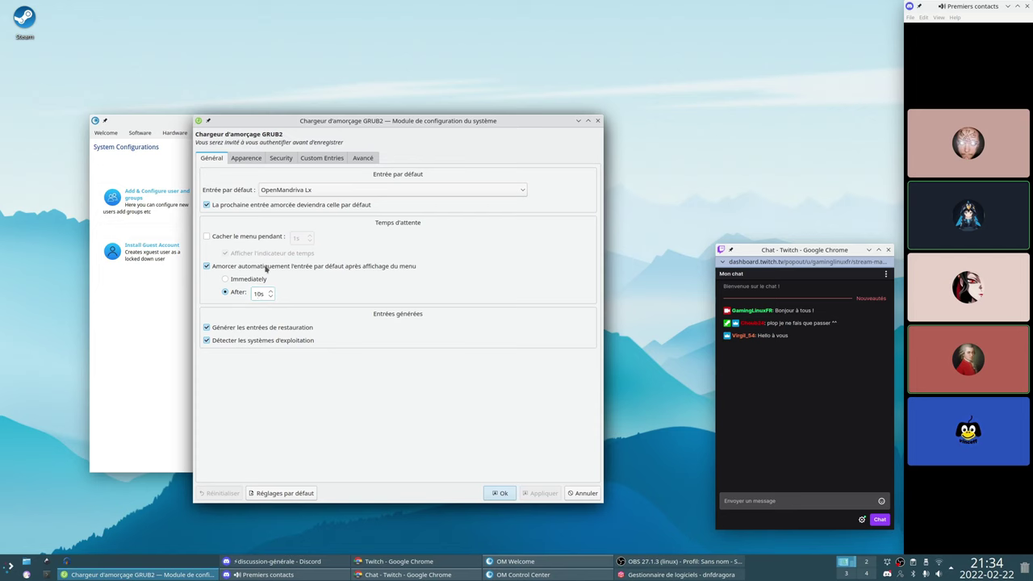
Browse the Apparence, Security, Custom Entries, Avancé and Général tabs
left_click(245, 158)
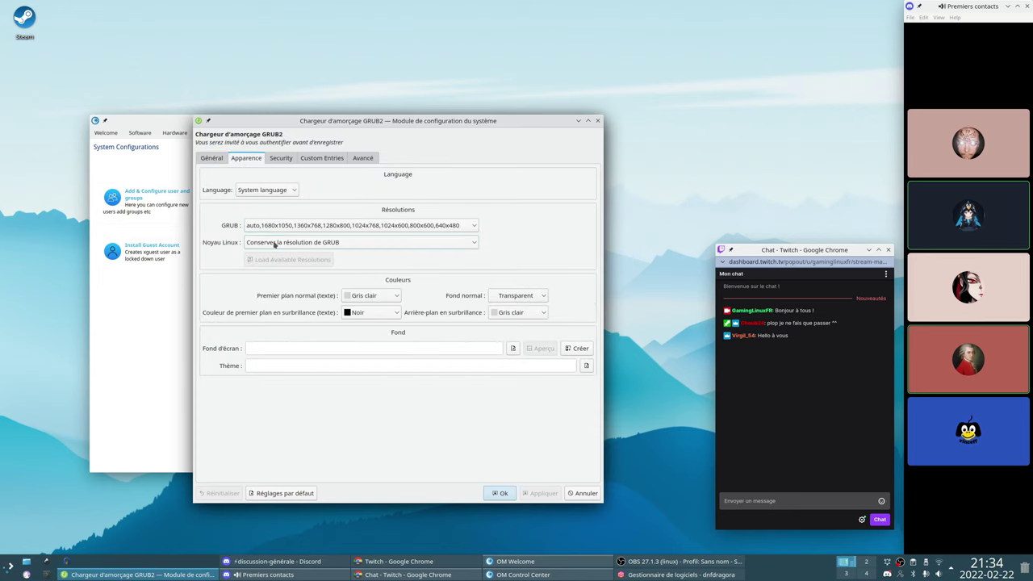
left_click(288, 191)
left_click(286, 194)
left_click(282, 160)
left_click(308, 160)
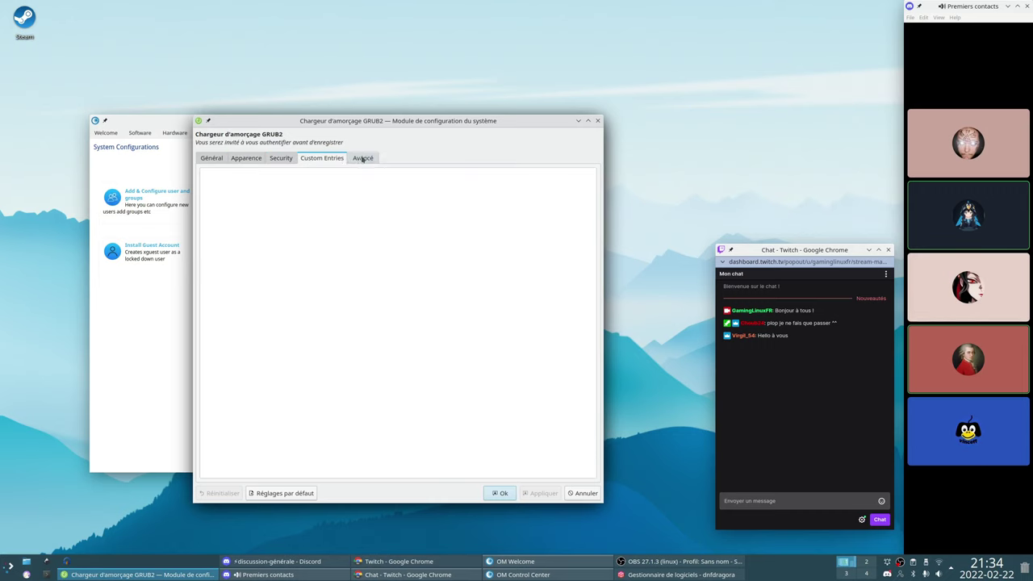
left_click(362, 159)
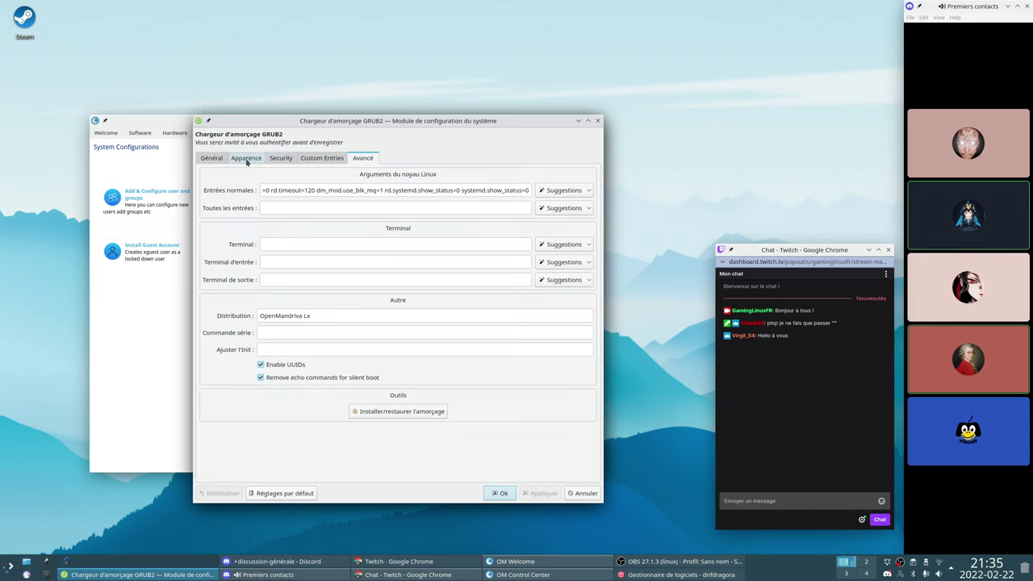
left_click(247, 160)
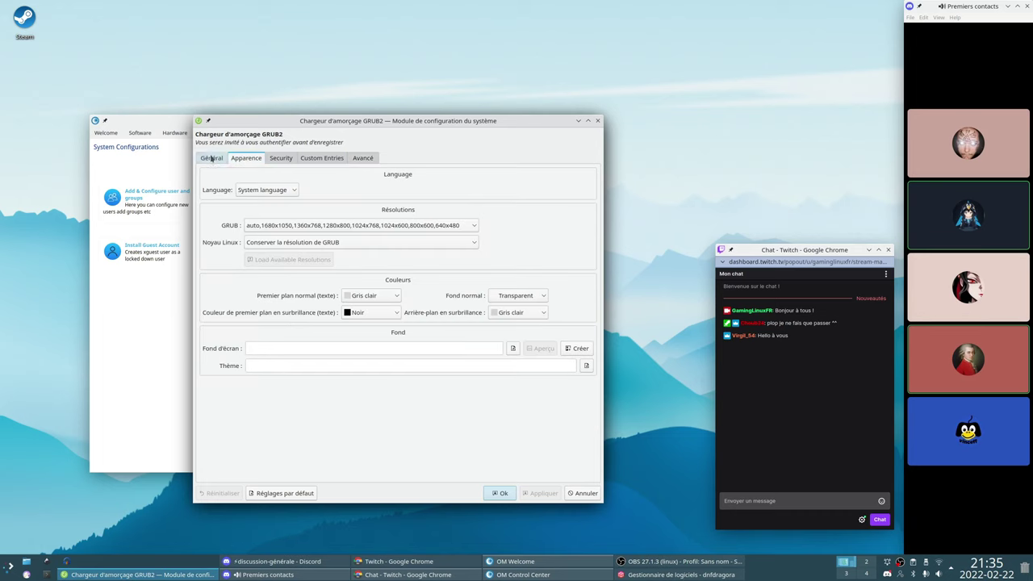
left_click(212, 158)
Set the boot menu language to français on Apparence and apply
left_click(246, 158)
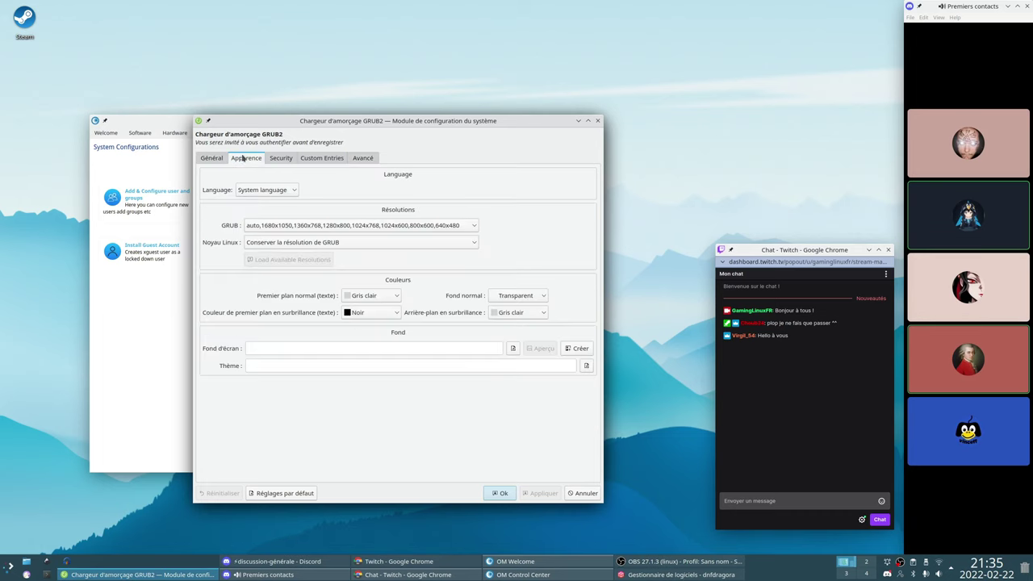
left_click(268, 190)
left_click(260, 305)
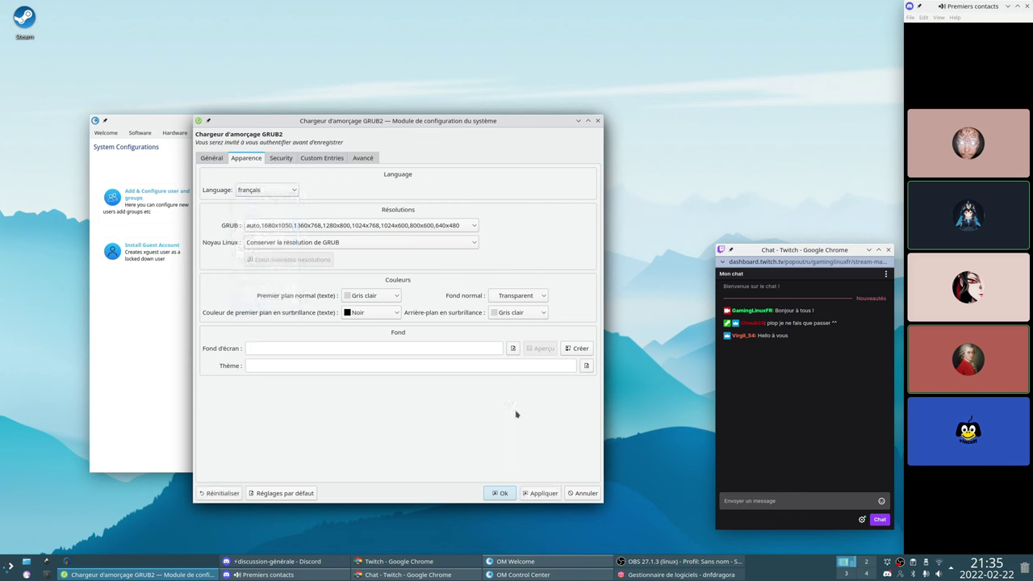
left_click(541, 492)
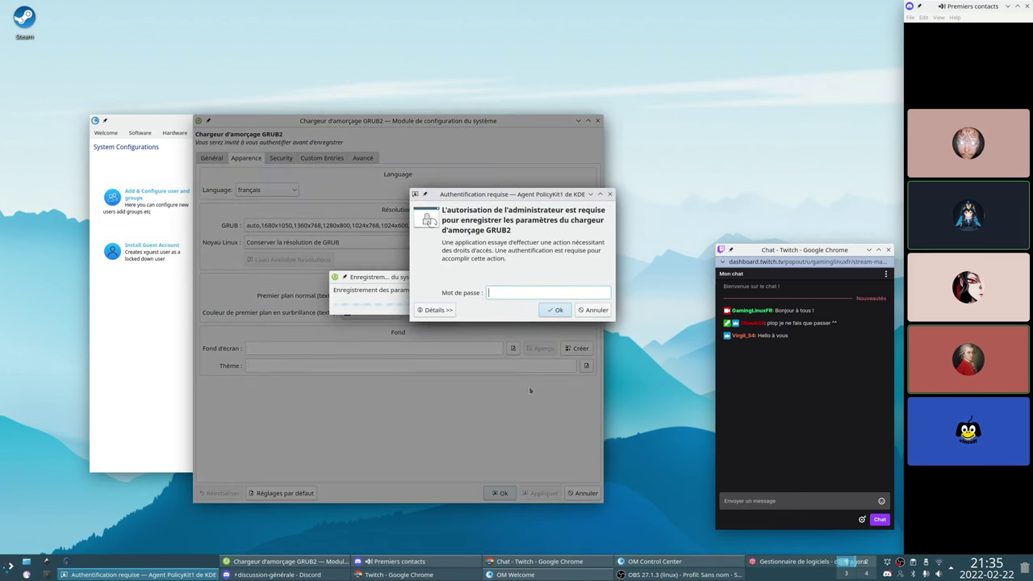
Authenticate with the administrator password, dismiss the success message, and close the bootloader settings
type("*********")
key("Return")
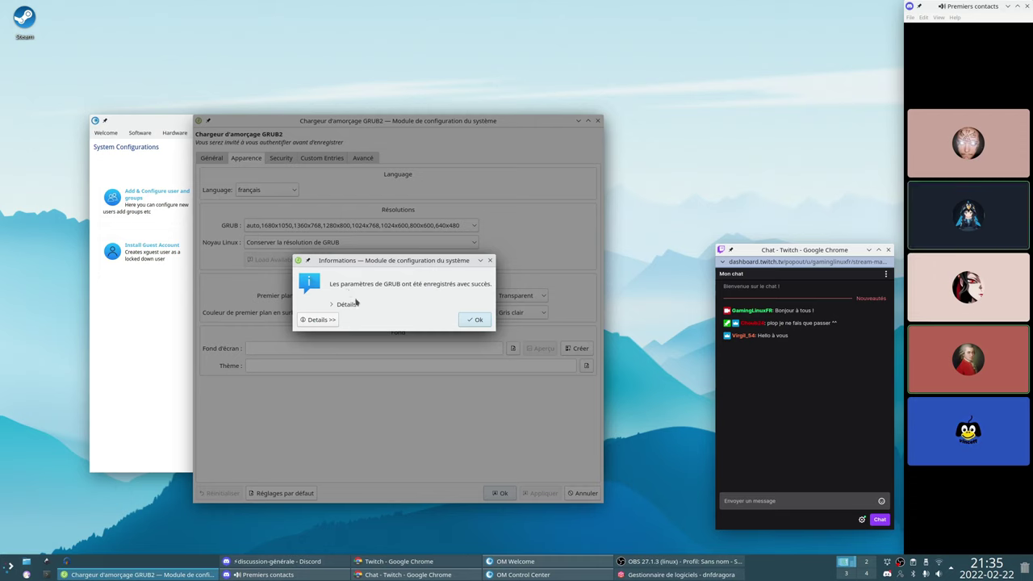
left_click(475, 320)
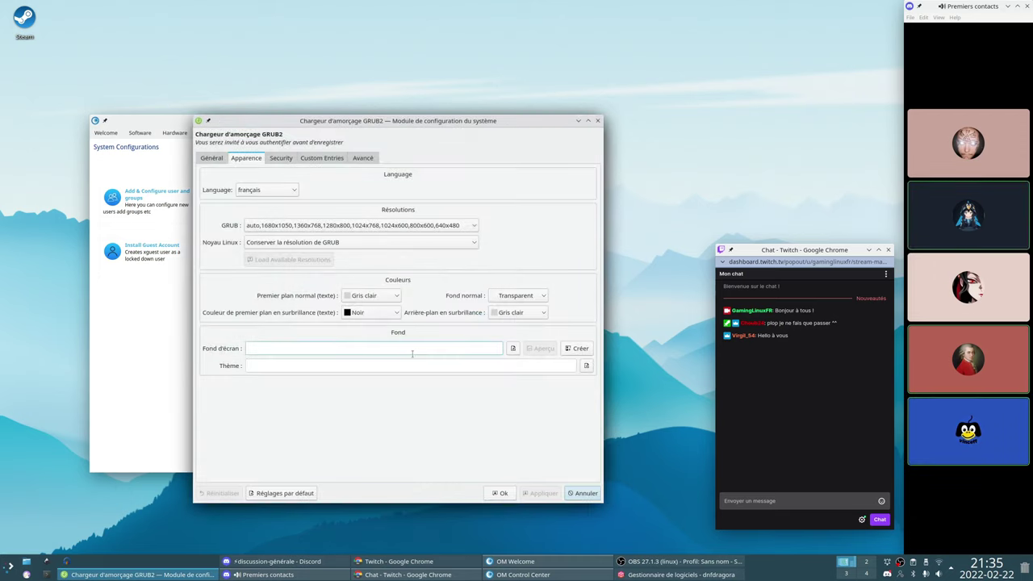
left_click(219, 159)
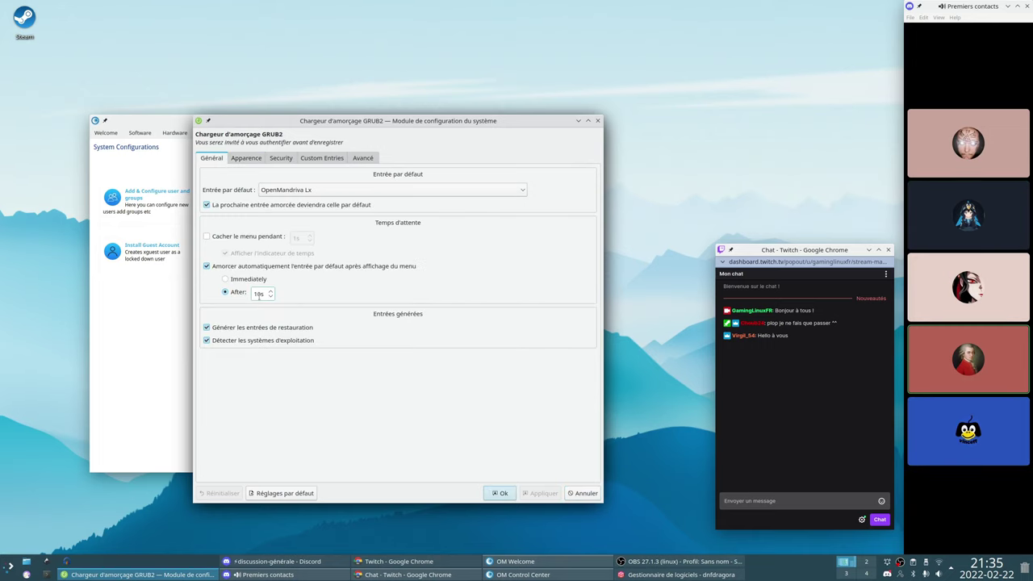
left_click(499, 493)
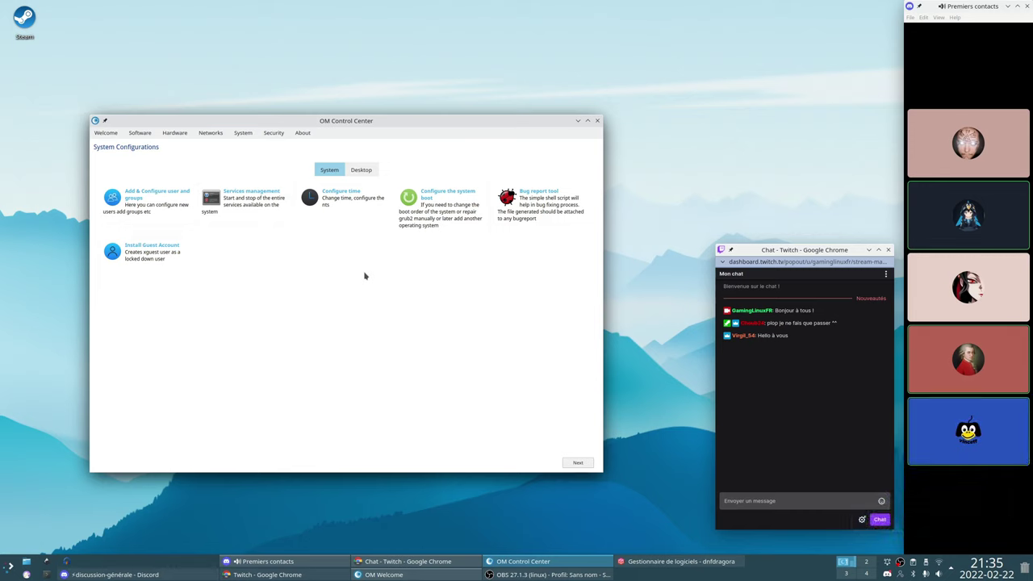
Close the OM Control Center window
left_click(597, 120)
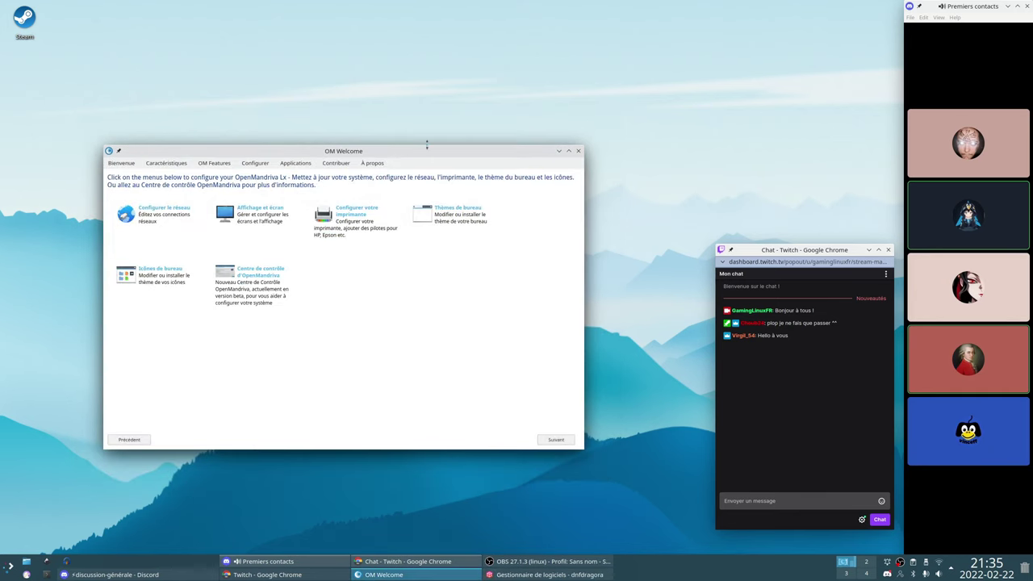
Launch System Settings from the application launcher, then minimise it
left_click_drag(433, 150, 390, 157)
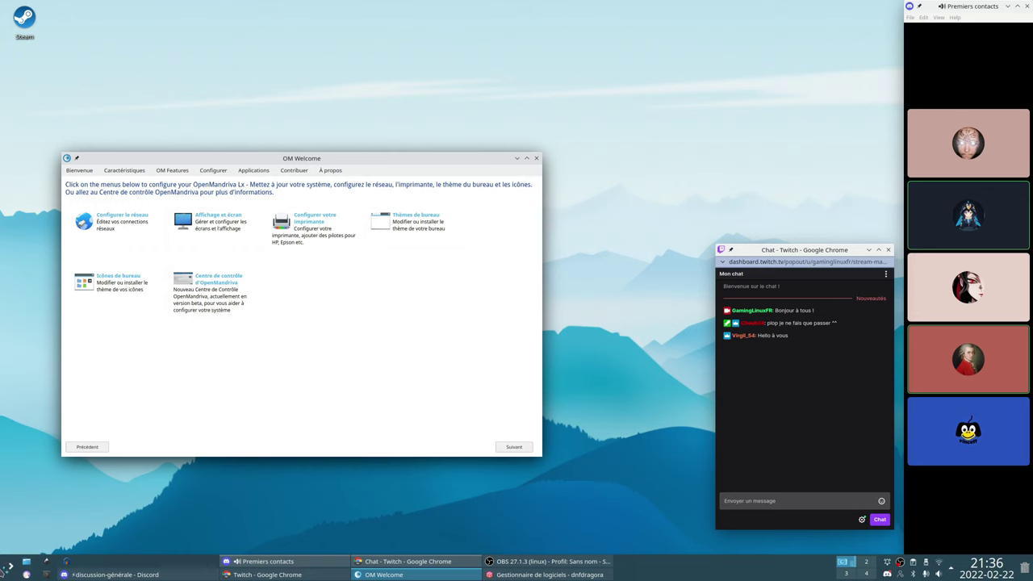
left_click(8, 567)
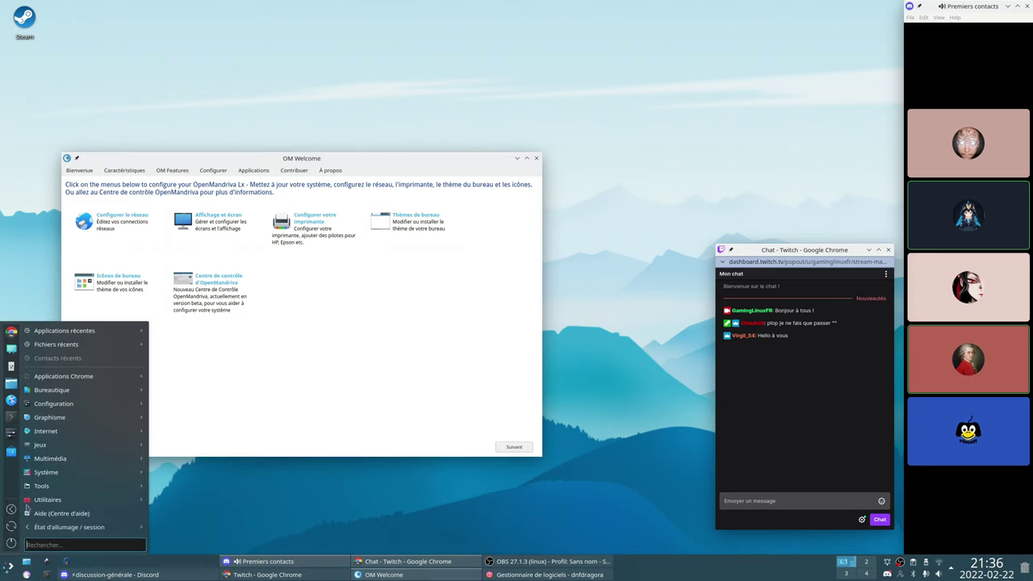
mouse_move(80, 444)
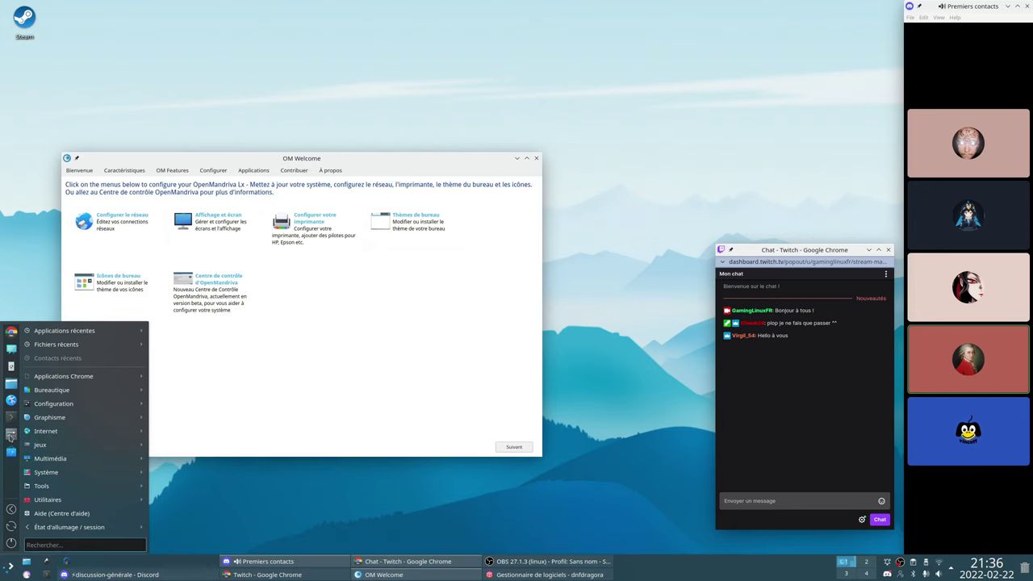
left_click(10, 436)
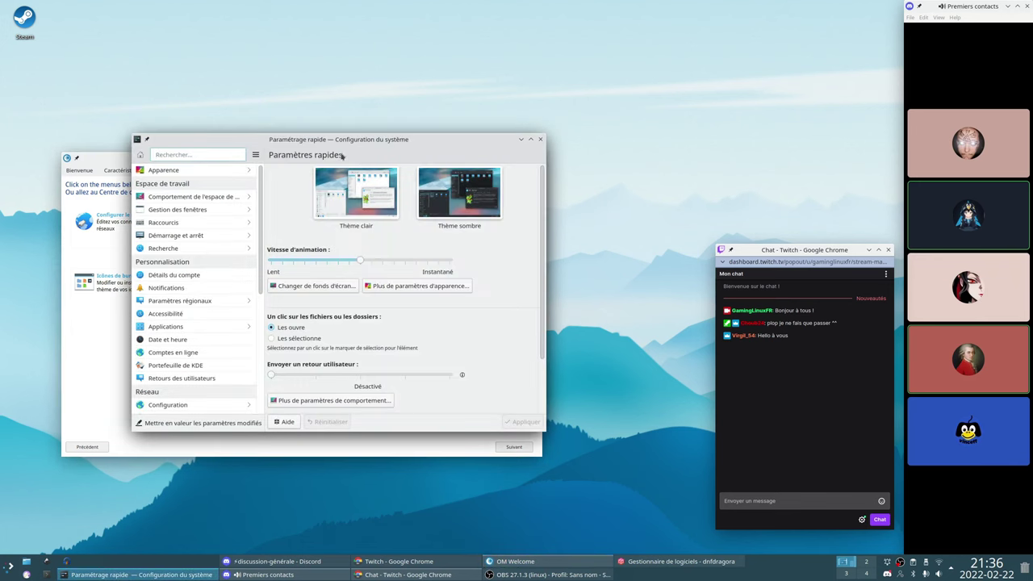
left_click_drag(346, 146, 420, 169)
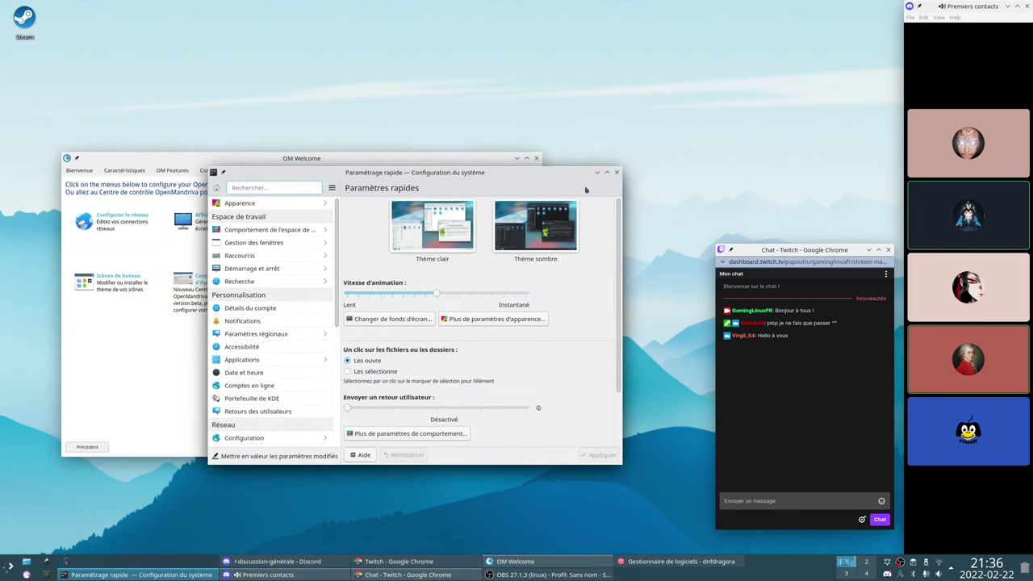
left_click(592, 167)
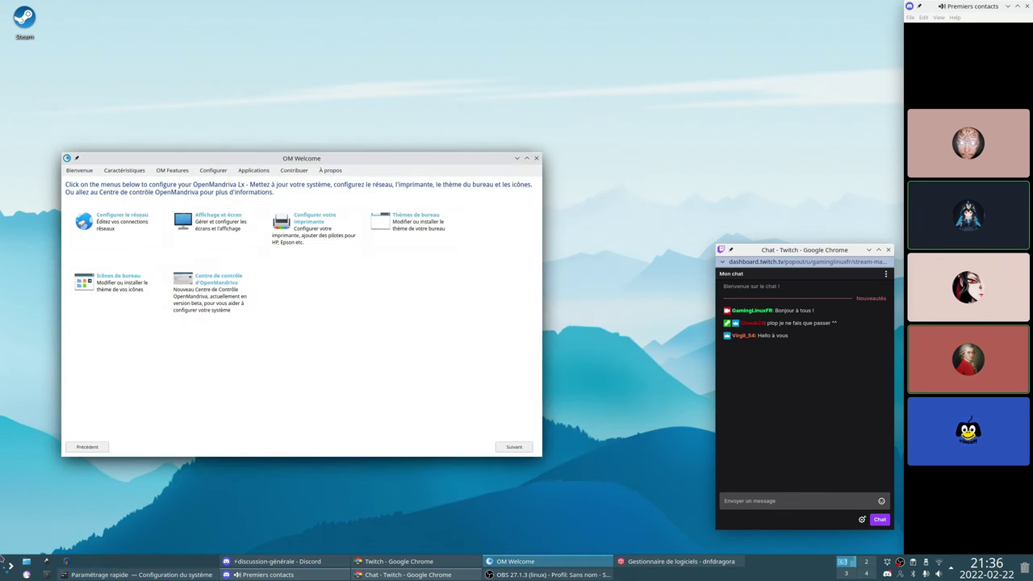
Clear the 'ksy' launcher search and browse to the Système category
left_click(10, 566)
type("k")
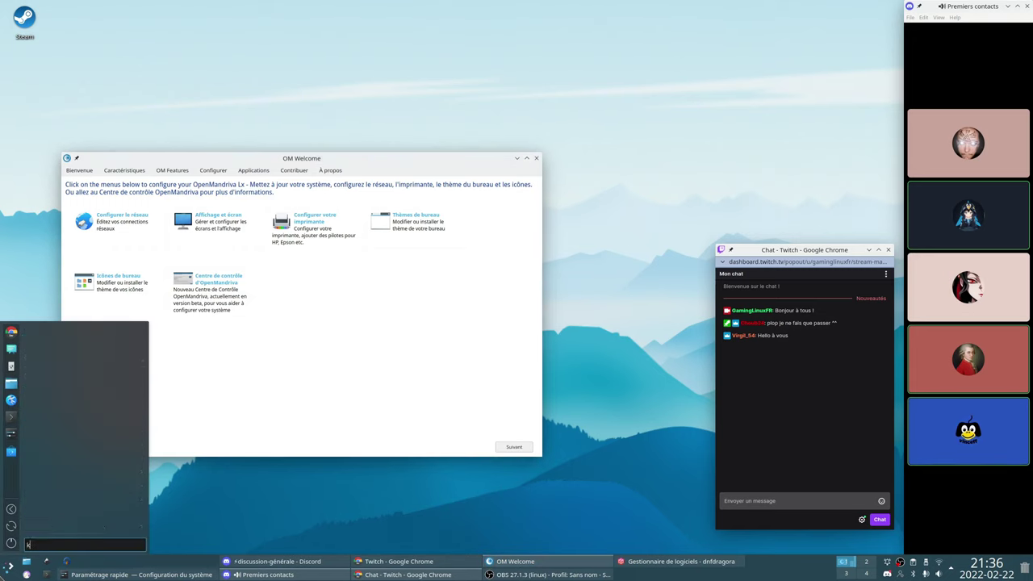
type("sys")
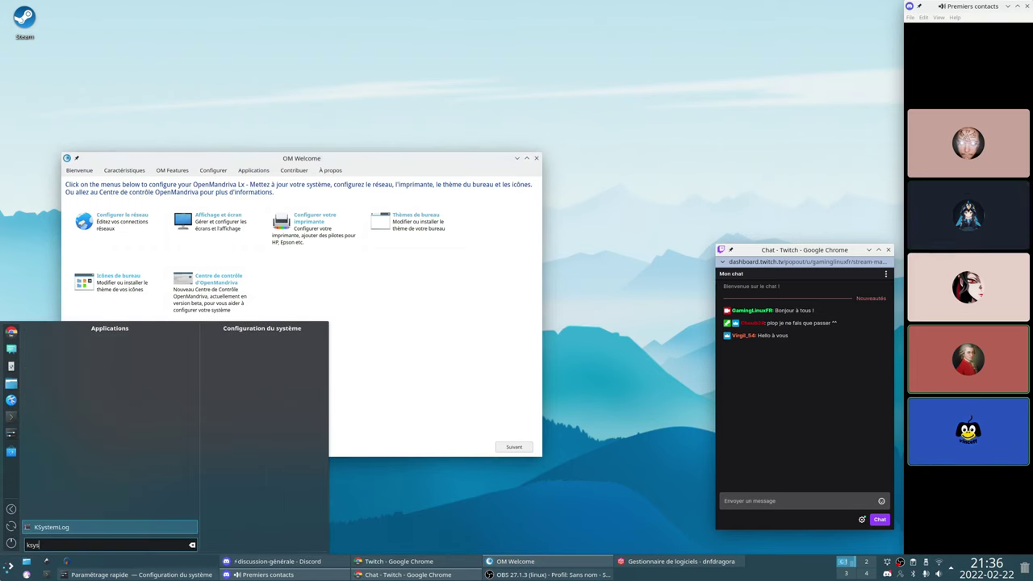
key("BackSpace")
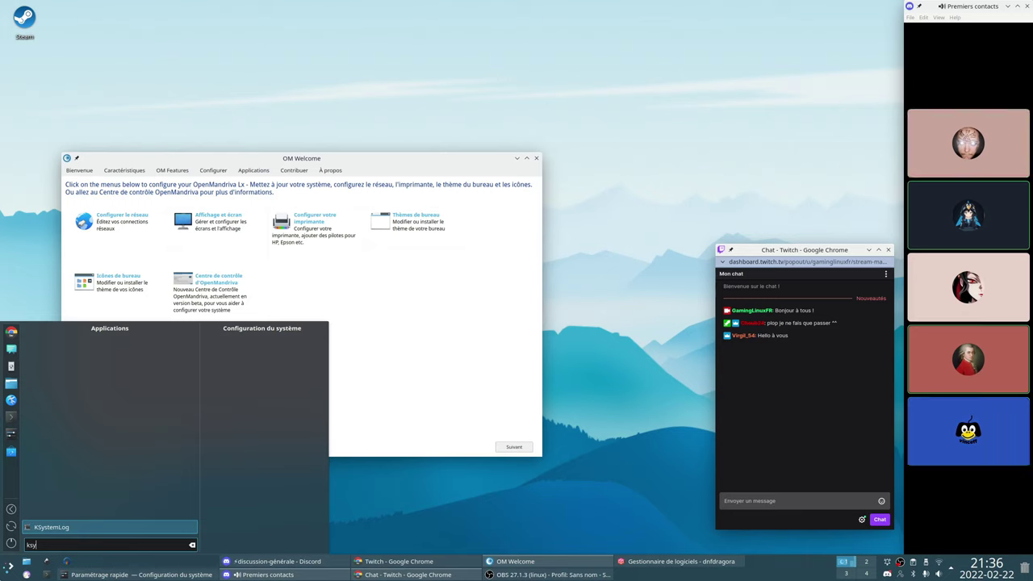
key("BackSpace")
key("BackSpace")
key("BackSpace")
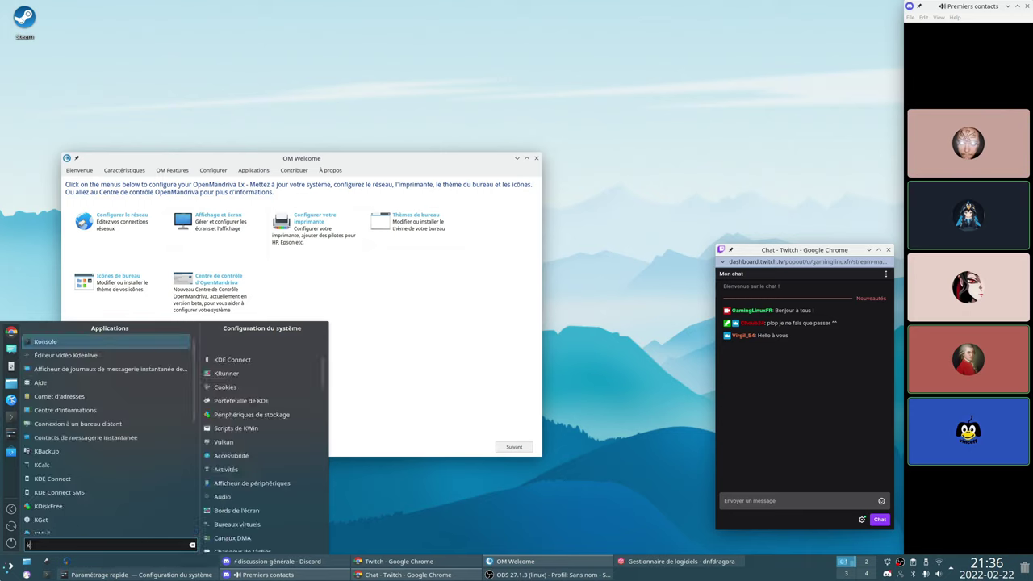
mouse_move(45, 502)
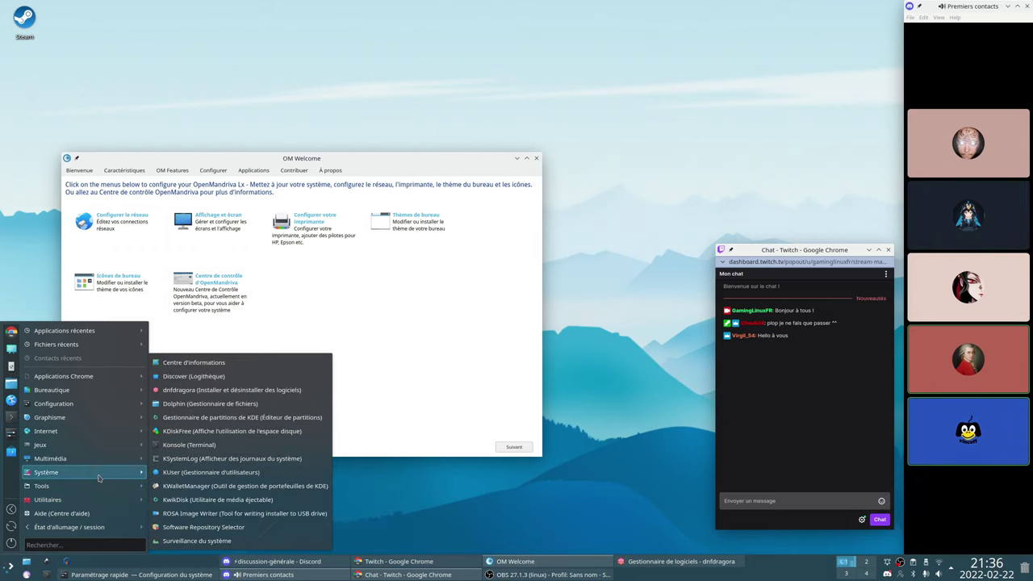
mouse_move(91, 487)
mouse_move(179, 484)
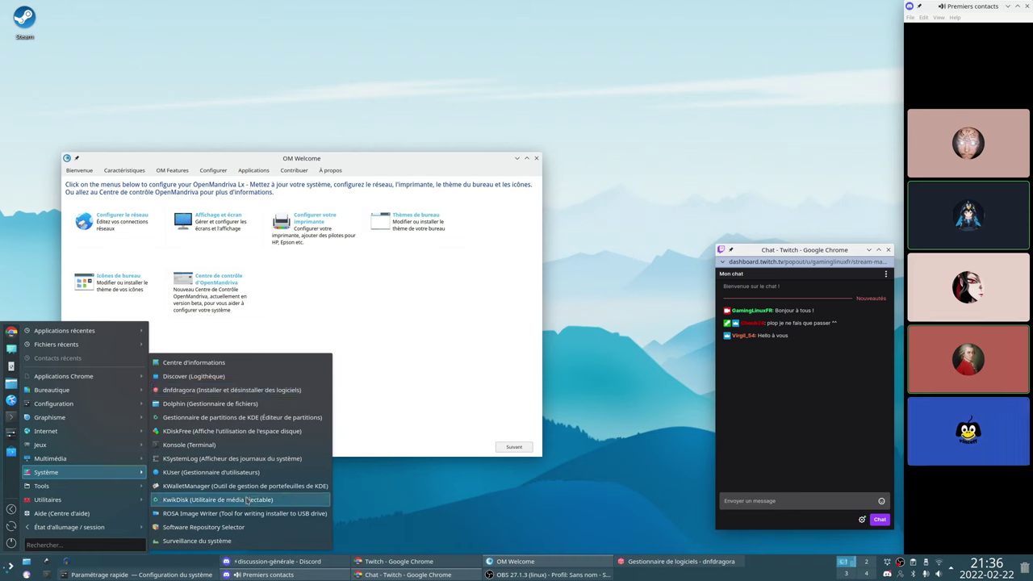
Launch System Monitor, enlarge it, and view its Applications, Historique and Processus pages
left_click(258, 541)
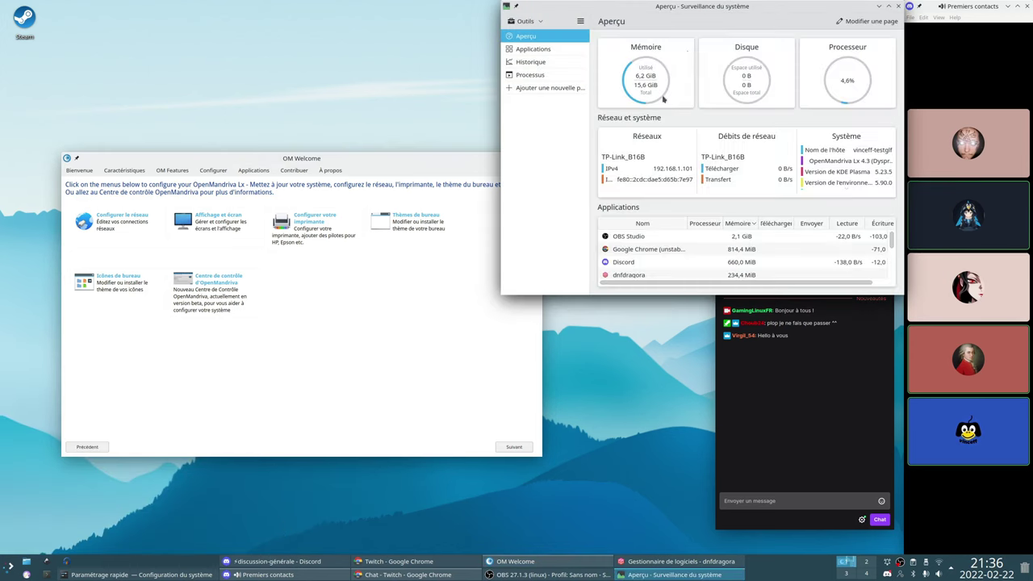
left_click_drag(688, 11, 455, 143)
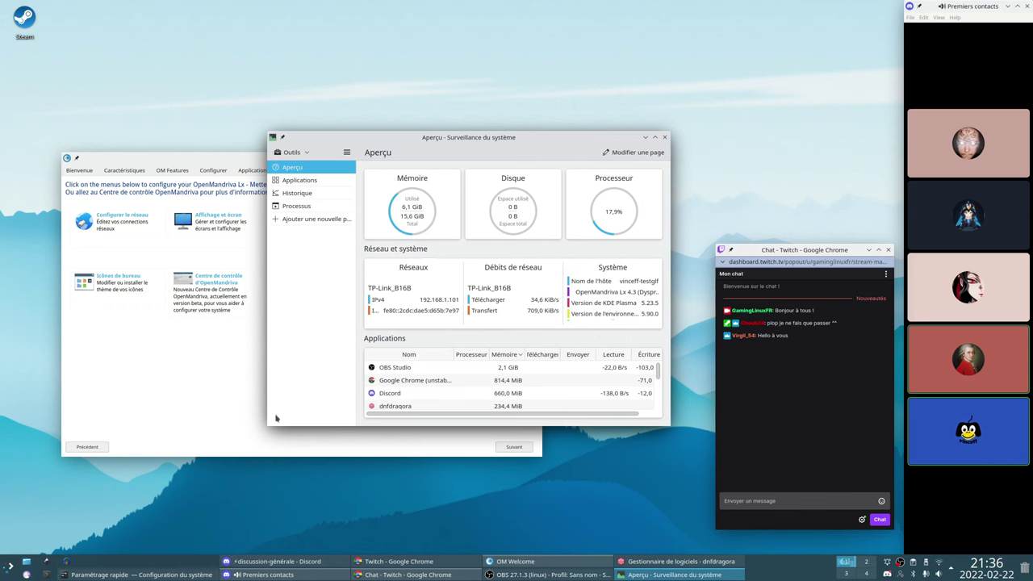
left_click_drag(265, 424, 109, 511)
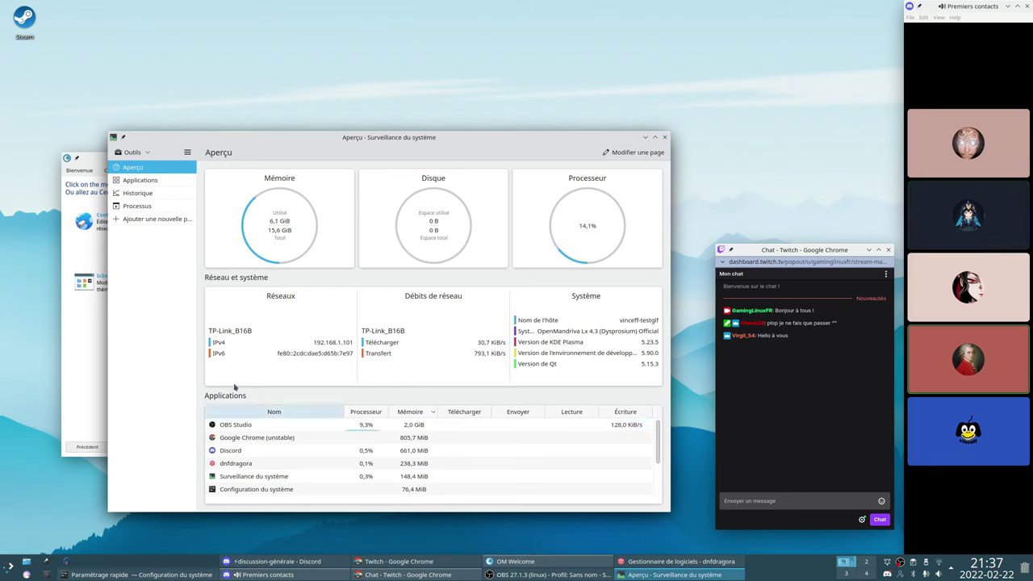
left_click(167, 185)
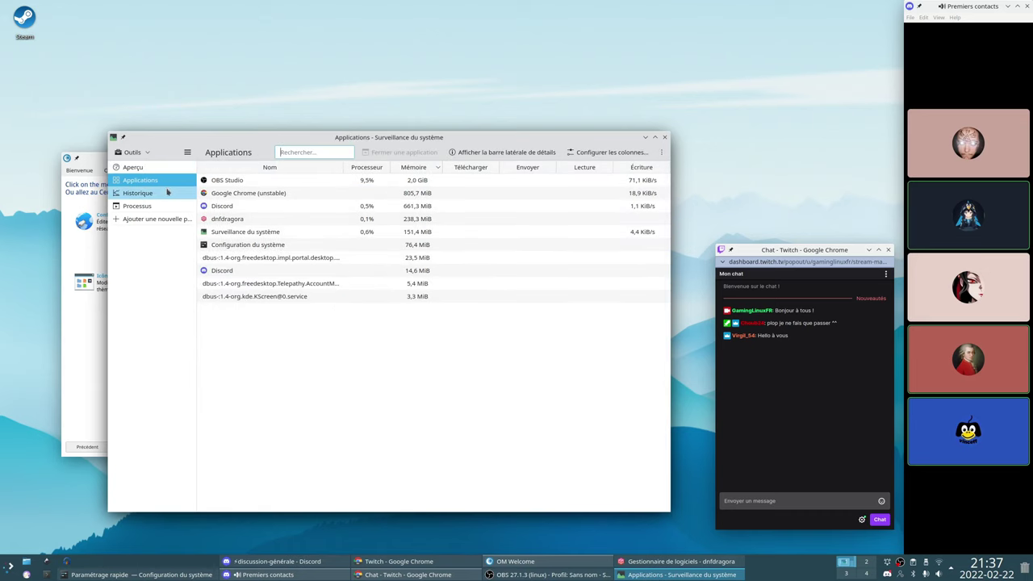
left_click(168, 192)
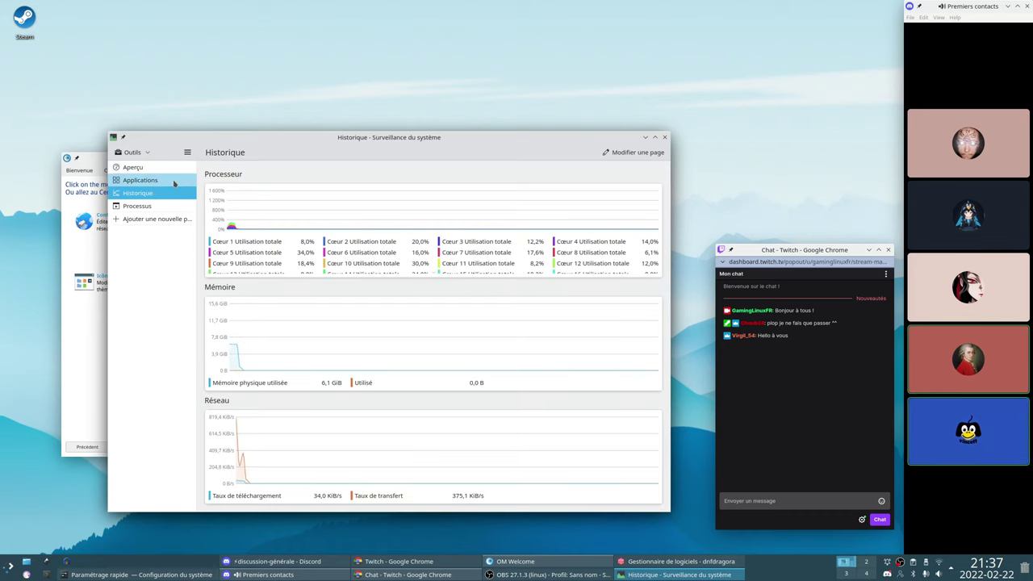
left_click(174, 184)
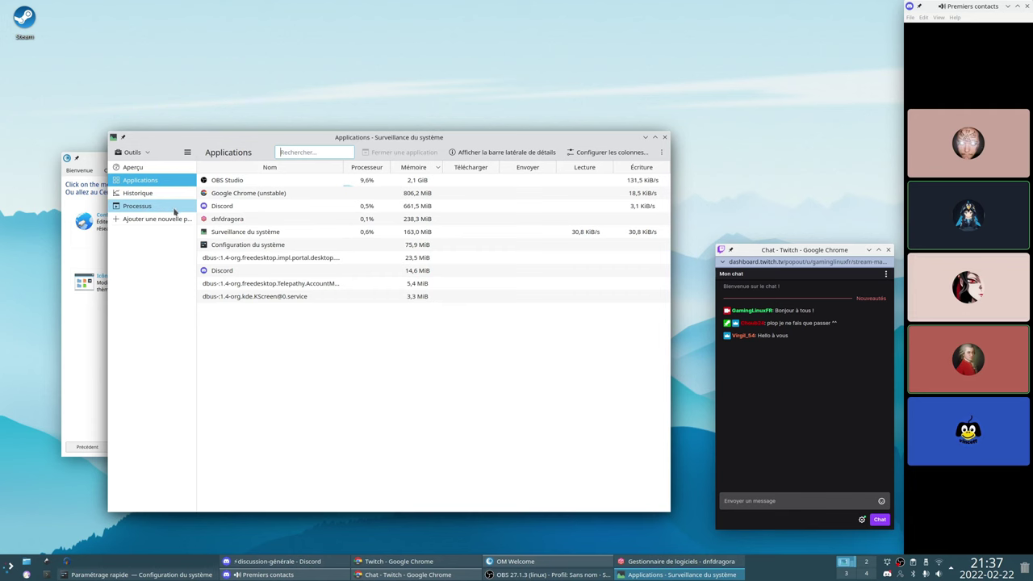
left_click(175, 208)
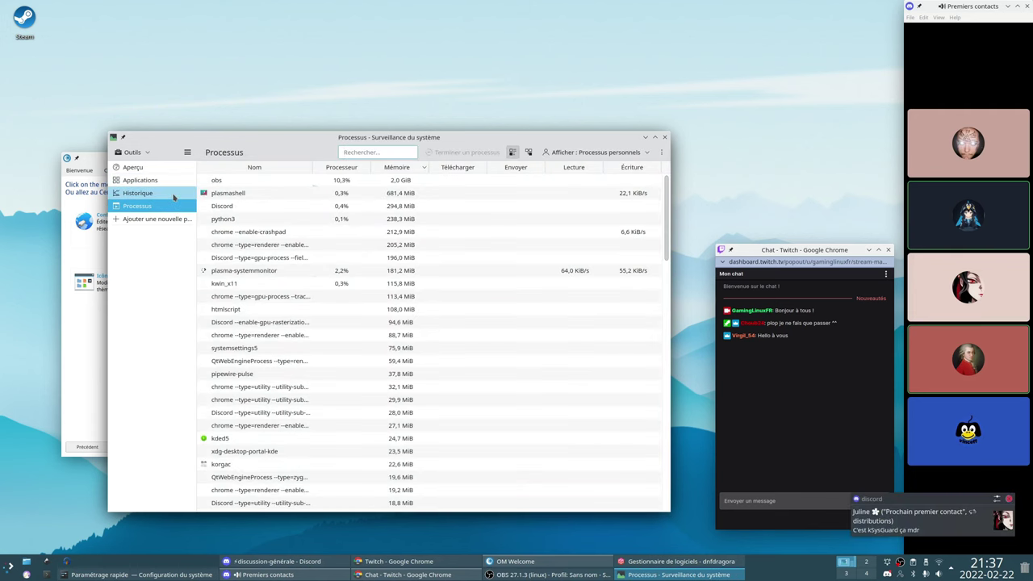
left_click(174, 195)
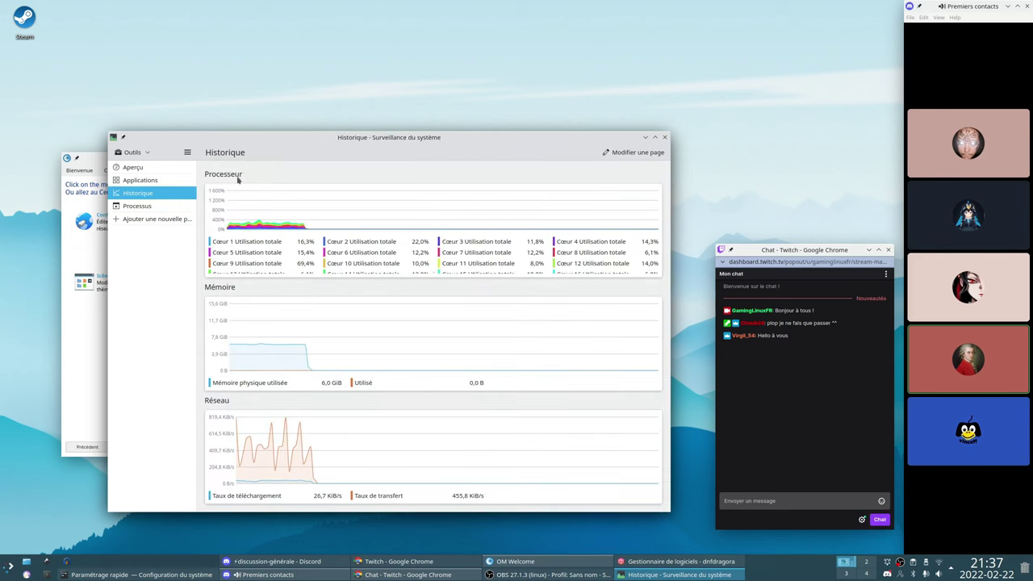
Shrink the System Monitor window, return to the Aperçu page, and close it
left_click_drag(272, 149, 366, 115)
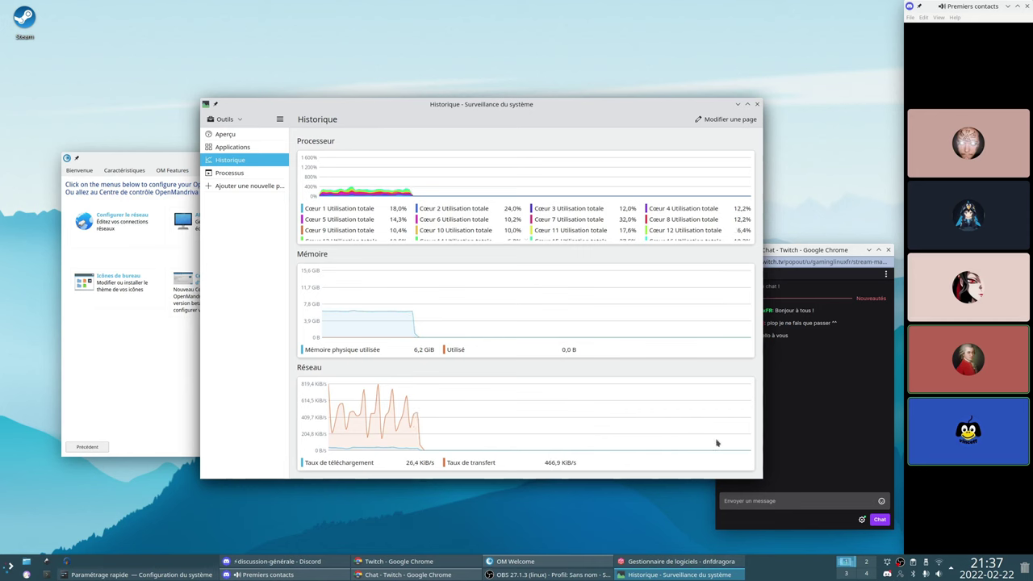
left_click_drag(760, 477, 725, 495)
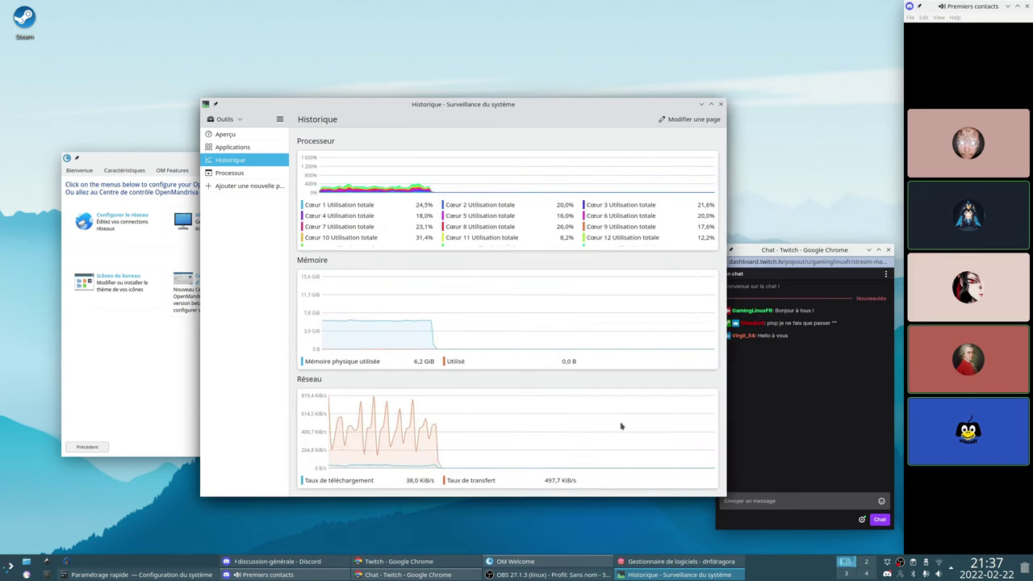
left_click(233, 147)
left_click(226, 134)
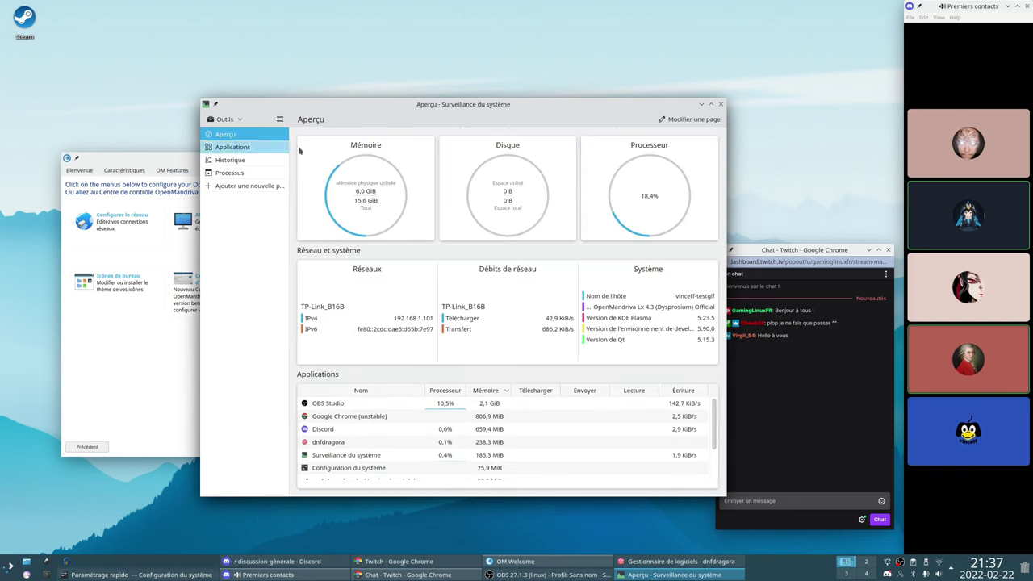
left_click(721, 104)
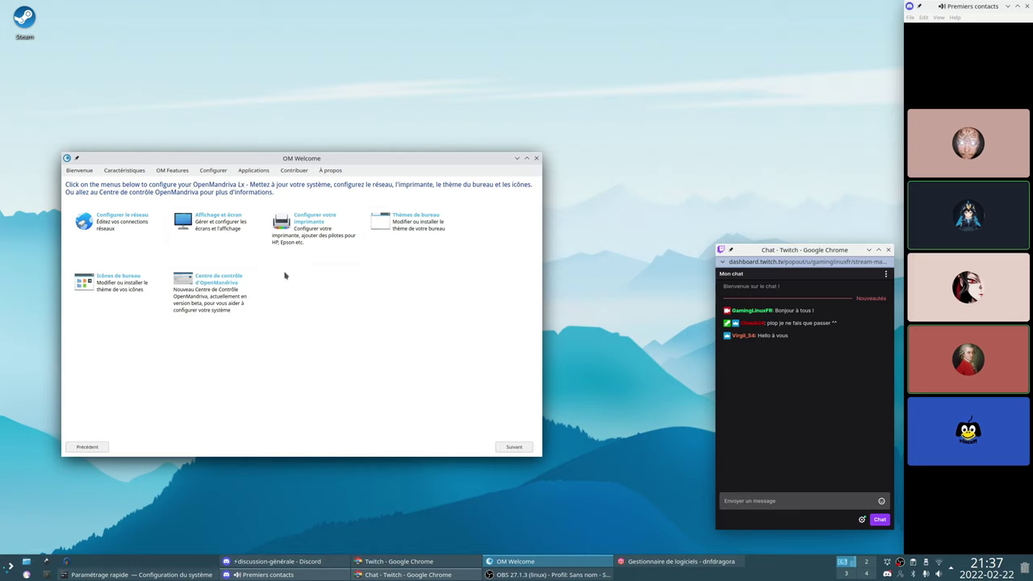
Start installing Dia from the Applications page, authorising with the password
left_click(253, 170)
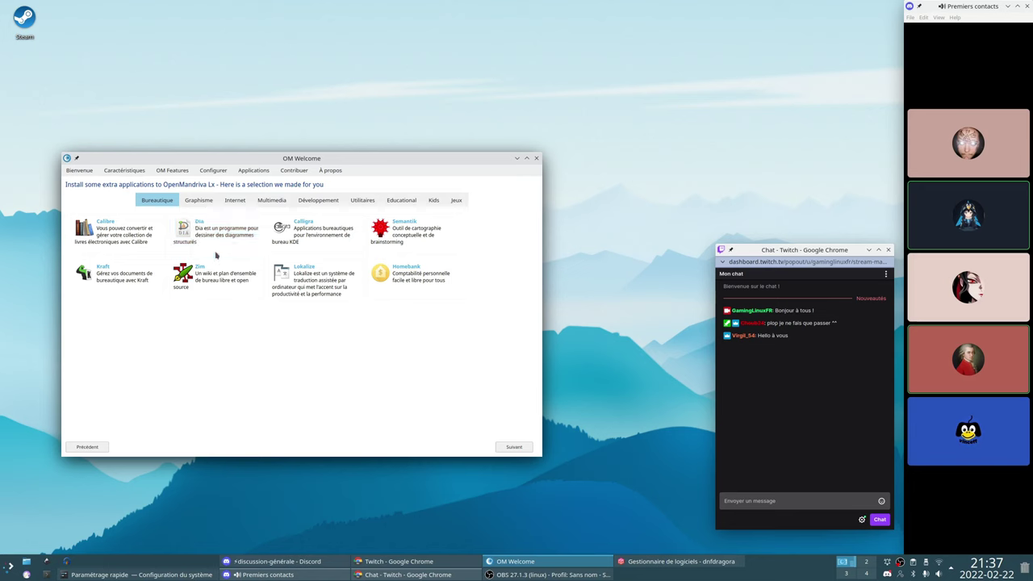
left_click(202, 225)
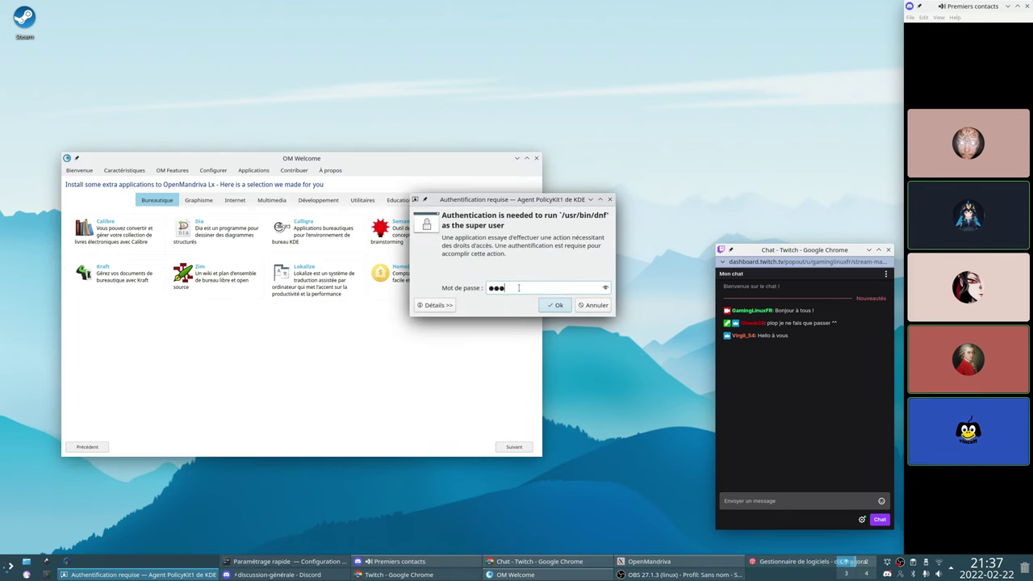
type("*****")
key("Return")
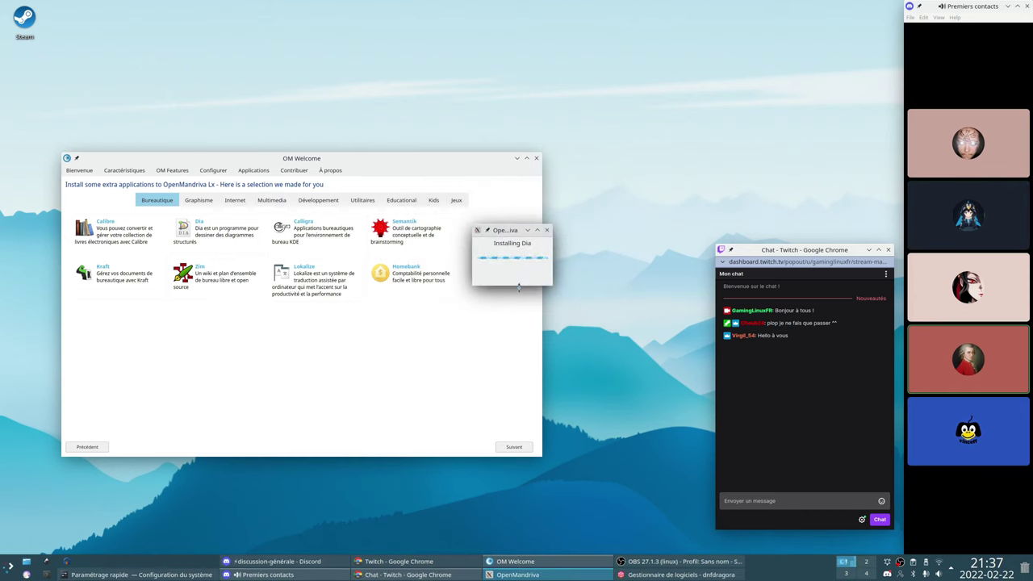
Wait for the Dia installation to finish and acknowledge the success message
left_click_drag(474, 285, 305, 331)
left_click_drag(379, 236, 342, 330)
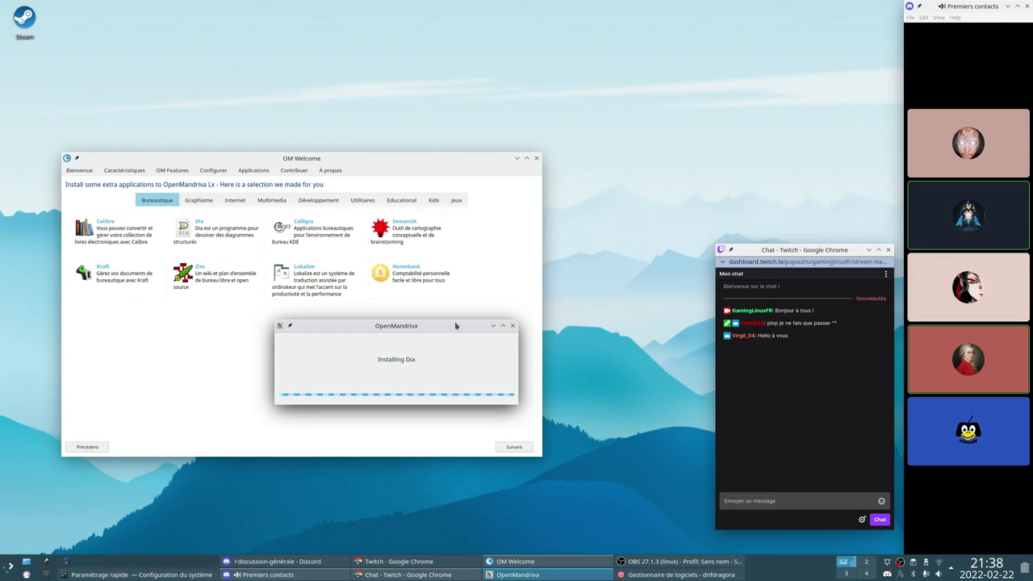
mouse_move(455, 325)
left_mouse_down()
mouse_move(454, 315)
mouse_move(452, 355)
mouse_move(458, 335)
left_mouse_up()
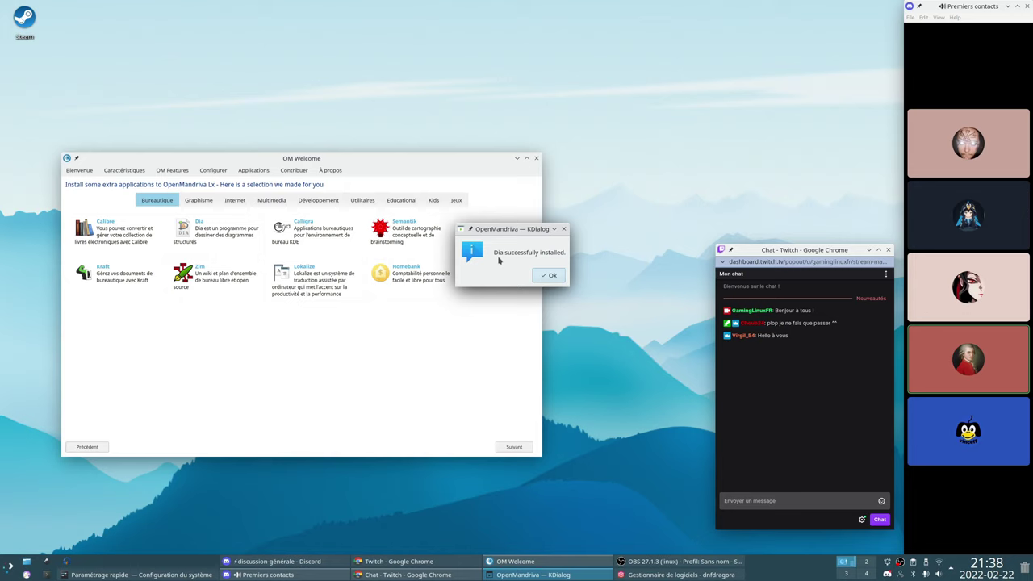
left_click_drag(503, 241, 495, 301)
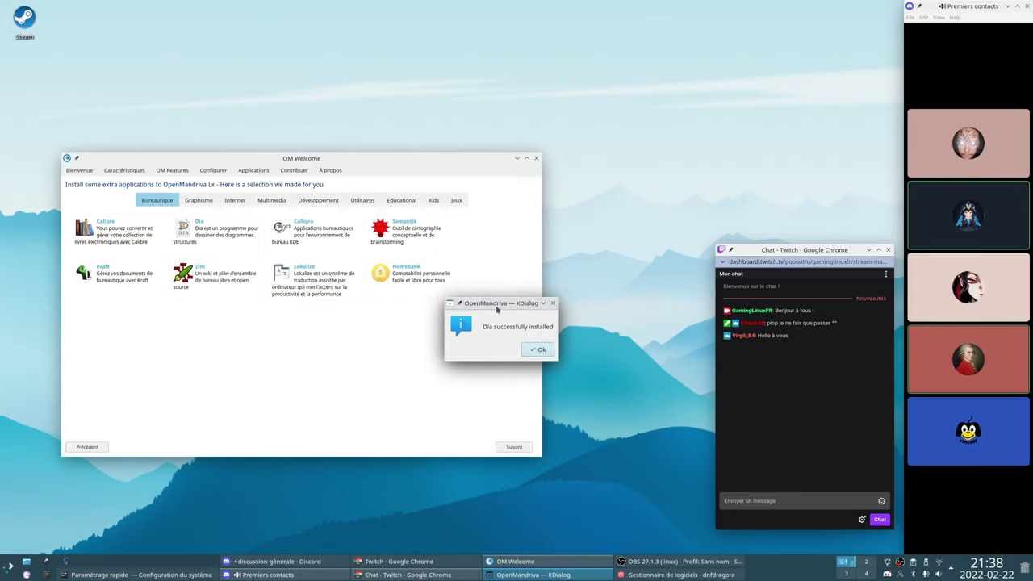
left_click(538, 348)
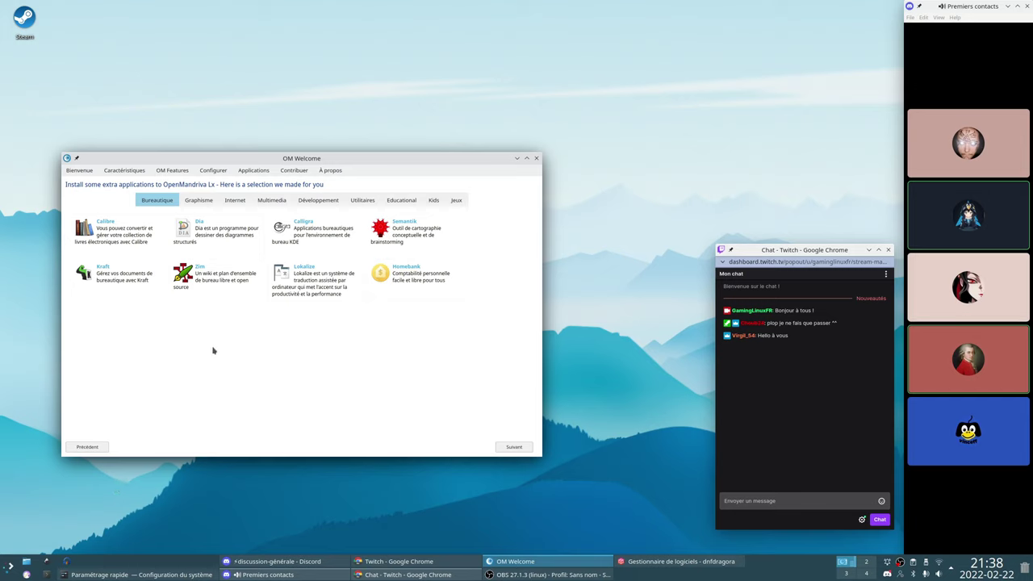
Minimise OM Welcome, launch Konsole from the taskbar, and move and shrink its window
left_click(517, 158)
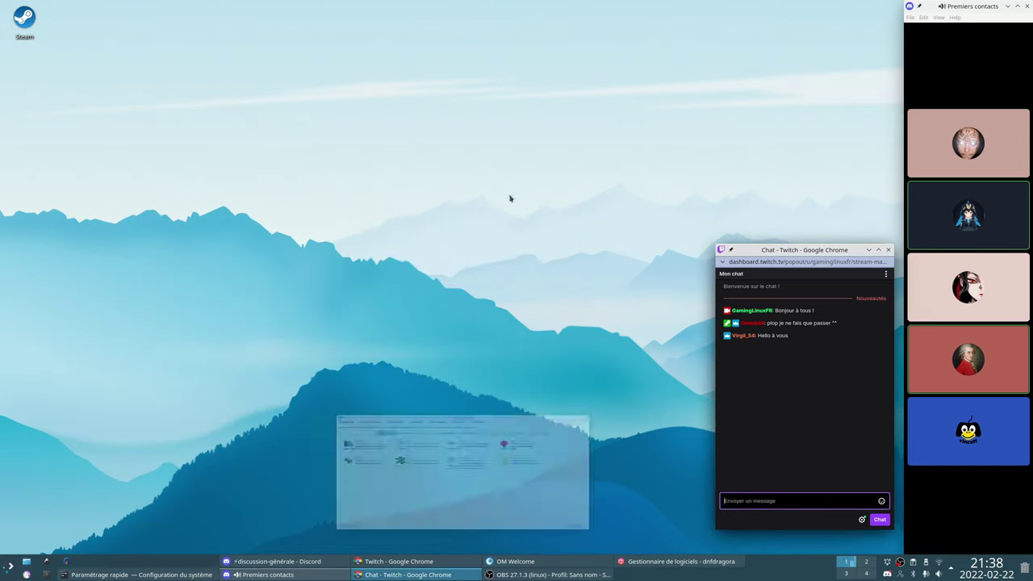
left_click(46, 574)
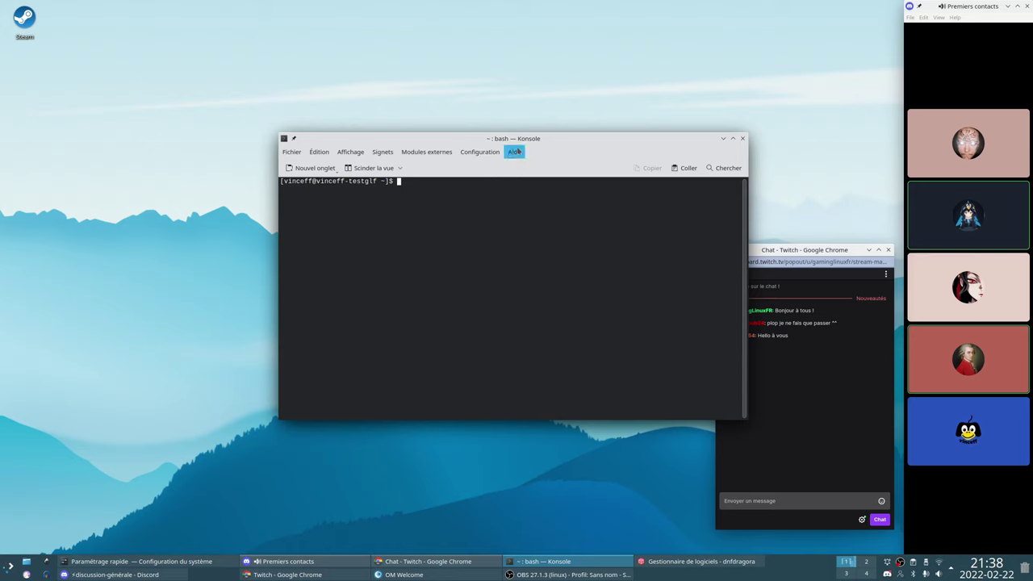
left_click_drag(517, 138, 360, 185)
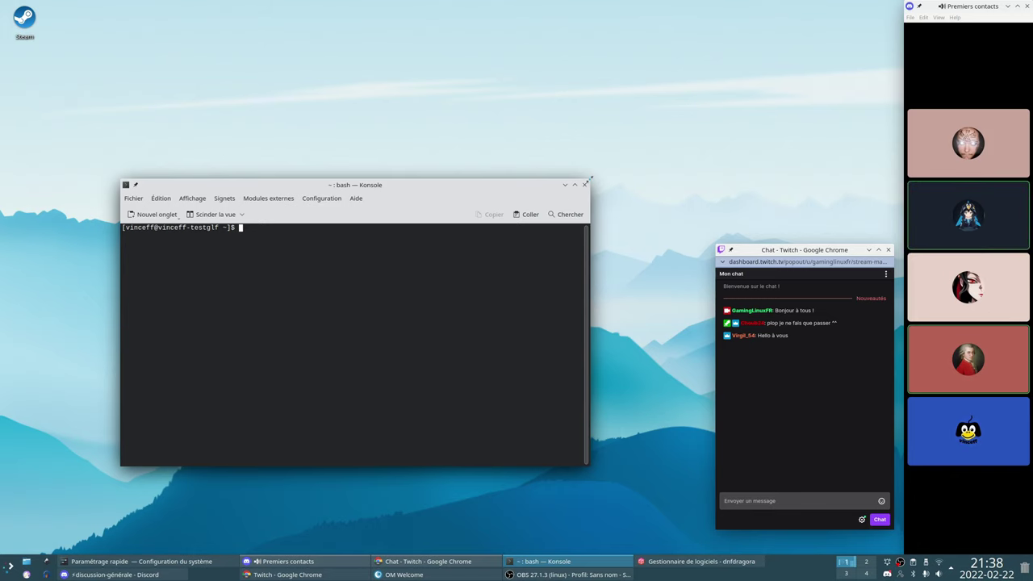
left_click_drag(591, 178, 469, 193)
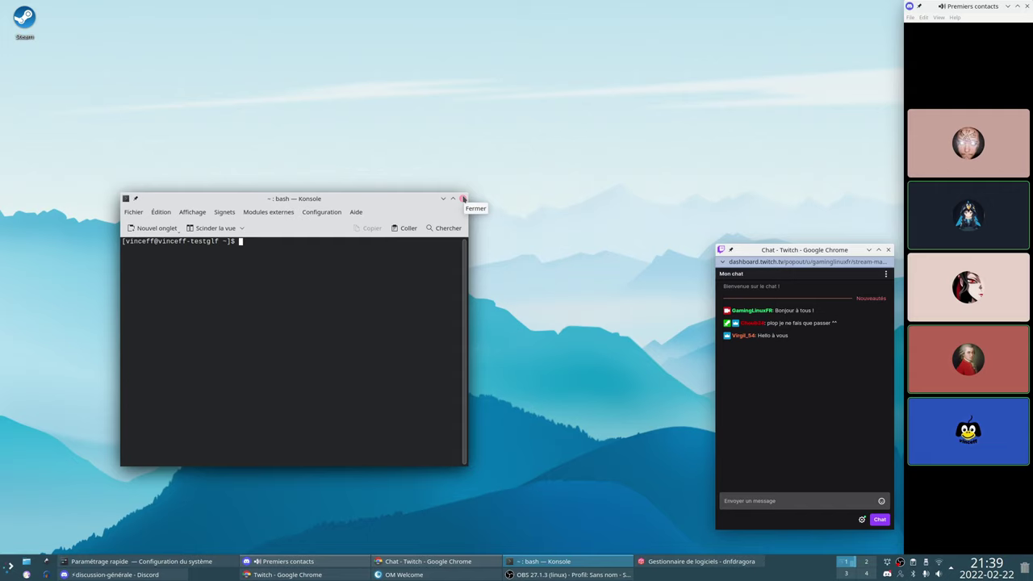
Close Konsole and launch dnfdragora from the launcher, keeping only one window open
left_click(464, 199)
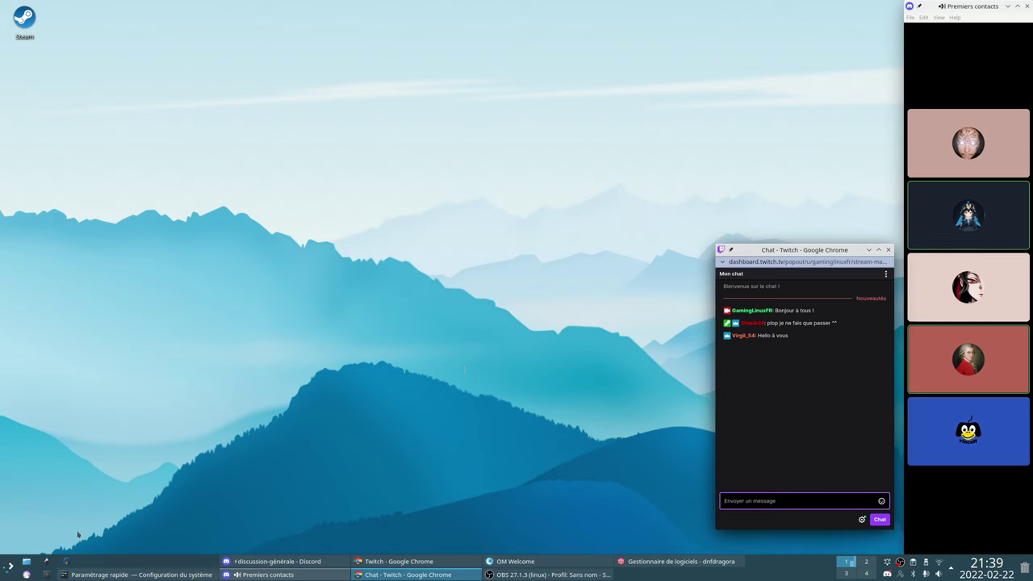
left_click(6, 565)
type("dnfdragora")
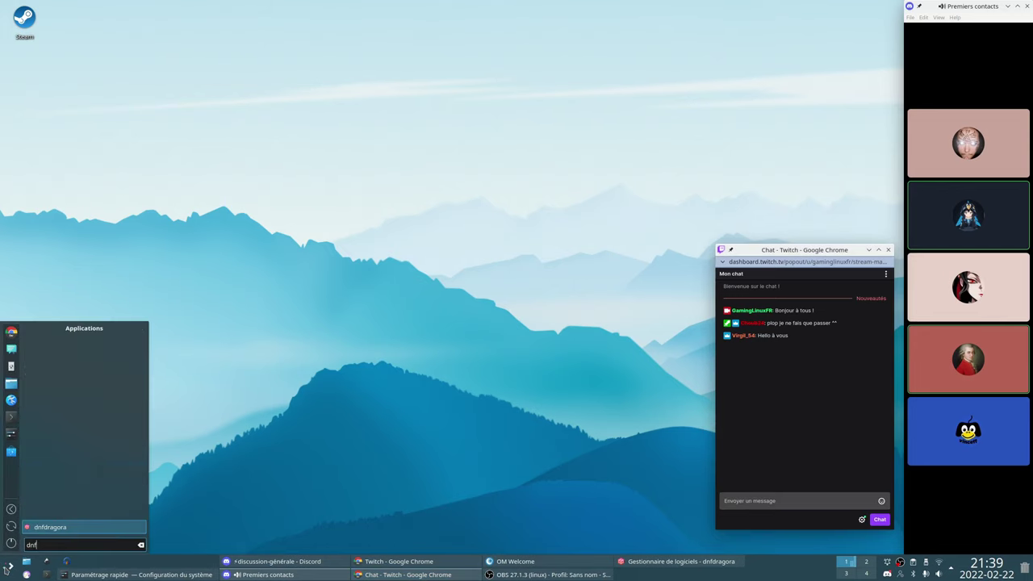
key("Return")
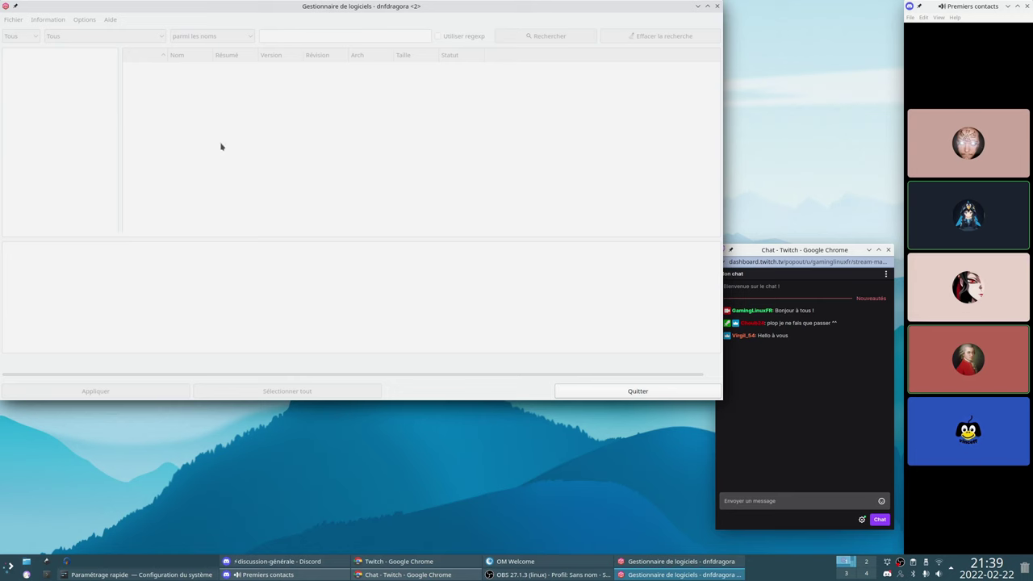
left_click_drag(331, 7, 339, 56)
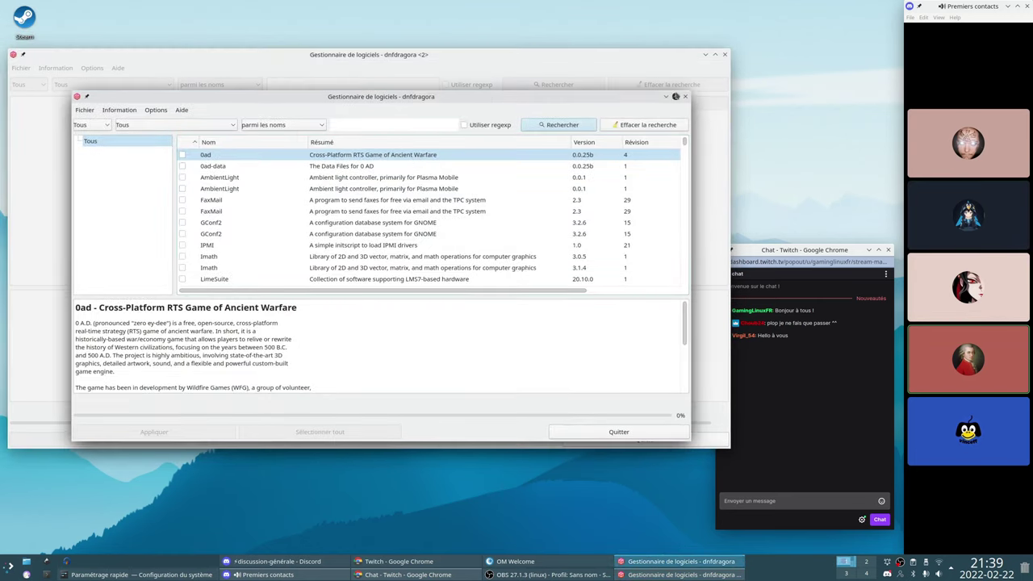
left_click(724, 54)
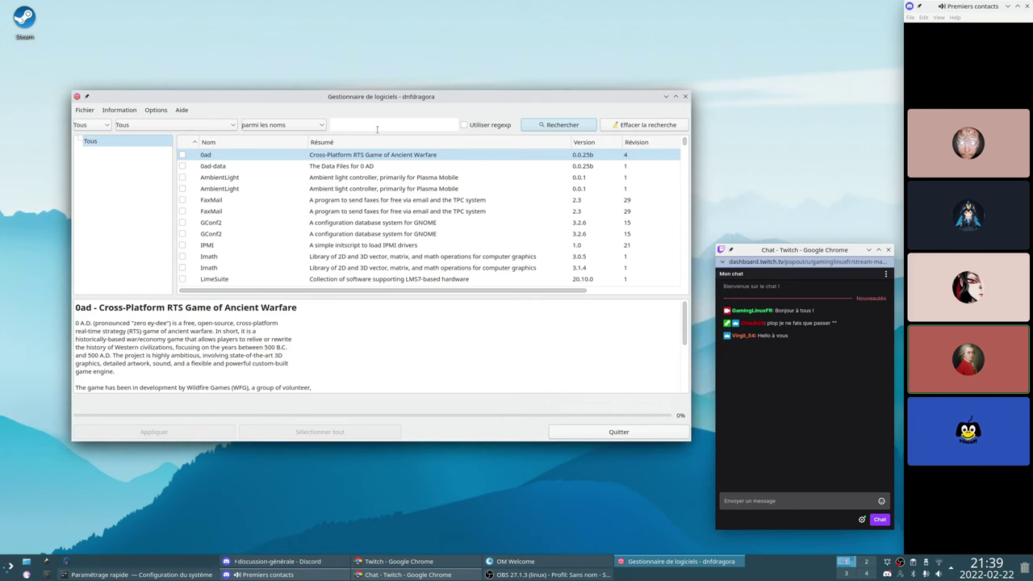
Search dnfdragora's packages for 'nvidia'
left_click(376, 126)
type("nvidia")
key("Return")
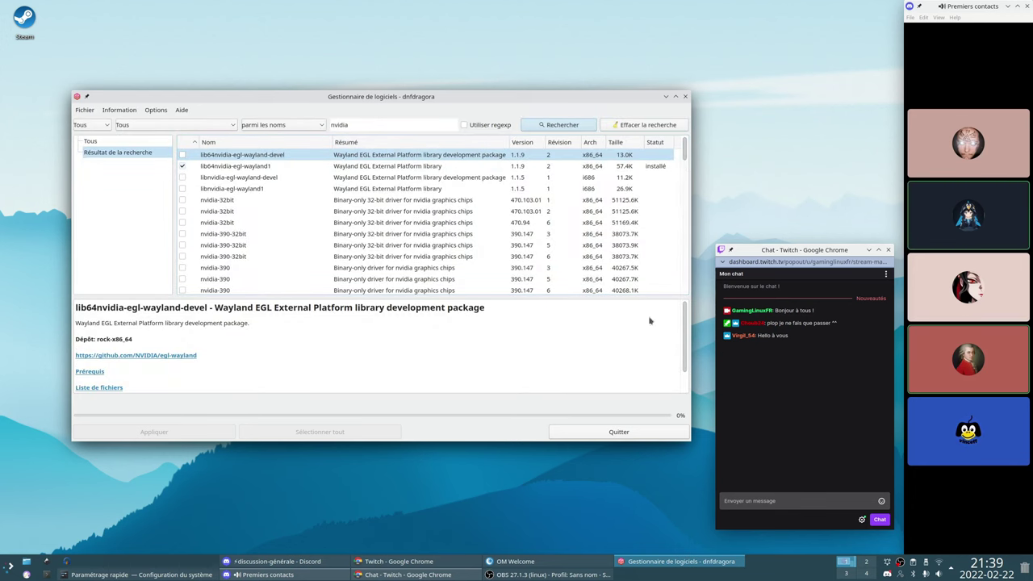
Enlarge the window and scroll through the nvidia driver results (495.46, 470.103.01, 470.94)
left_click_drag(690, 440, 798, 535)
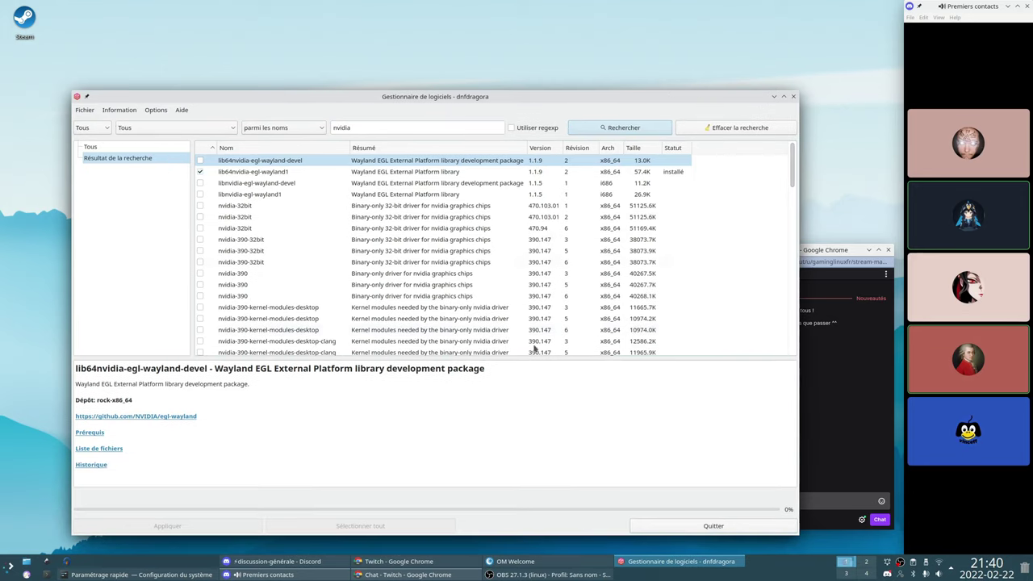
left_click_drag(71, 91, 20, 51)
scroll(330, 184, "down", 3)
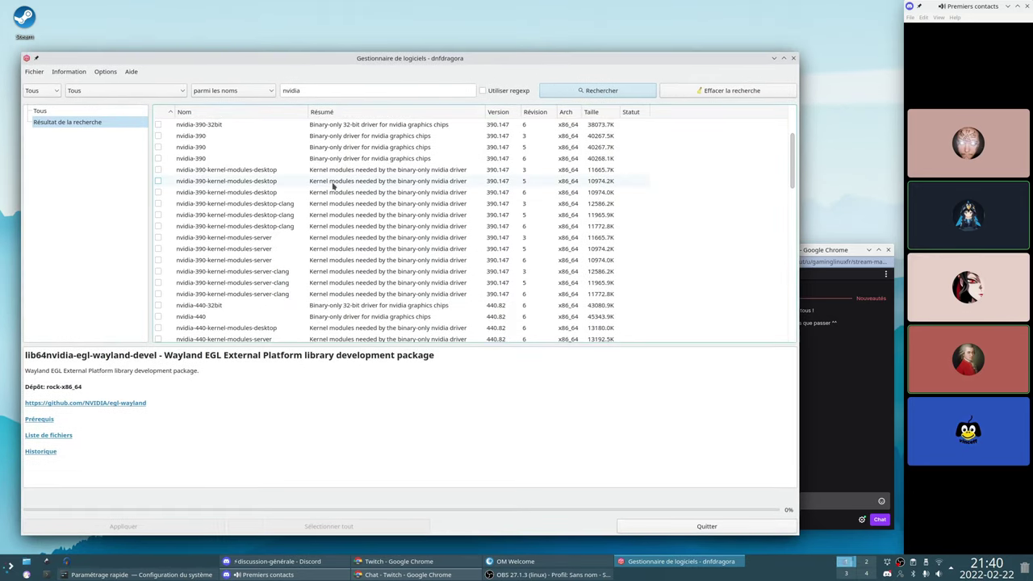
scroll(332, 185, "down", 2)
scroll(333, 186, "up", 5)
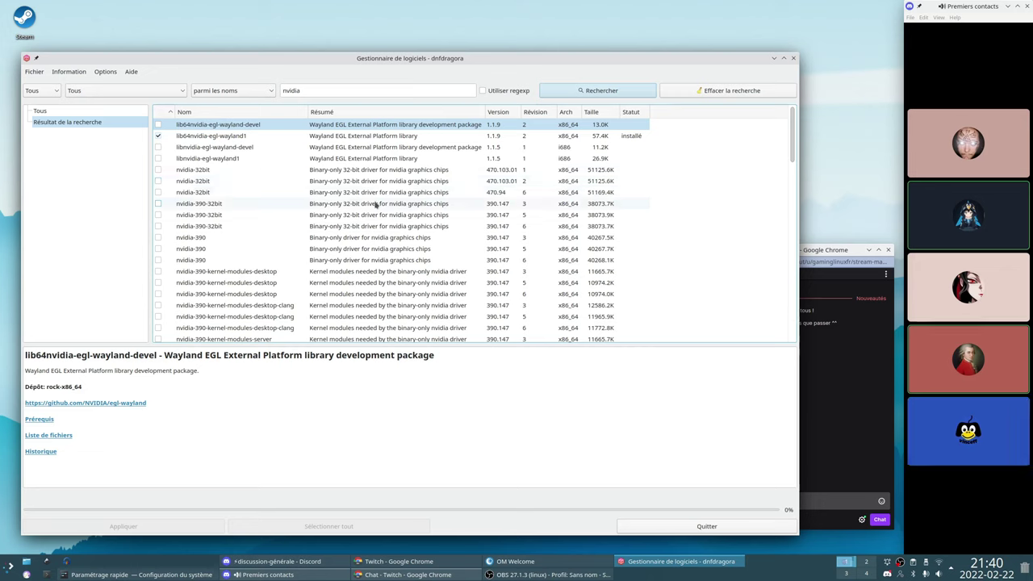
scroll(348, 233, "down", 1)
scroll(349, 233, "down", 3)
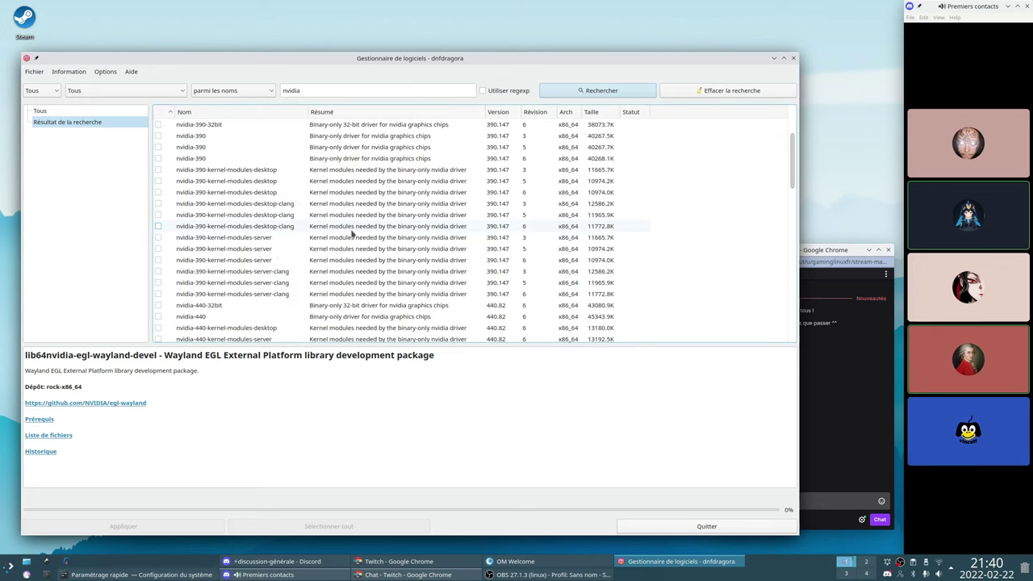
scroll(351, 234, "down", 5)
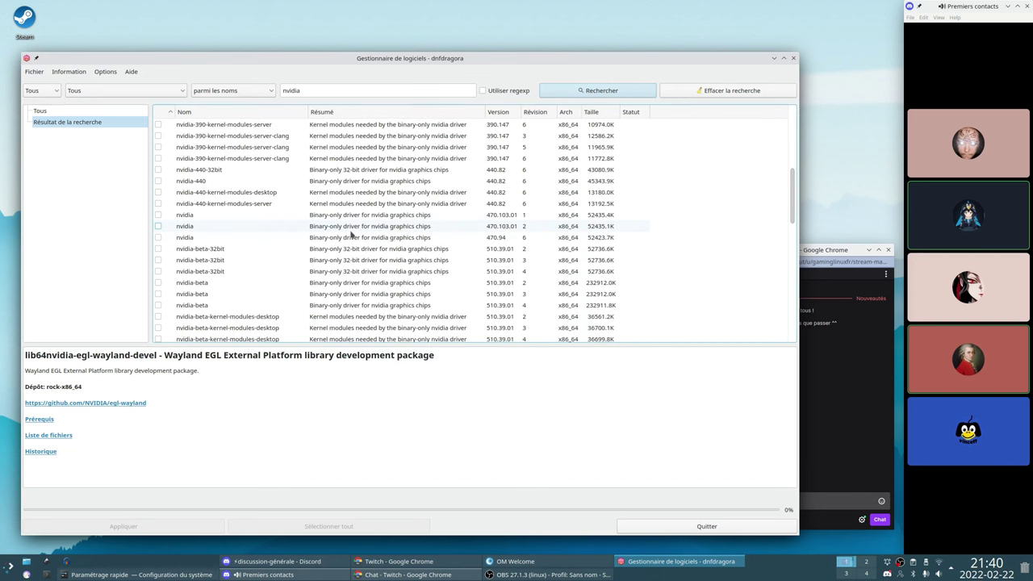
scroll(352, 234, "down", 1)
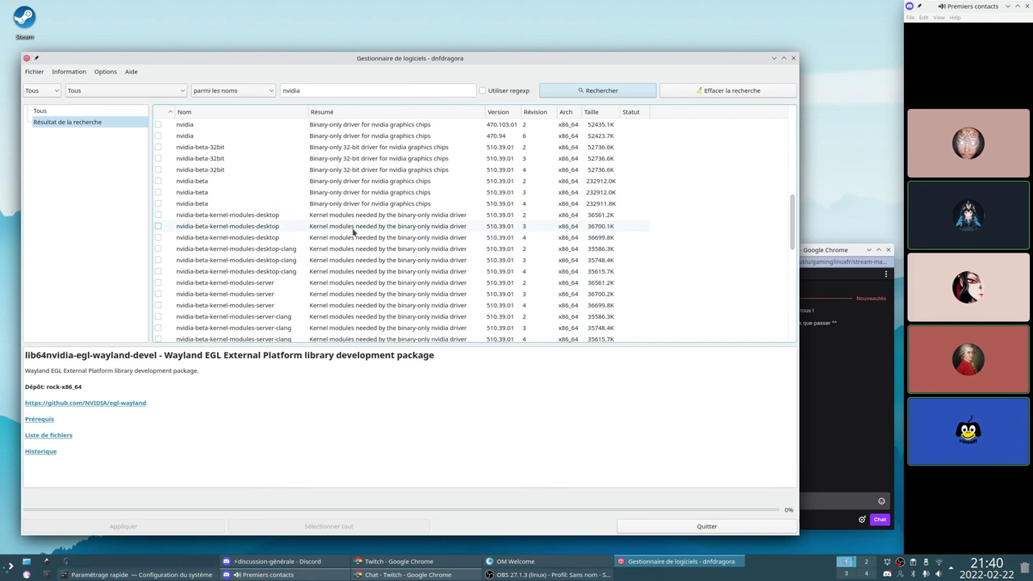
scroll(352, 231, "down", 4)
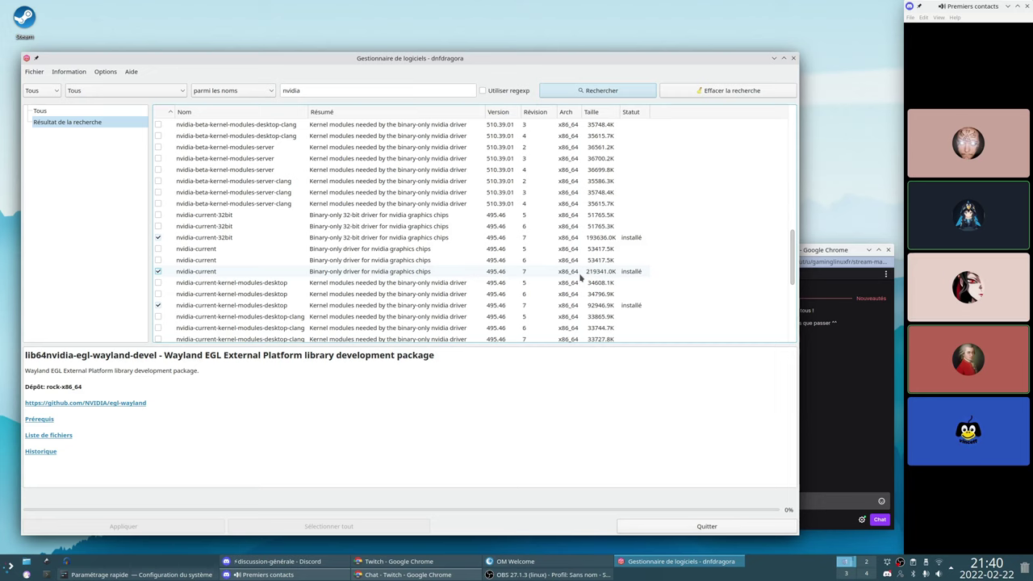
scroll(579, 277, "down", 7)
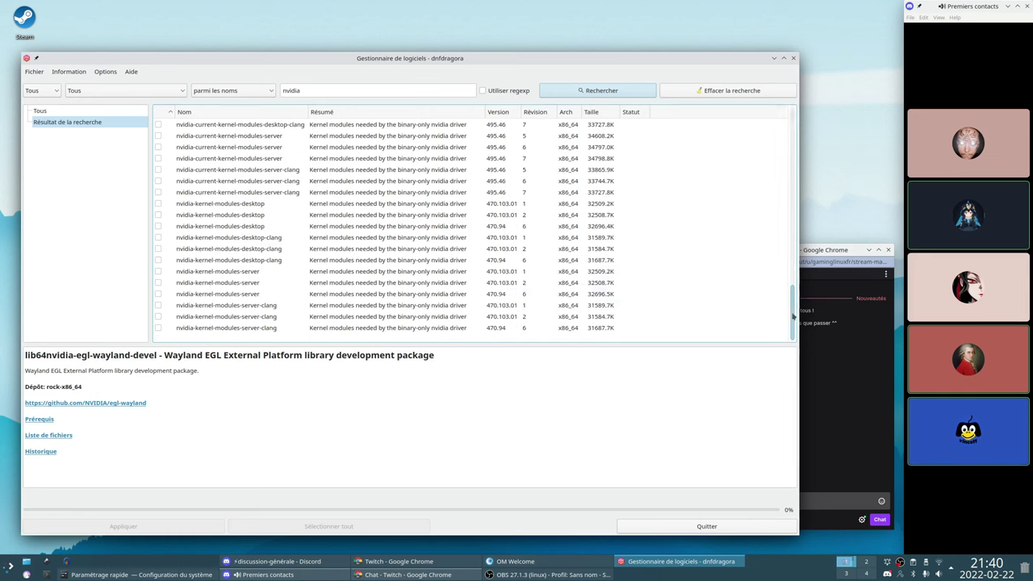
Shrink dnfdragora to uncover the chat window and select the nvidia 470.94 package
left_click_drag(793, 317, 794, 226)
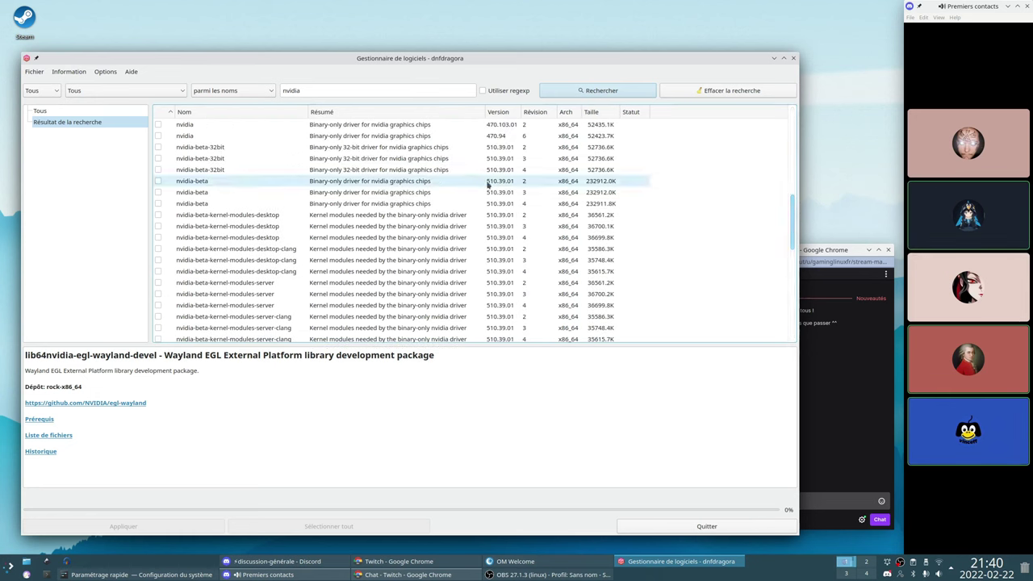
scroll(486, 213, "down", 1)
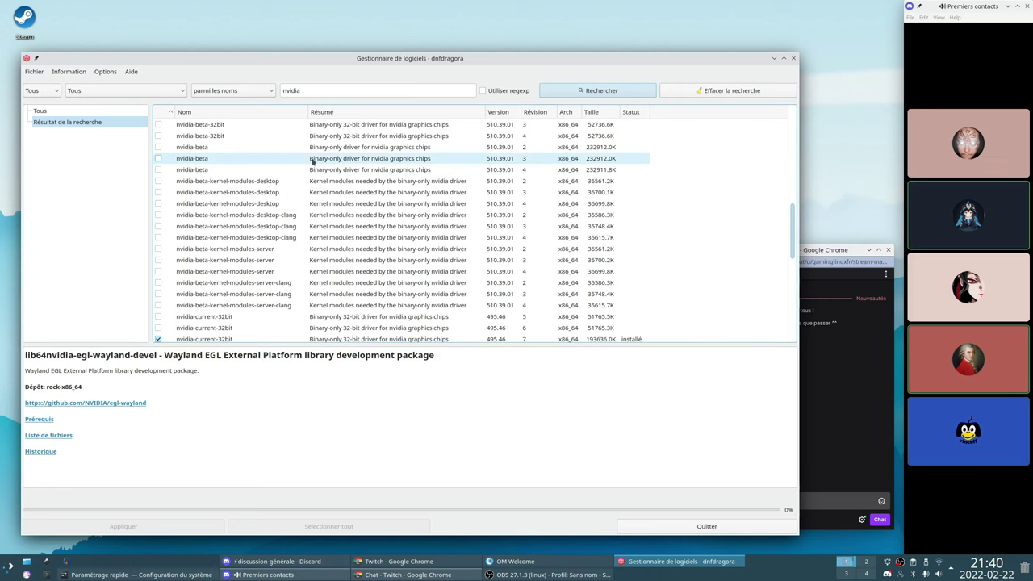
scroll(312, 159, "up", 1)
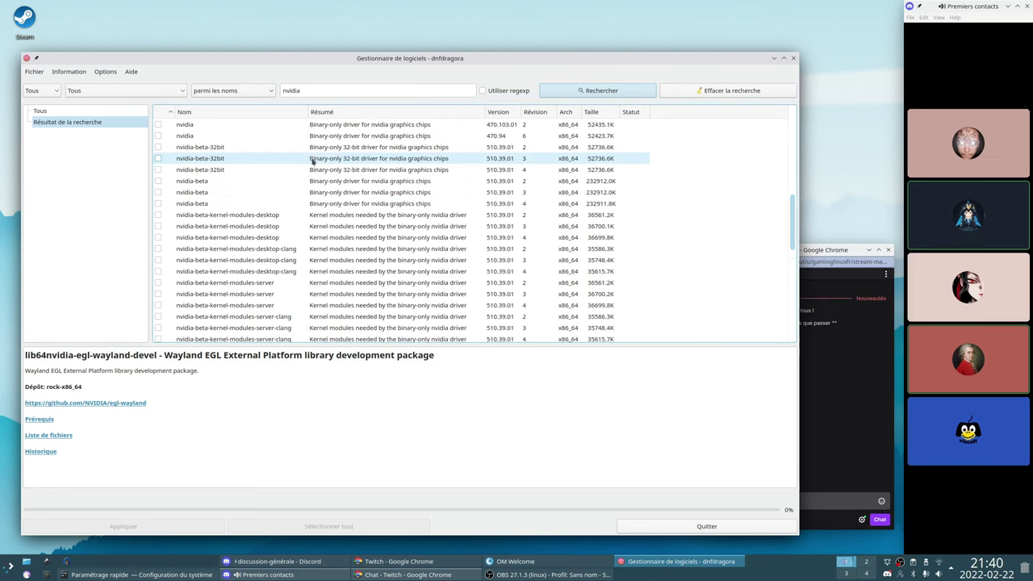
scroll(313, 159, "down", 1)
scroll(312, 160, "down", 1)
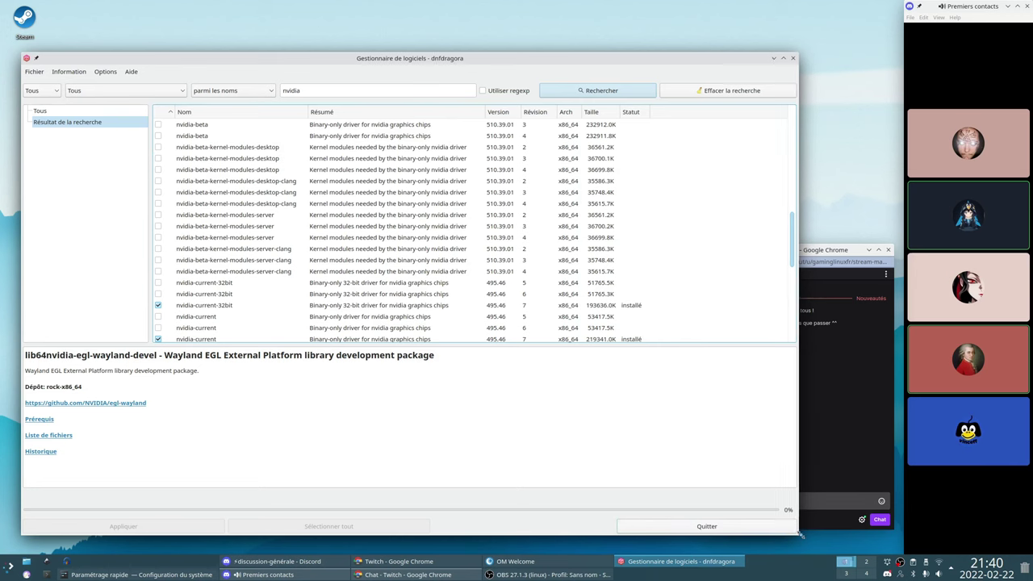
left_click_drag(798, 534, 620, 459)
scroll(380, 233, "down", 1)
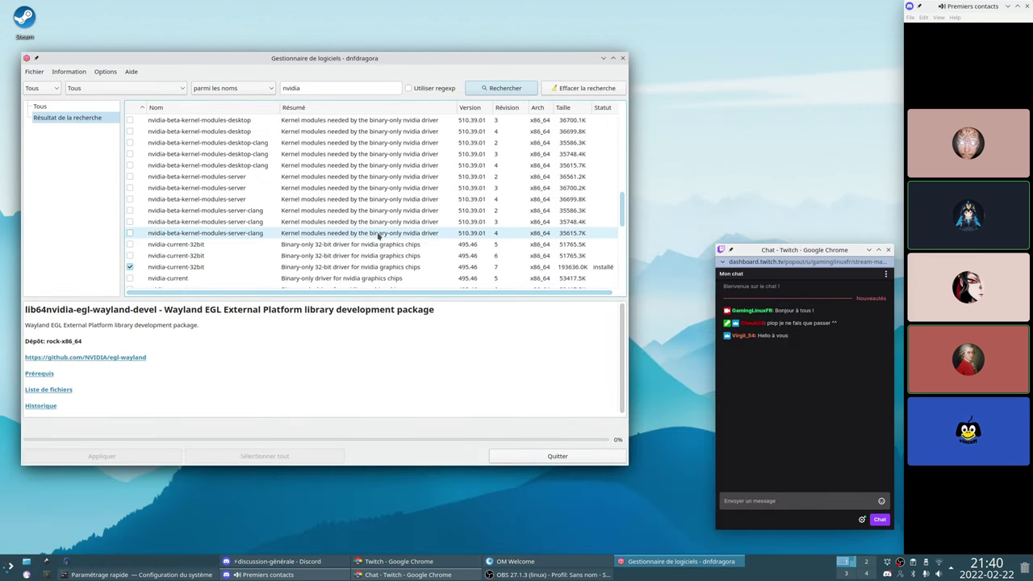
left_click_drag(618, 225, 633, 189)
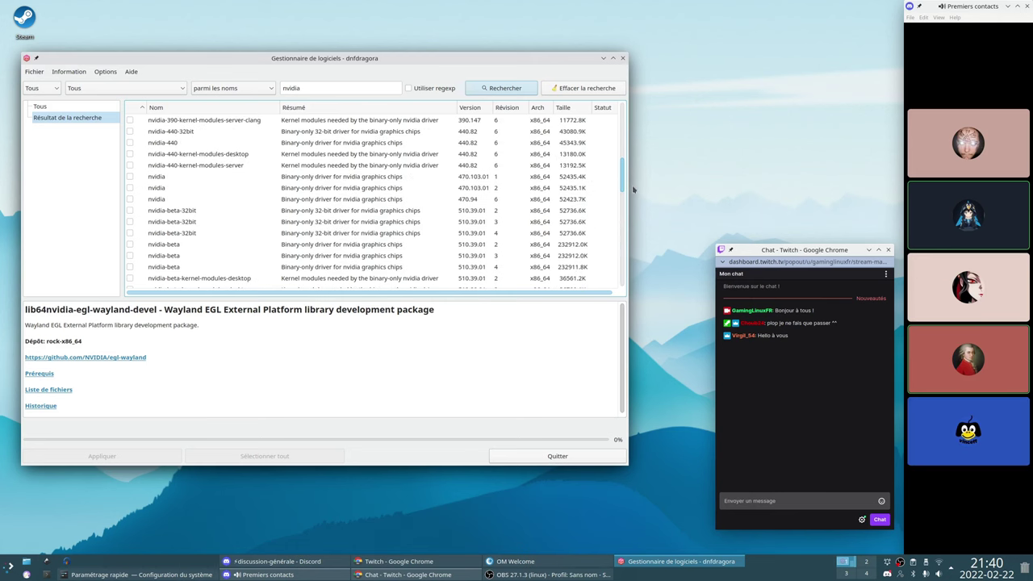
left_click(532, 202)
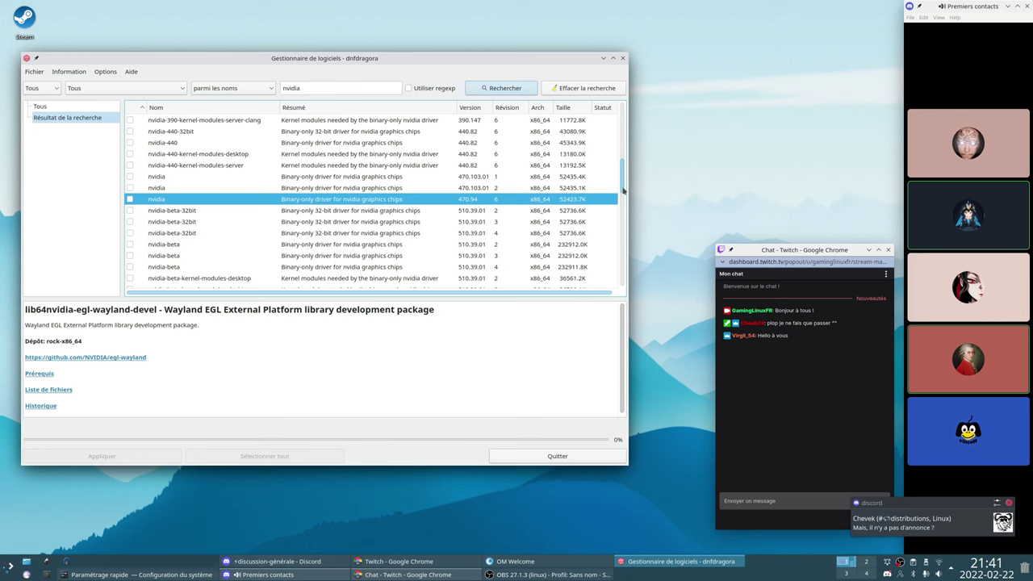
scroll(622, 190, "down", 1)
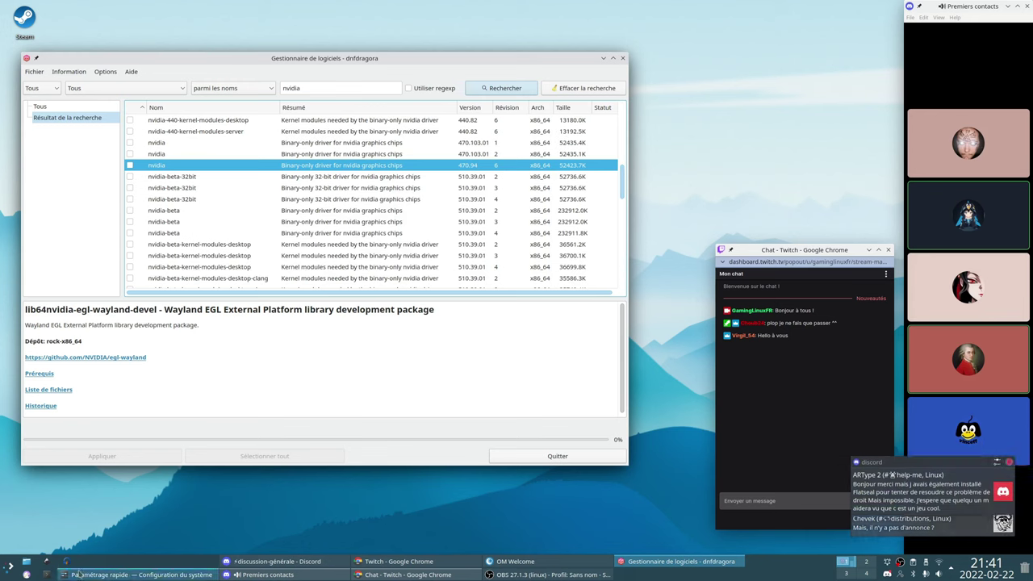
Open a new terminal and run the full system-information command with the -Fx option
key("ctrl+alt+t")
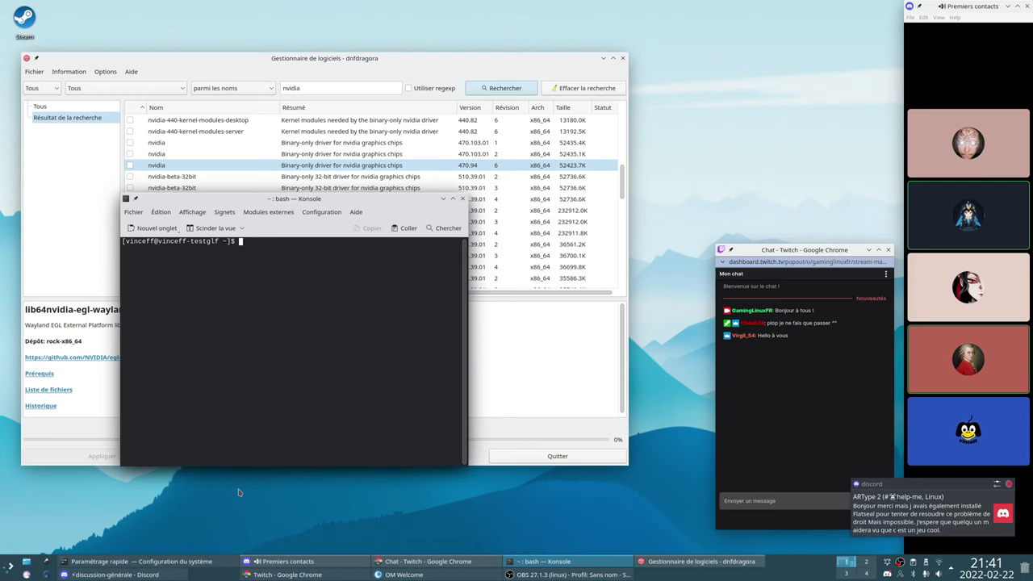
type("inii -Dx")
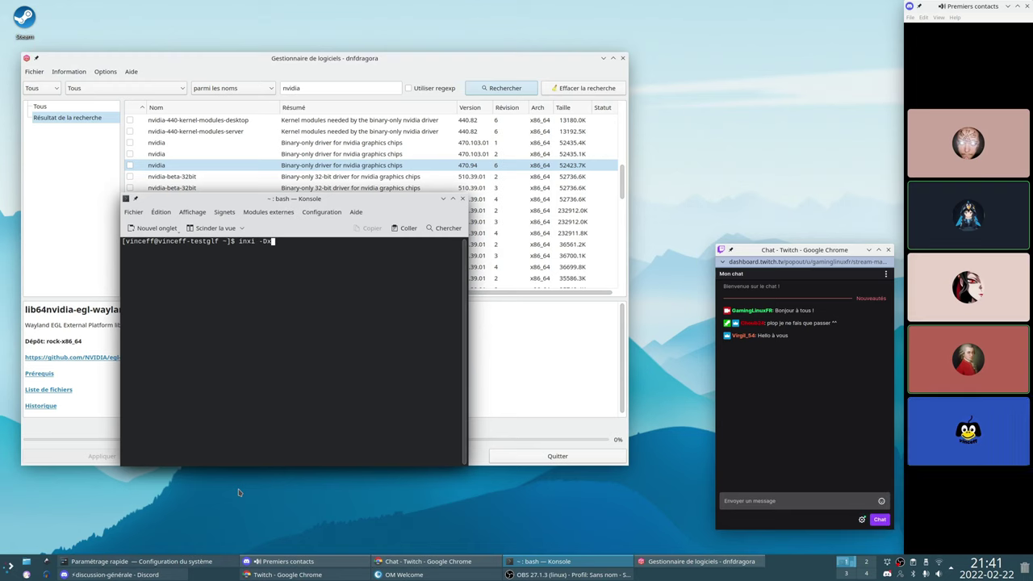
key("BackSpace")
type("Fx")
key("Return")
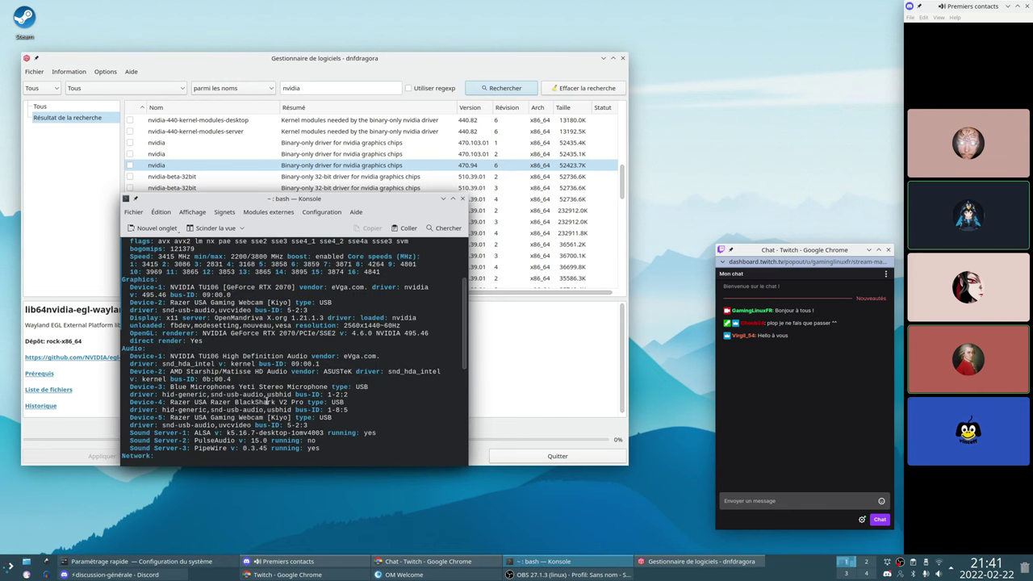
Highlight the OpenGL 'NVIDIA 495.46' version, reposition and enlarge the terminal, then minimize it
left_click_drag(430, 332, 323, 331)
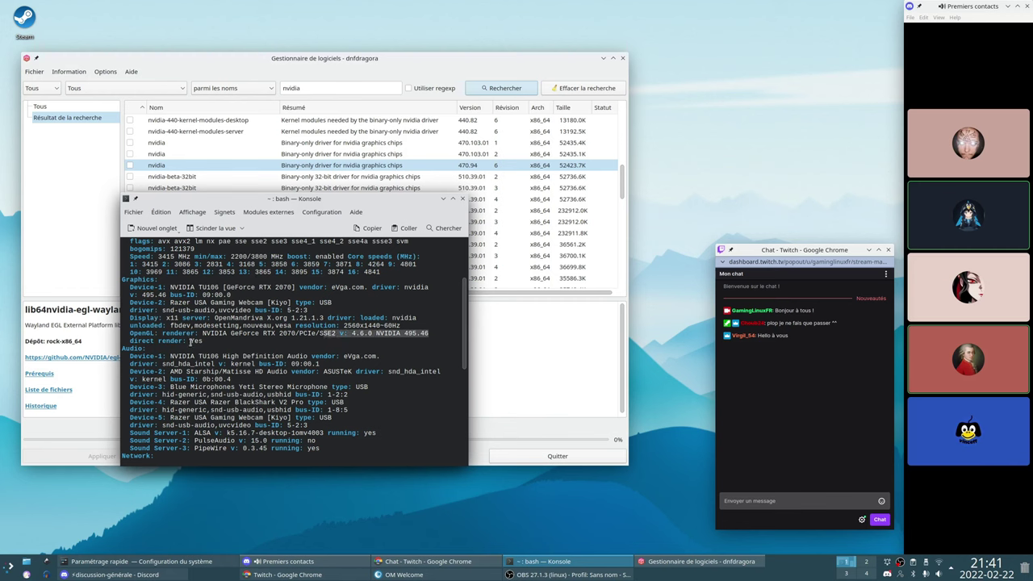
left_click_drag(324, 199, 554, 250)
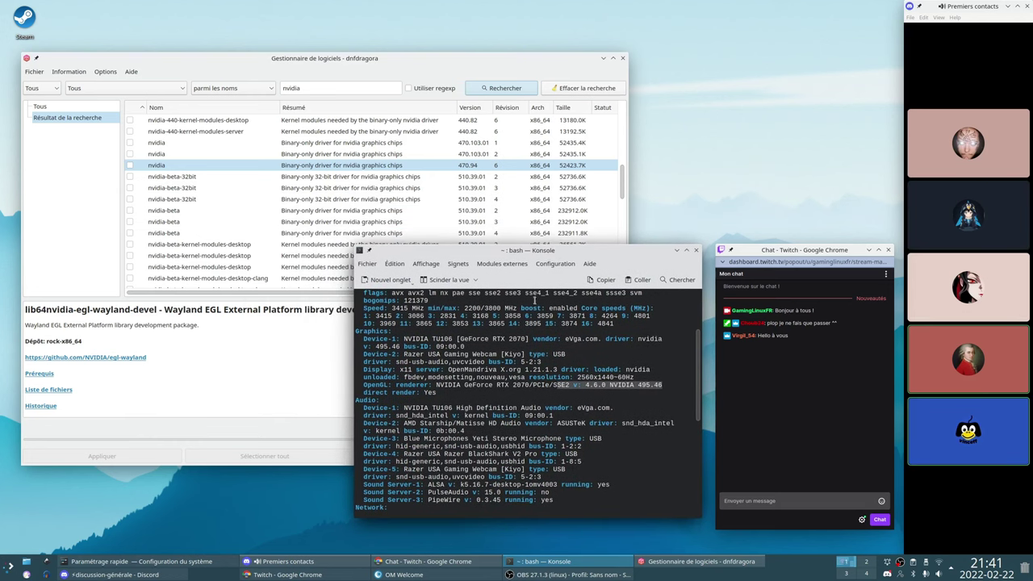
left_click_drag(356, 517, 357, 518)
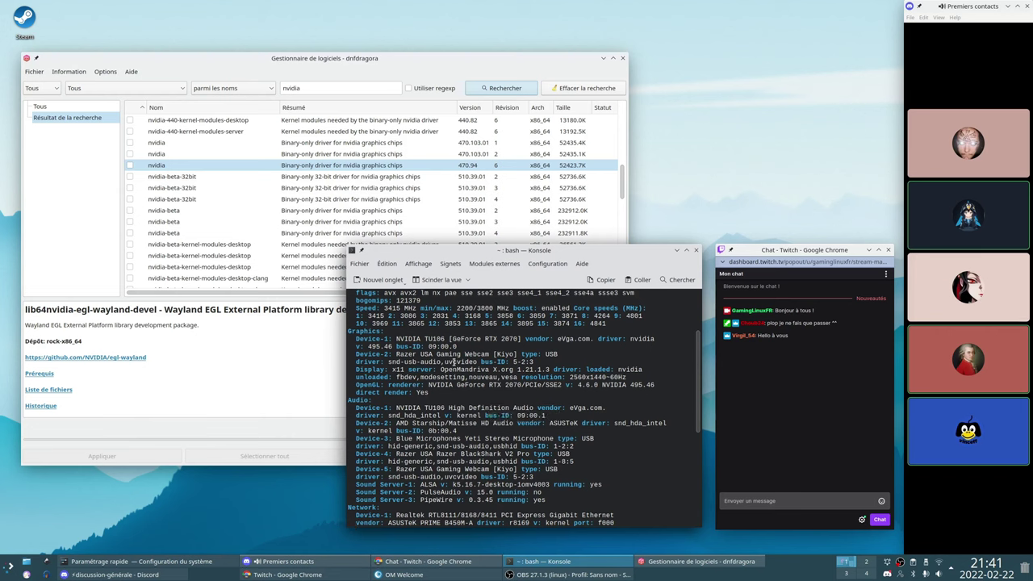
left_click(676, 250)
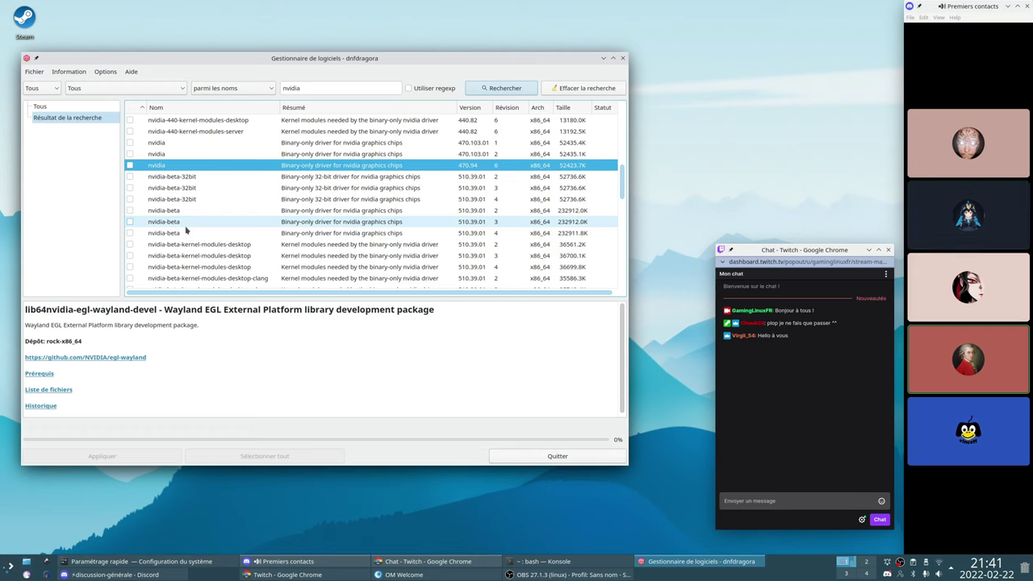
Close the dnfdragora window to return to the desktop
left_click(623, 61)
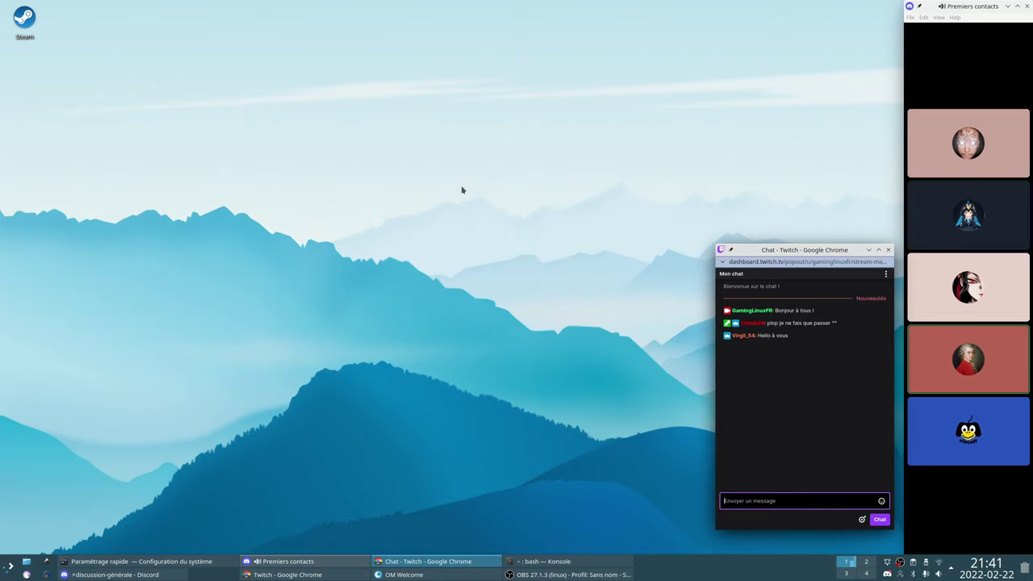
Relaunch dnfdragora from the application launcher and position its window
left_click(8, 566)
type("dnfdragora")
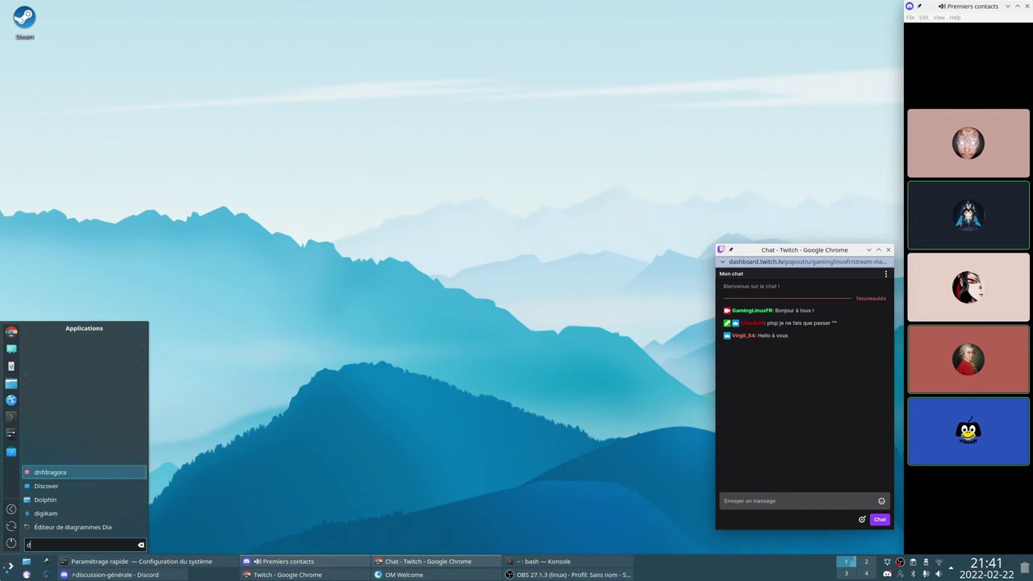
key("Return")
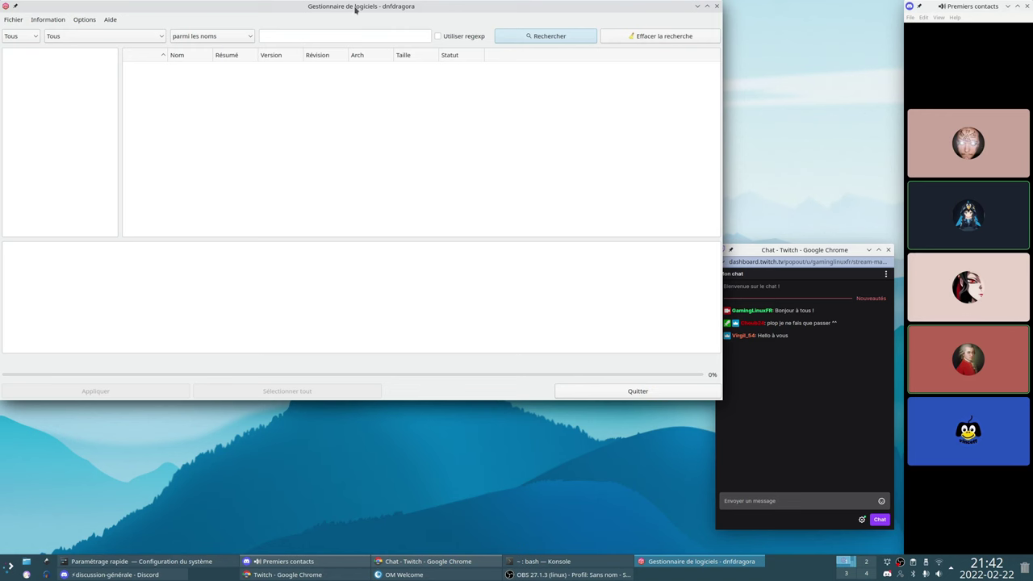
left_click_drag(355, 9, 365, 68)
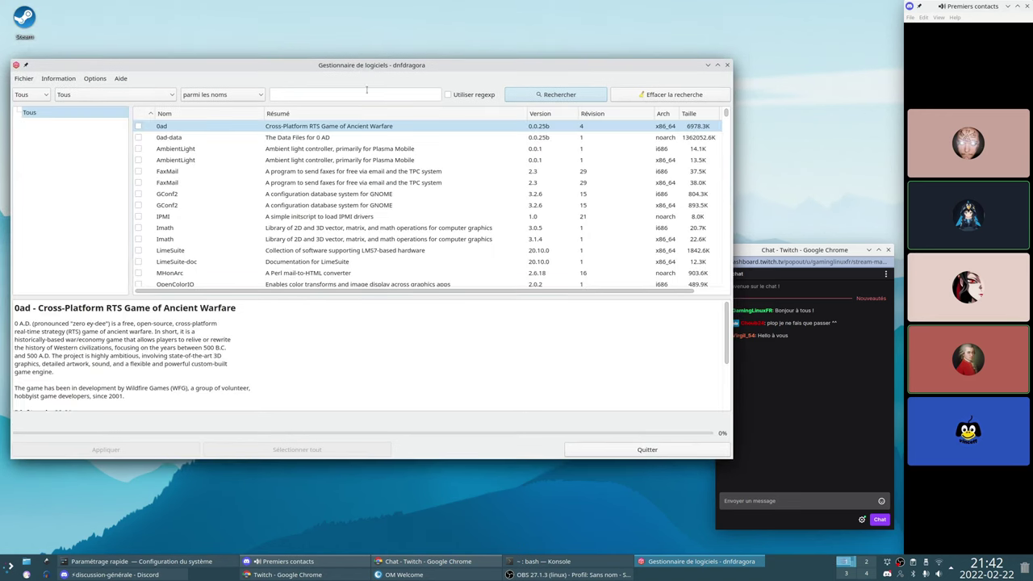
Search for 'nvidia' and make the window narrower and taller
left_click(383, 94)
type("nv")
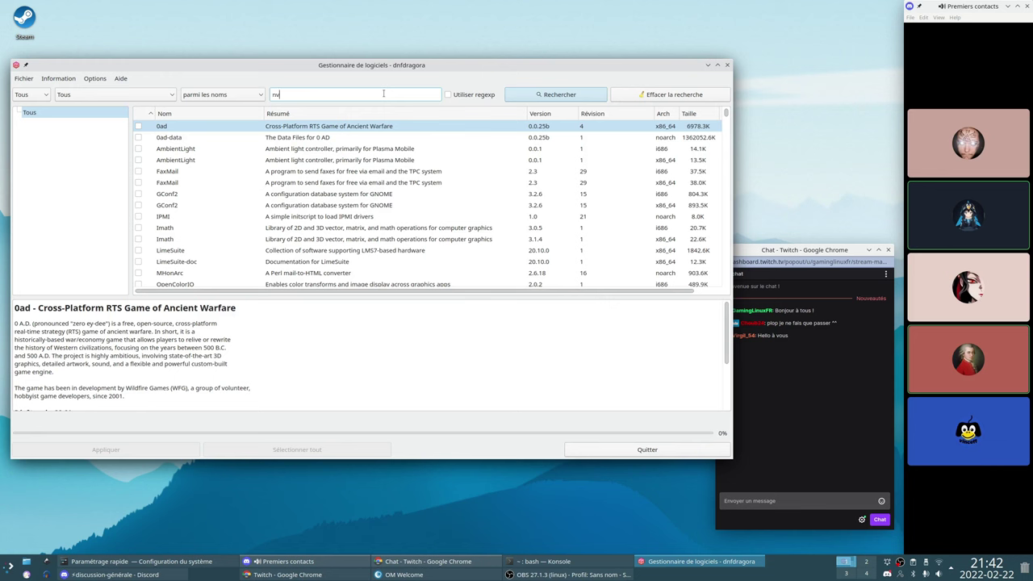
type("idia")
key("Return")
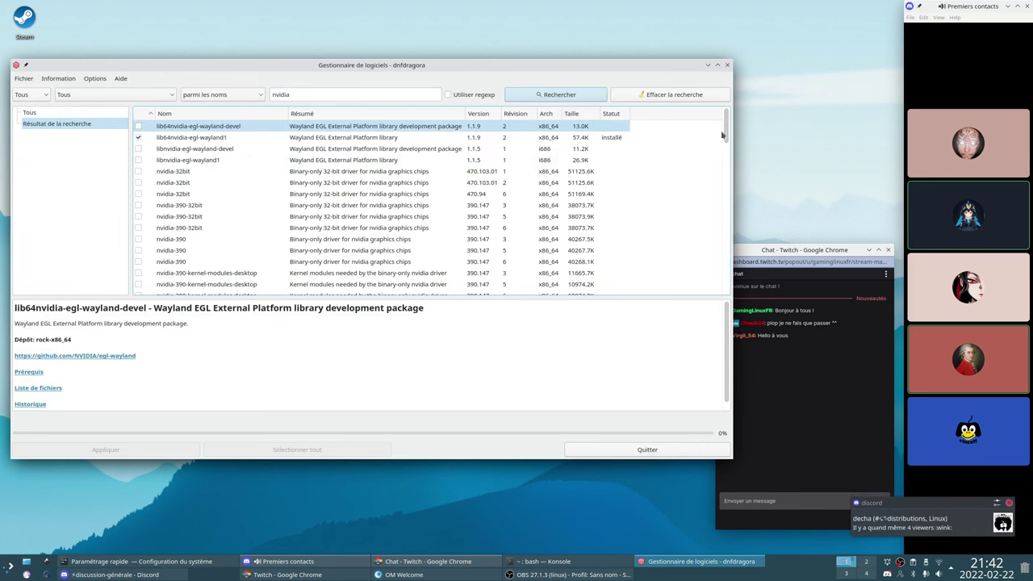
left_click_drag(723, 135, 723, 203)
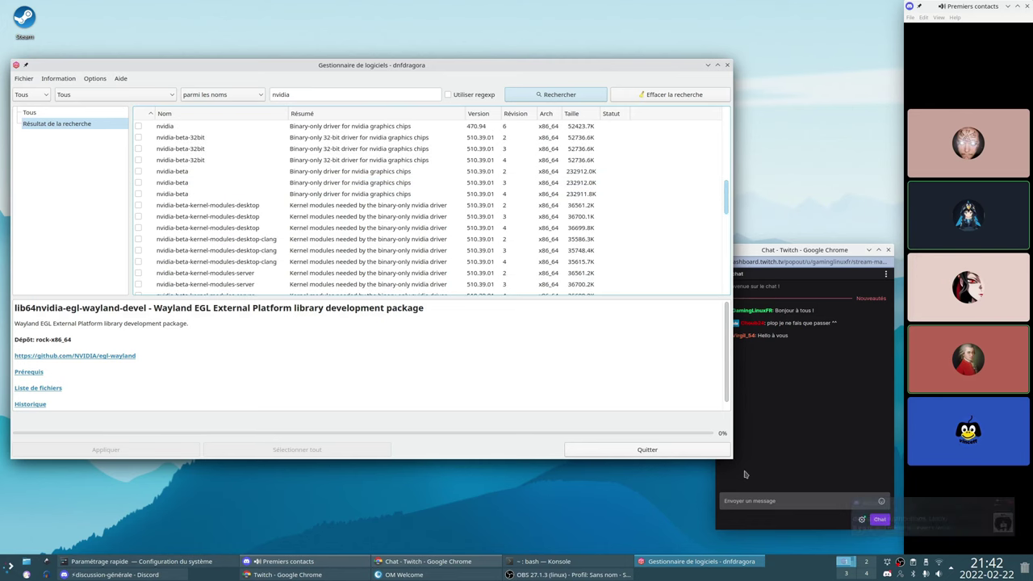
left_click_drag(731, 459, 674, 474)
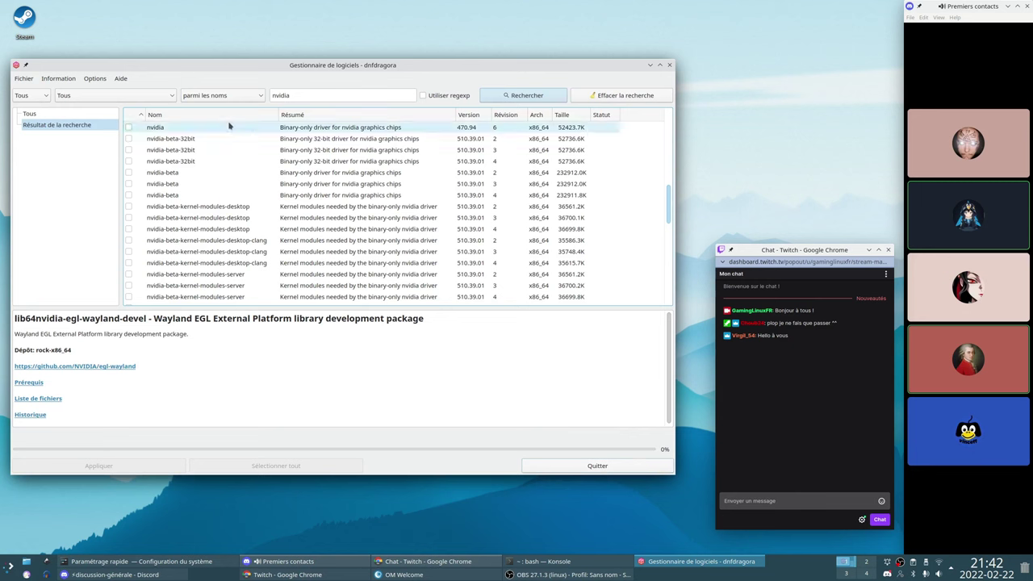
Nudge the window and scroll the results to the installed nvidia-current 495.46 packages
left_click_drag(158, 67, 163, 73)
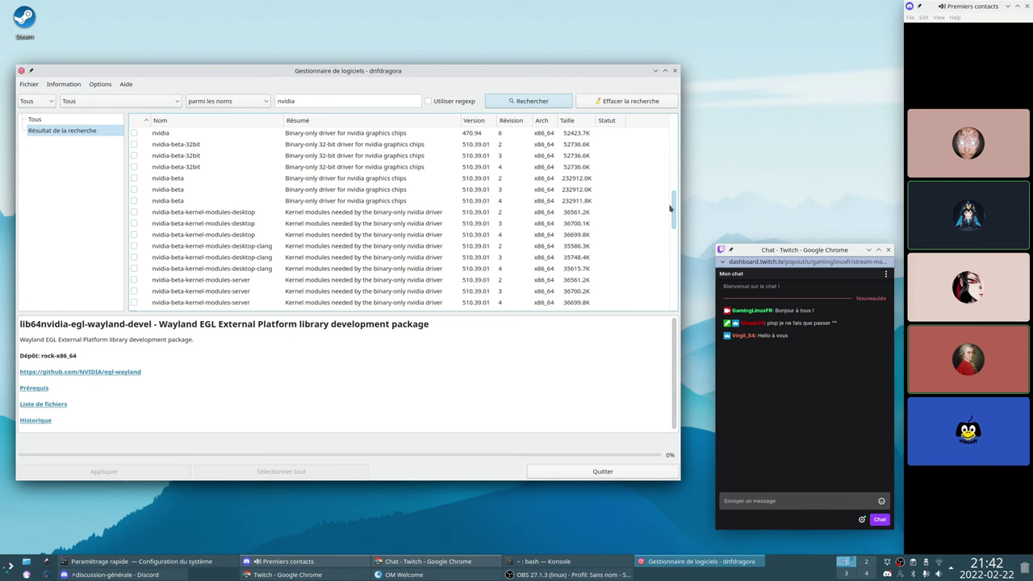
left_click_drag(674, 212, 669, 247)
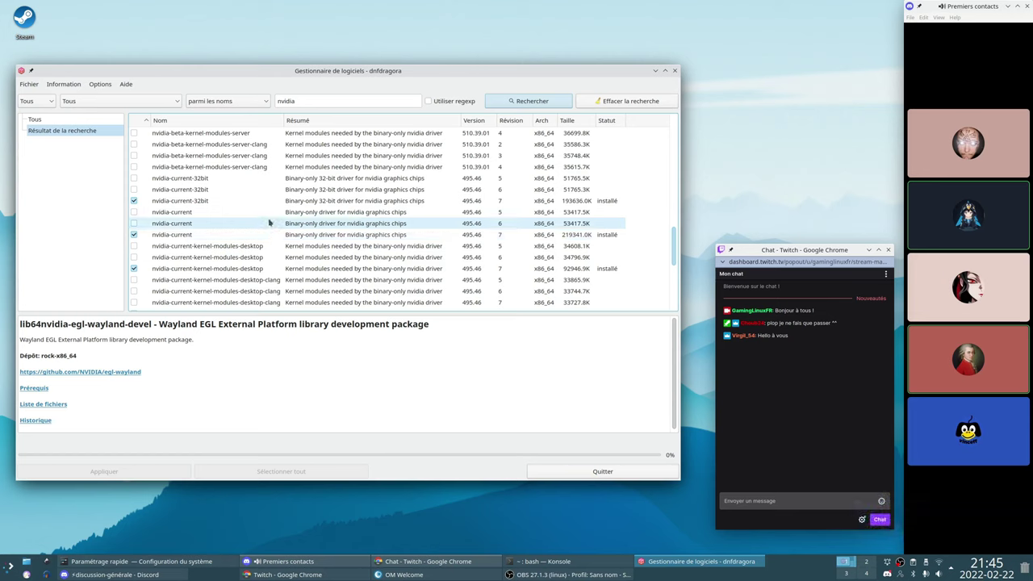
Look through the nvidia driver packages again, then close dnfdragora
scroll(274, 234, "up", 3)
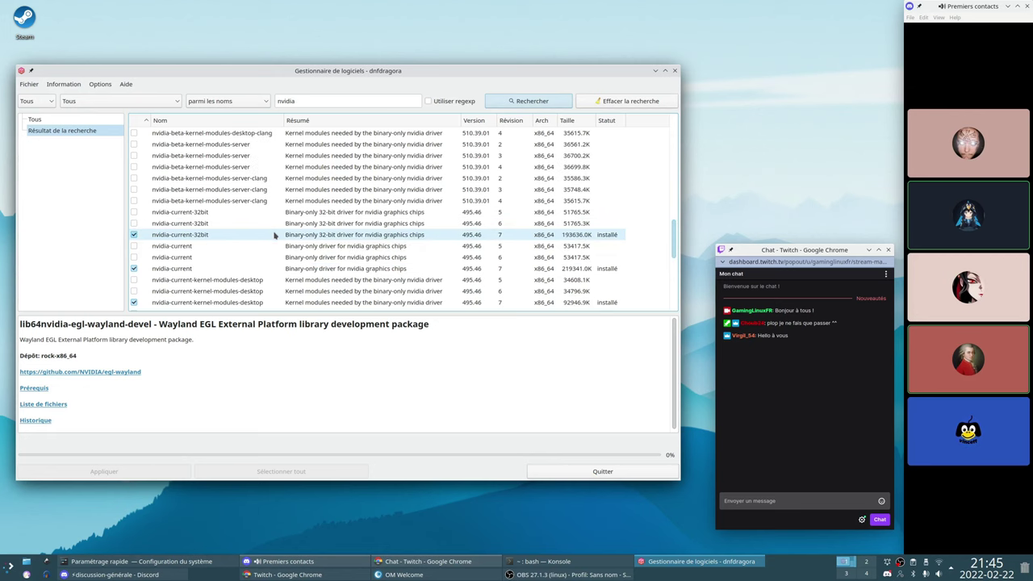
scroll(274, 234, "down", 5)
scroll(274, 235, "down", 2)
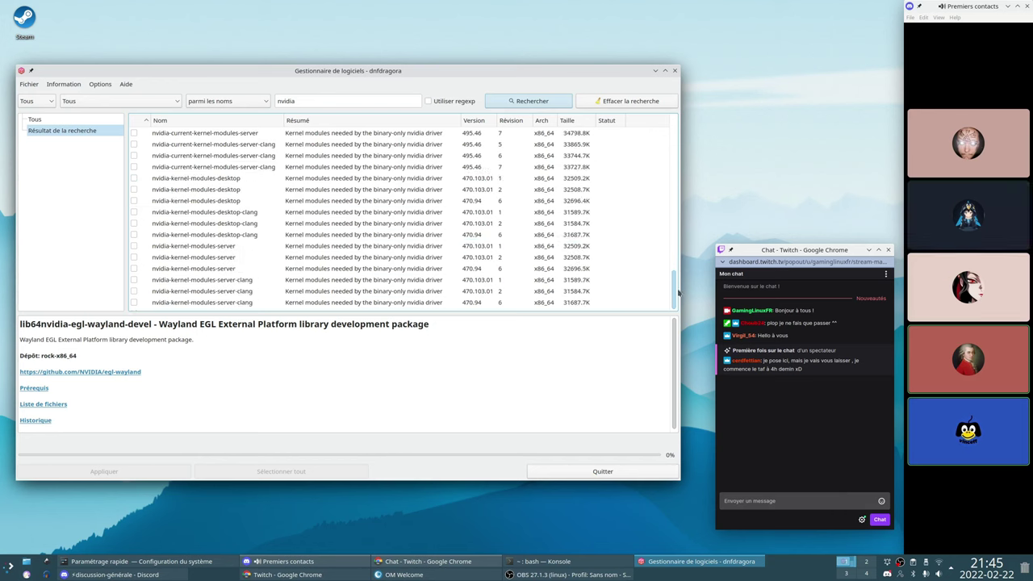
left_click_drag(674, 293, 696, 233)
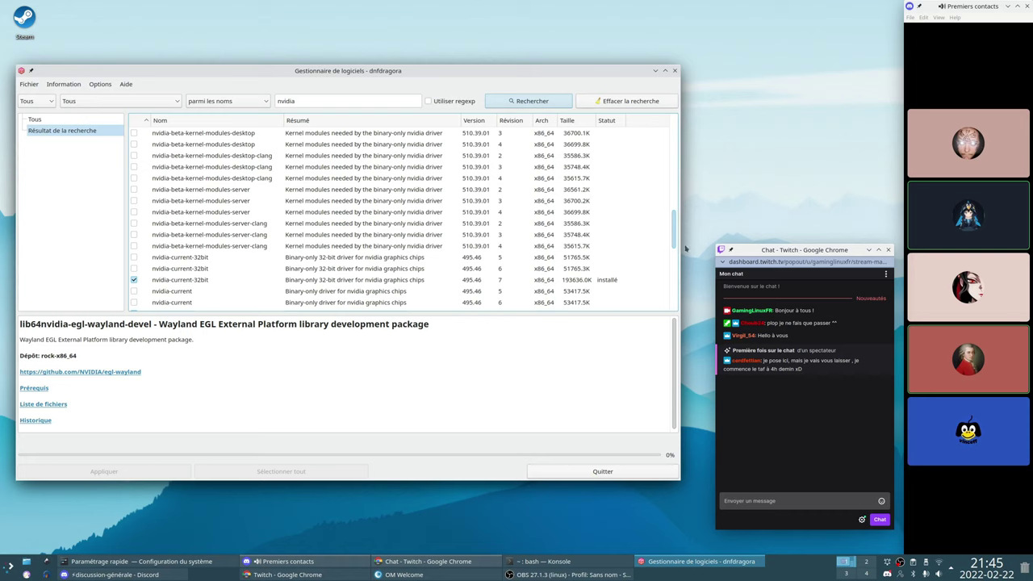
left_click_drag(673, 240, 667, 258)
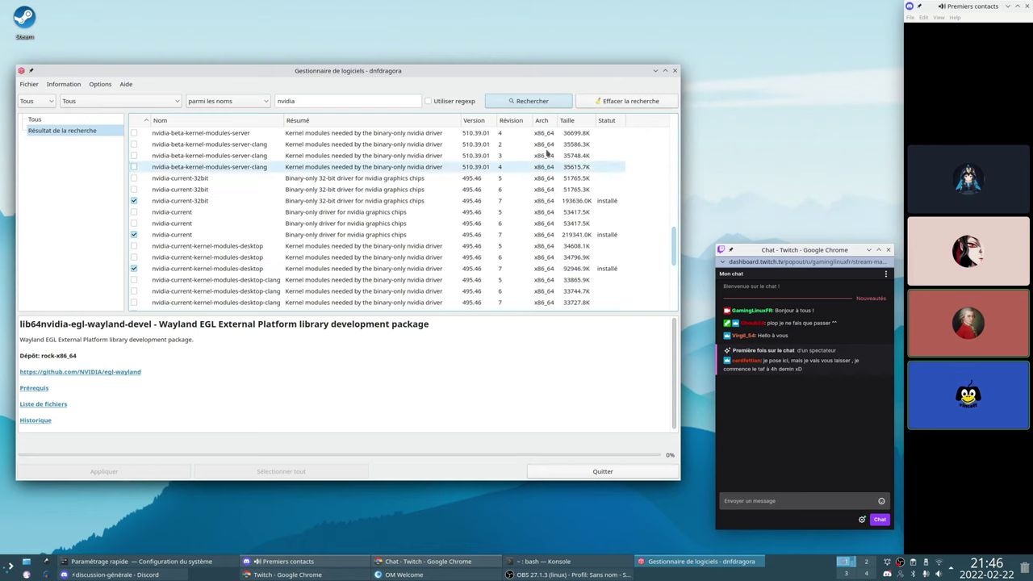
left_click(675, 70)
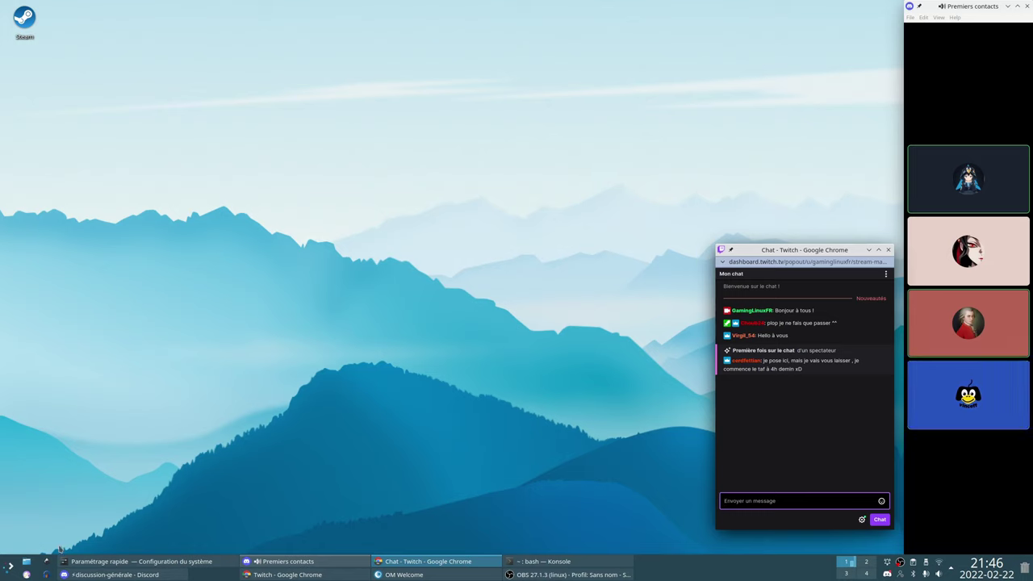
Launch Falkon and go to the OpenMandriva website (openmandriva.org)
left_click(27, 575)
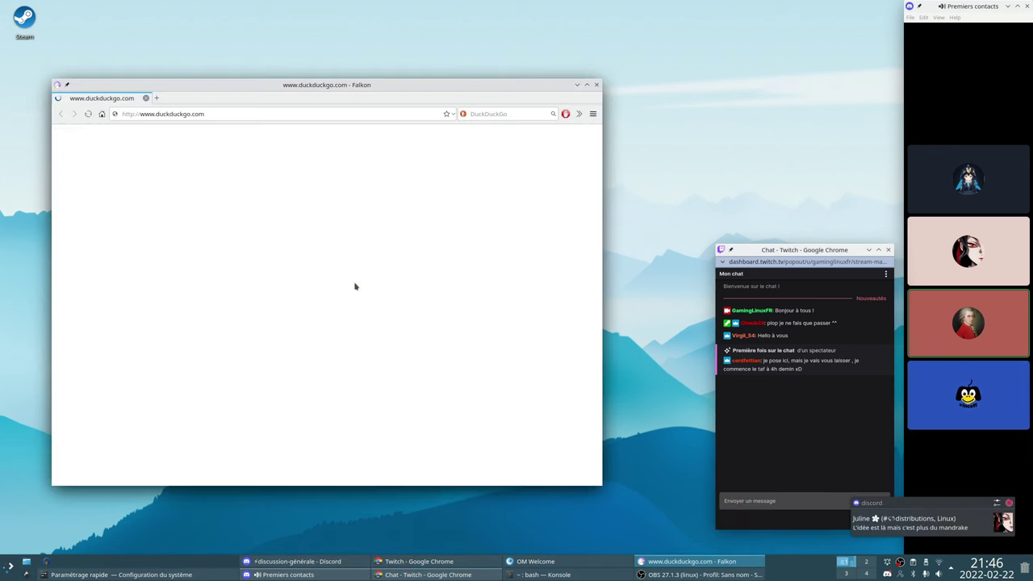
left_click(222, 114)
type("openmandriva.org")
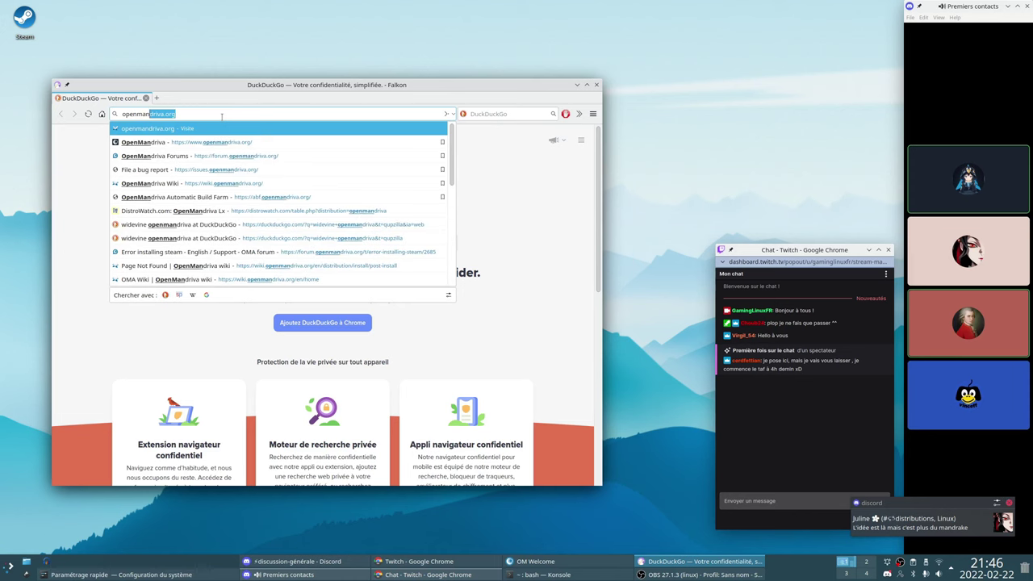
key("Return")
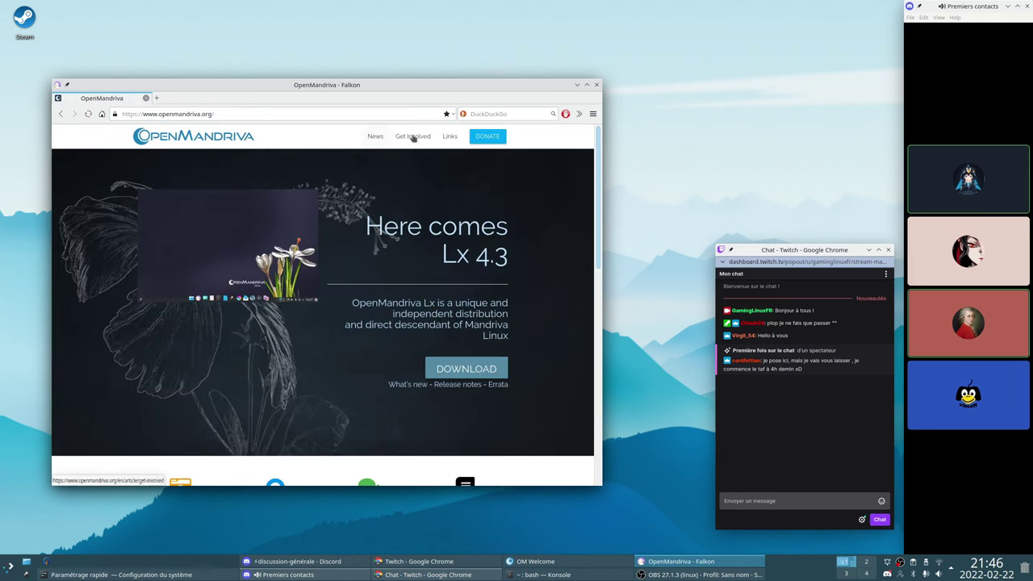
Open the OMA Wiki and OMA forum links in background tabs
scroll(309, 205, "down", 3)
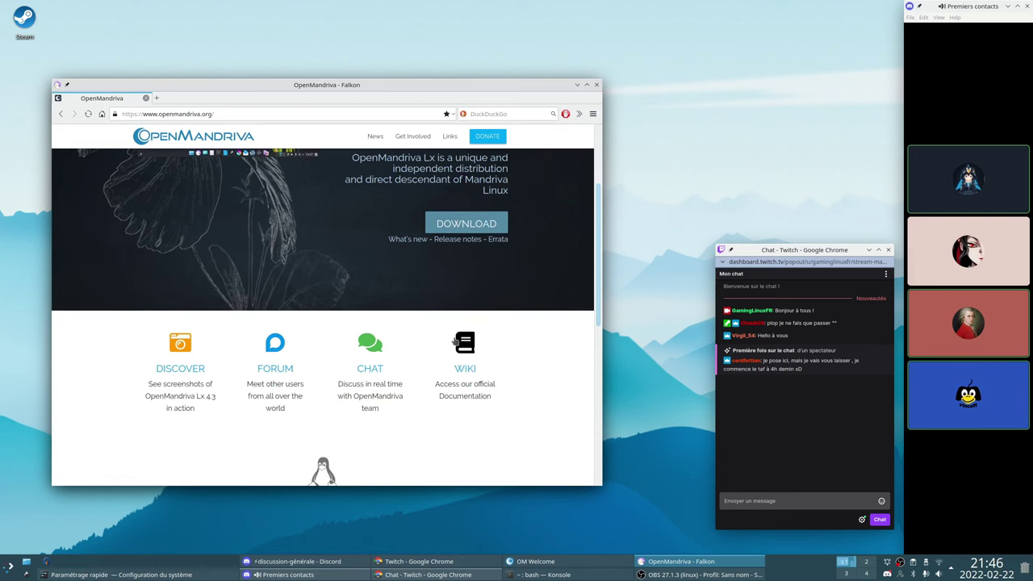
middle_click(460, 345)
middle_click(276, 345)
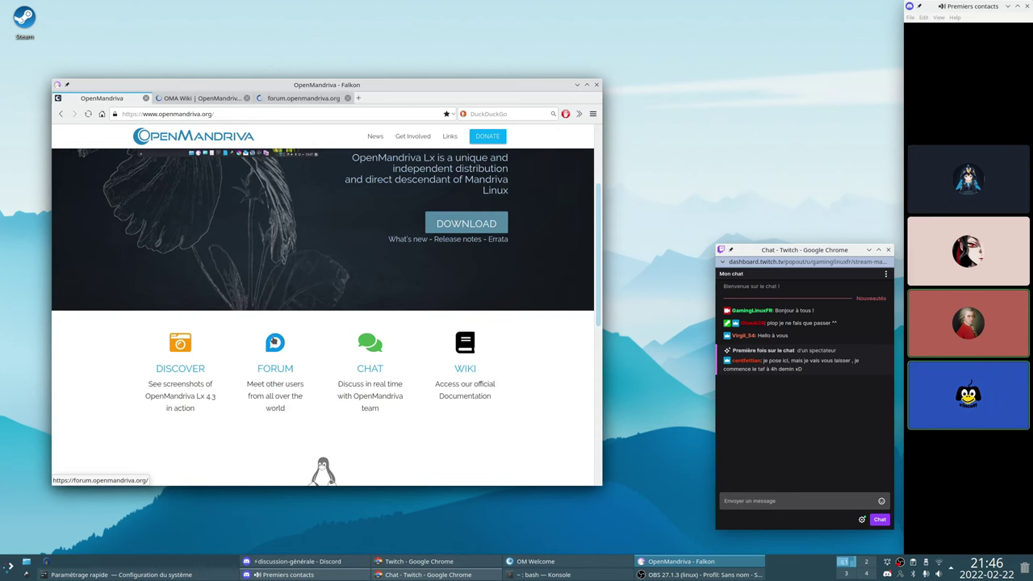
View the OMA Wiki home page in French, mark the 31 mai 2020 date, then return to English
left_click(191, 100)
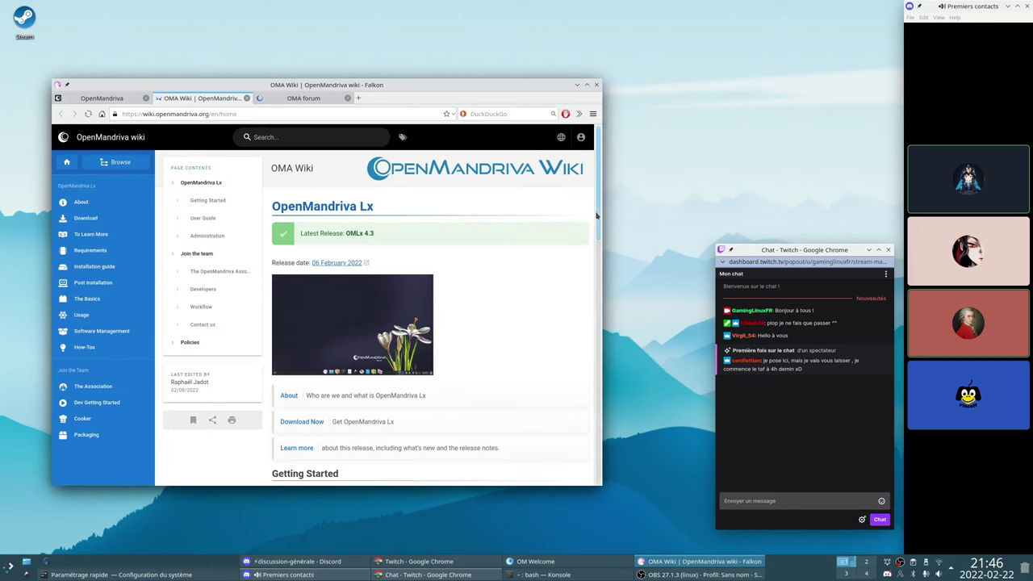
left_click_drag(597, 215, 596, 271)
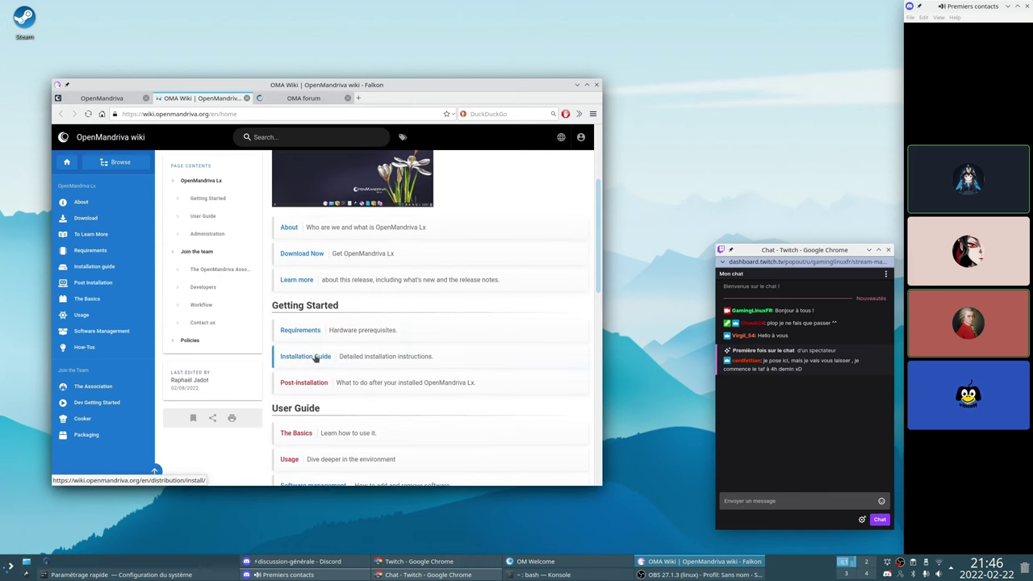
left_click(560, 138)
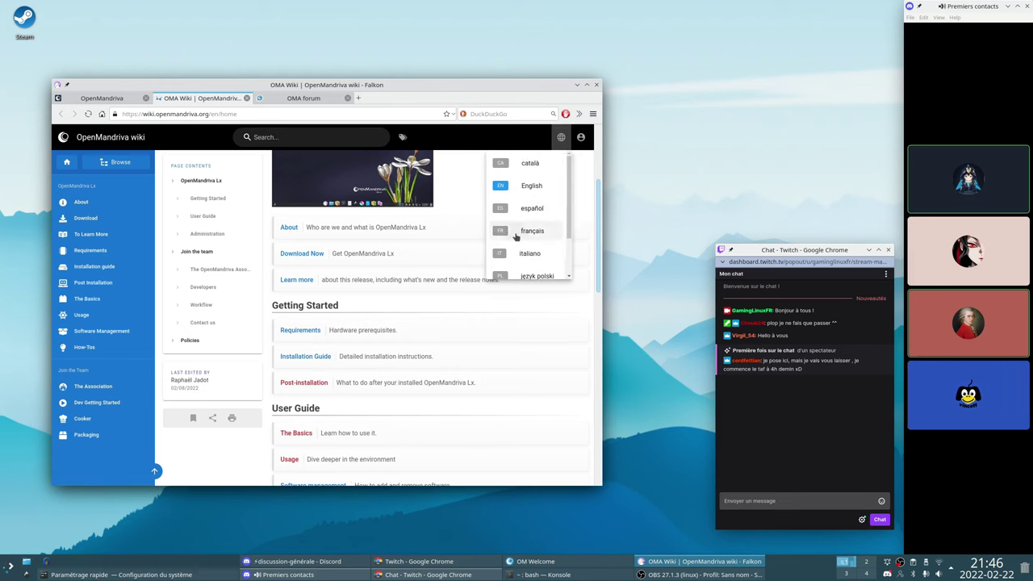
left_click(520, 233)
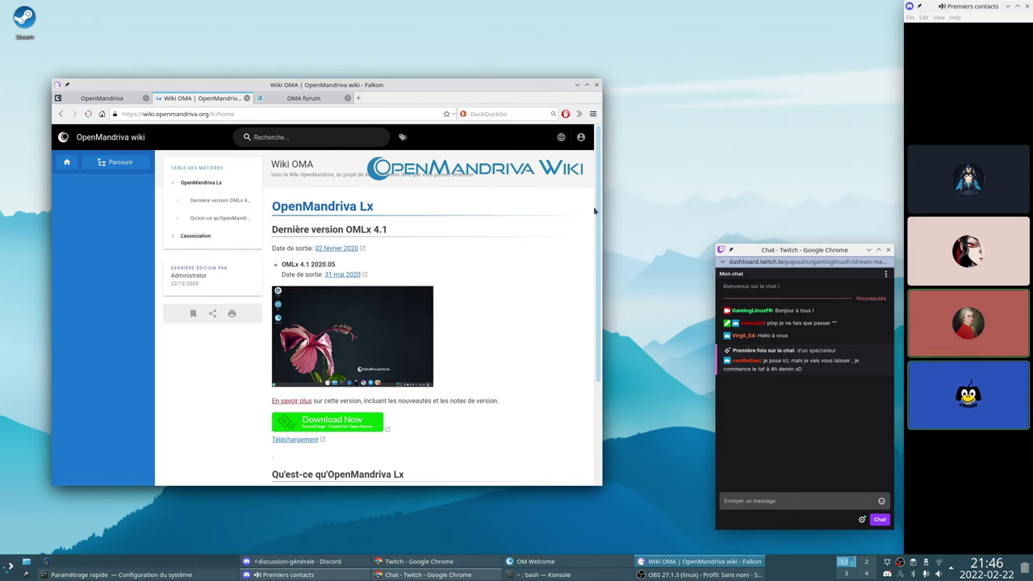
scroll(580, 285, "down", 3)
scroll(546, 288, "up", 3)
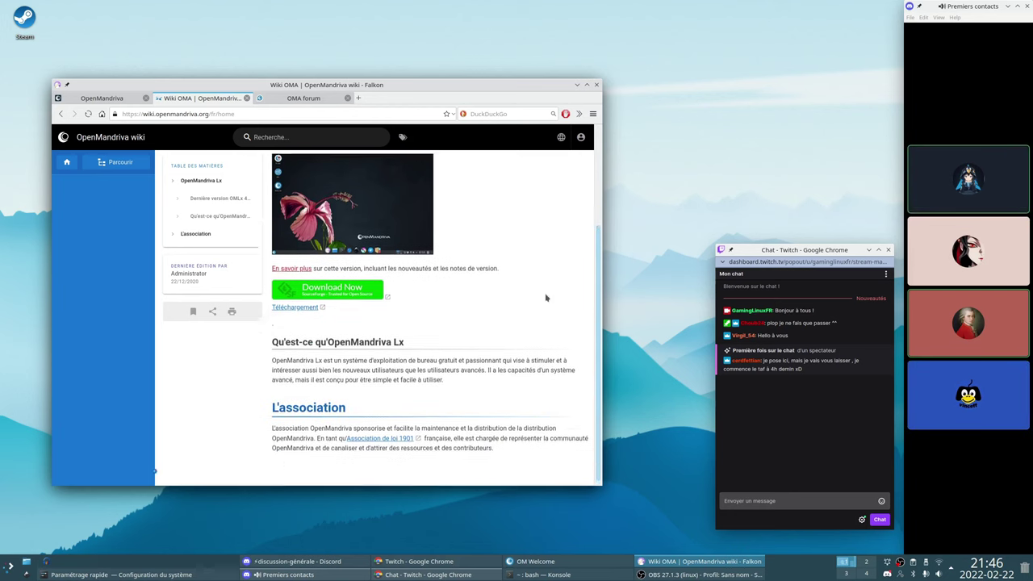
scroll(545, 289, "up", 1)
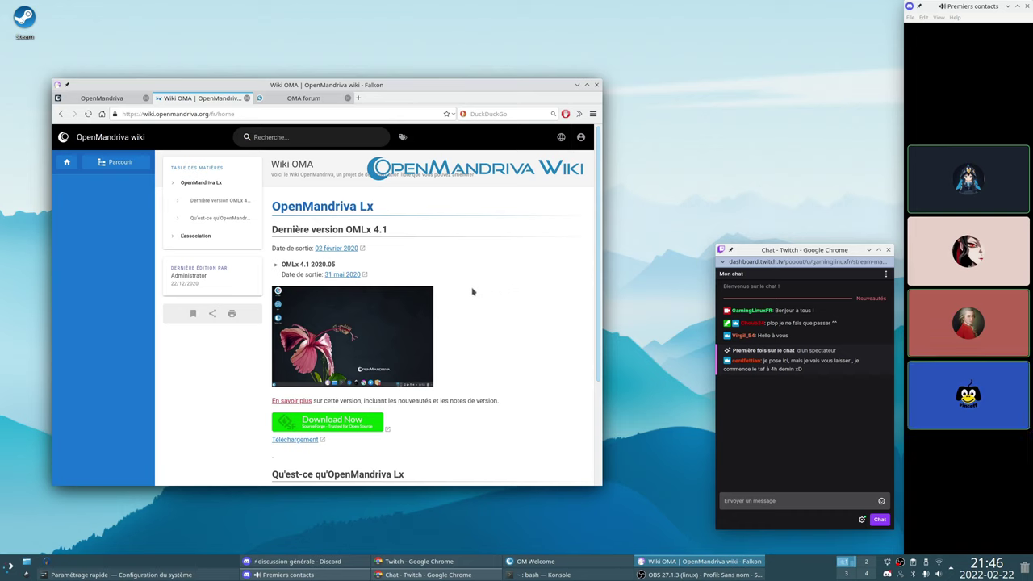
left_click_drag(304, 274, 593, 366)
key("alt+Left")
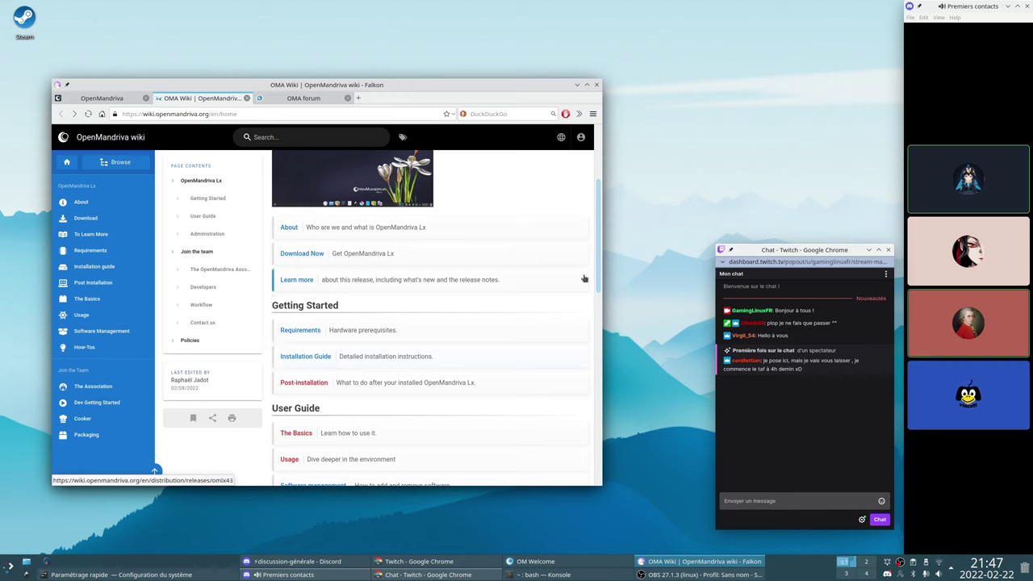
Try the Post-installation page, read the Lx 4.3 Installation Guide, then move to the OMA forum
scroll(585, 291, "down", 3)
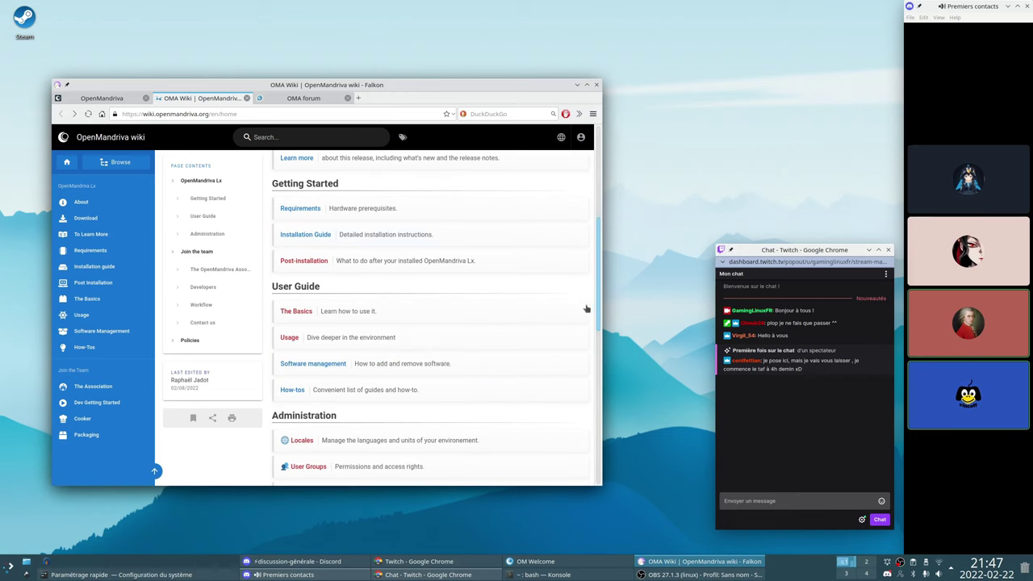
left_click(306, 261)
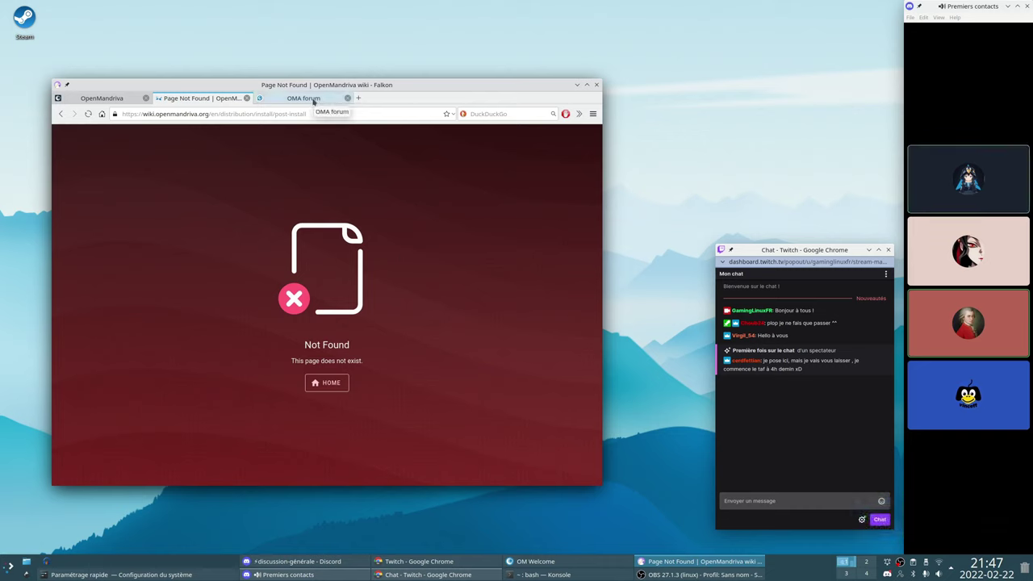
key("alt+Left")
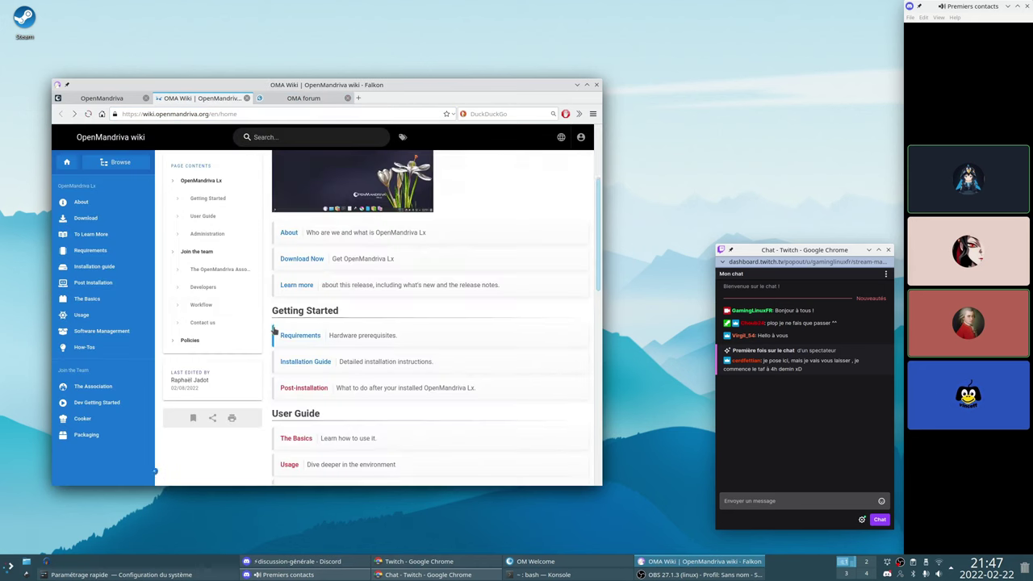
left_click(305, 234)
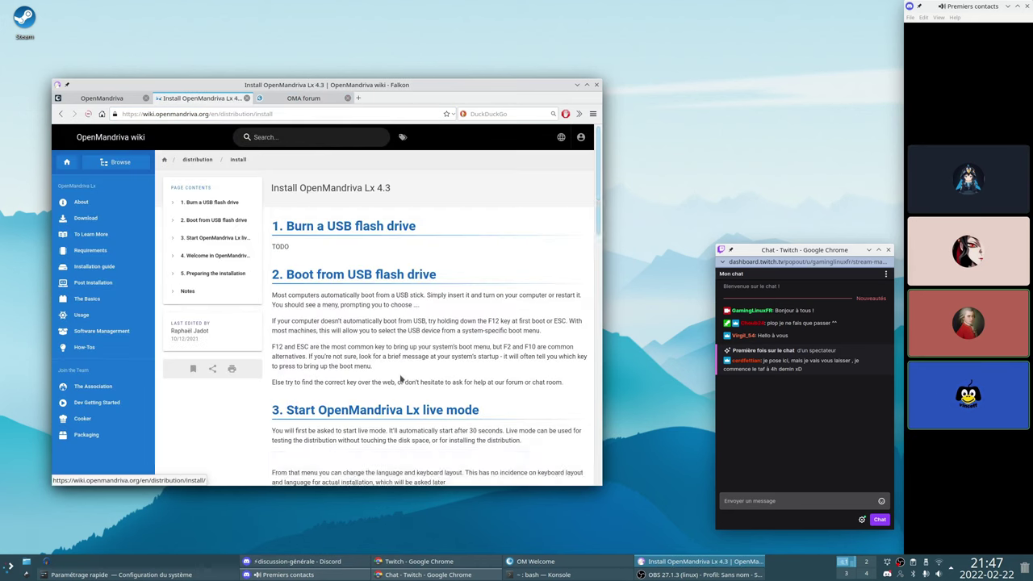
left_click_drag(596, 160, 565, 458)
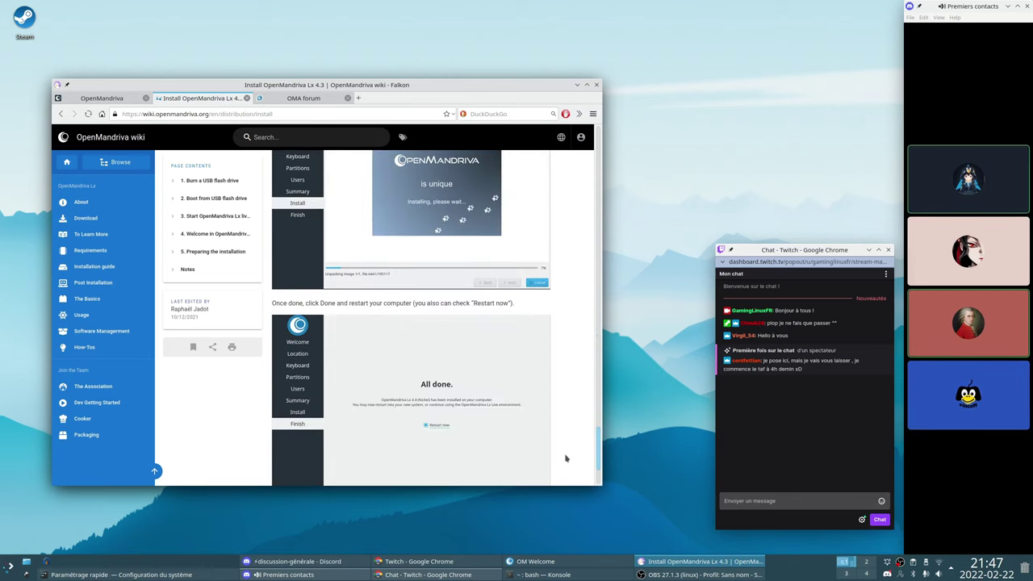
scroll(564, 455, "down", 1)
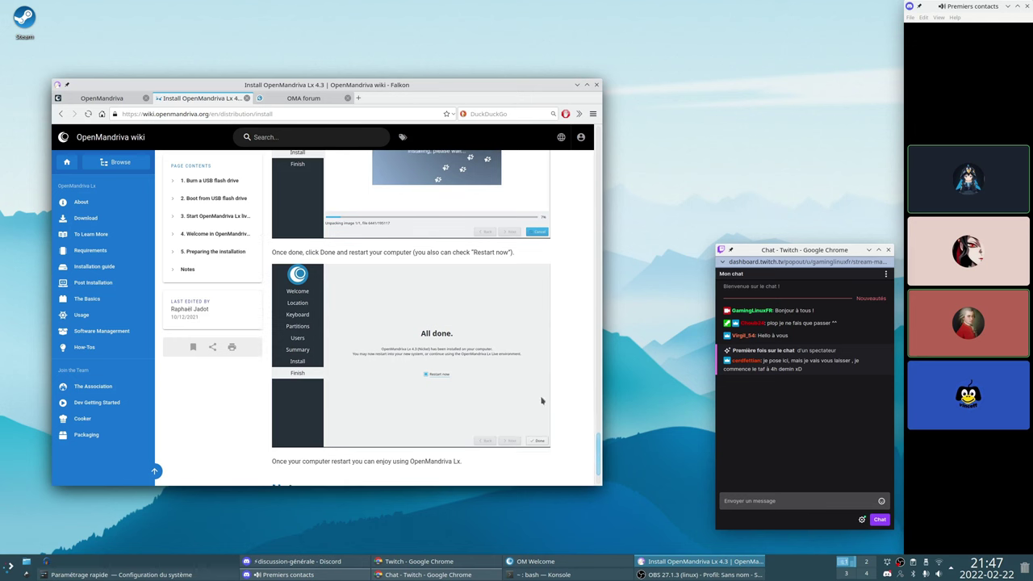
left_click(305, 99)
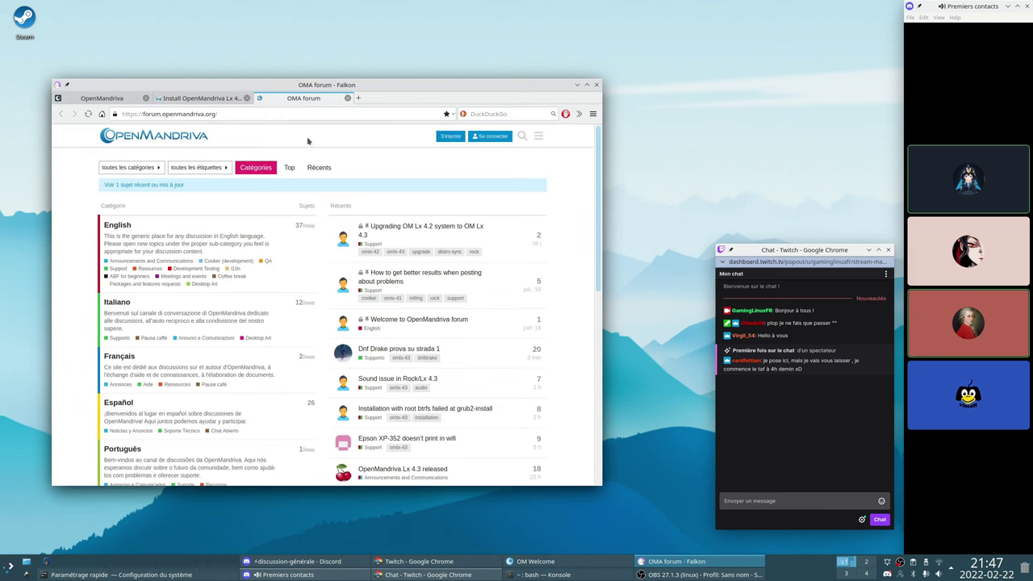
Search the web for 'openmandriva forum' in a new Falkon tab
left_click(360, 98)
type("open")
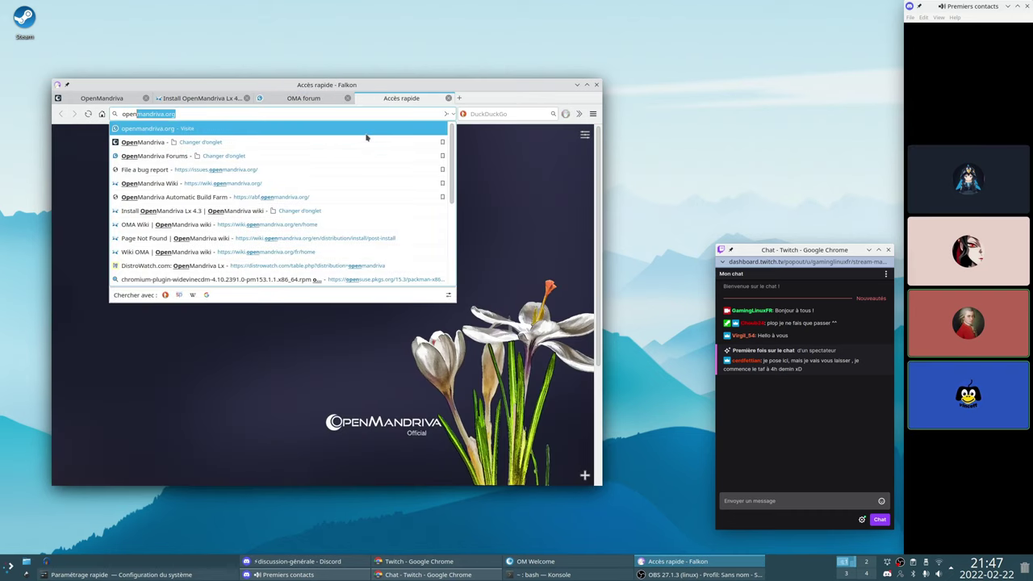
type("mandriva forum")
key("Return")
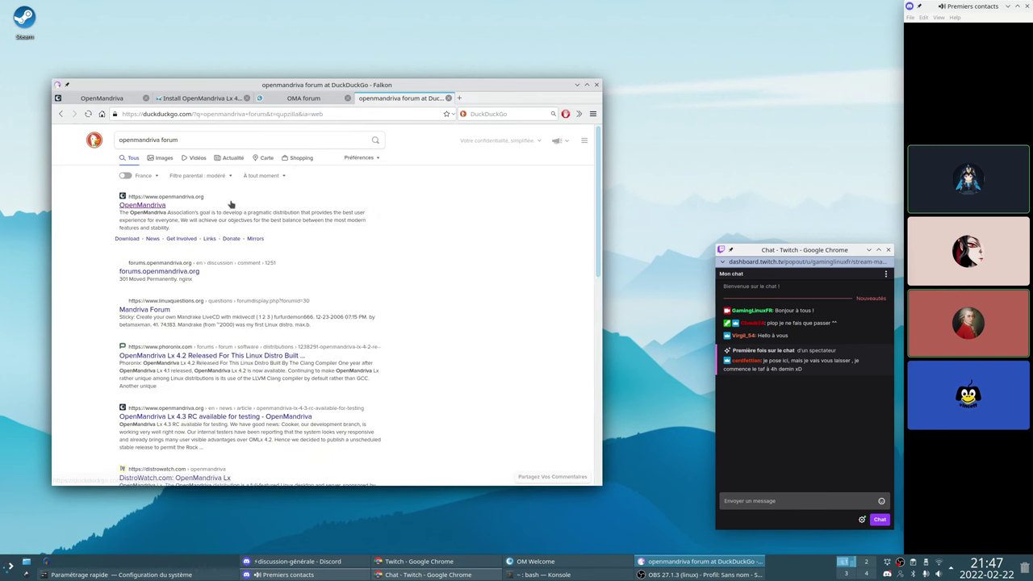
Try the forums.openmandriva.org result, dismiss its SSL error, and return to the OMA forum tab
left_click(136, 273)
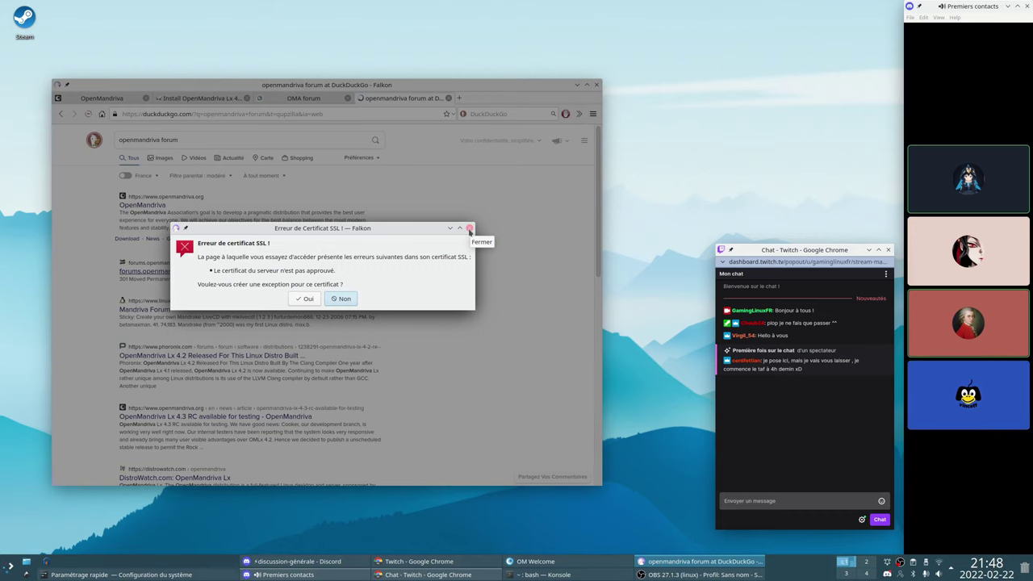
left_click(469, 229)
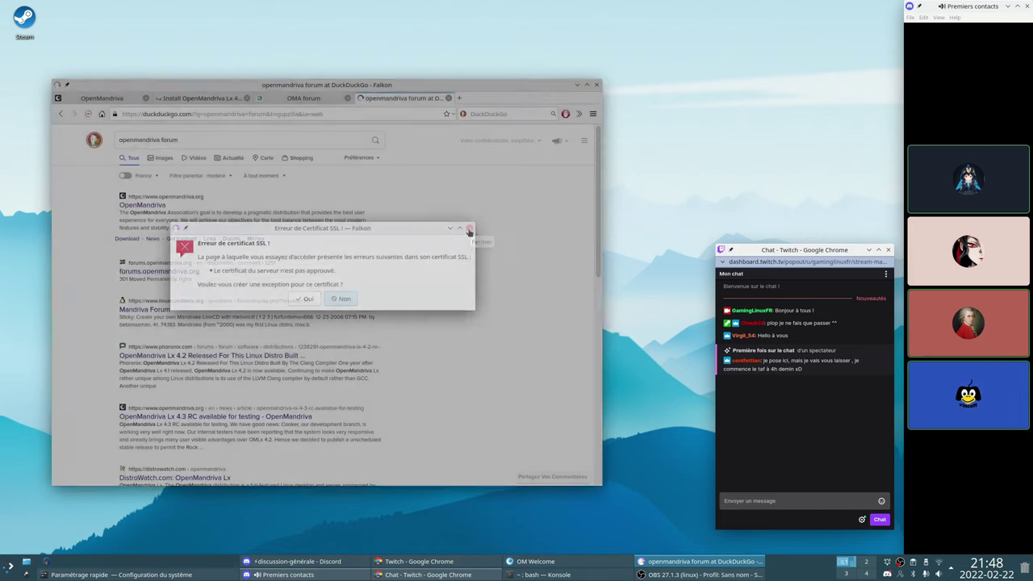
left_click(286, 100)
left_click(171, 98)
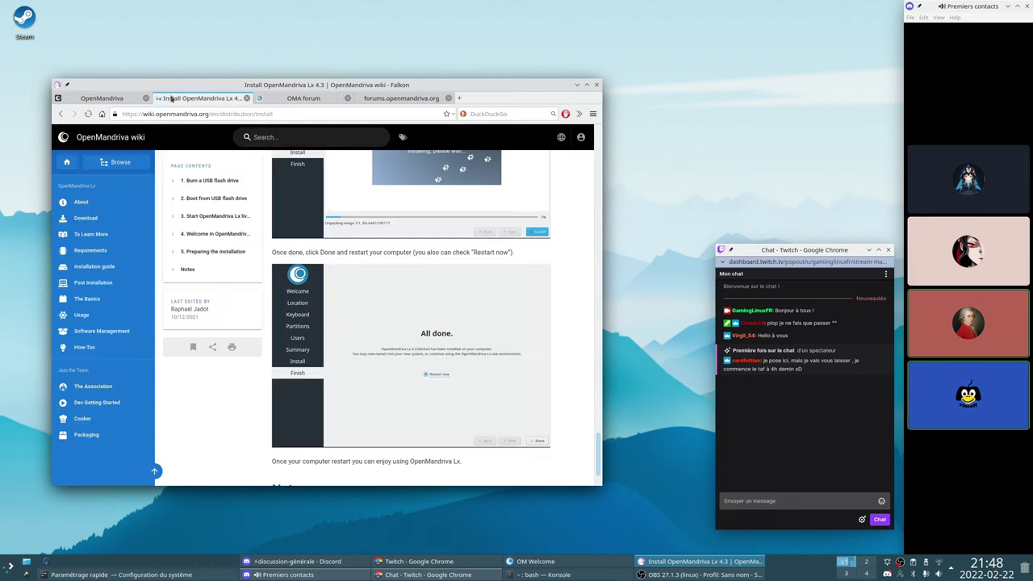
left_click(287, 99)
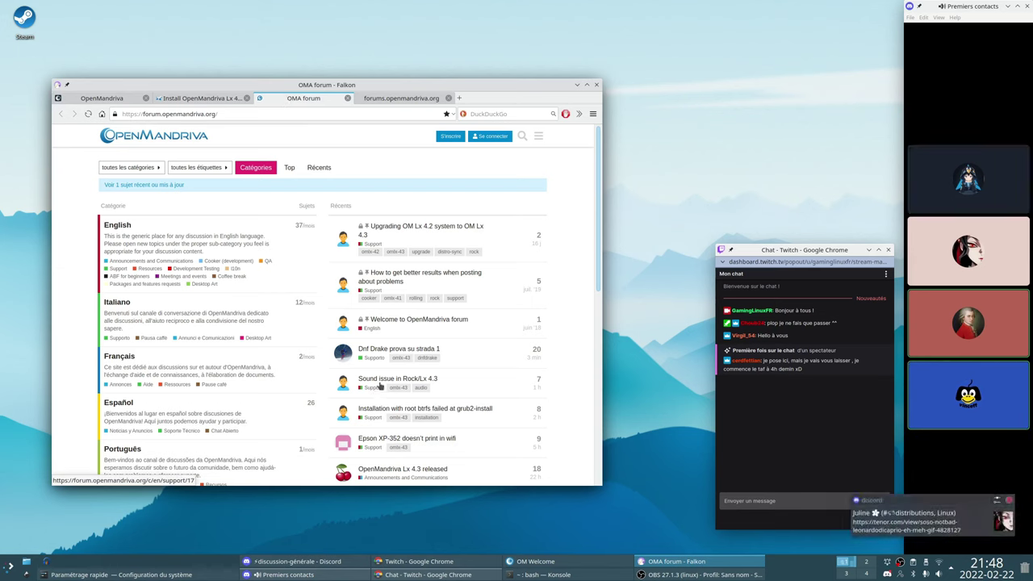
Open the Français forum category, view the Openmandriva 4.3 topic, and go back
mouse_move(380, 383)
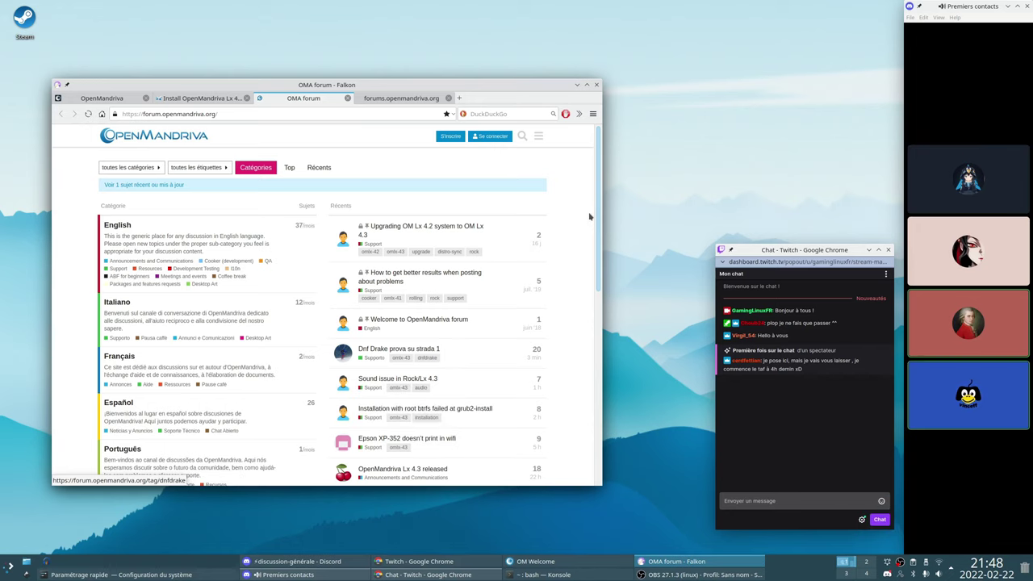
scroll(111, 339, "down", 1)
left_click(113, 322)
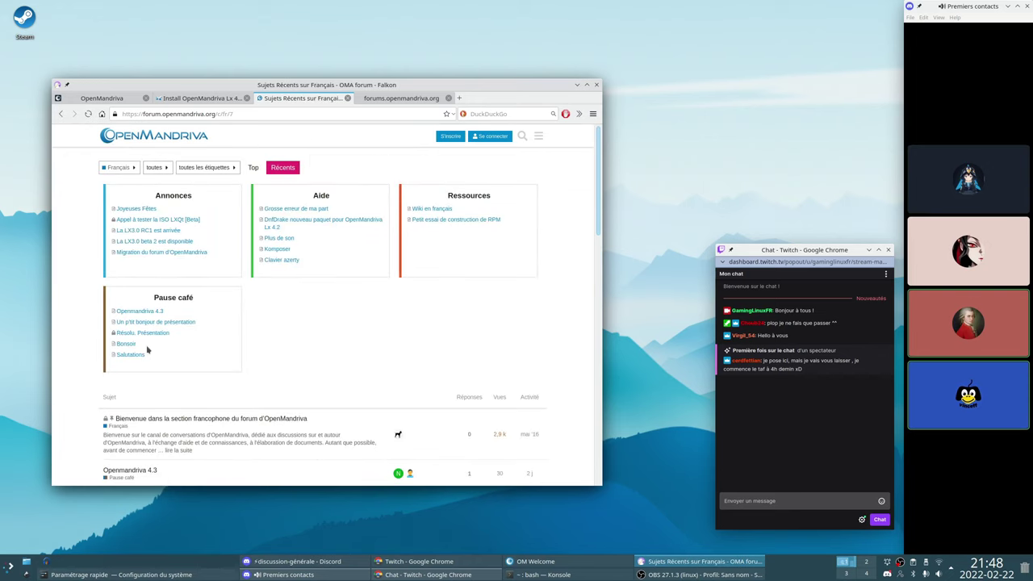
left_click_drag(597, 208, 590, 275)
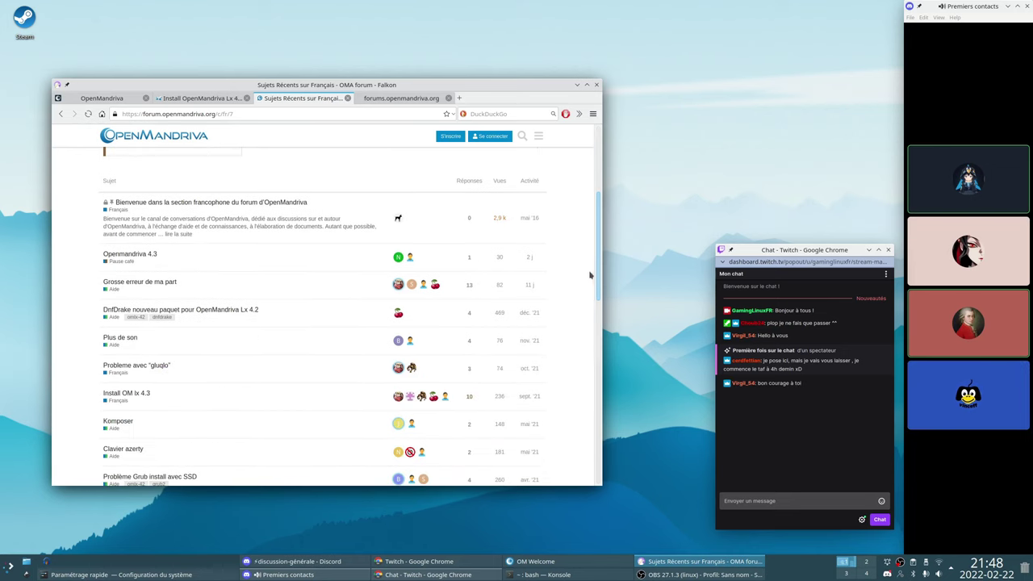
left_click(528, 258)
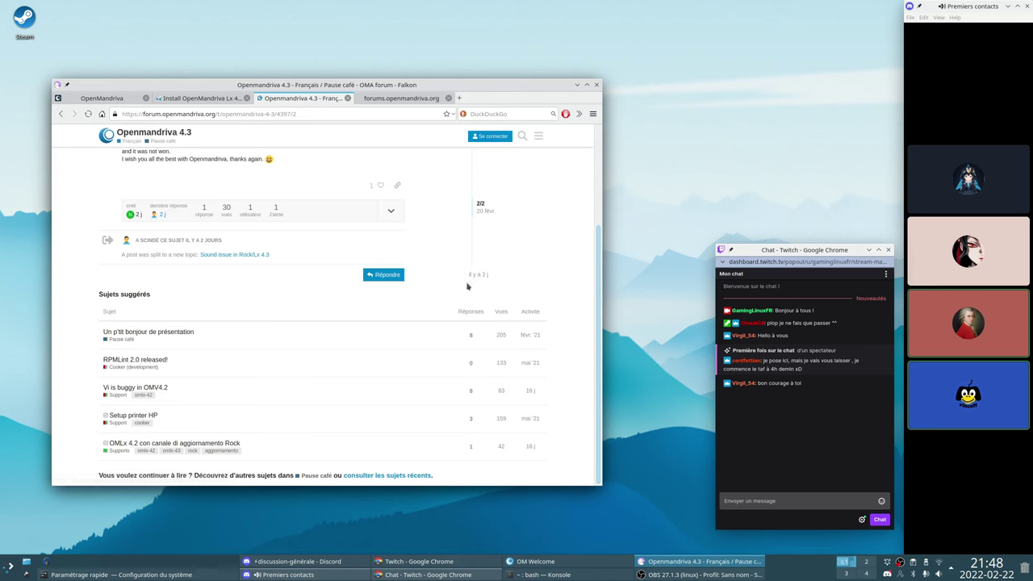
key("alt+Left")
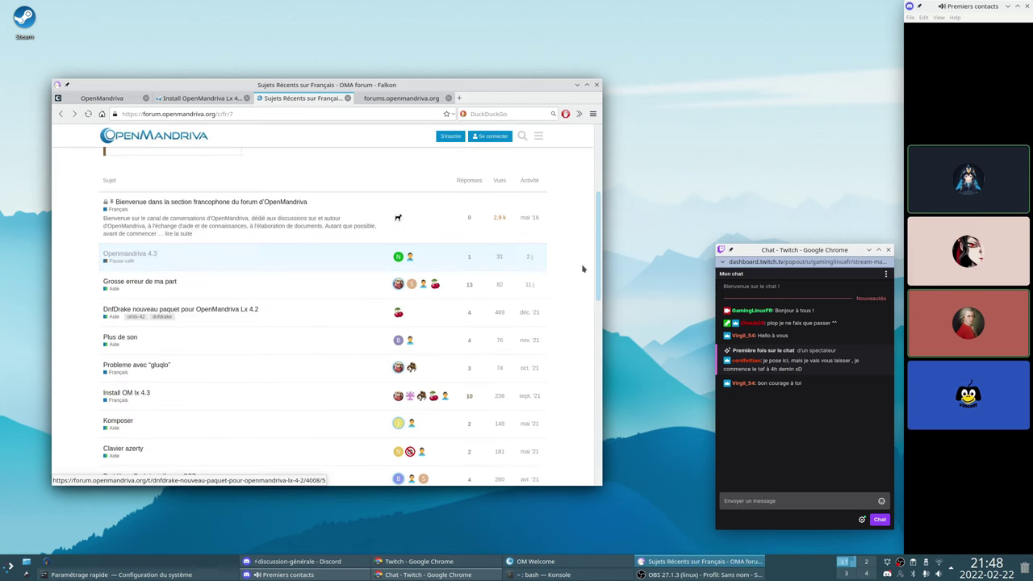
Scroll through the Sujets Récents list and back up to the Annonces, Aide, Ressources boxes
scroll(598, 273, "down", 1)
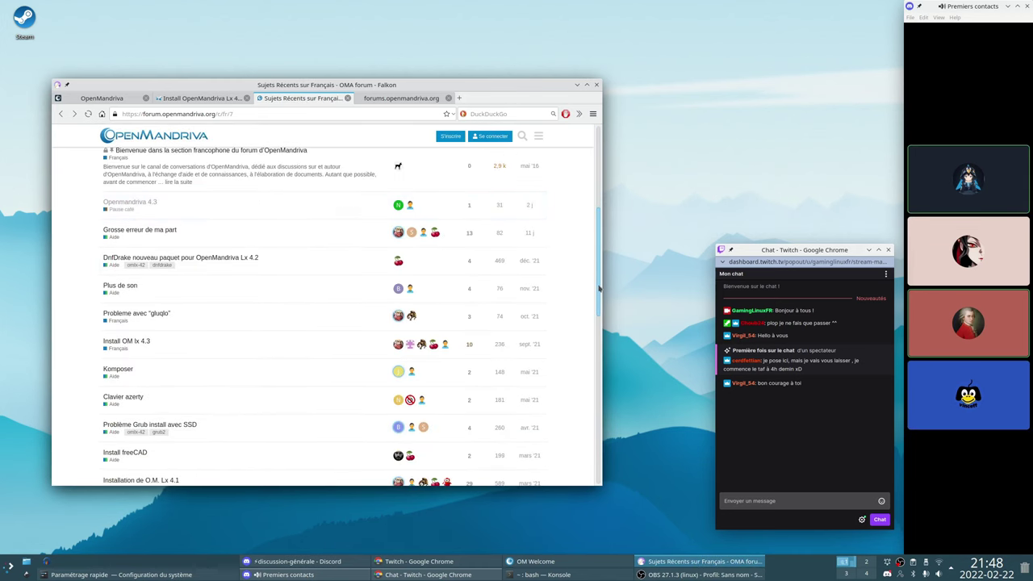
mouse_move(598, 273)
left_mouse_down()
mouse_move(589, 365)
mouse_move(587, 289)
left_mouse_up()
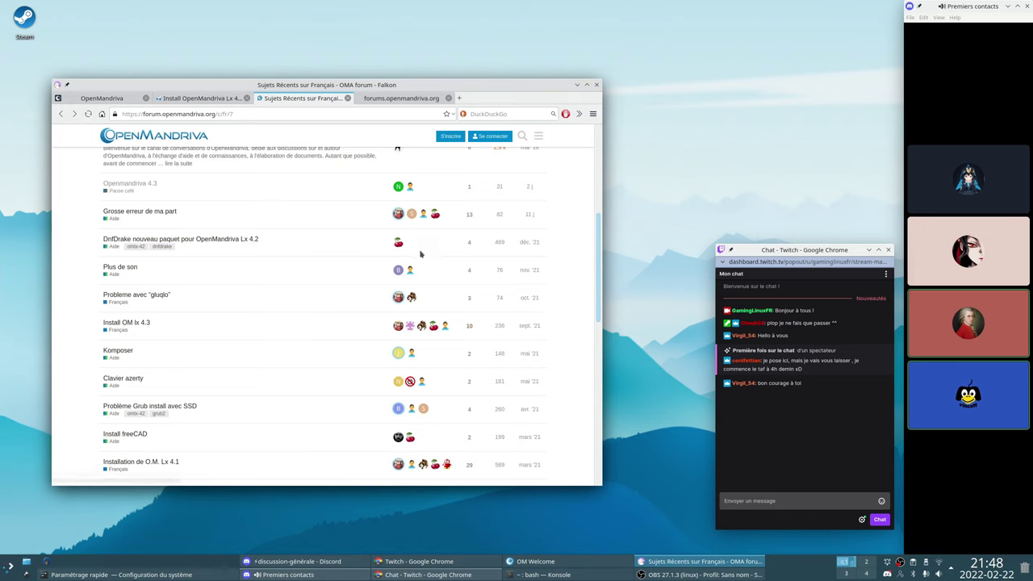
scroll(478, 283, "up", 2)
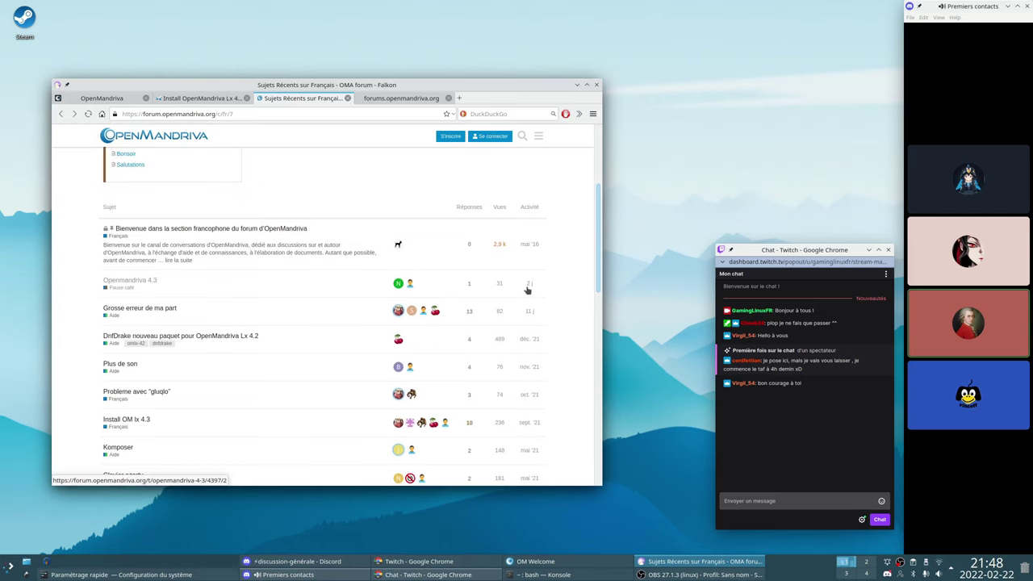
scroll(521, 295, "up", 4)
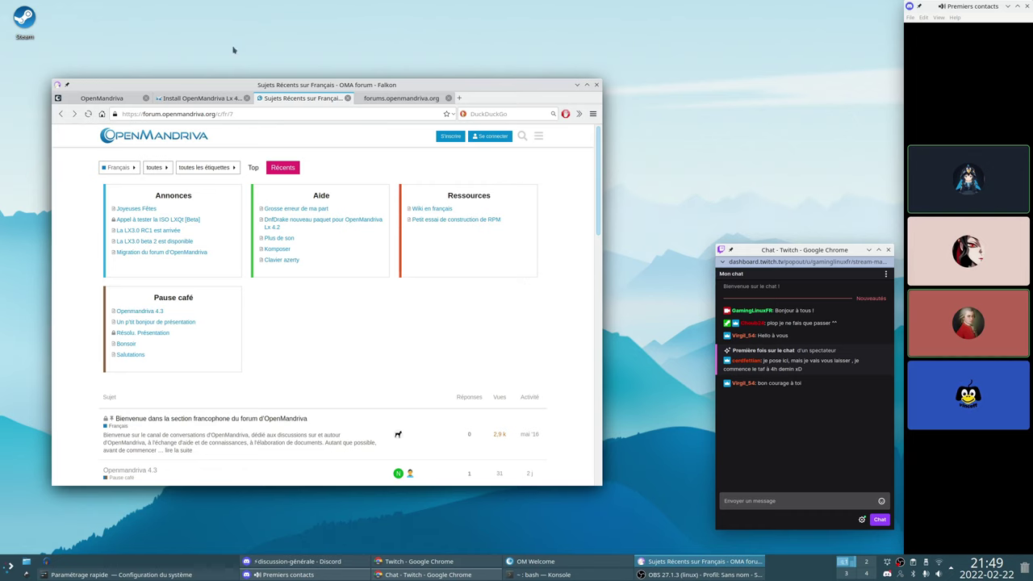
Switch to the Install OpenMandriva Lx 4.3 wiki tab and go back to the wiki home
left_click(211, 96)
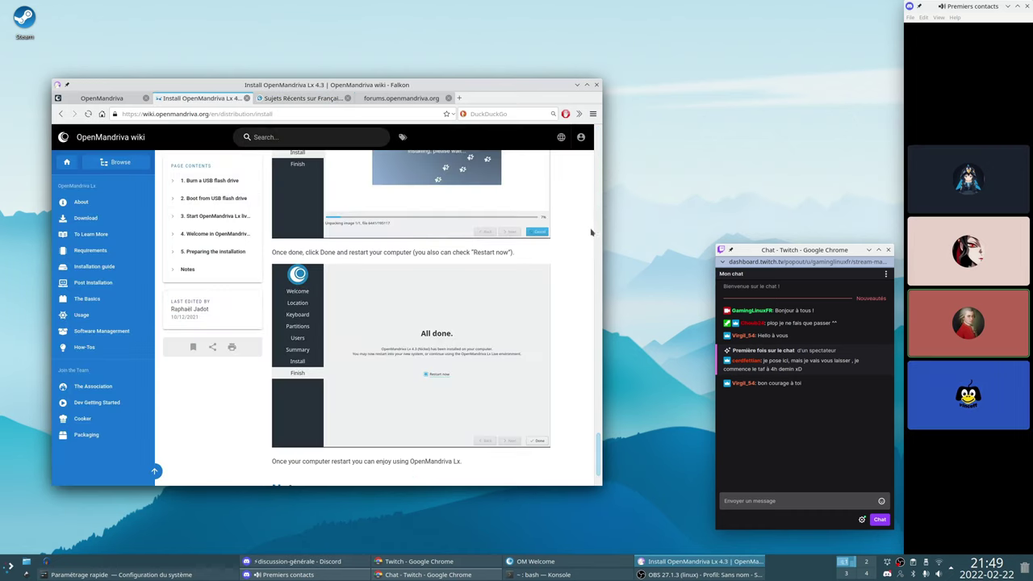
scroll(577, 393, "up", 10)
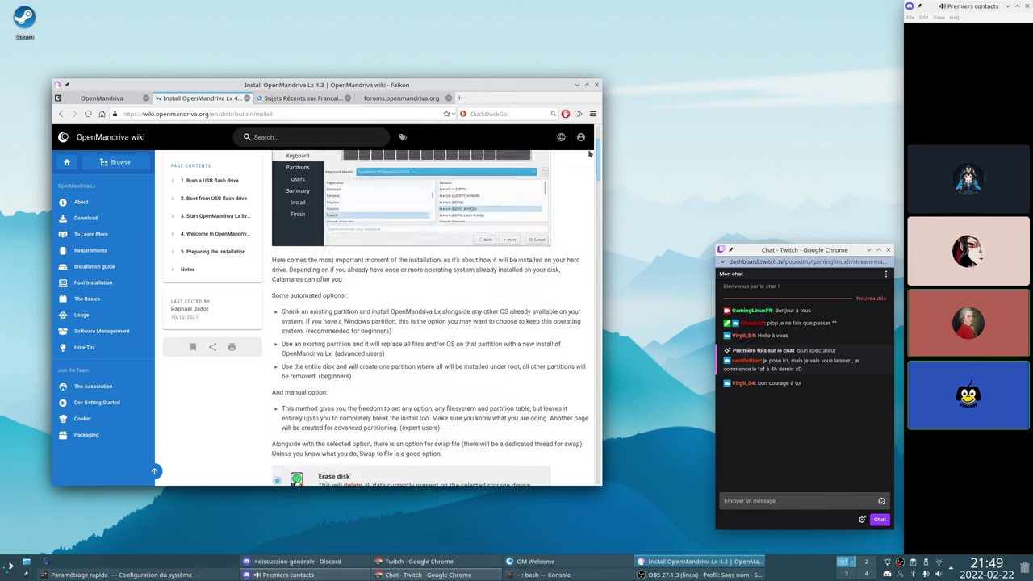
scroll(590, 153, "up", 5)
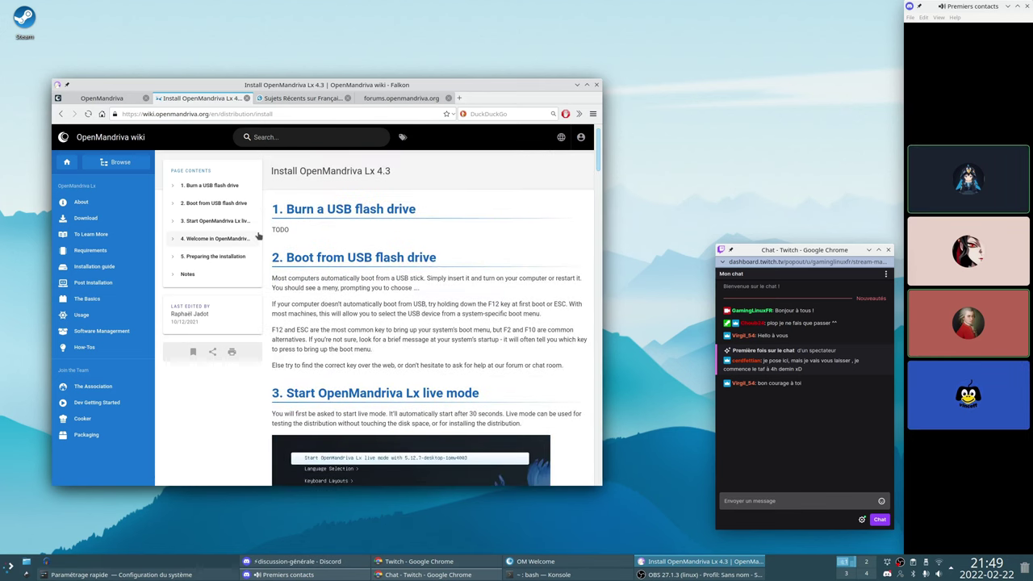
key("alt+Left")
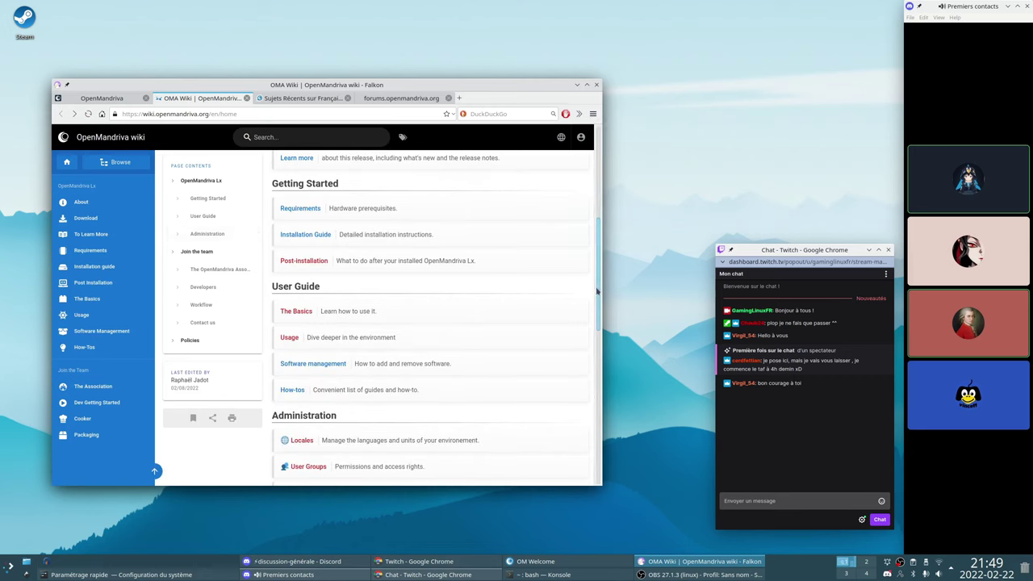
Open the Software management wiki page and briefly highlight the zypper line
left_click_drag(597, 292, 557, 281)
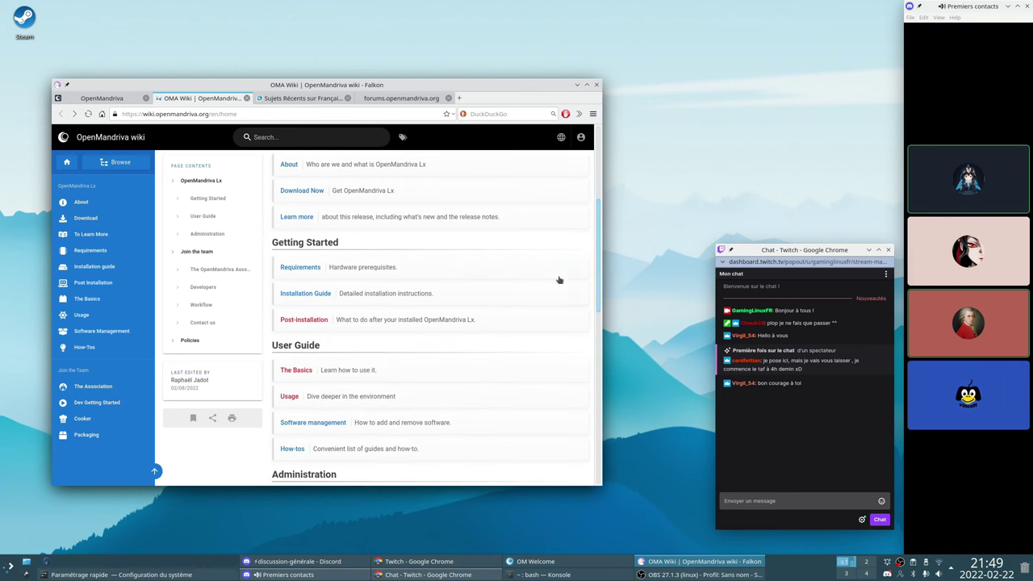
left_click(318, 424)
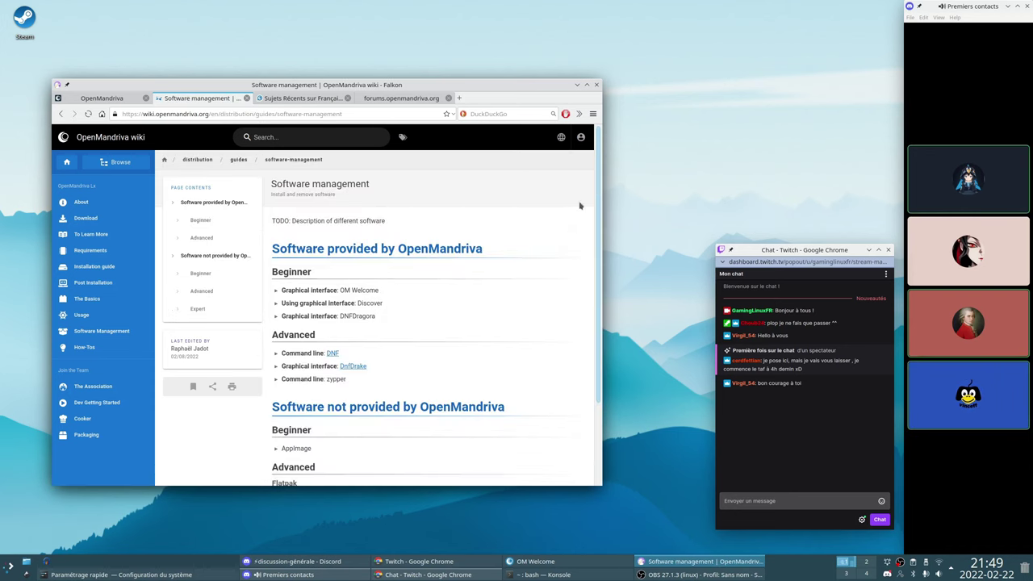
left_click_drag(598, 209, 583, 237)
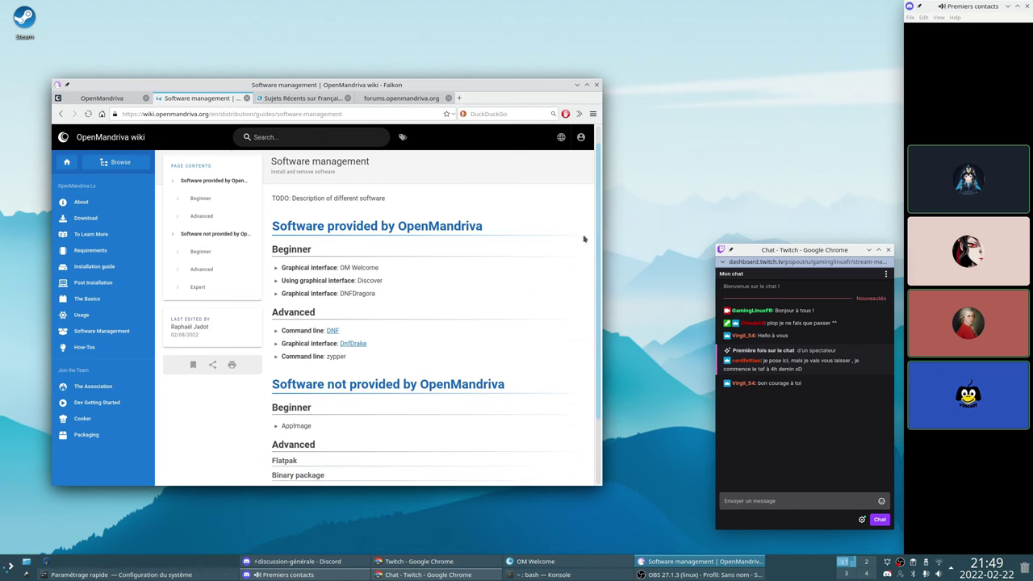
left_click_drag(355, 357, 275, 361)
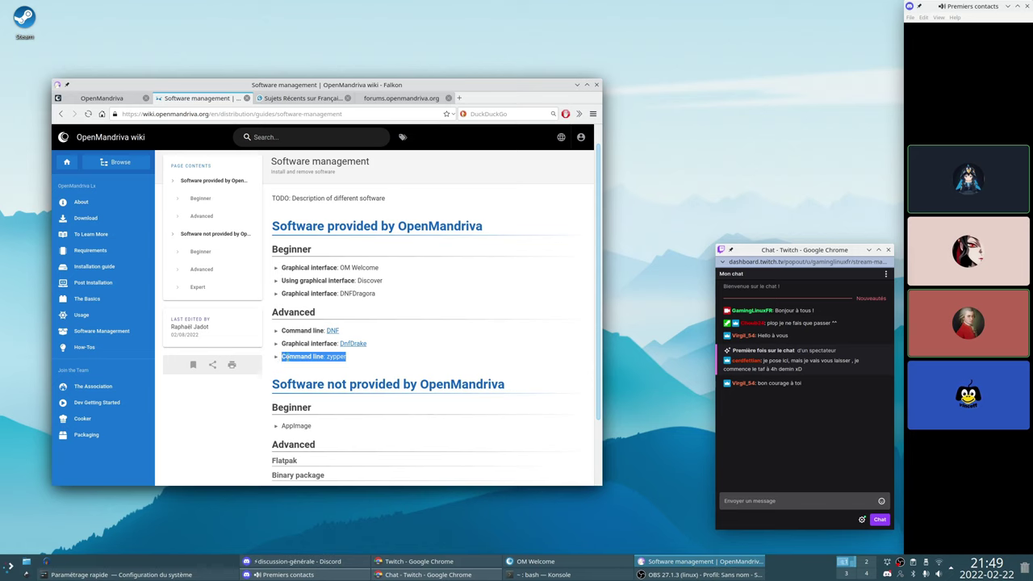
left_click(294, 356)
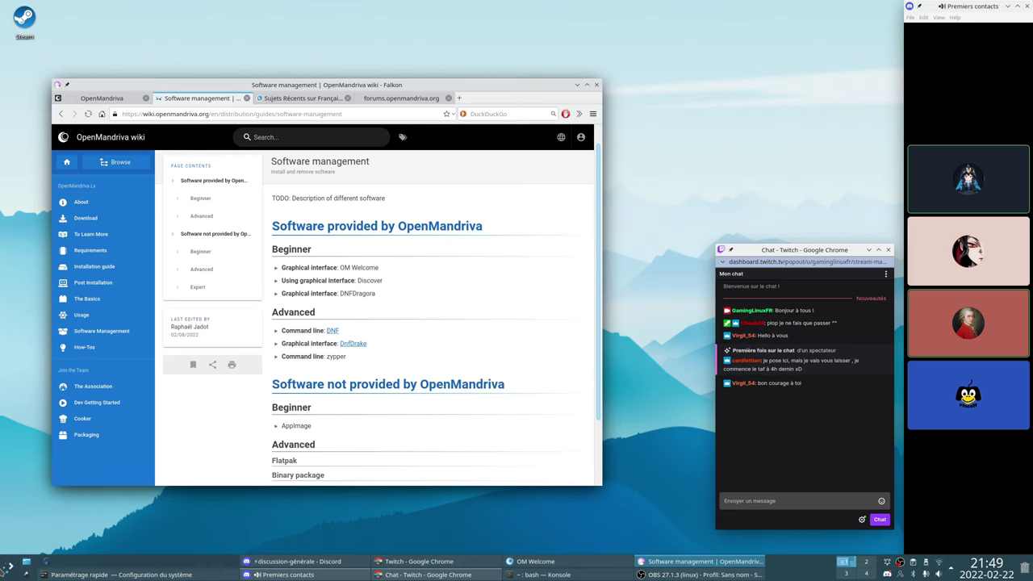
Launch a terminal, run zypper, and decline installing the zypper package
left_click(6, 567)
left_click(12, 433)
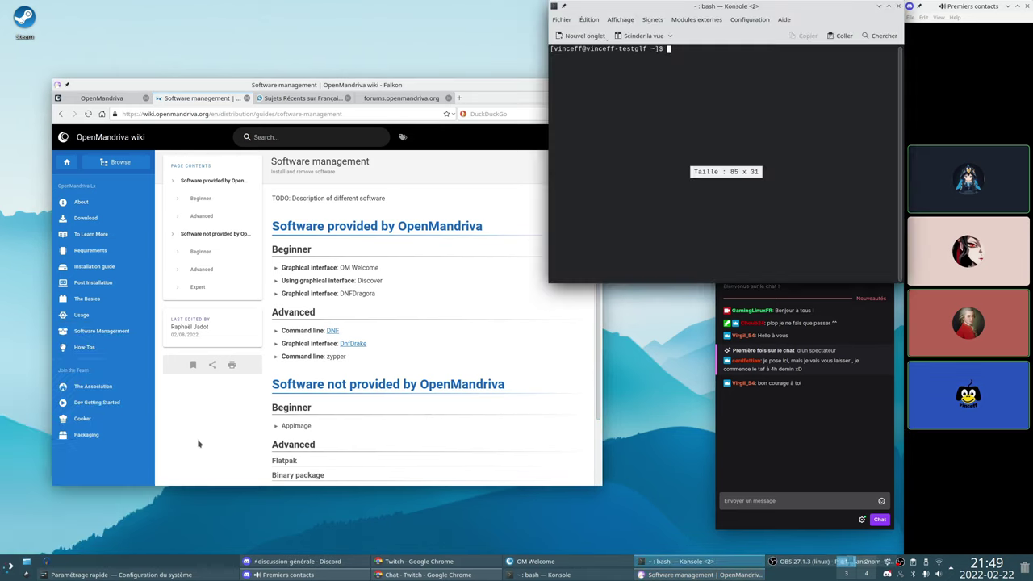
type("zypper")
key("Return")
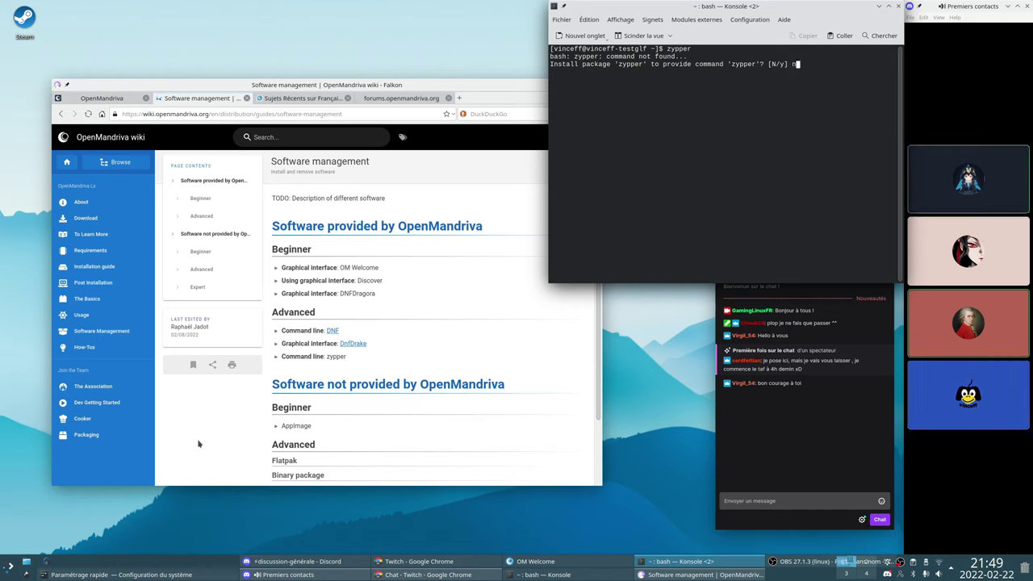
type("n")
key("Return")
Run 'sudo zypper update' with the password, review the not-found error, then minimize Konsole
type("sudo ")
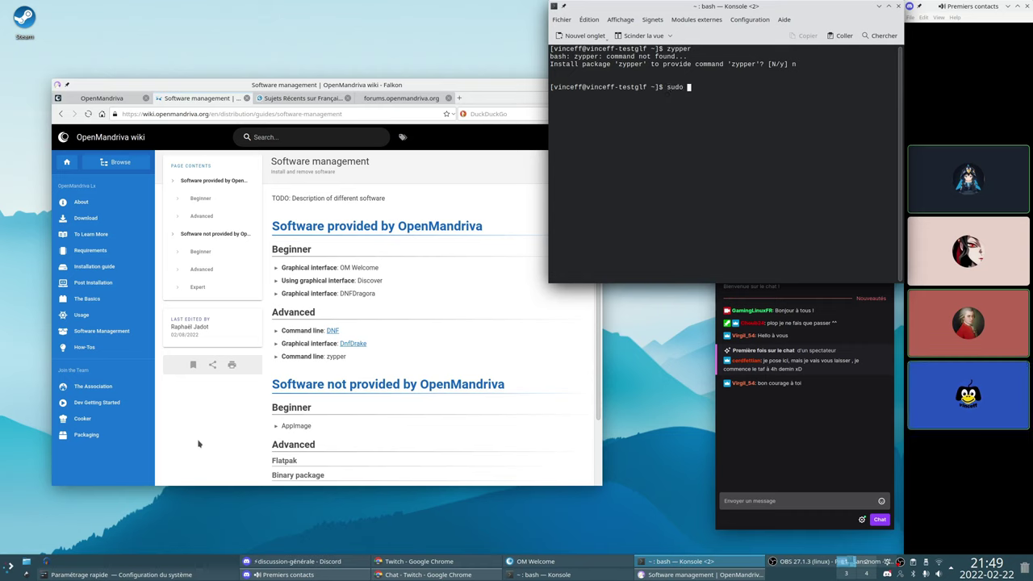
type("zypper update")
key("Return")
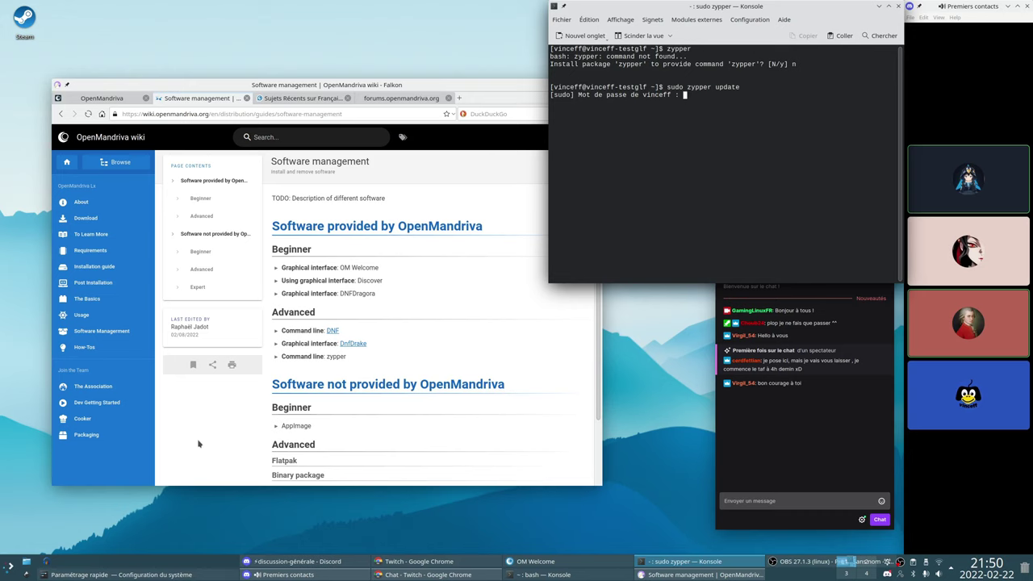
key("Return")
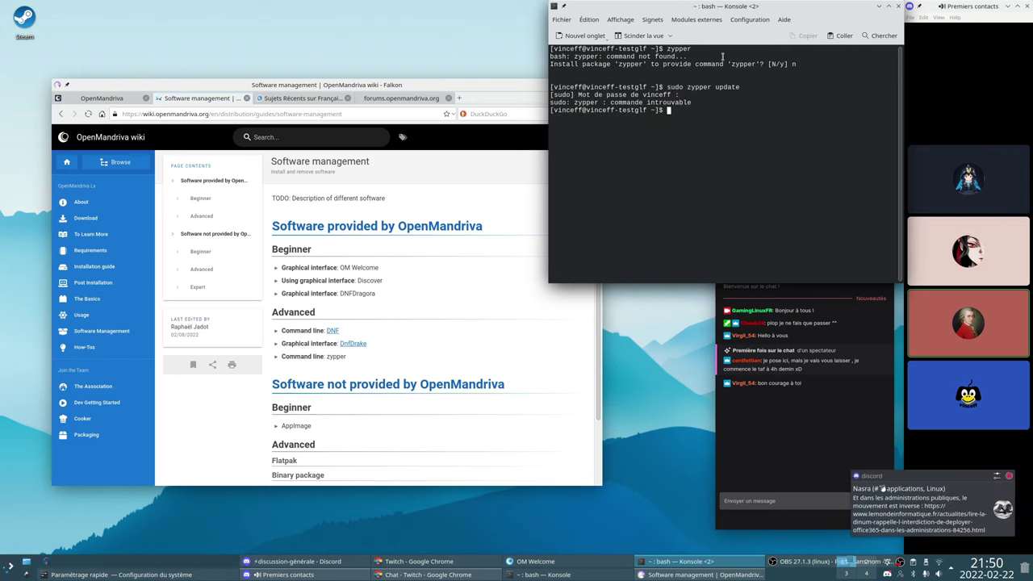
left_click_drag(724, 11, 504, 102)
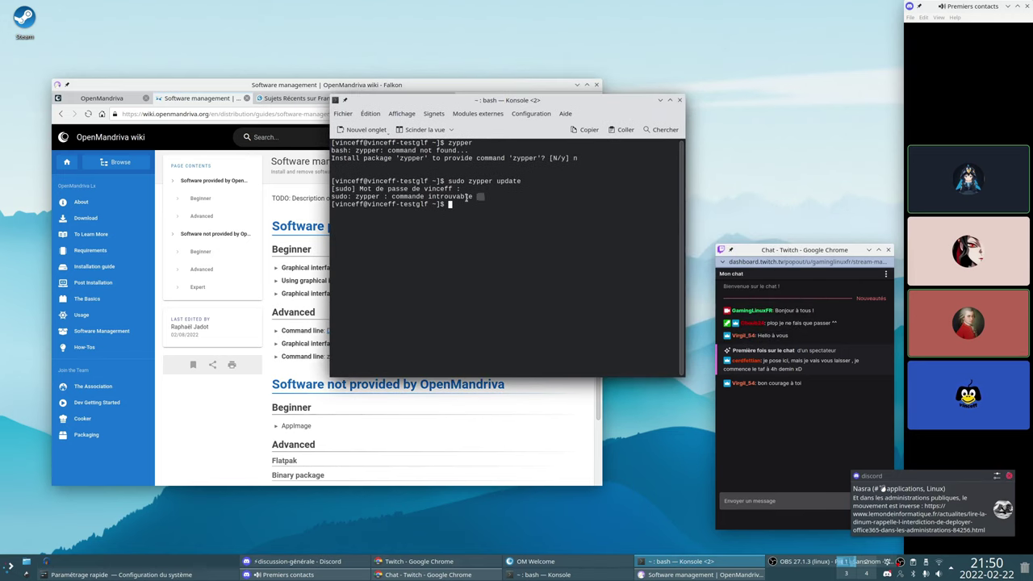
left_click_drag(484, 197, 334, 204)
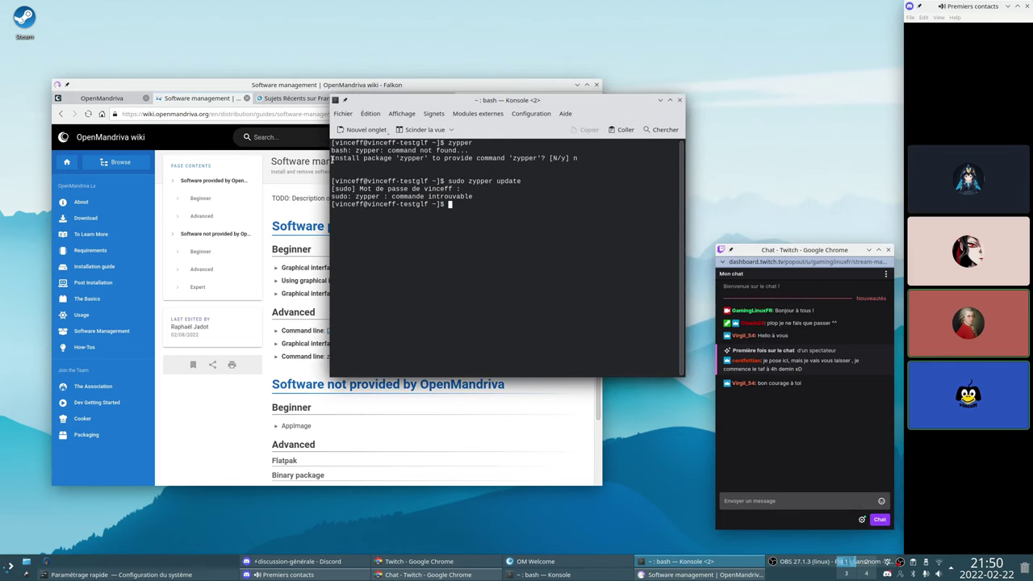
left_click_drag(332, 159, 598, 160)
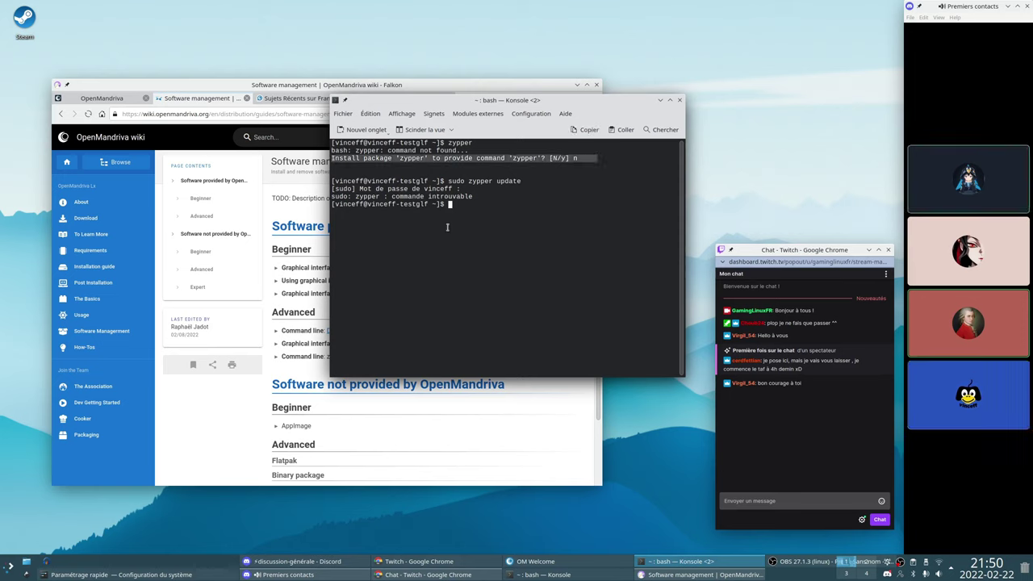
left_click(447, 227)
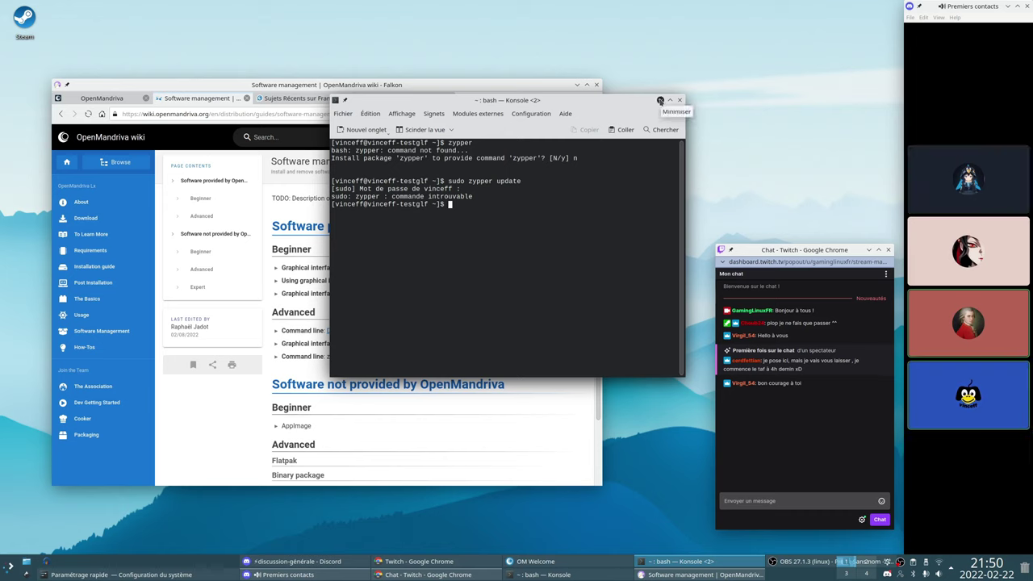
left_click(660, 100)
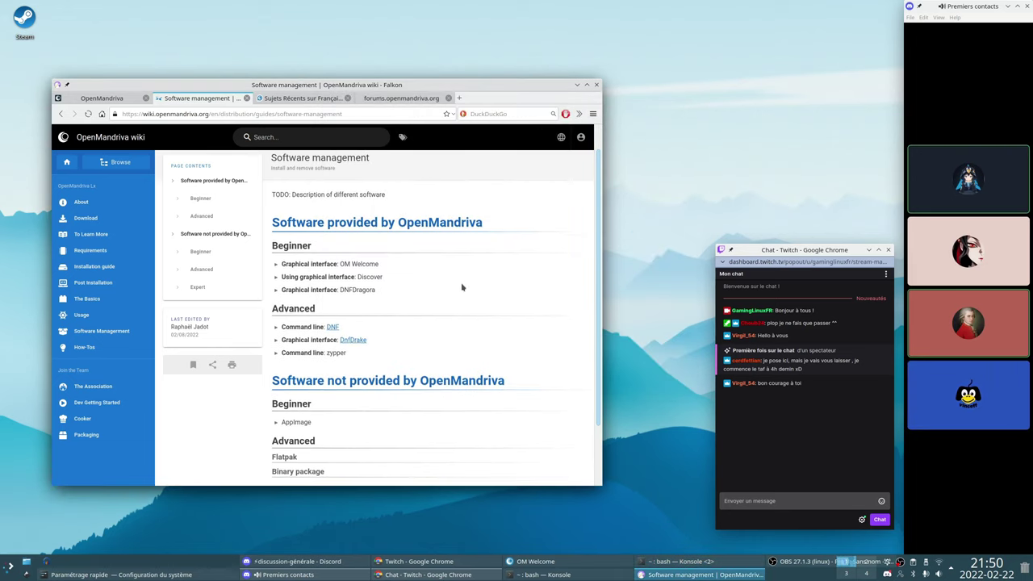
Scroll to the Expert tools, highlight 'Flatpak', and open the DnfDrake link in a background tab
scroll(462, 286, "down", 1)
scroll(462, 289, "down", 1)
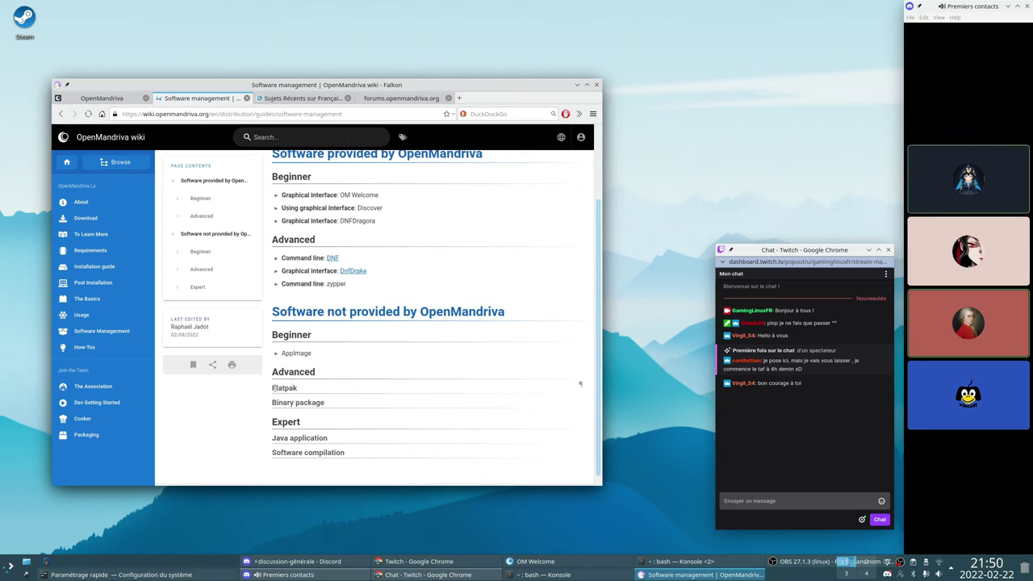
left_click_drag(272, 387, 321, 389)
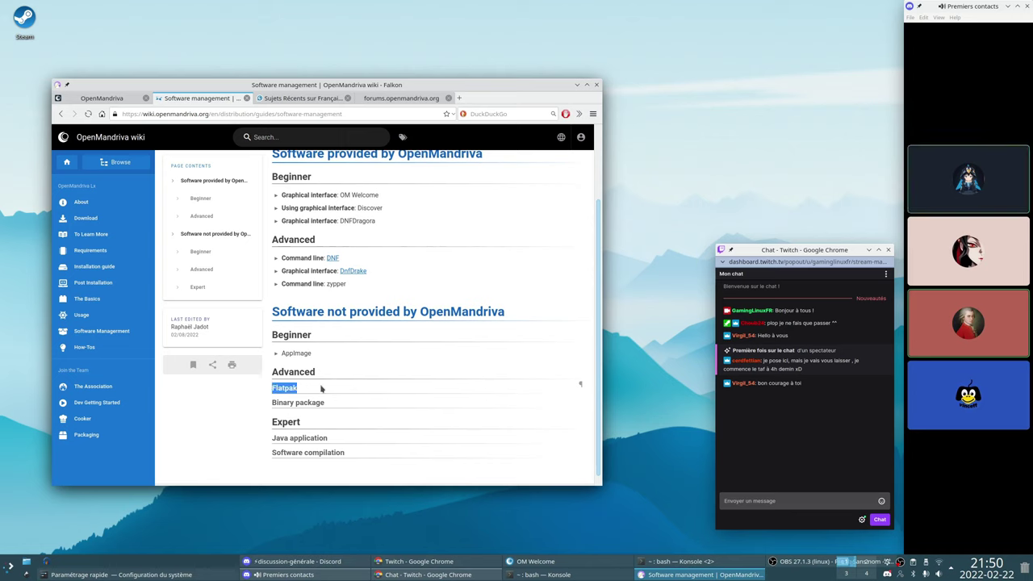
middle_click(352, 271)
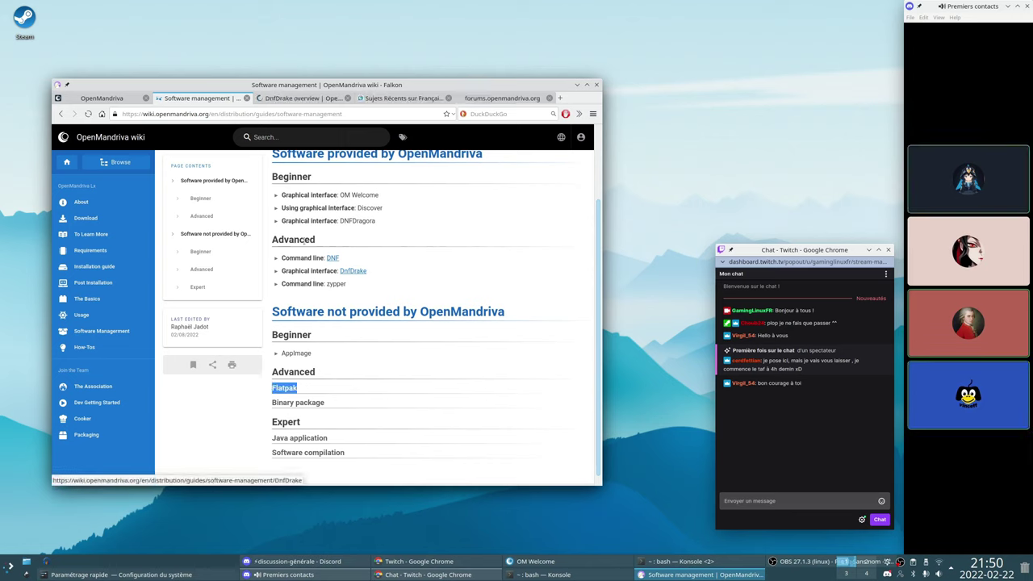
Read through the DnfDrake overview tab, close it, and minimize Falkon
left_click(298, 98)
scroll(343, 296, "down", 1)
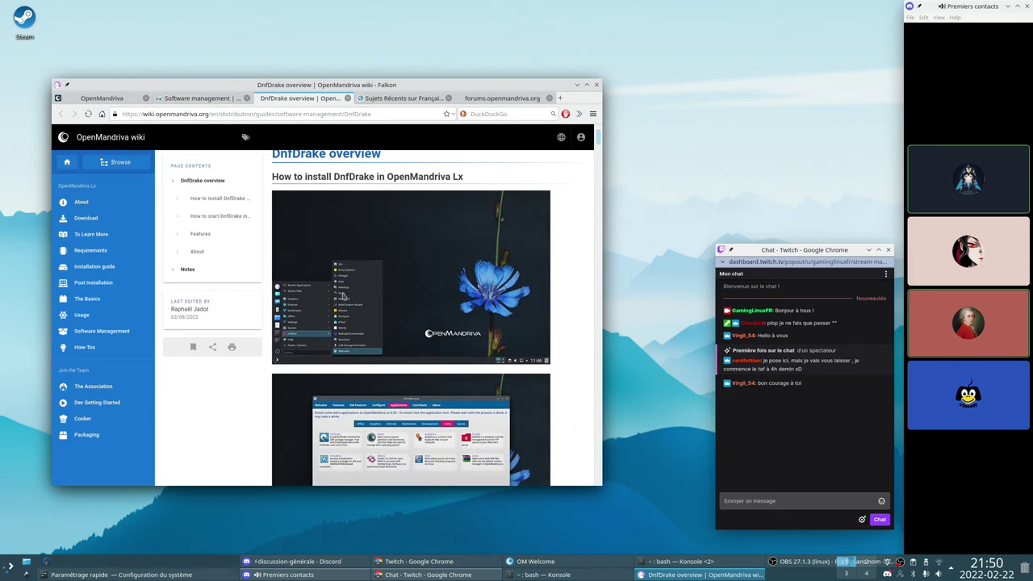
scroll(345, 297, "down", 4)
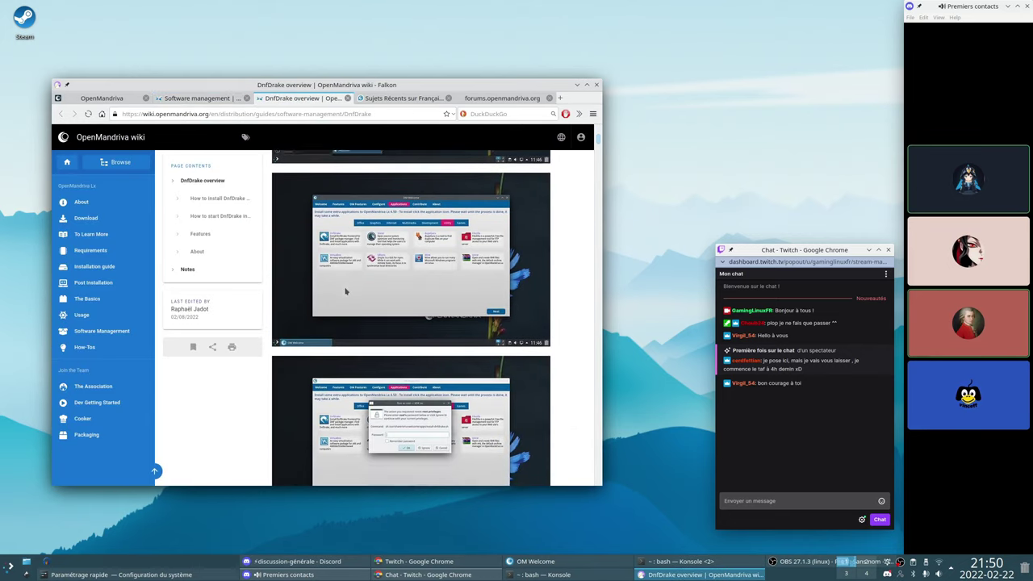
scroll(347, 289, "down", 3)
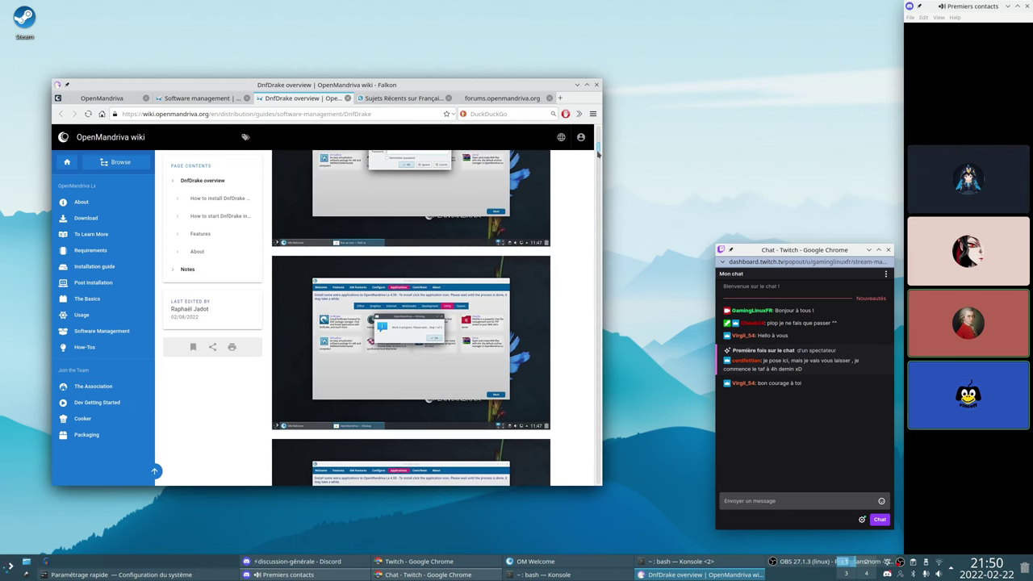
left_click_drag(598, 153, 596, 208)
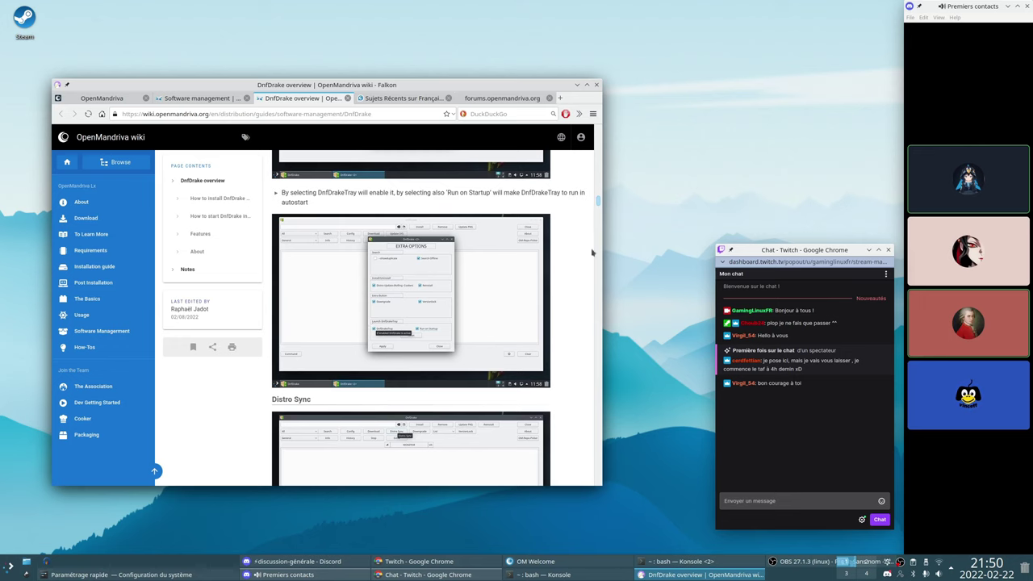
left_click_drag(598, 202, 607, 126)
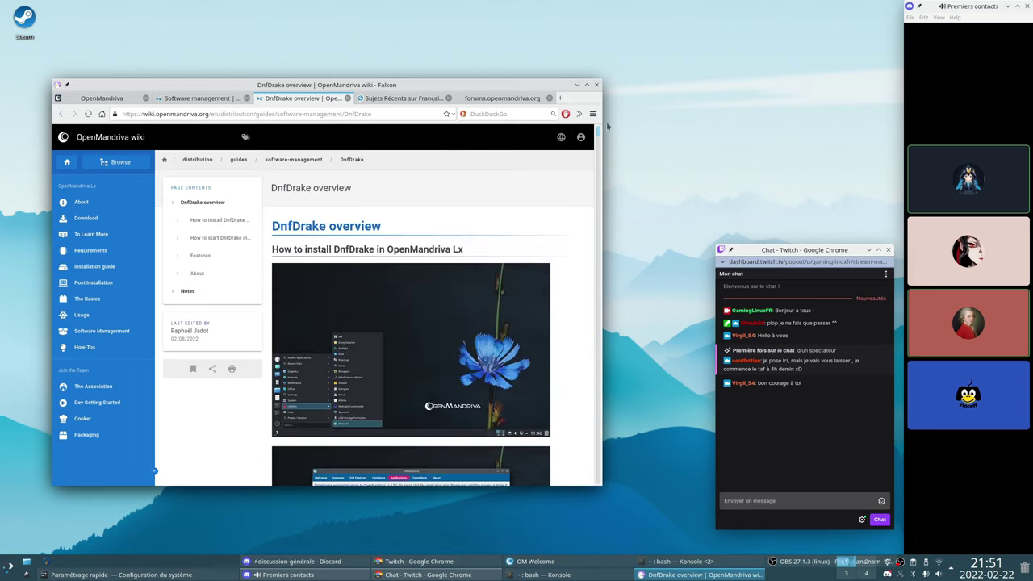
left_click(347, 98)
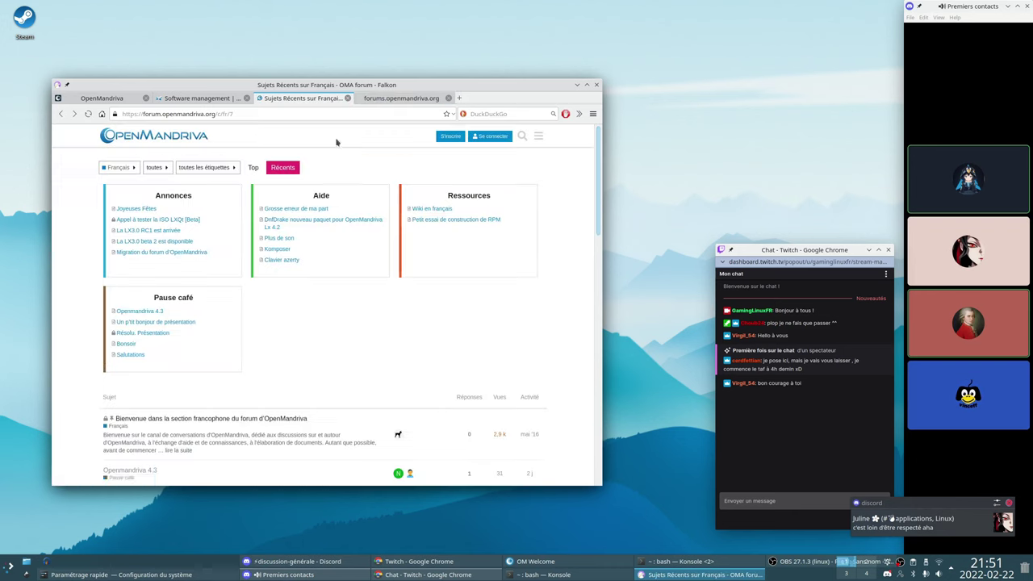
left_click(577, 85)
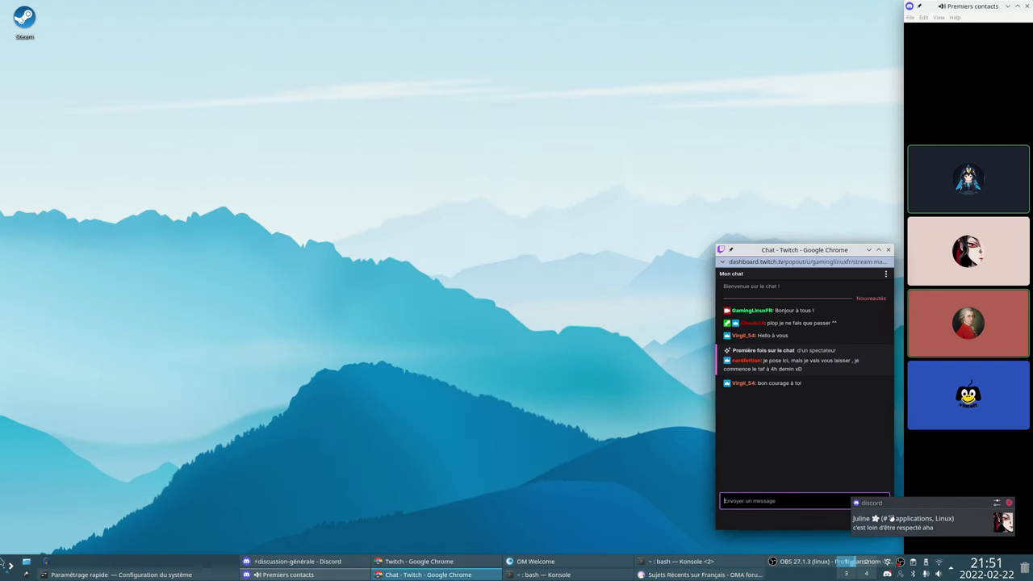
Browse the launcher's Bureautique, Internet, Multimédia, Configuration, Graphisme and Jeux categories
left_click(10, 568)
mouse_move(129, 389)
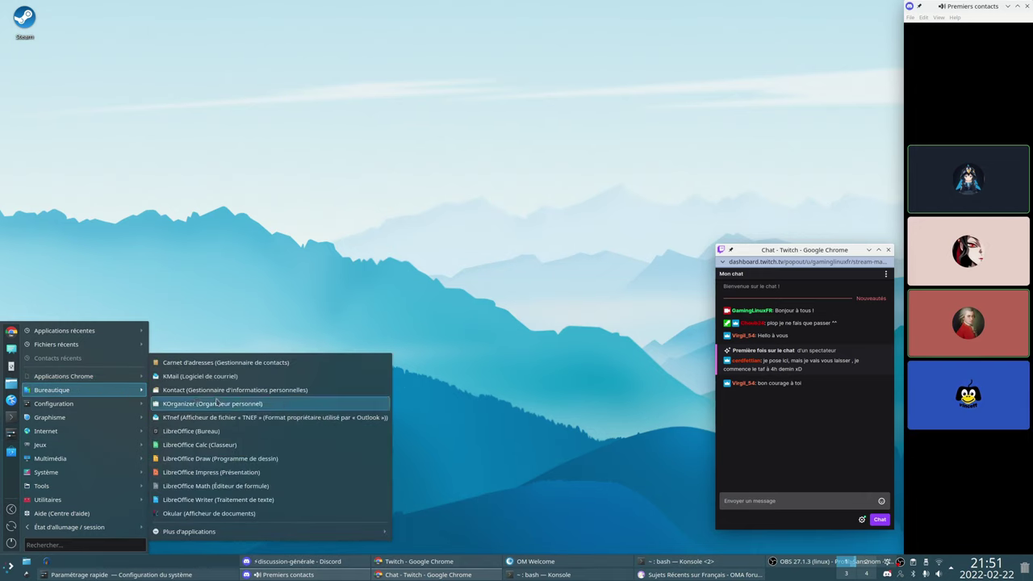
mouse_move(61, 438)
mouse_move(58, 462)
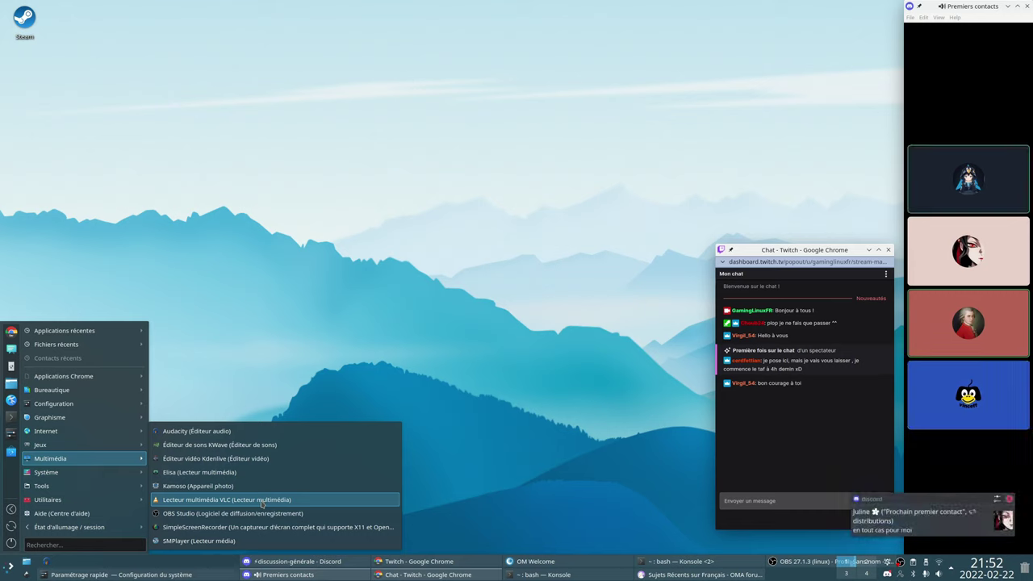
mouse_move(109, 432)
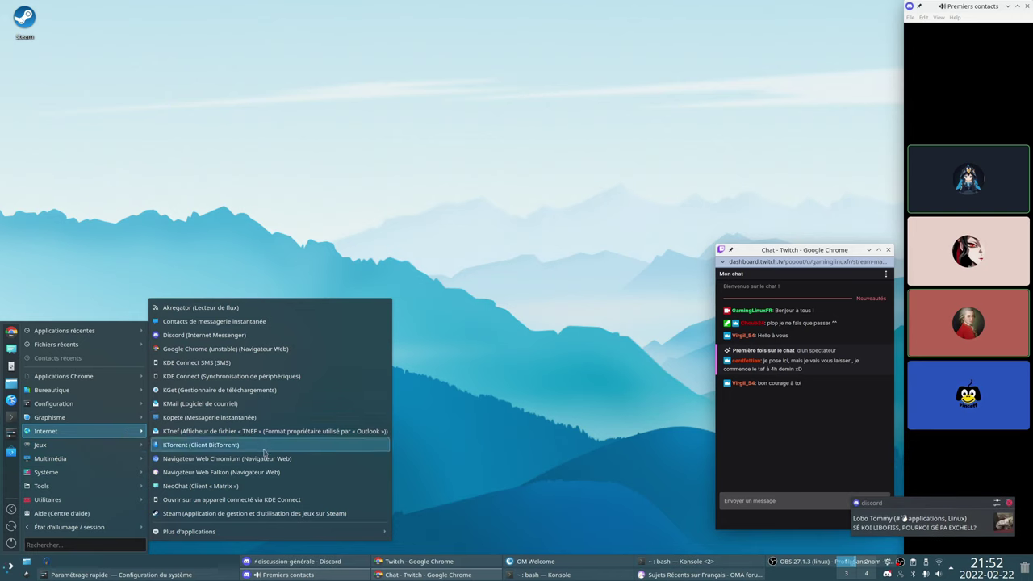
mouse_move(269, 532)
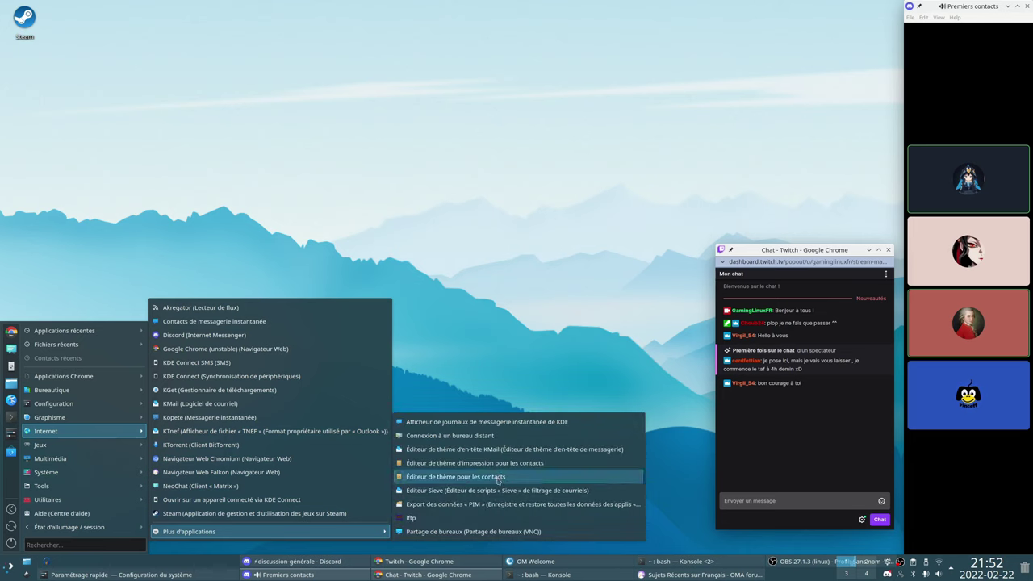
mouse_move(105, 420)
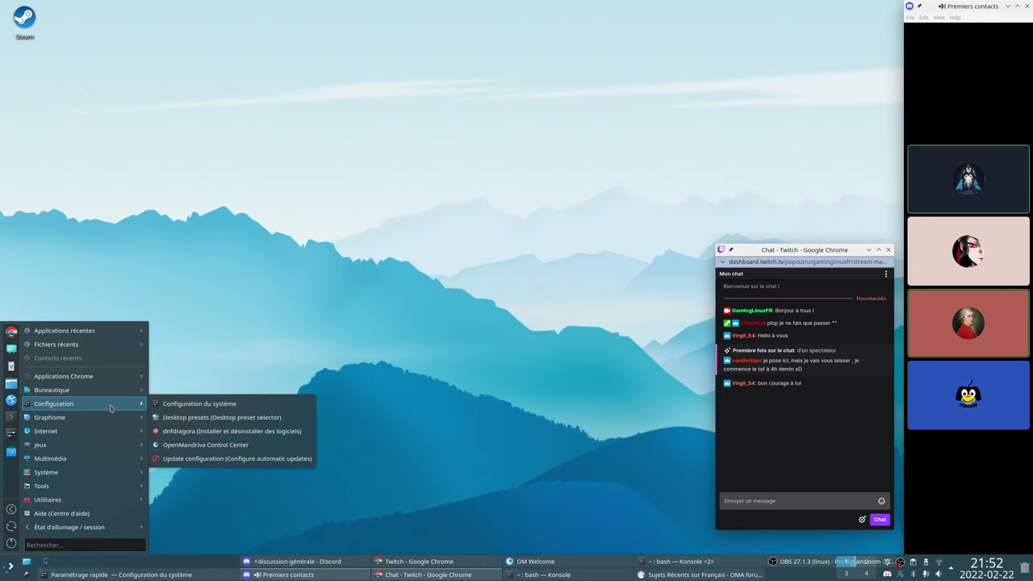
mouse_move(113, 389)
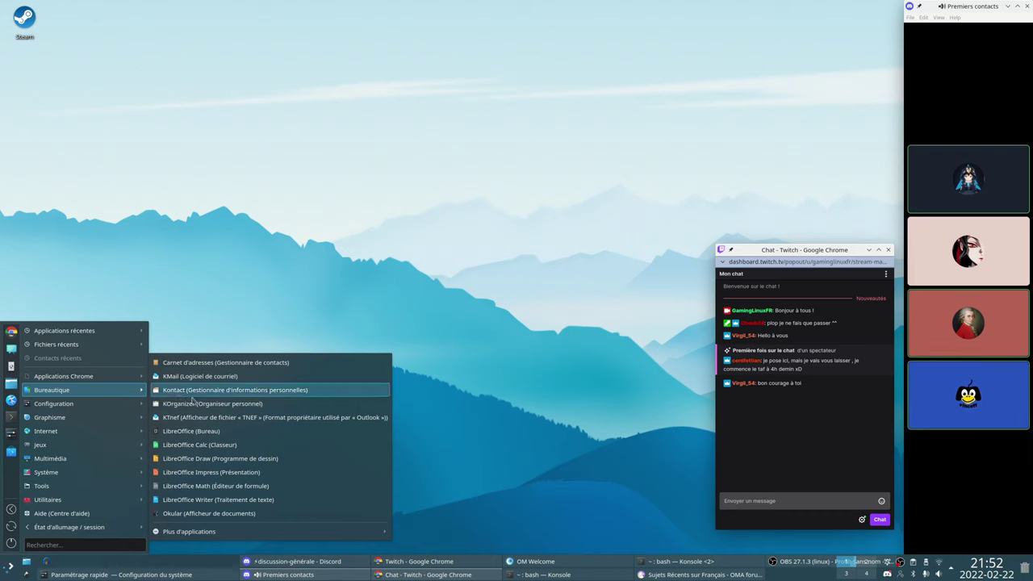
Open the home folder in Dolphin from the launcher, then close it
mouse_move(292, 530)
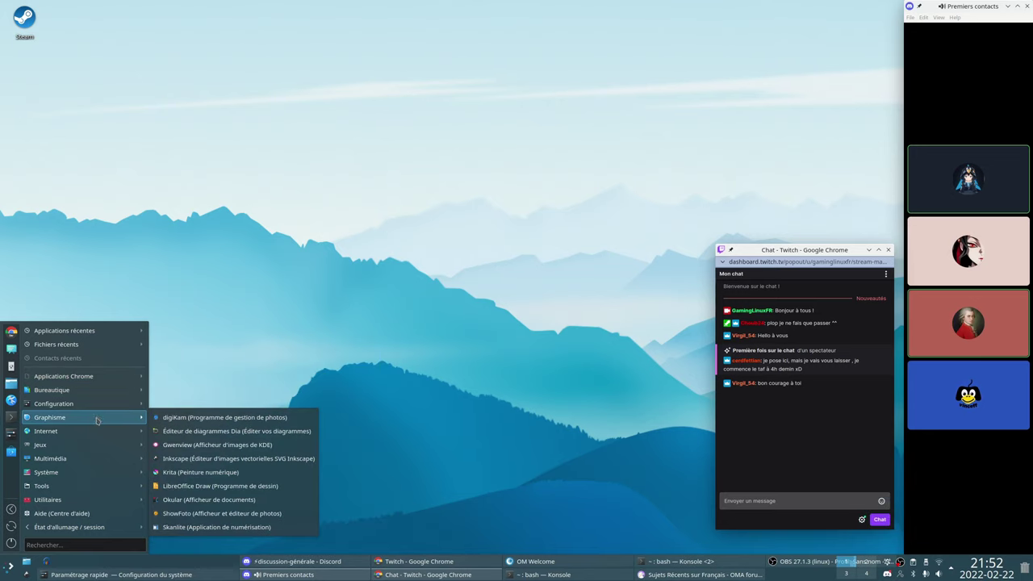
mouse_move(88, 460)
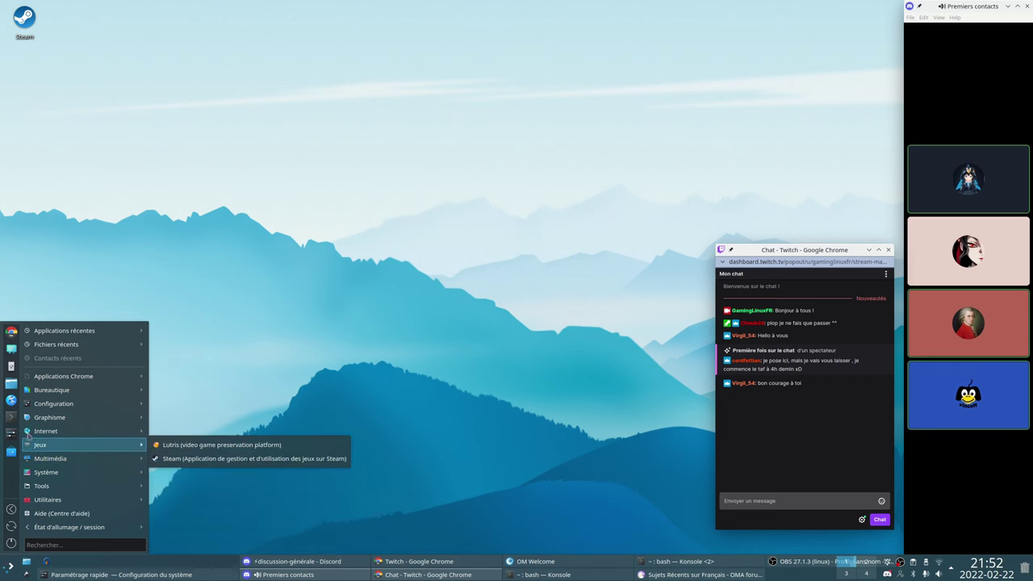
left_click(12, 384)
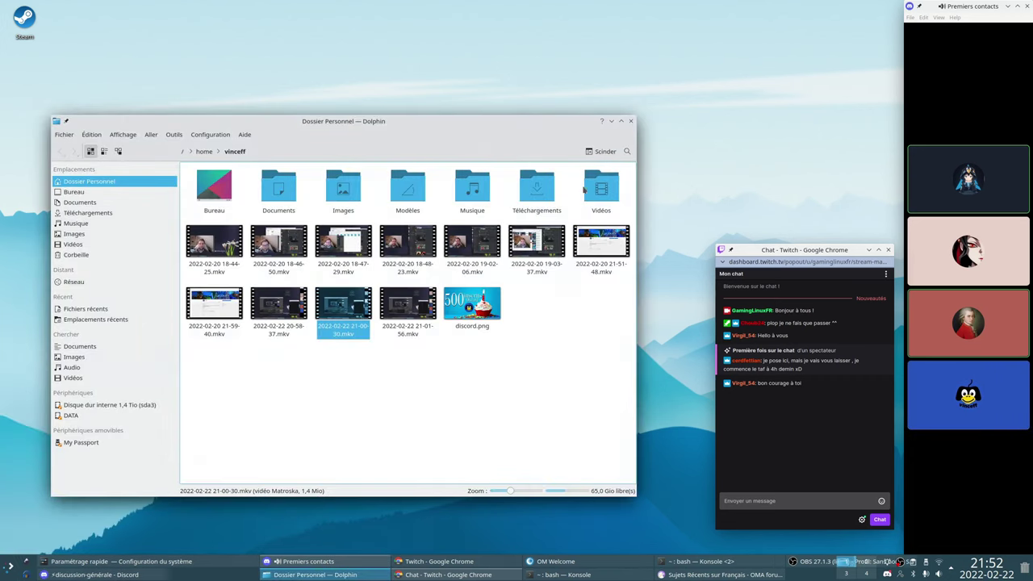
left_click(628, 120)
Launch MidnightCommander from Utilitaires, then enlarge and reposition its Konsole window
left_click(10, 566)
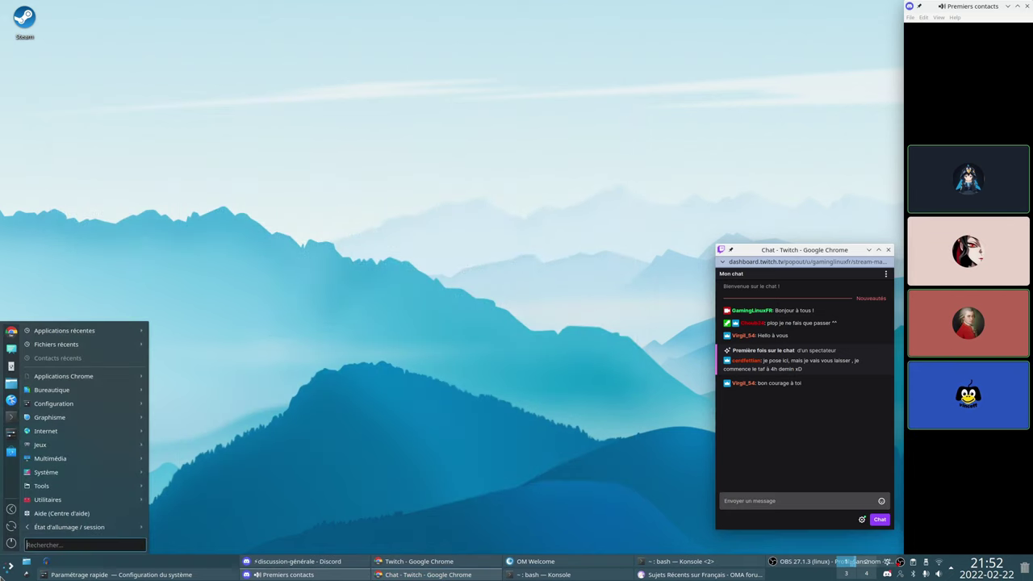
mouse_move(81, 499)
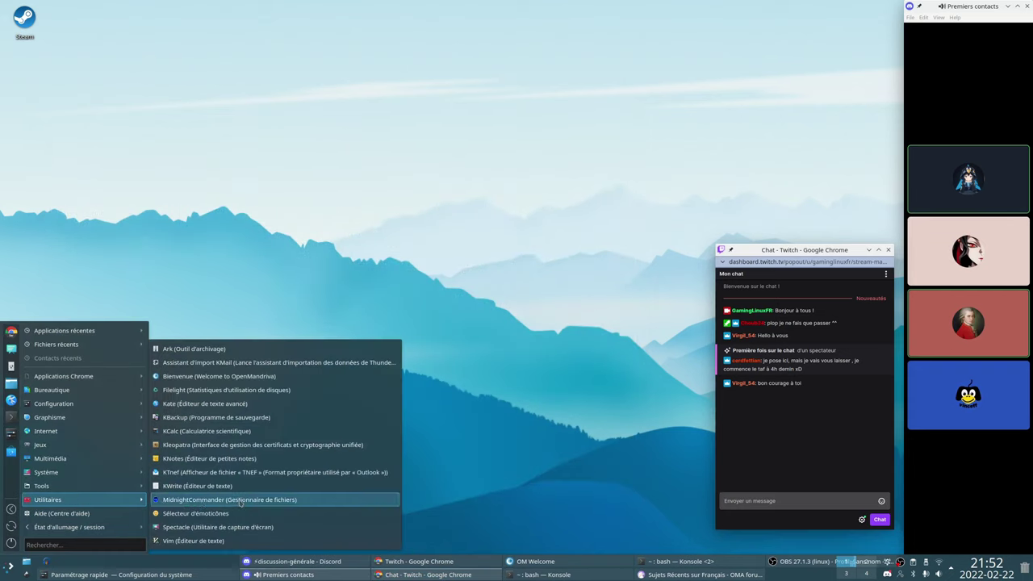
left_click(234, 500)
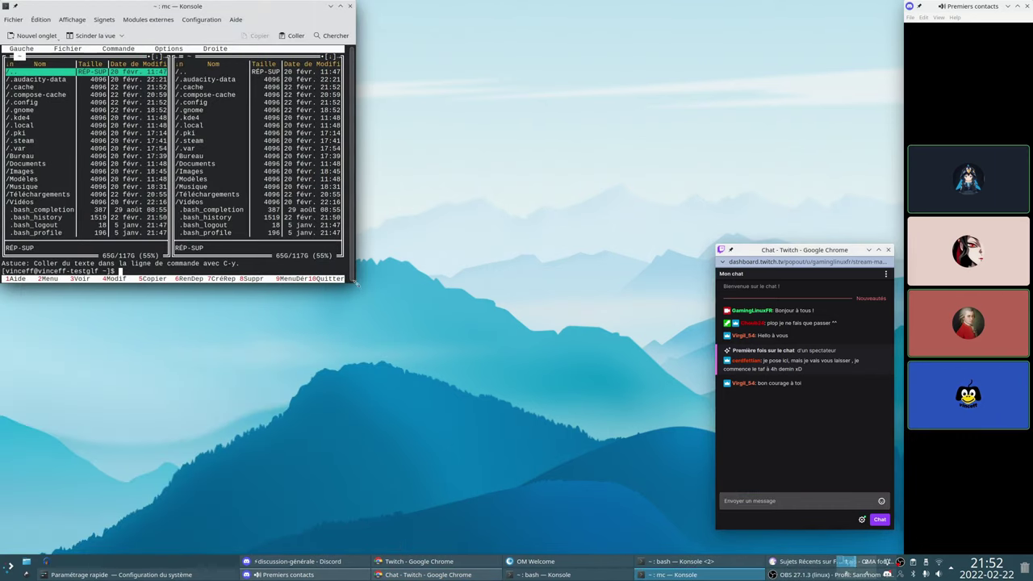
left_click_drag(356, 282, 589, 412)
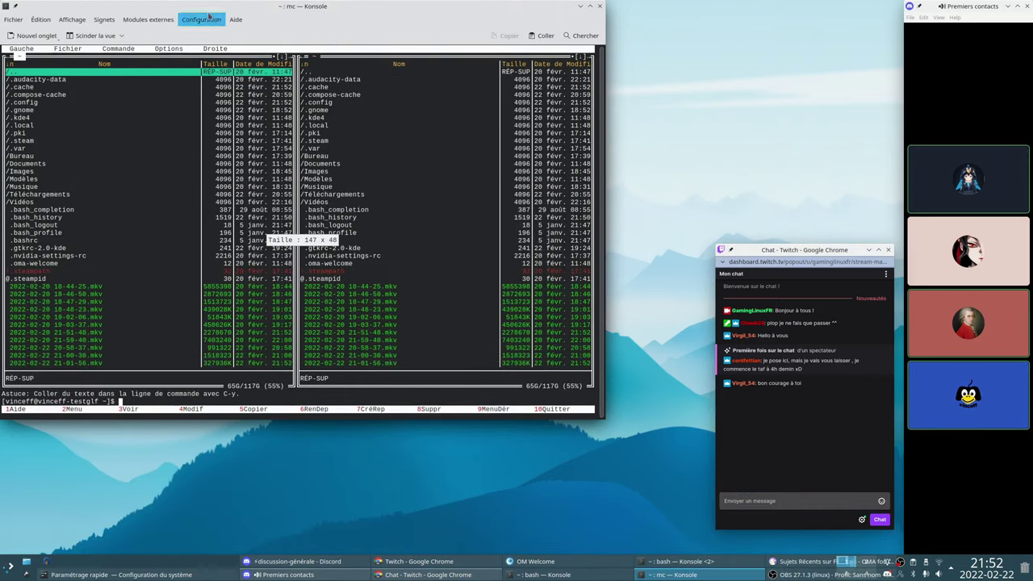
left_click_drag(209, 4, 239, 88)
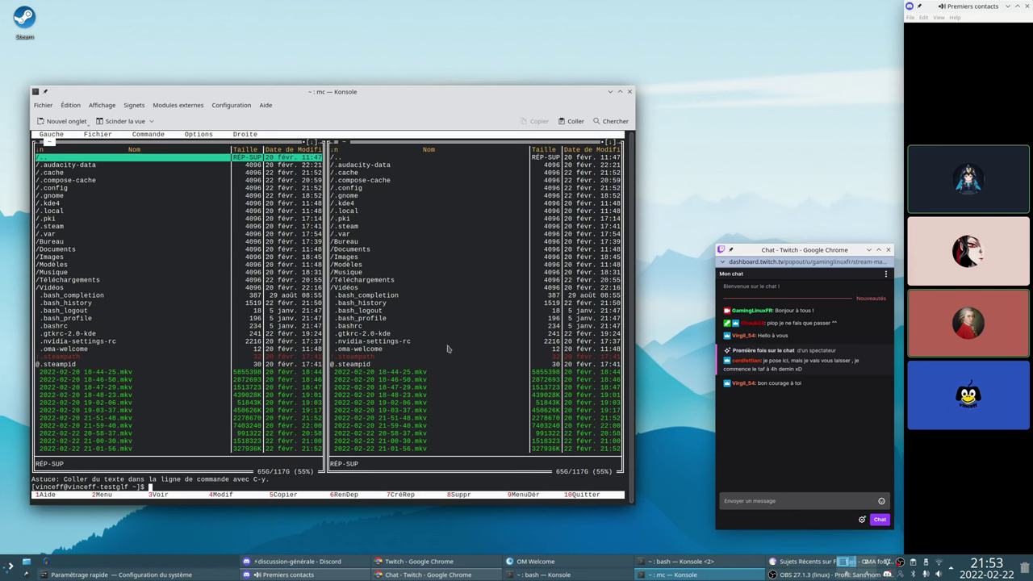
left_click(629, 91)
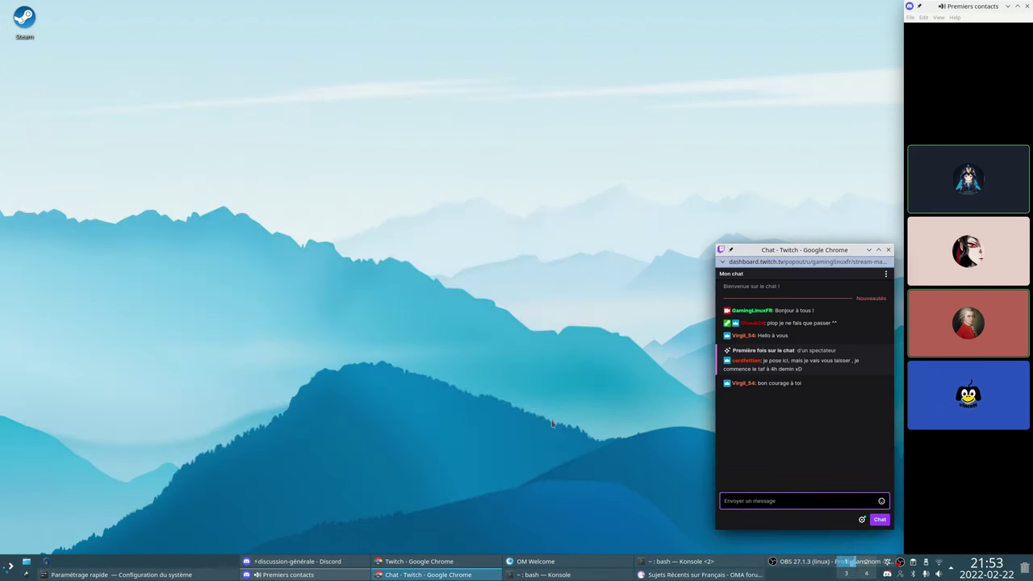
left_click(695, 575)
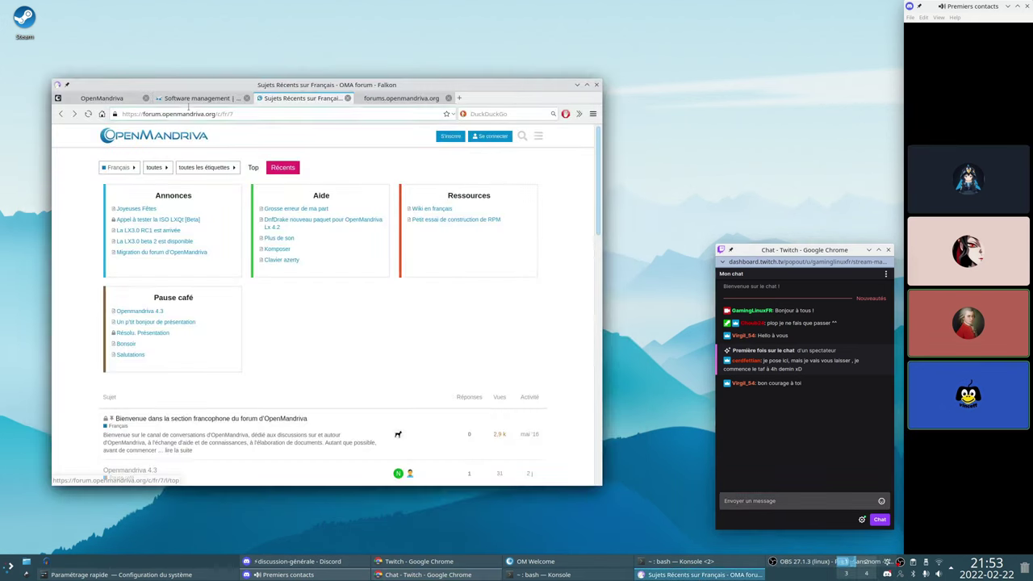
left_click(192, 98)
left_click(100, 98)
scroll(264, 250, "up", 1)
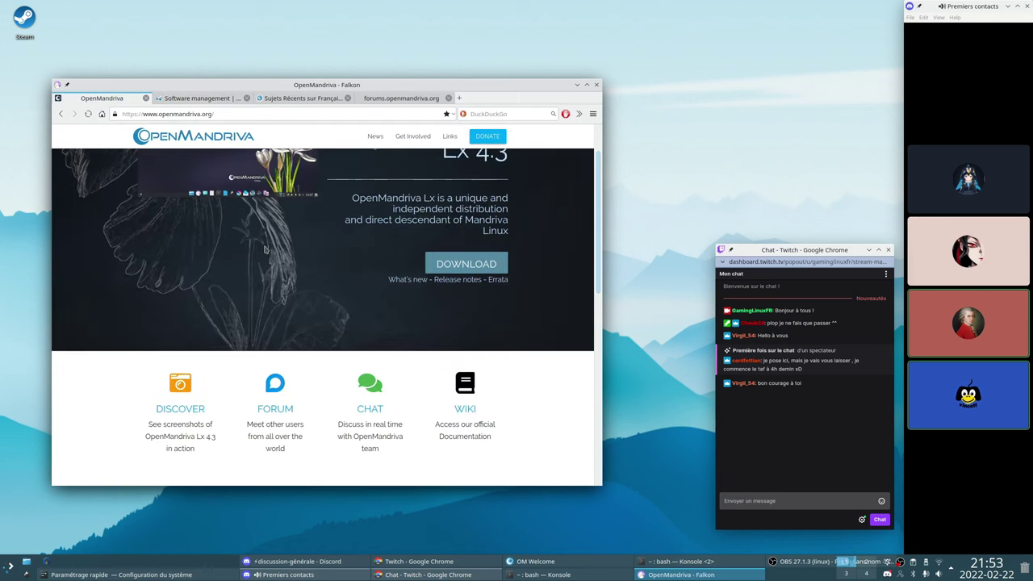
scroll(265, 250, "up", 3)
left_click_drag(366, 302, 496, 324)
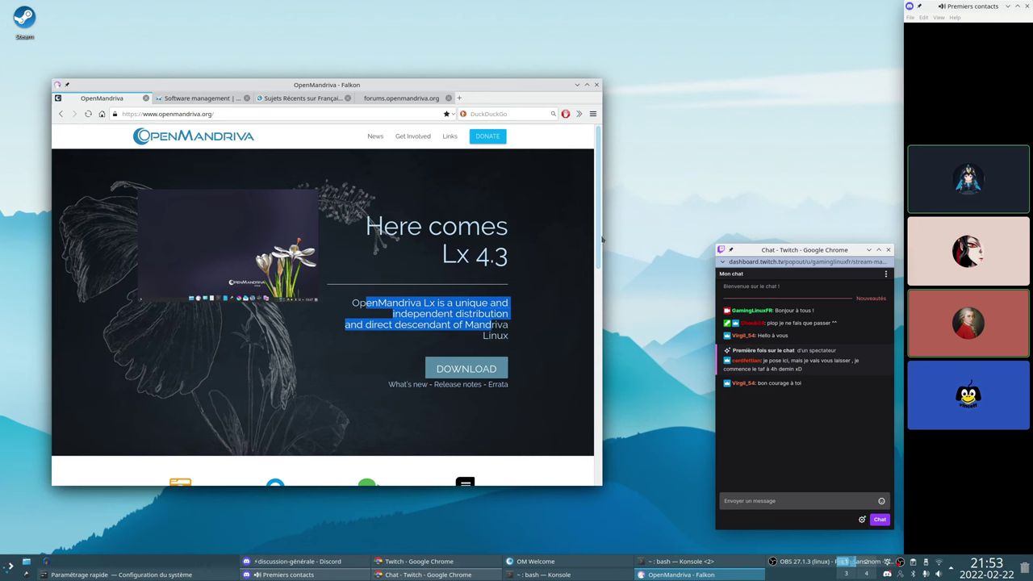
left_click_drag(601, 239, 590, 405)
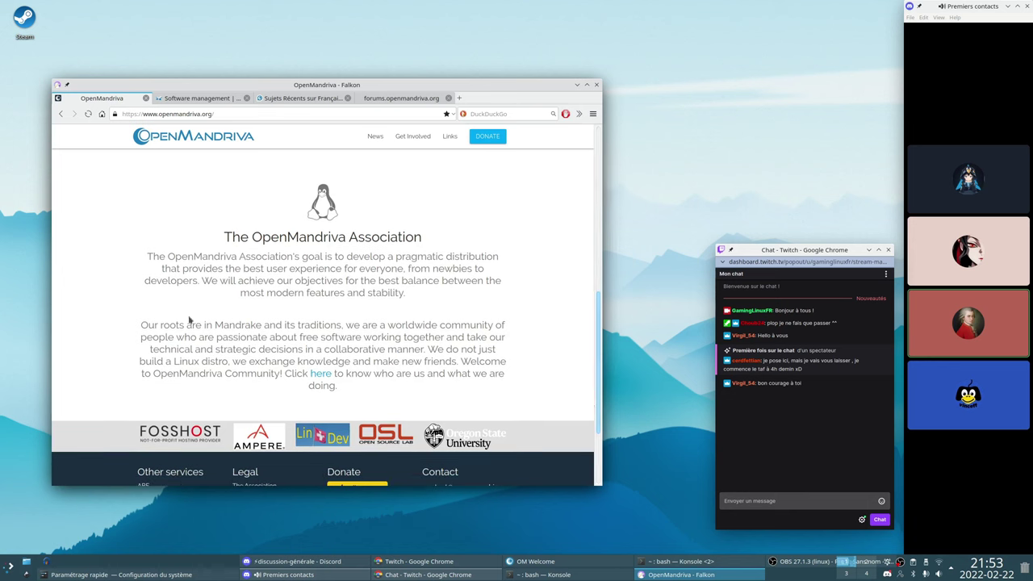
left_click_drag(231, 256, 360, 275)
left_click(360, 274)
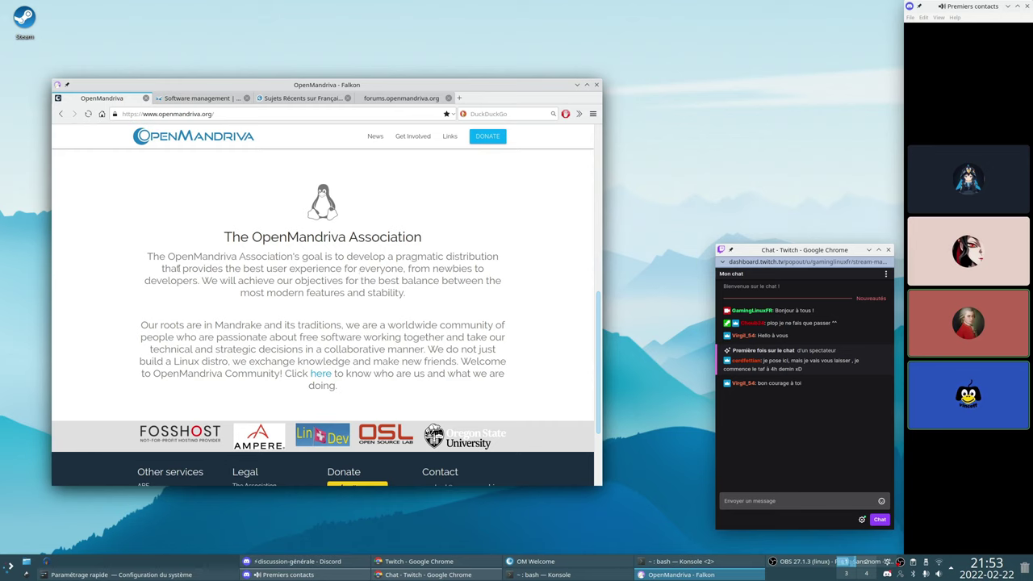
left_click_drag(179, 267, 408, 269)
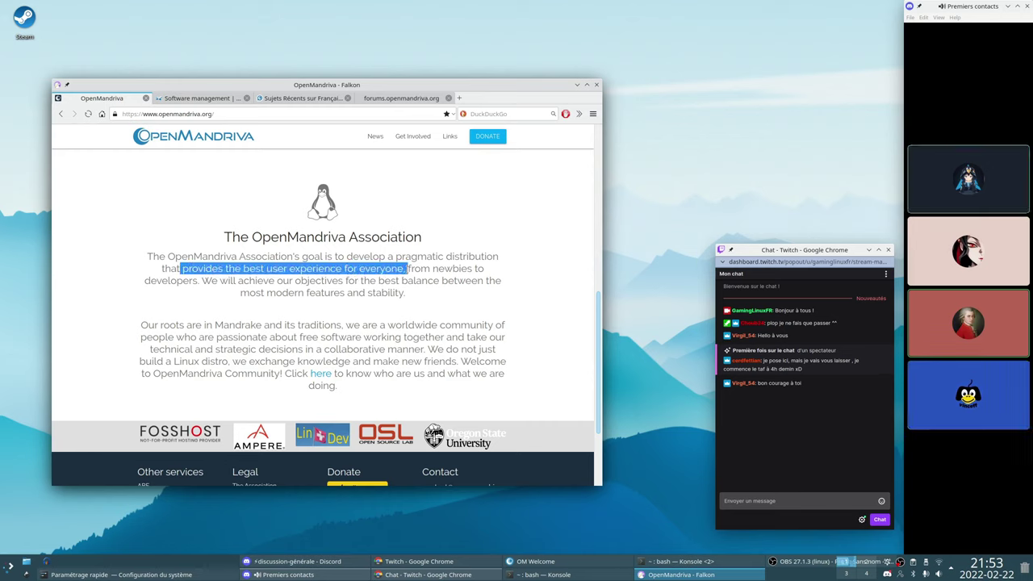
left_click(407, 269)
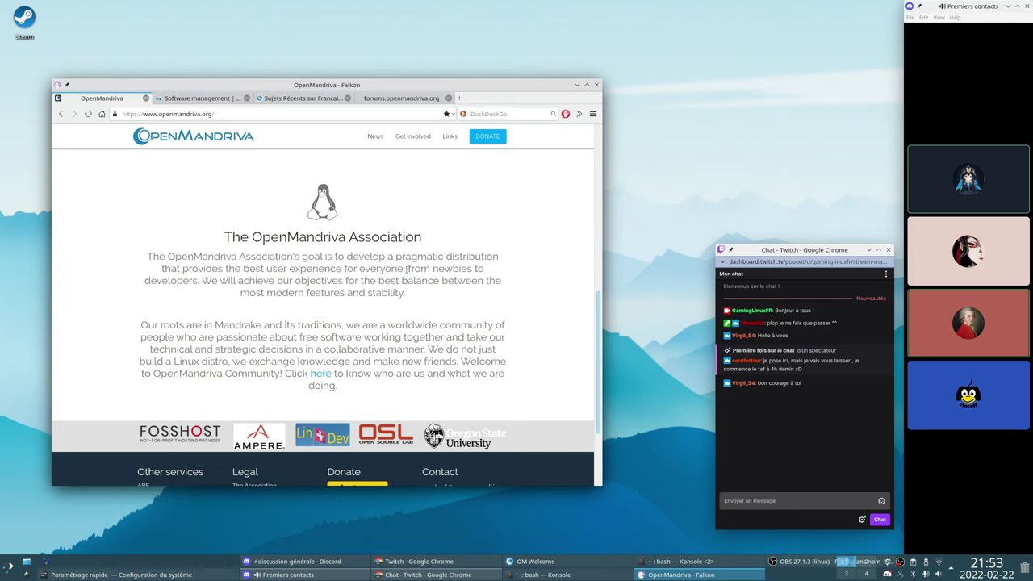
left_click_drag(443, 256, 513, 287)
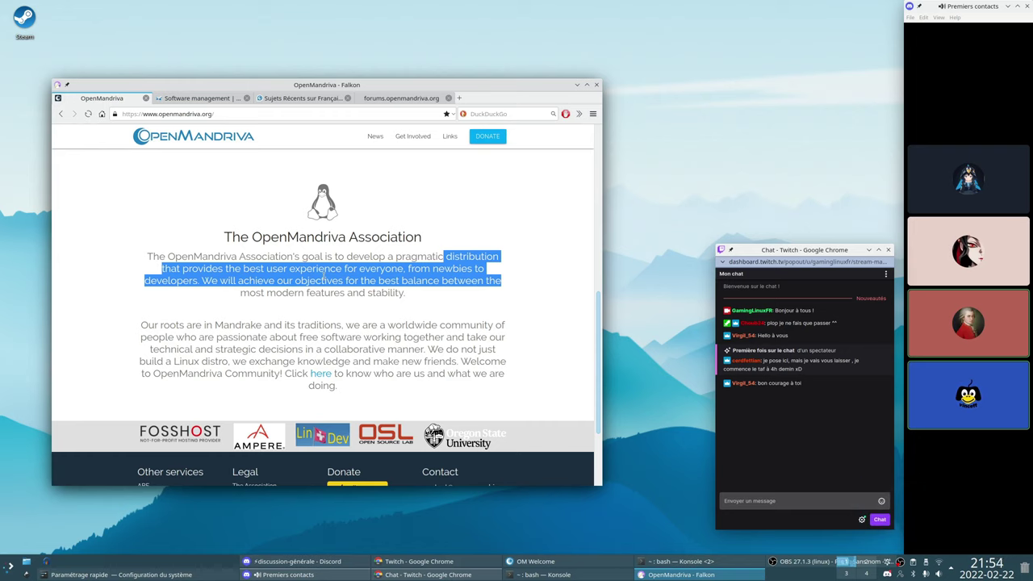
left_click(478, 287)
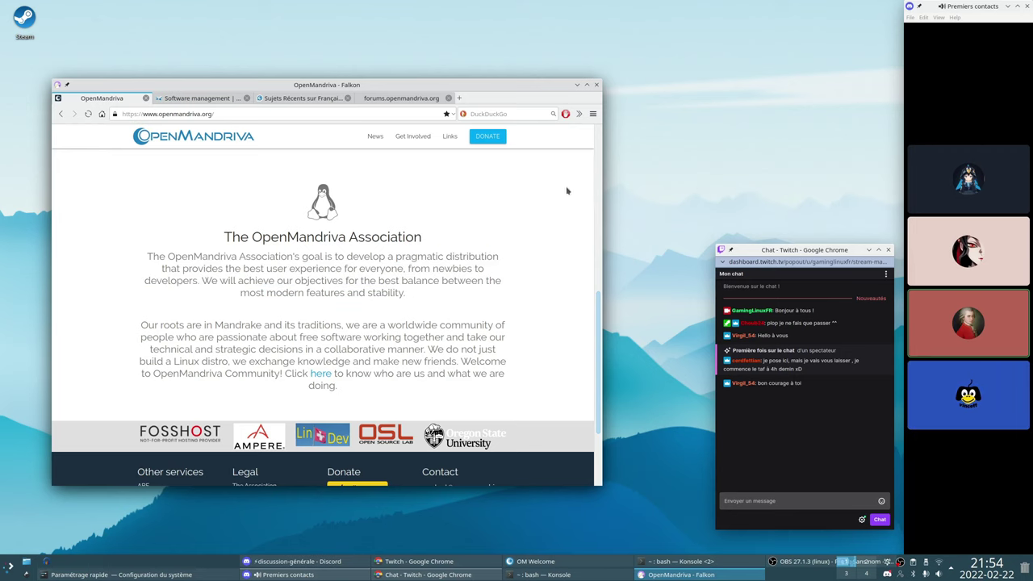
Minimize Falkon and nudge the Twitch chat window slightly
left_click(577, 84)
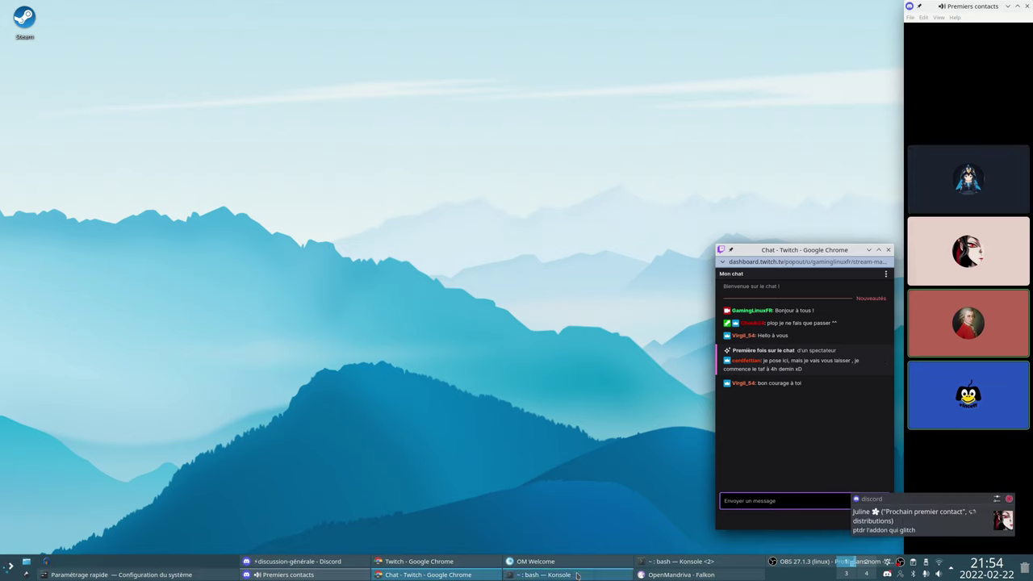
mouse_move(805, 253)
left_mouse_down()
mouse_move(793, 243)
mouse_move(806, 256)
left_mouse_up()
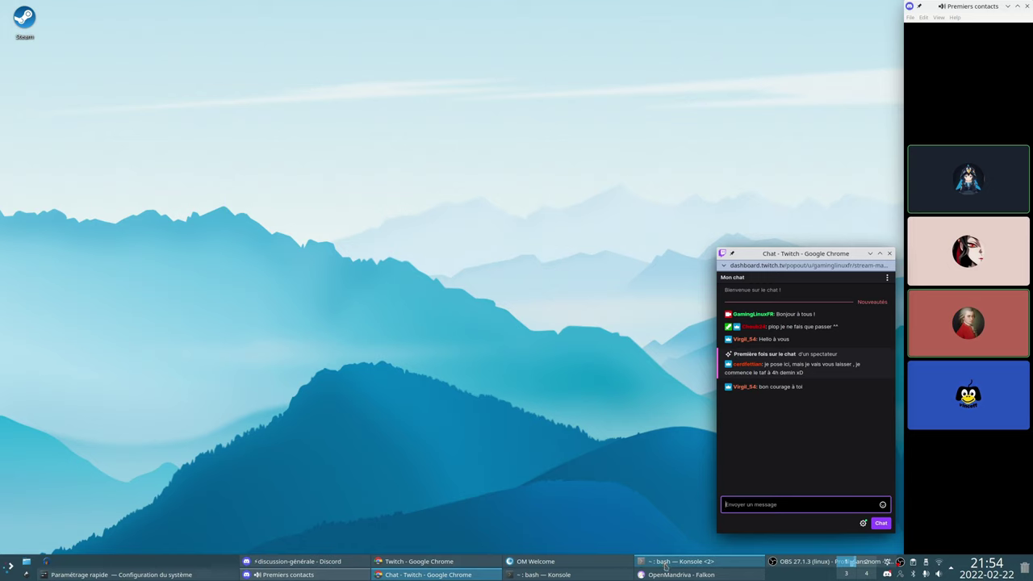
right_click(583, 574)
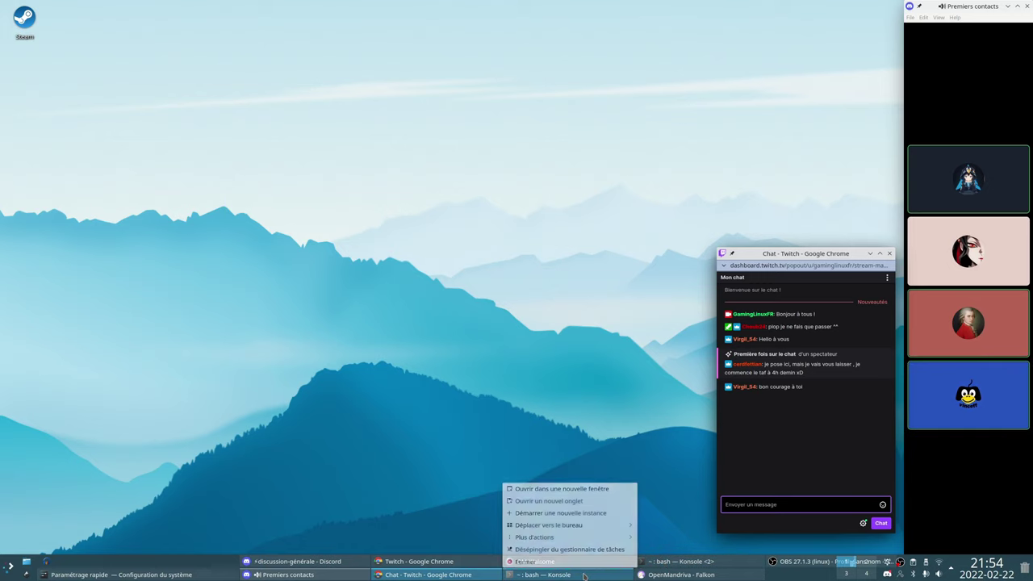
mouse_move(598, 539)
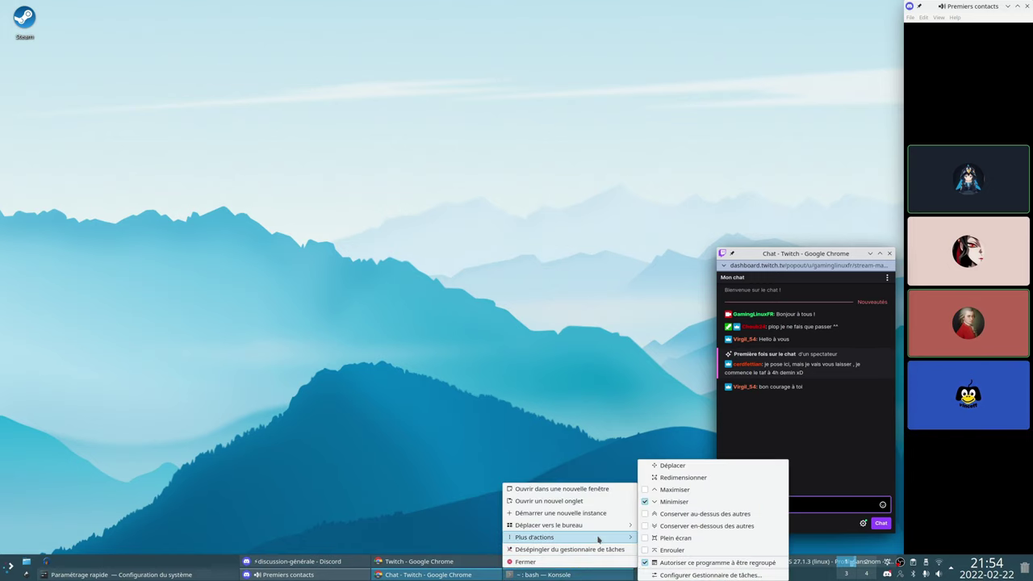
left_click(577, 419)
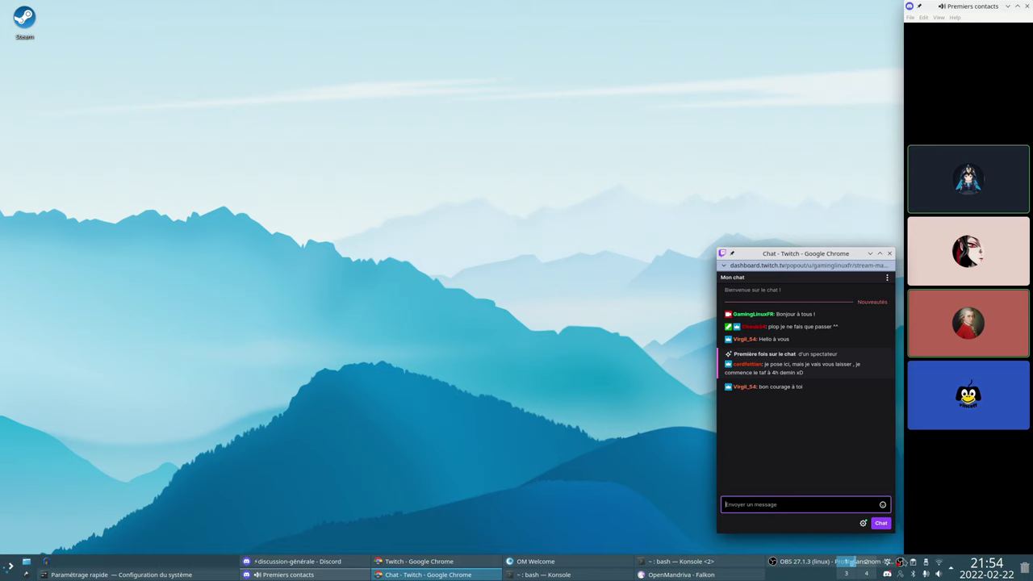
right_click(779, 567)
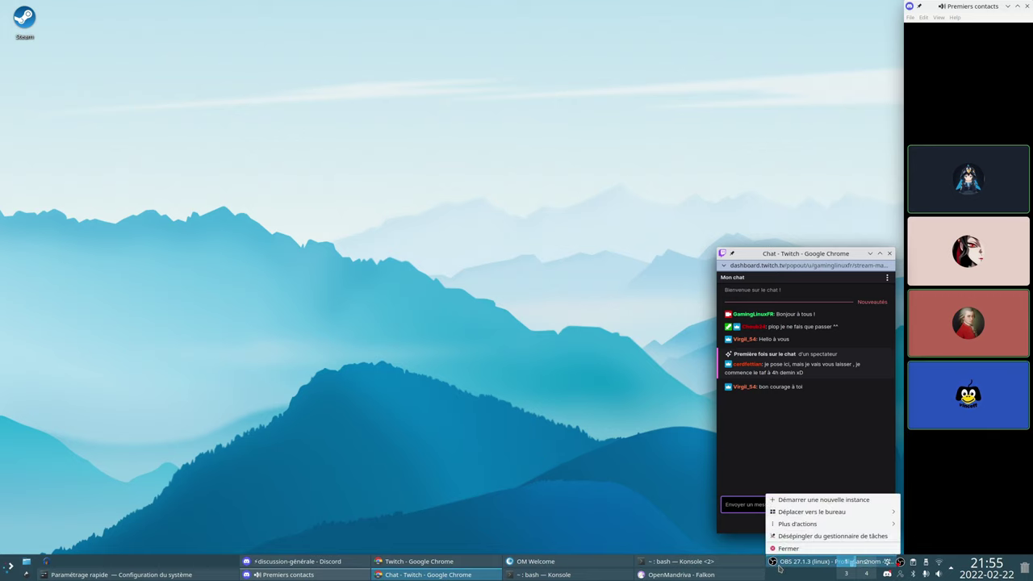
mouse_move(807, 525)
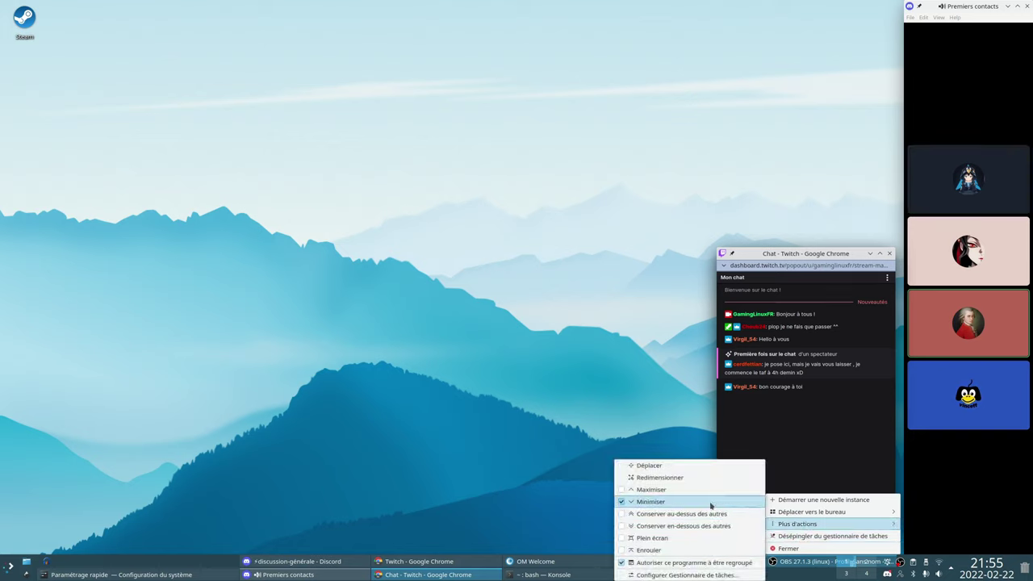
left_click(620, 386)
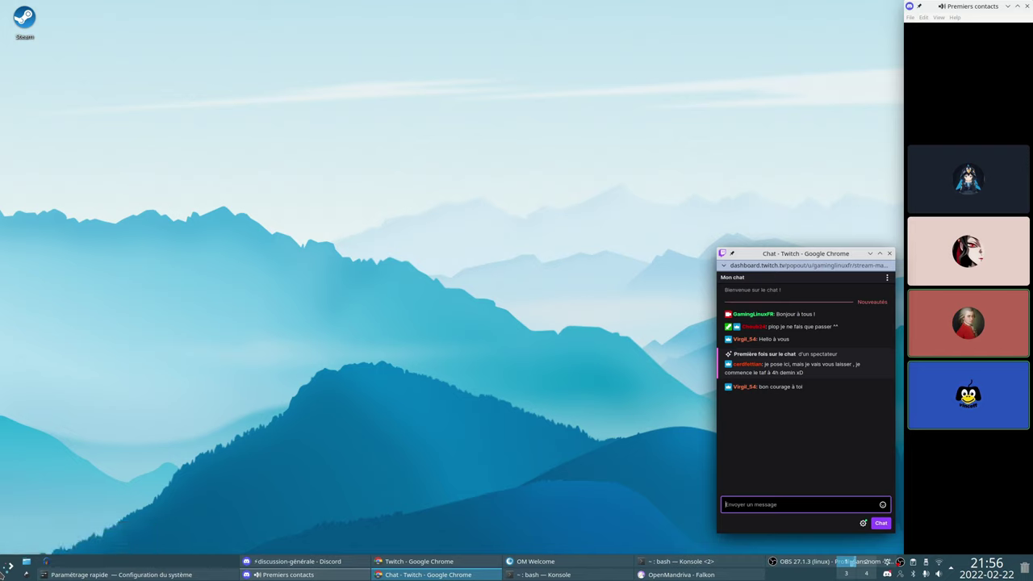
left_click(6, 567)
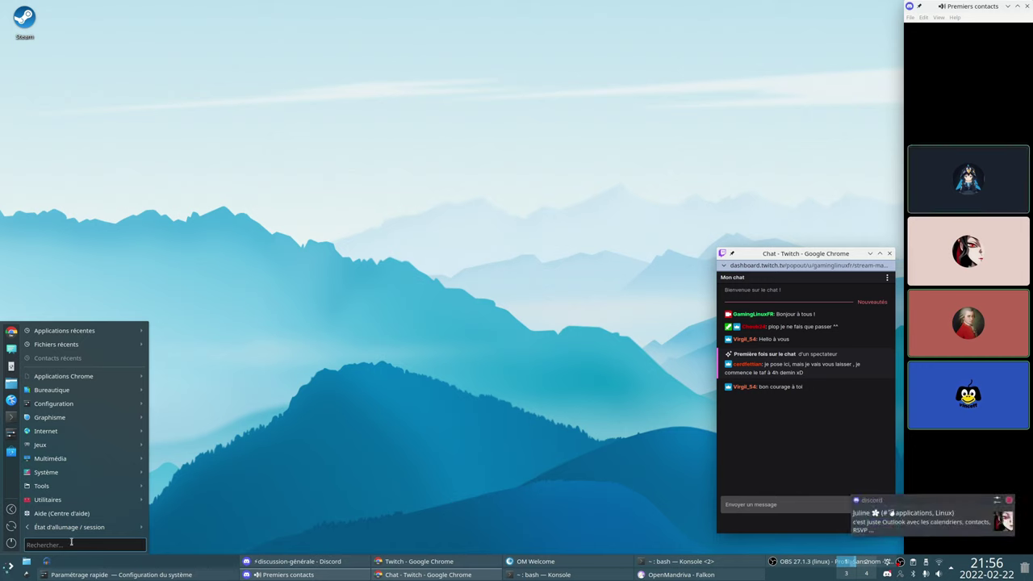
mouse_move(101, 530)
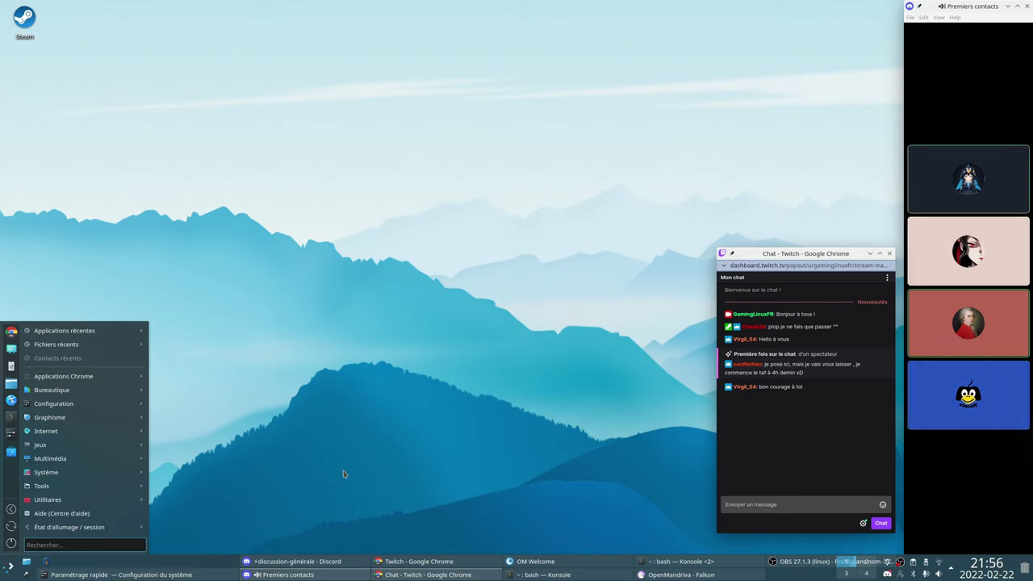
left_click(343, 474)
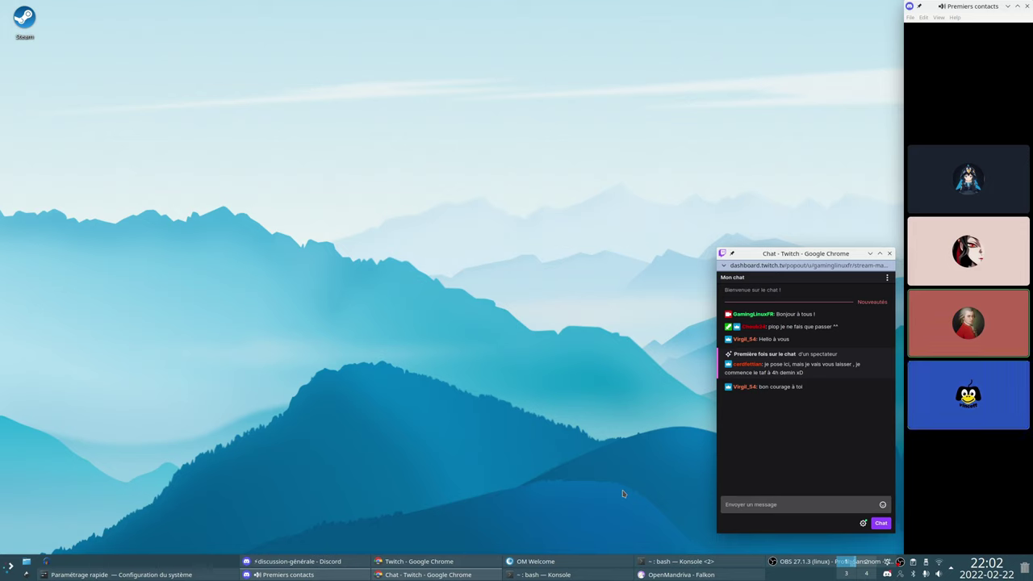
mouse_move(936, 224)
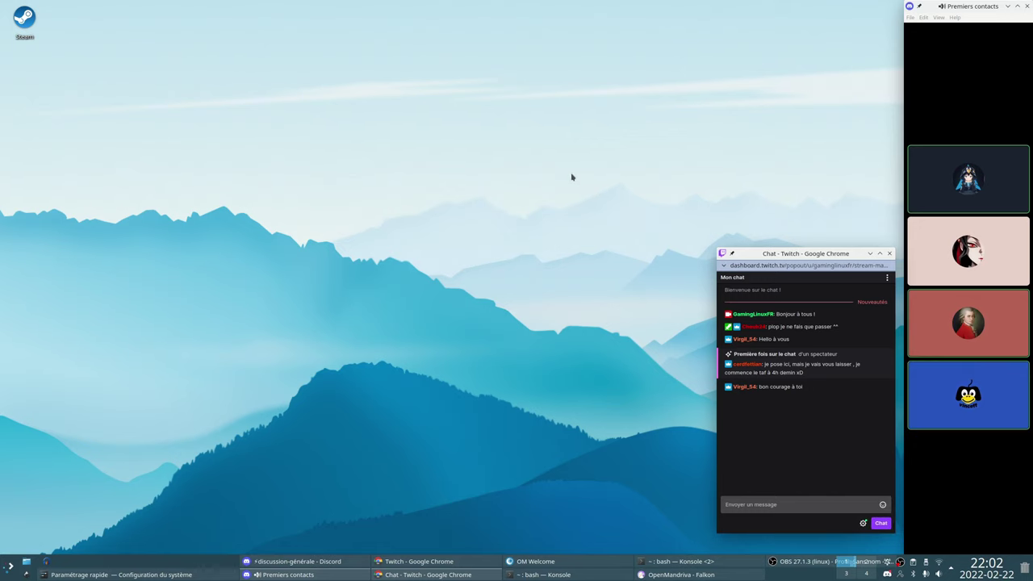
Restore OBS from the taskbar and stop the stream with 'Arrêter le streaming'
left_click(795, 561)
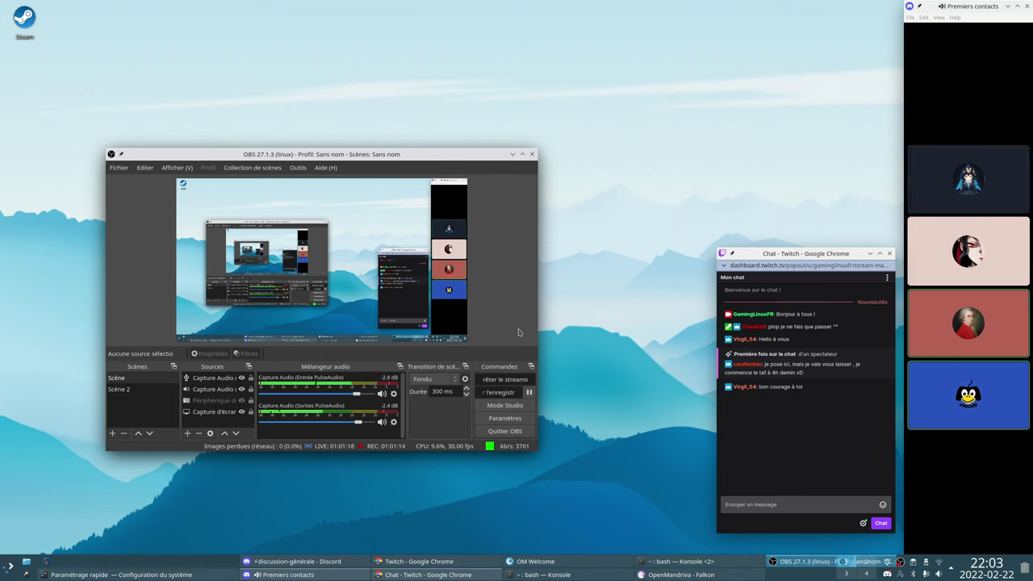
left_click(497, 382)
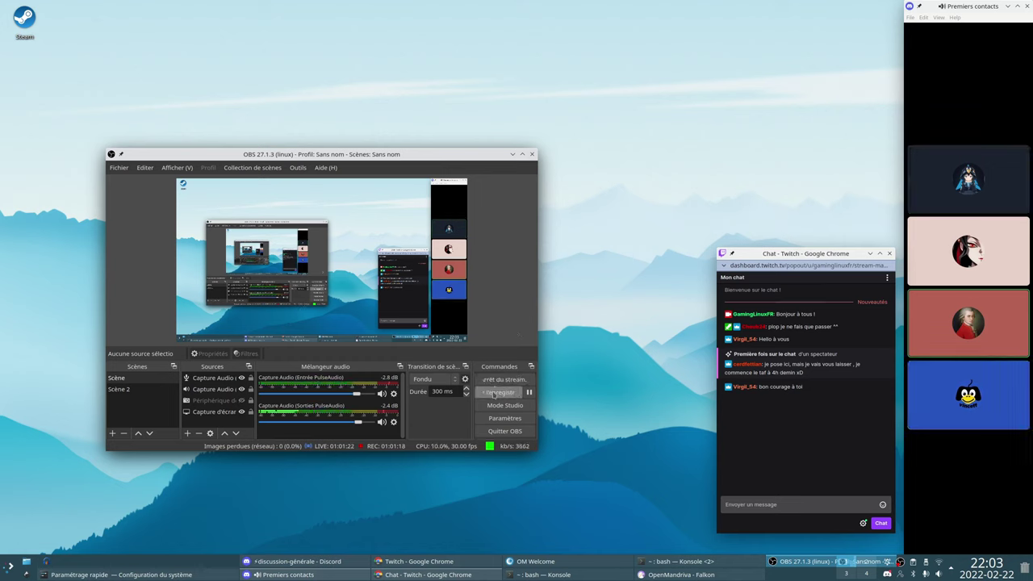